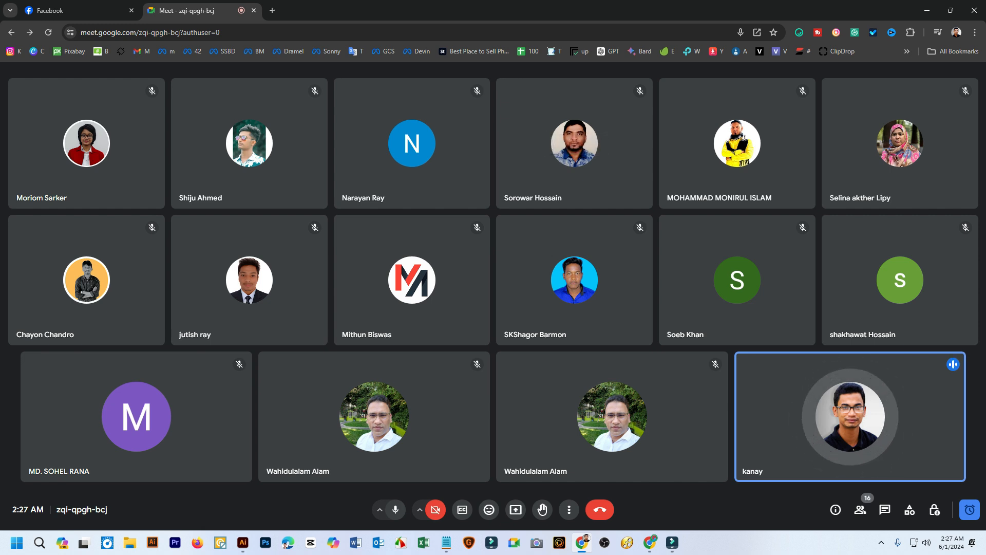
Present the entire screen to the participants of the Google Meet call
mouse_move(243, 542)
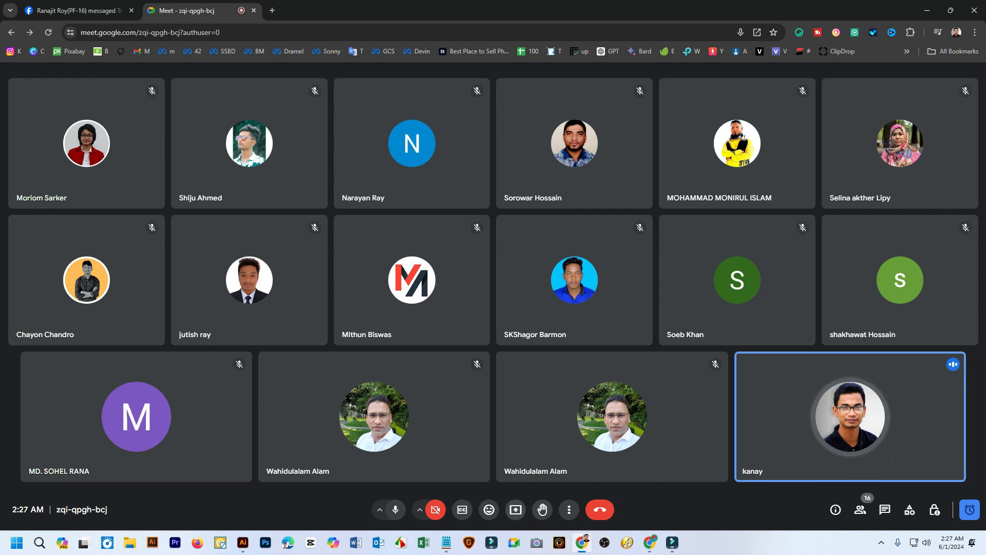
left_click(516, 509)
left_click(588, 92)
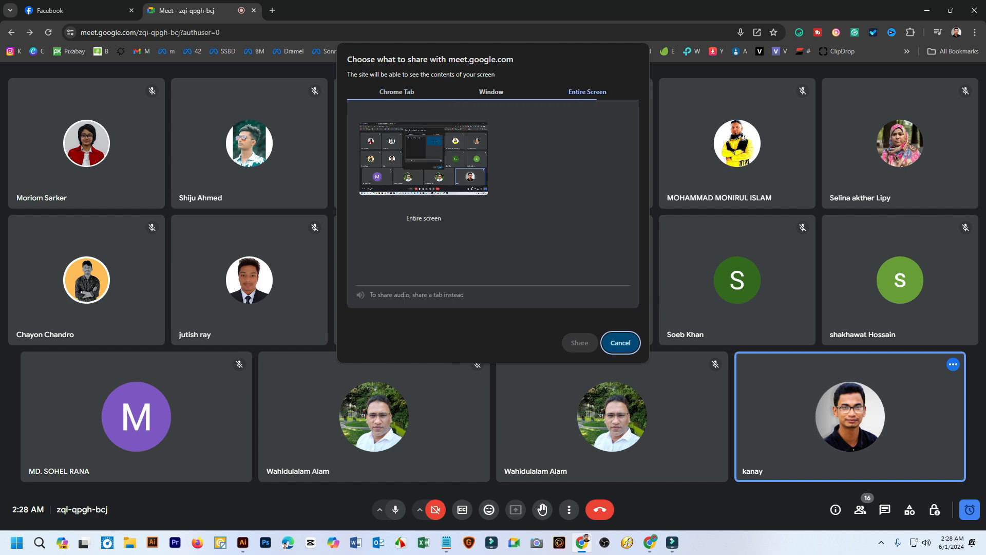
left_click(424, 158)
left_click(579, 343)
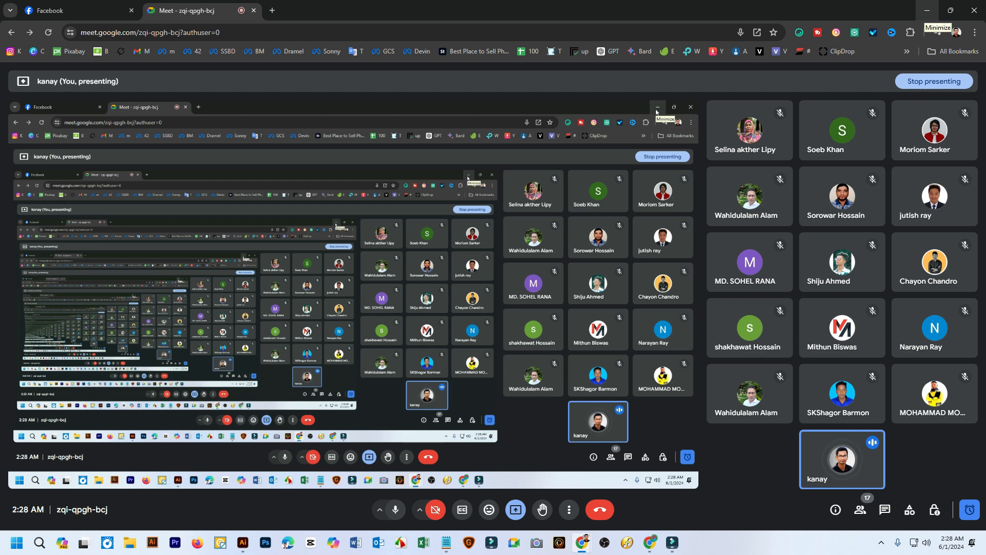
Minimize the browser, switch to Adobe Illustrator, and close all open documents without saving changes
left_click(927, 11)
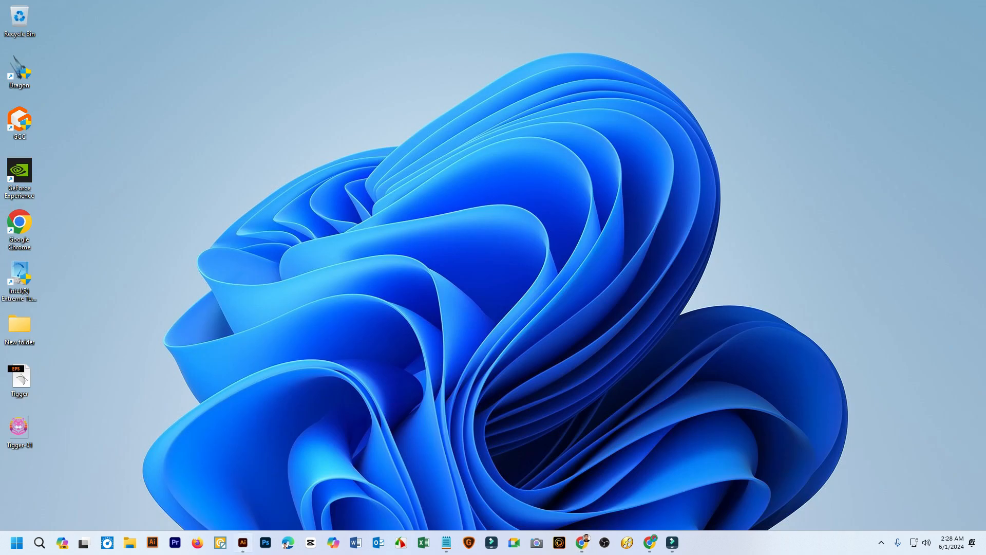
left_click(243, 542)
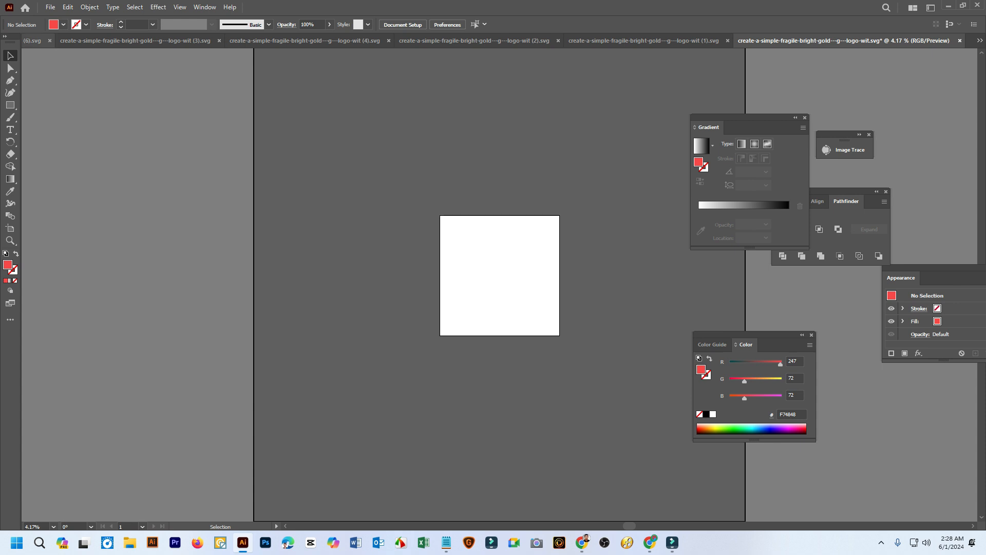
right_click(33, 41)
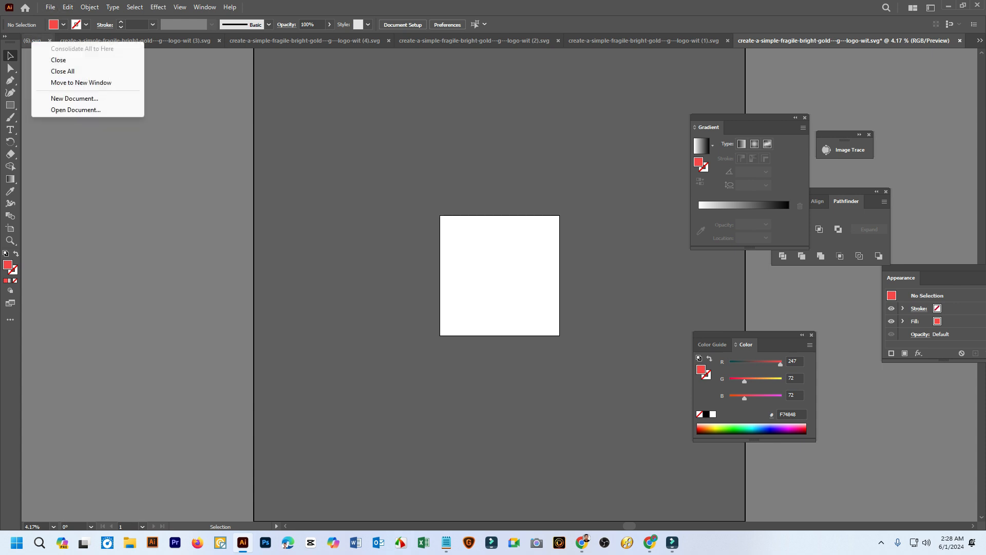
left_click(63, 71)
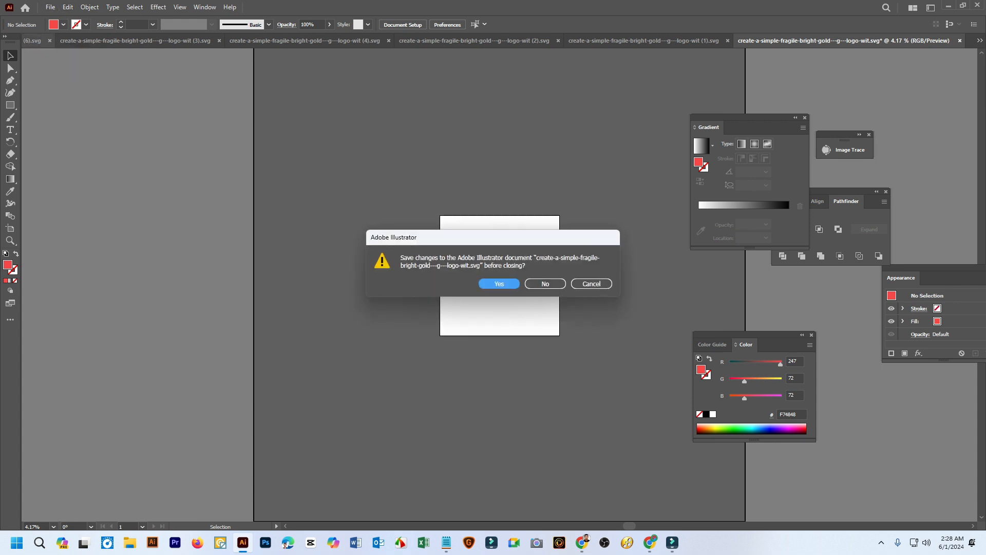
left_click(545, 284)
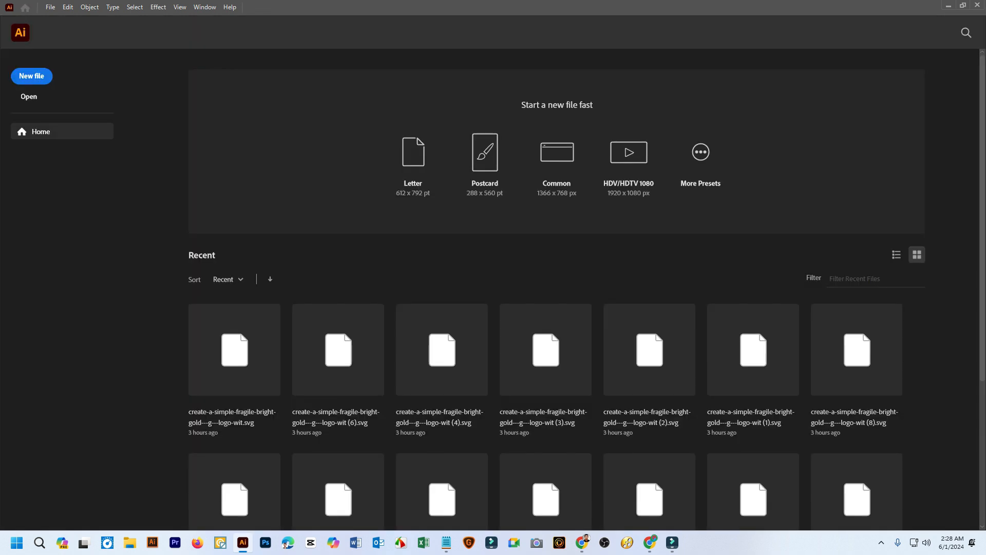
Open the EPS file "Design Wear LogoD" from New Volume (F:)
scroll(442, 360, "down", 4)
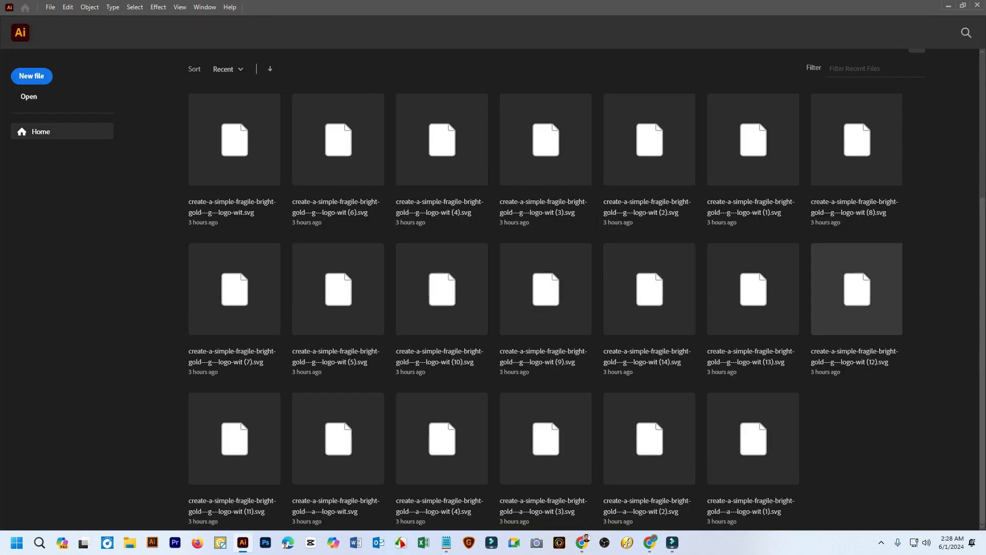
scroll(857, 288, "up", 4)
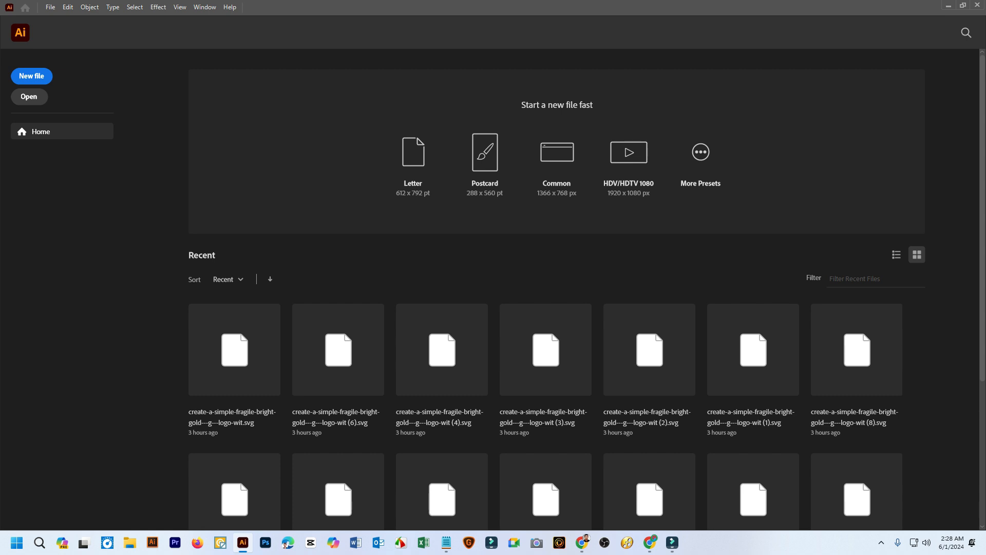
left_click(29, 96)
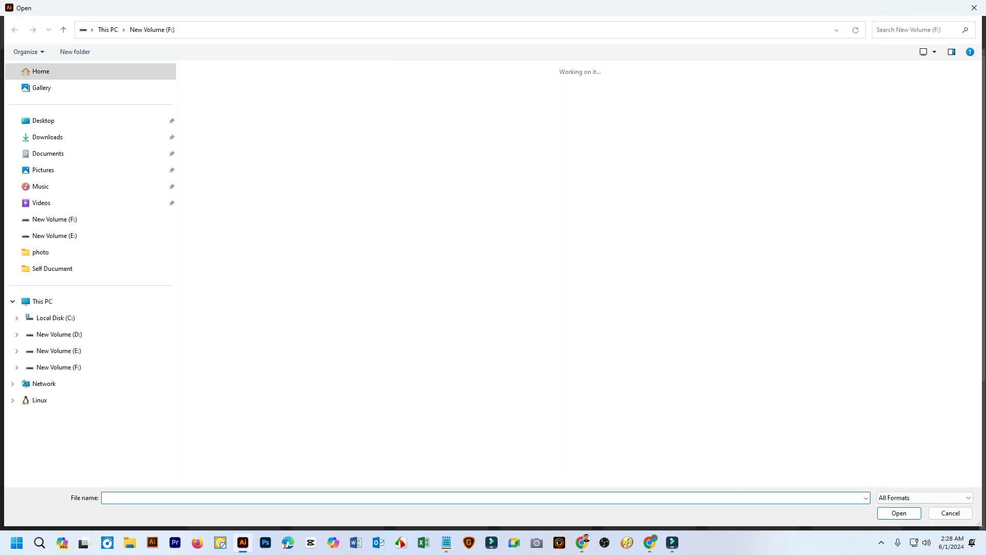
scroll(596, 365, "down", 6)
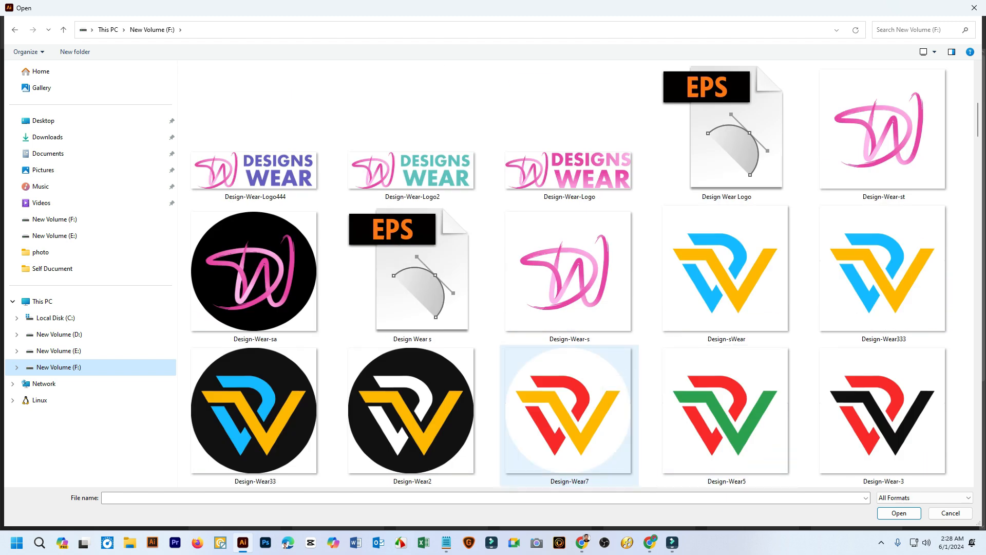
scroll(643, 380, "up", 2)
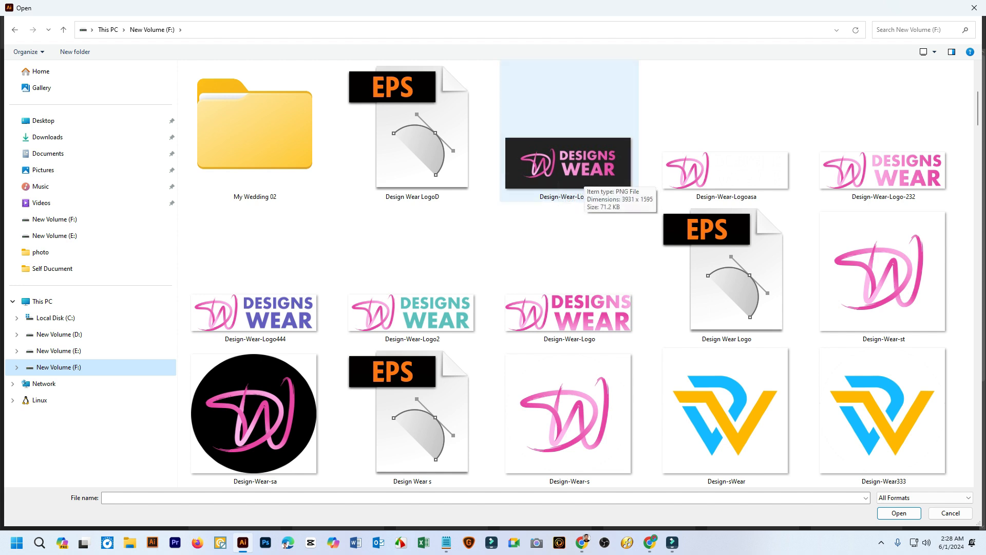
scroll(575, 175, "down", 2)
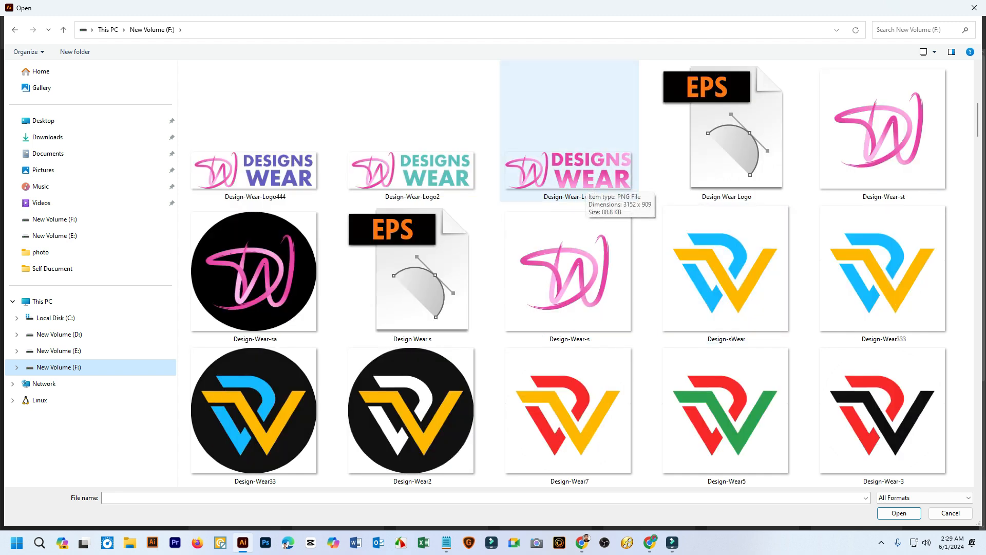
scroll(575, 273, "down", 2)
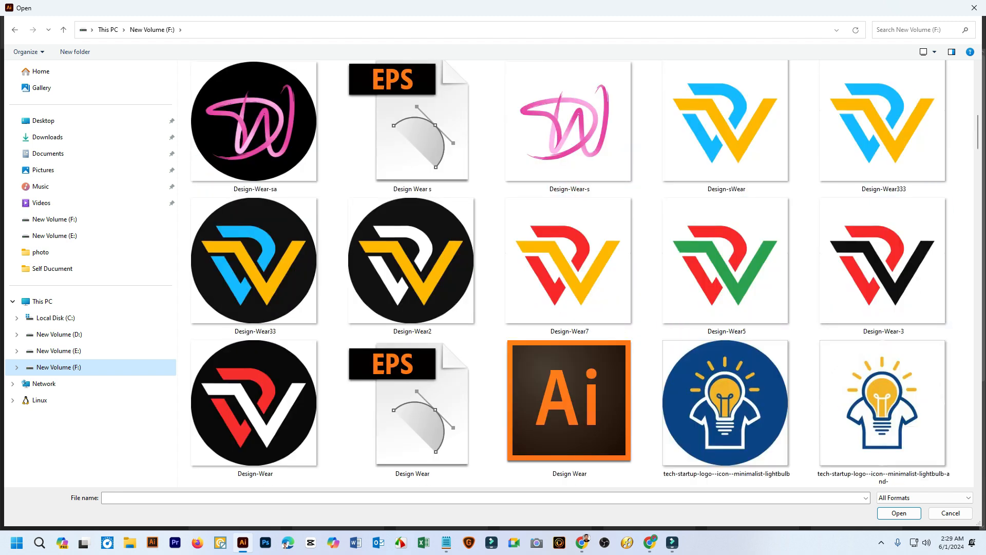
scroll(719, 314, "up", 4)
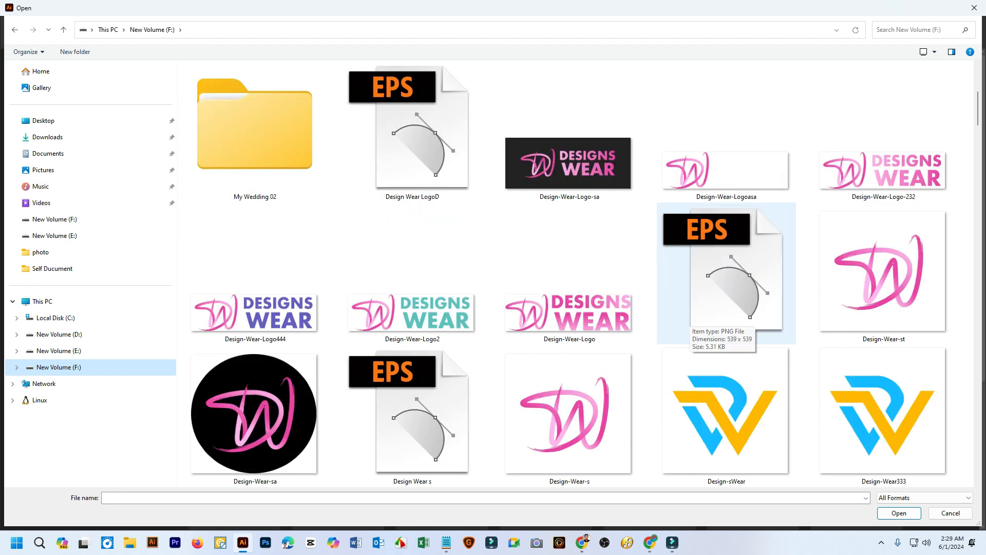
scroll(617, 288, "up", 4)
scroll(566, 267, "down", 2)
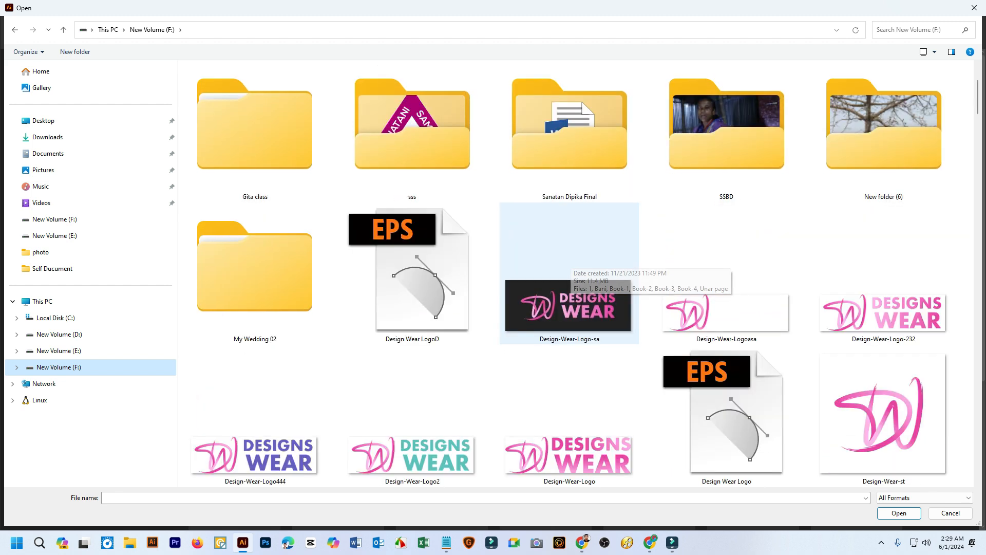
left_click(412, 273)
scroll(569, 272, "down", 4)
scroll(570, 273, "up", 2)
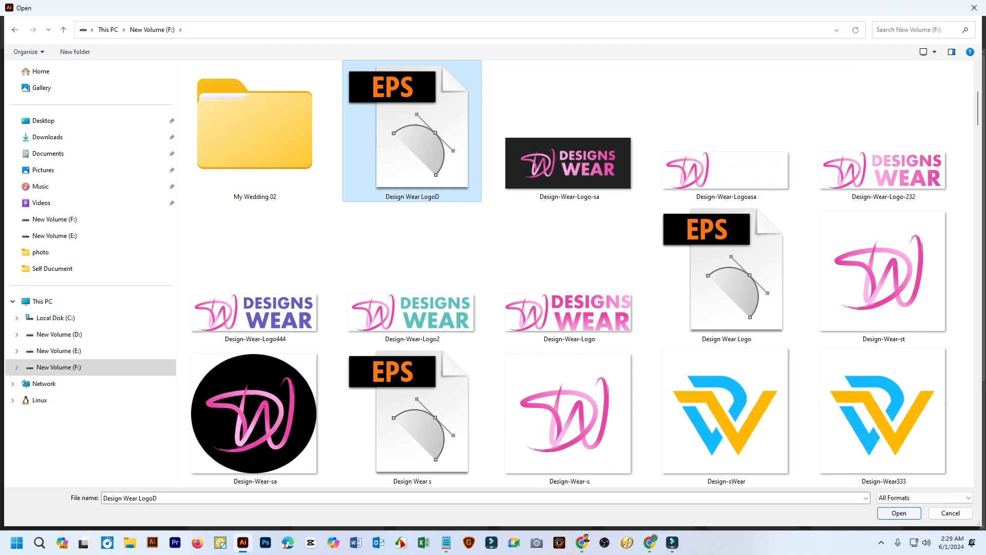
left_click(899, 513)
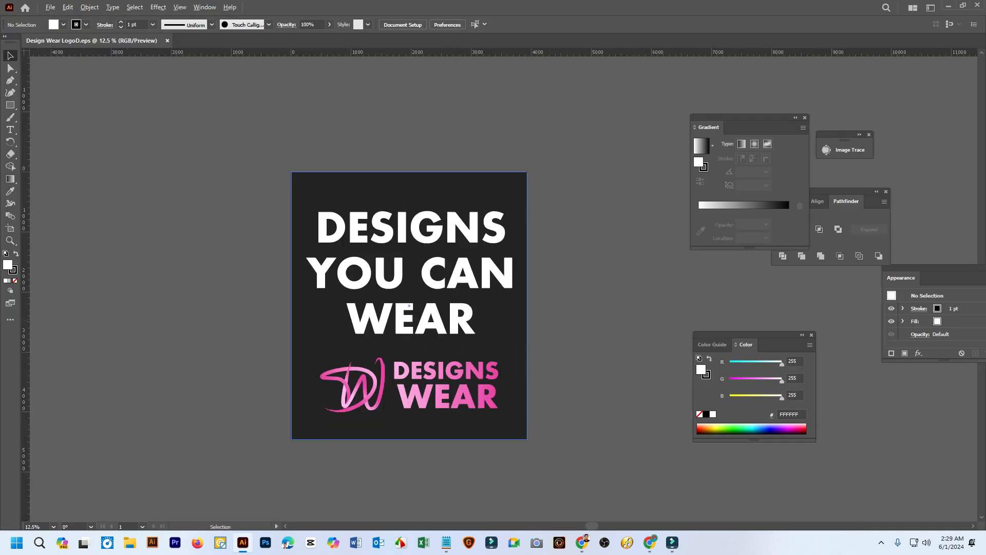
Move the pink Designs Wear logo group off the dark poster to the empty canvas below it, and deselect it
key("ctrl+a")
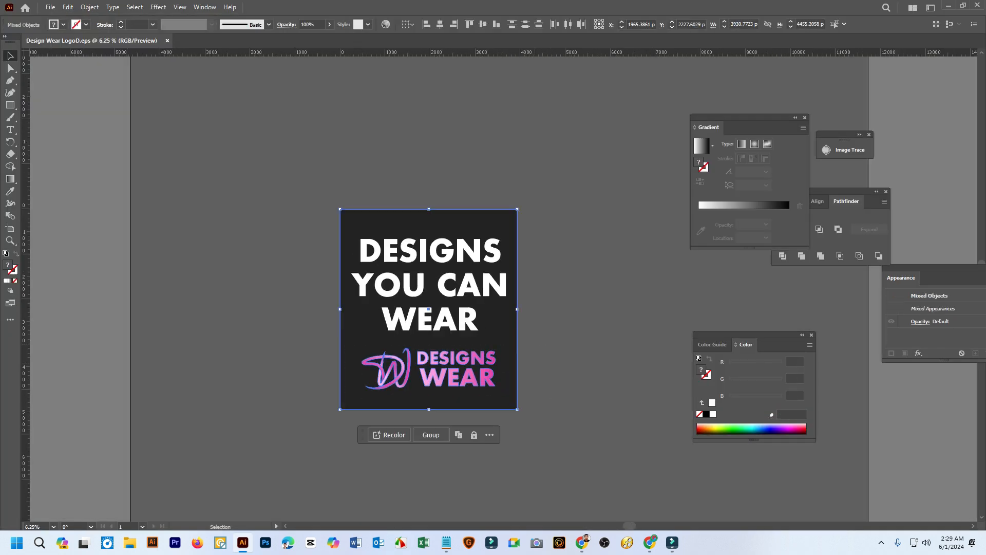
key("ctrl+shift+a")
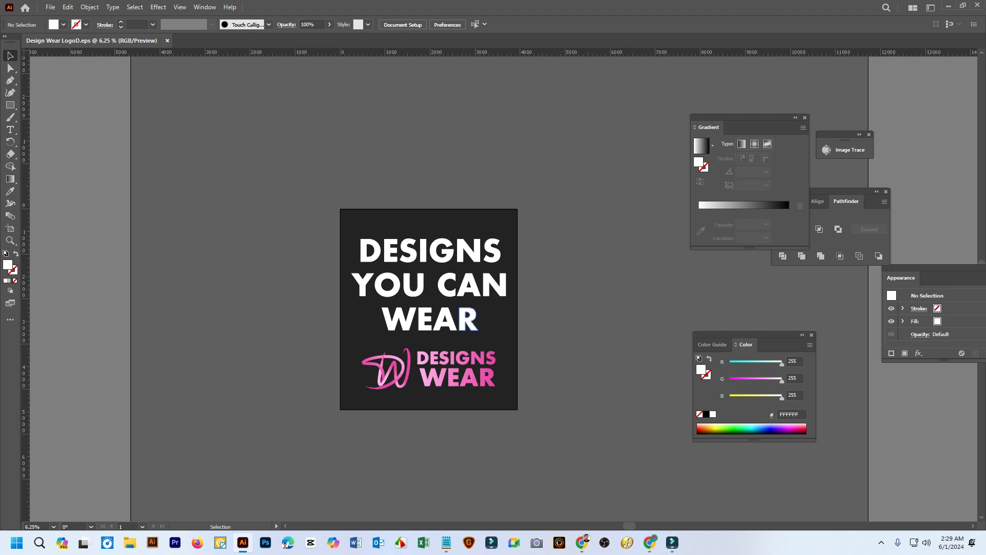
scroll(428, 308, "right", 3)
left_click(371, 268)
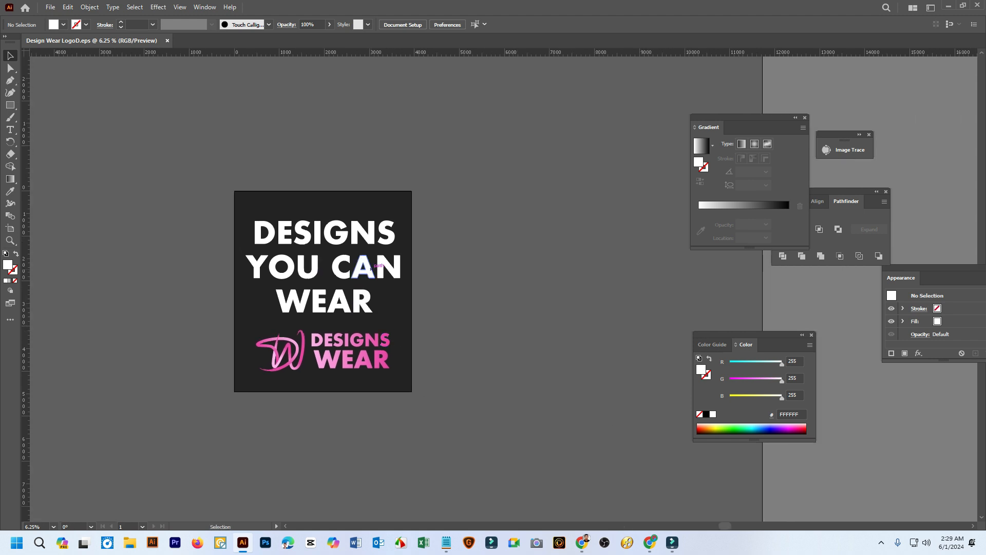
key("ctrl+shift+a")
left_click(376, 357)
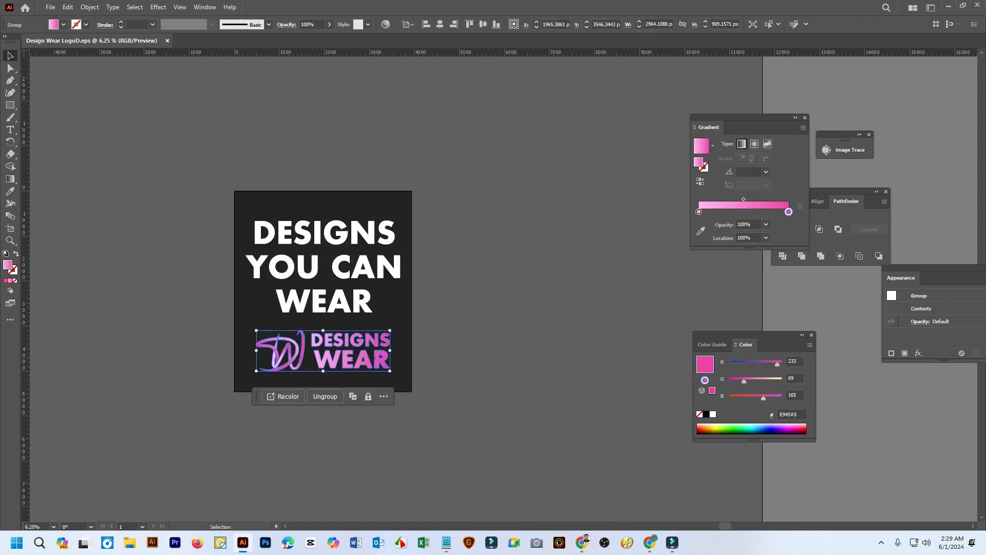
left_click_drag(377, 356, 397, 312)
key("space")
key("ctrl+shift+a")
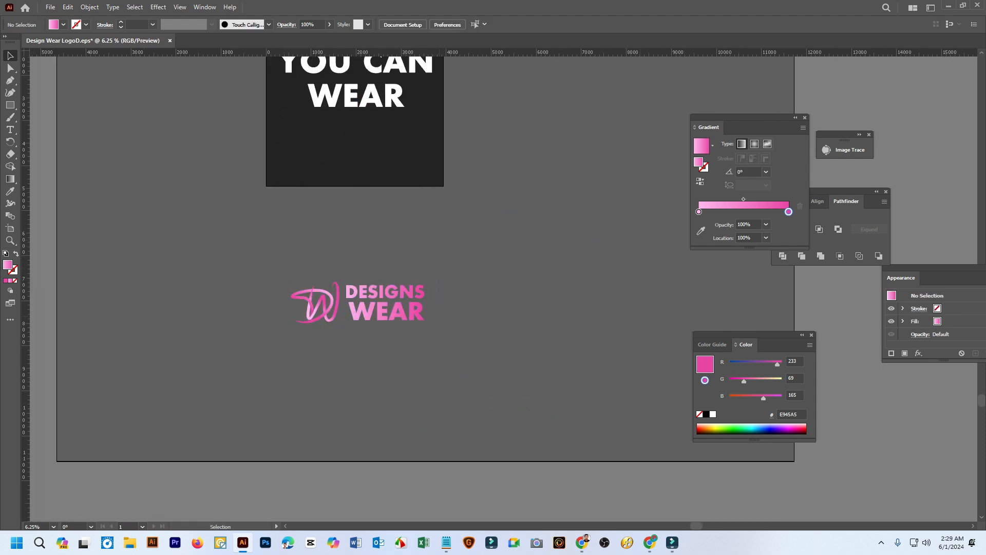
Draw a rectangle about 5133 by 2230 px over the pink logo and fill it with near-black 0F0F0F
scroll(395, 284, "up", 2)
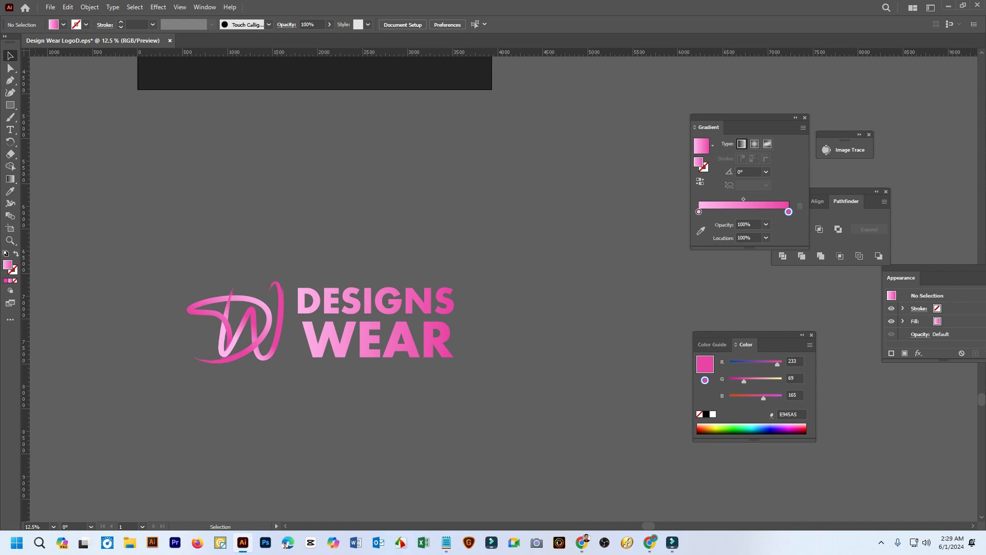
left_click(10, 105)
left_click_drag(106, 224, 569, 424)
double_click(7, 265)
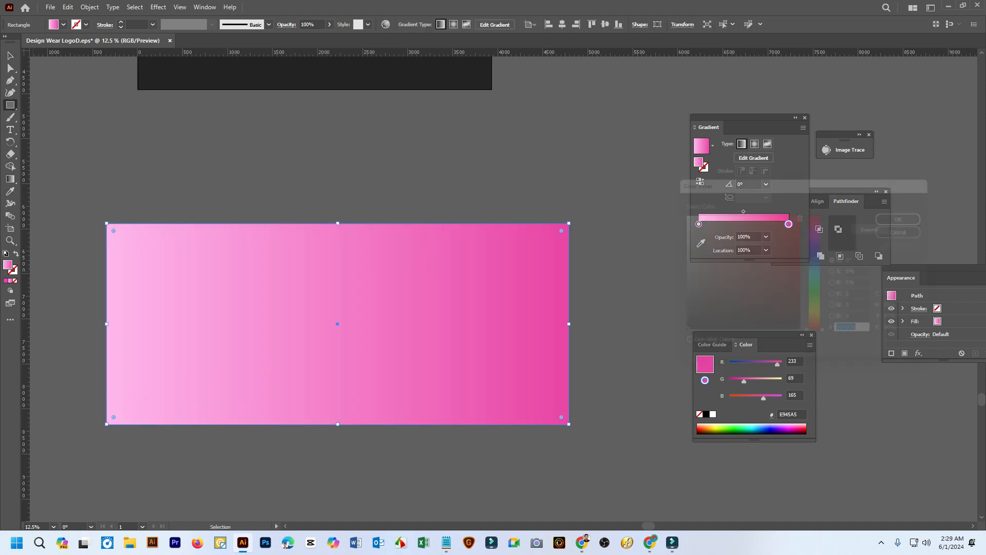
left_click_drag(675, 330, 674, 333)
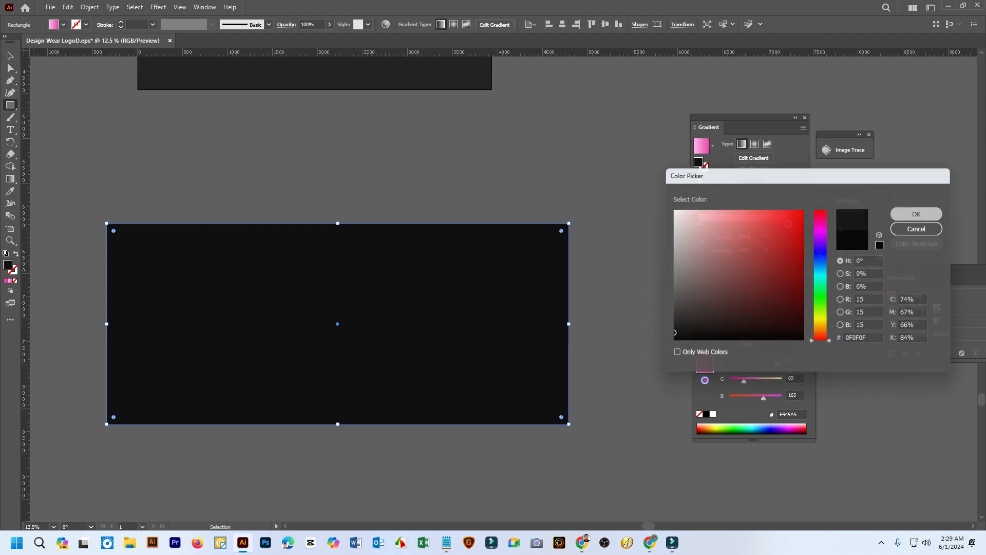
left_click(917, 214)
Send the near-black rectangle behind the pink Designs Wear logo and clear the selection
key("v")
right_click(477, 219)
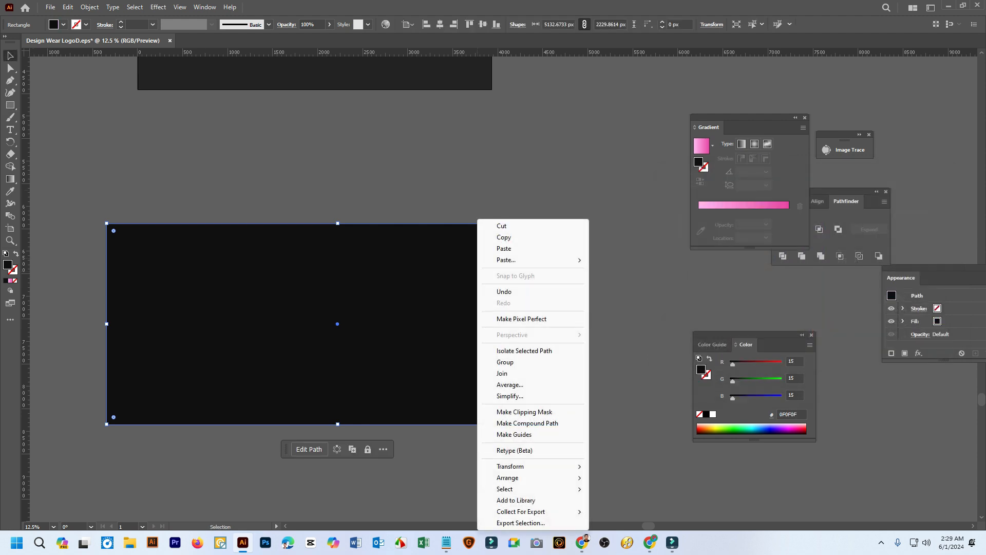
left_click(462, 207)
left_click(438, 267)
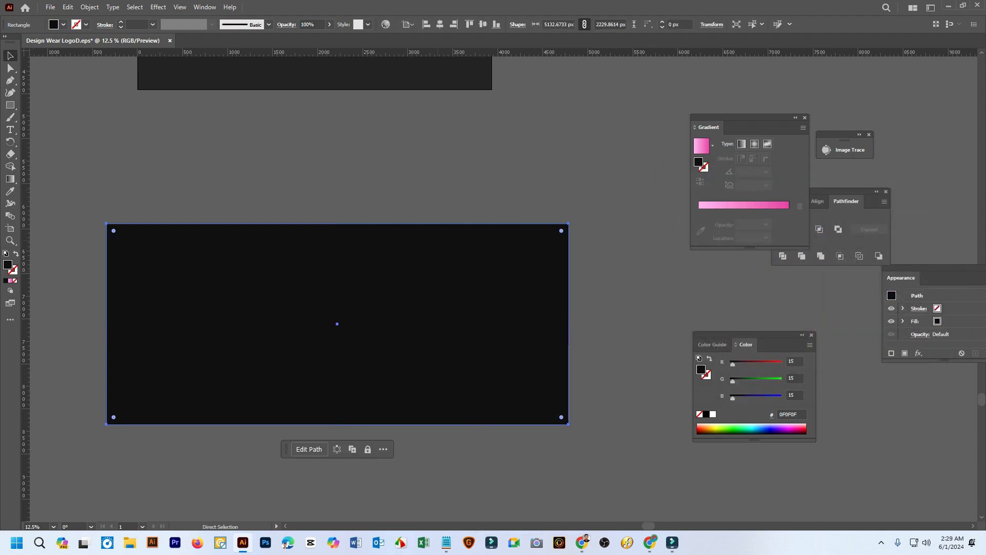
key("ctrl+shift+[")
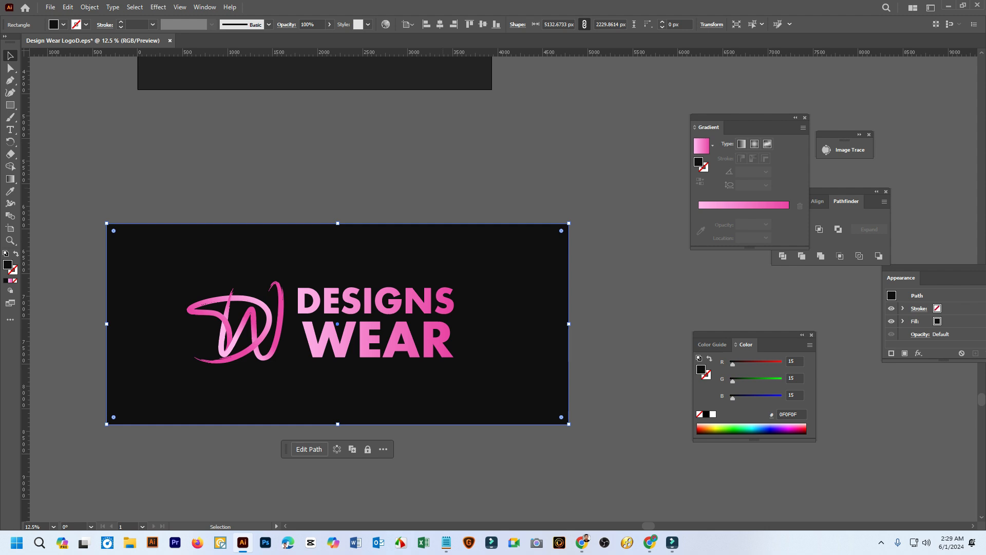
key("ctrl+shift+a")
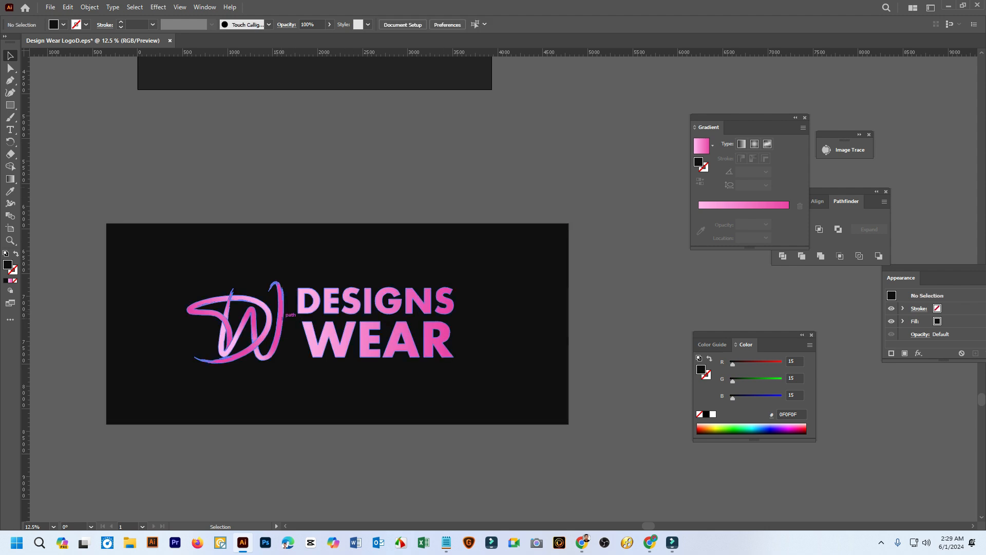
Ungroup the Designs Wear logo and place a copy of its DW monogram above and right of the near-black rectangle
left_click(282, 314)
right_click(282, 314)
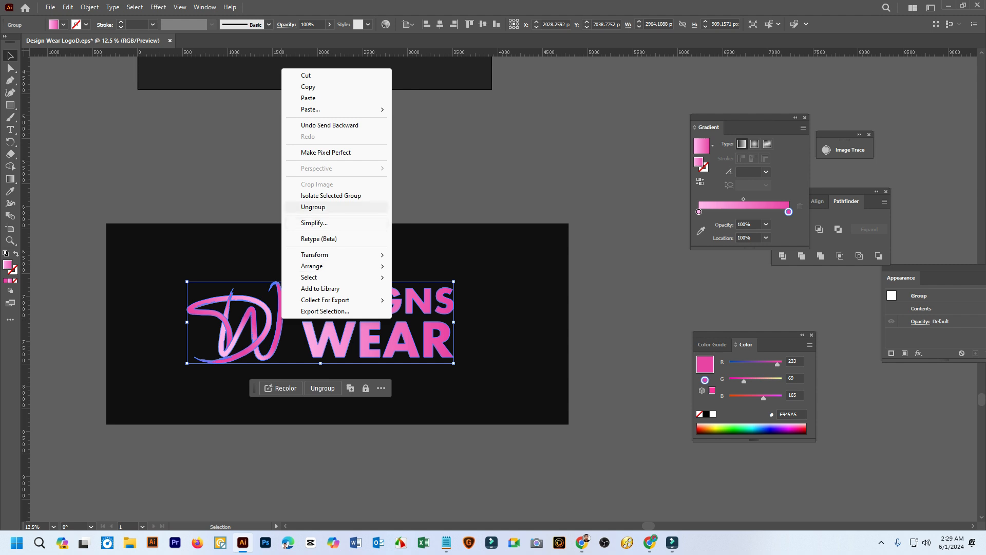
left_click(314, 207)
left_click(320, 201)
left_click(281, 315)
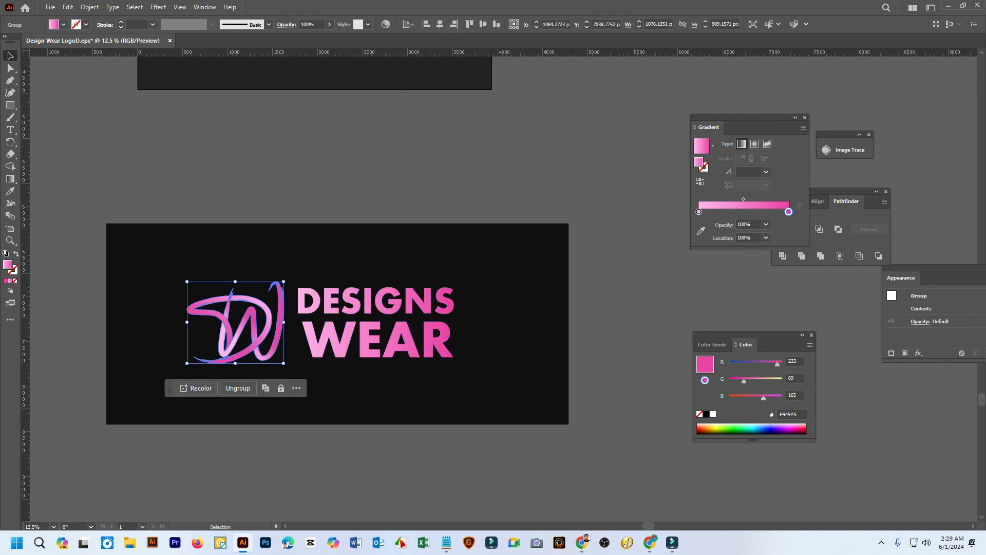
left_click_drag(281, 315, 662, 101)
left_click(477, 167)
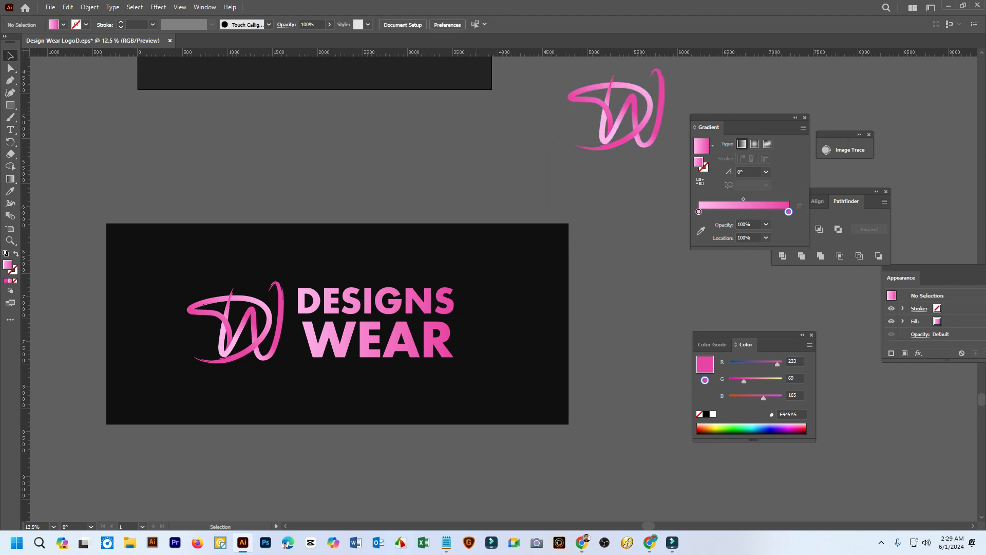
Open the Illustrator file Design Wear.svg from New Volume (F:)
left_click(50, 7)
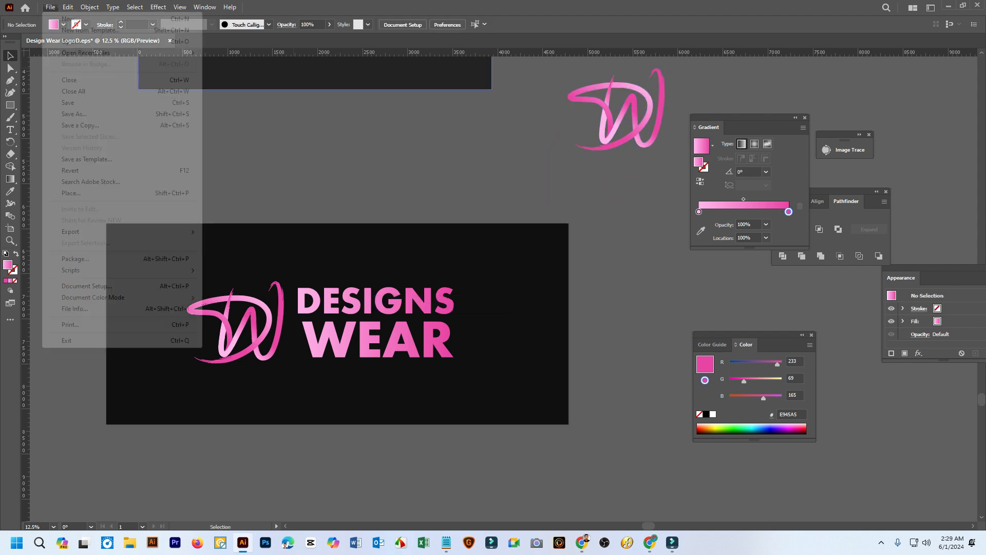
left_click(72, 41)
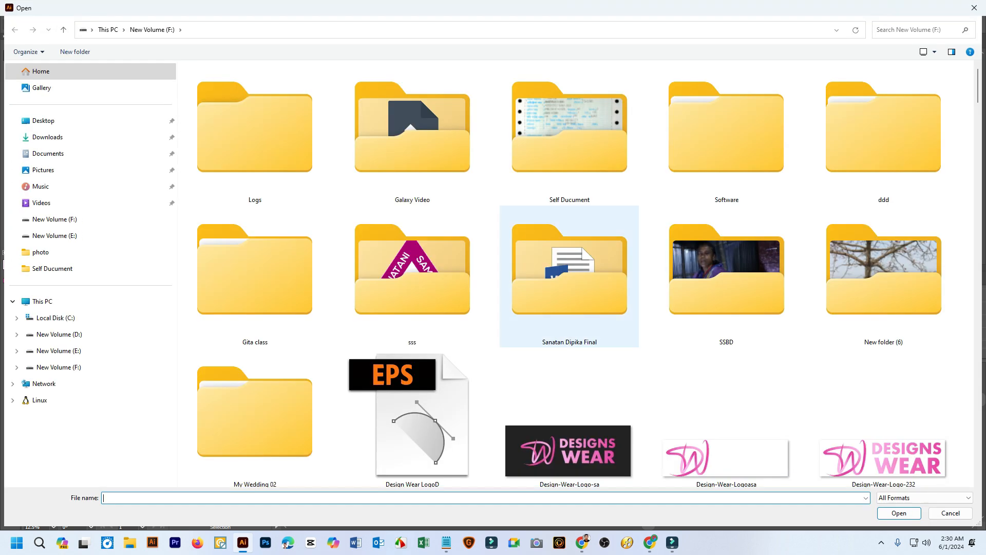
scroll(569, 273, "down", 5)
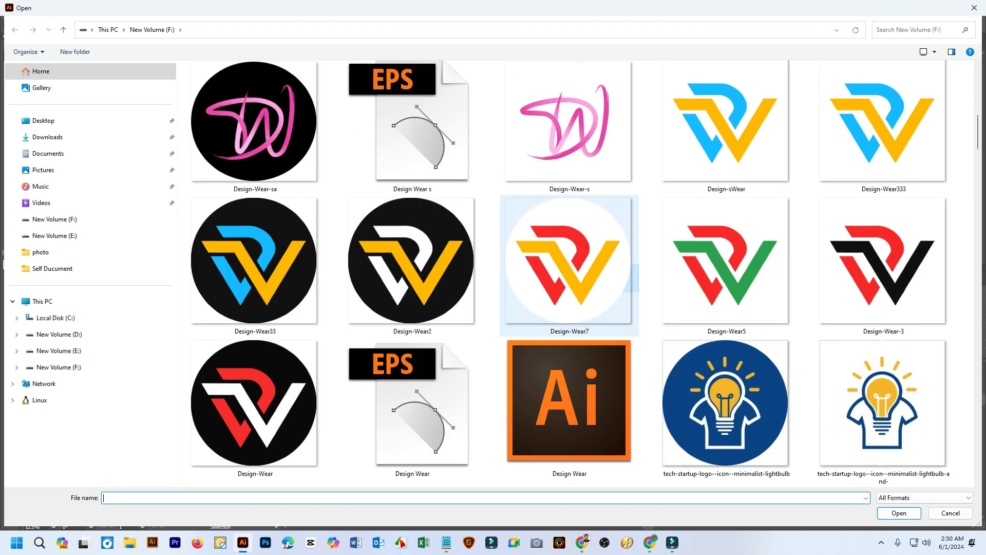
left_click(576, 258)
left_click(569, 406, "ctrl")
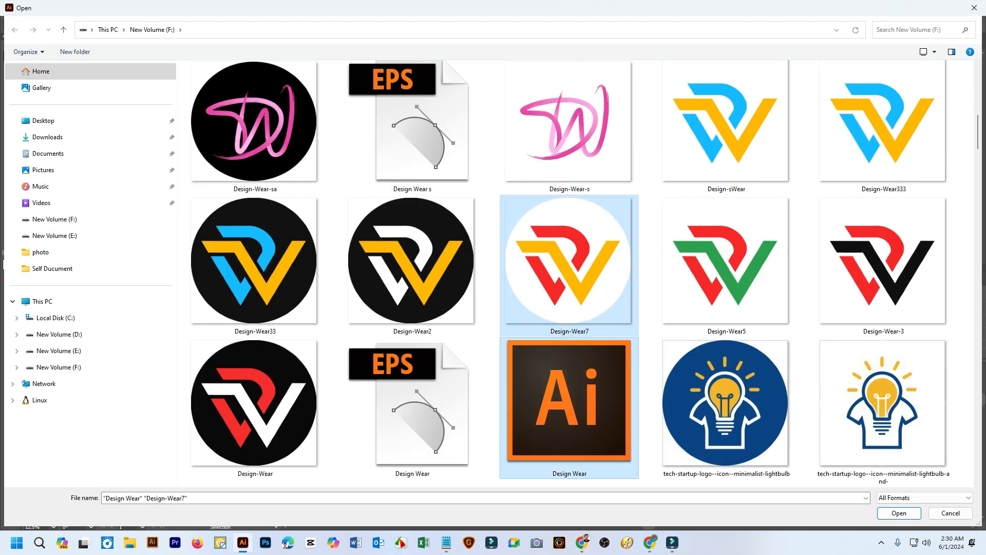
left_click(570, 406)
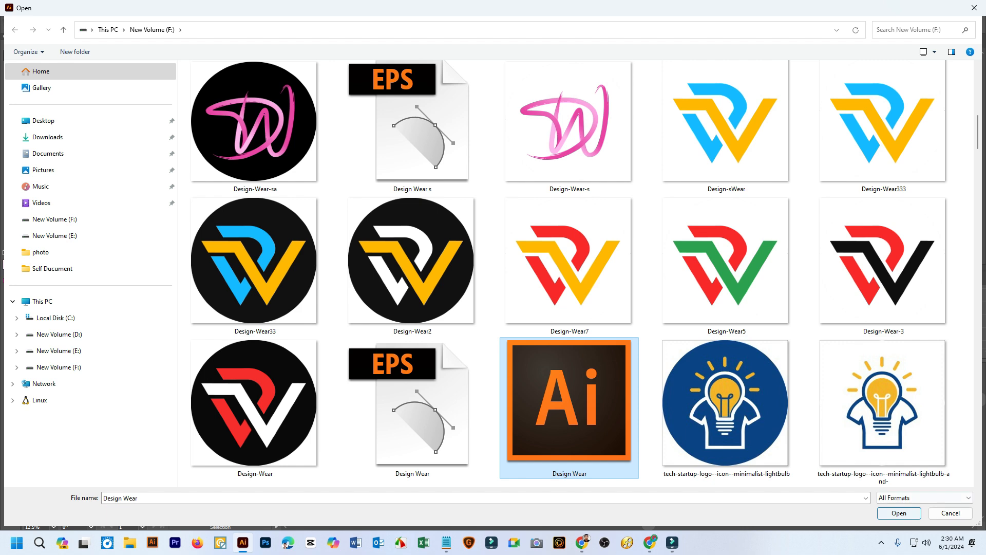
left_click(899, 513)
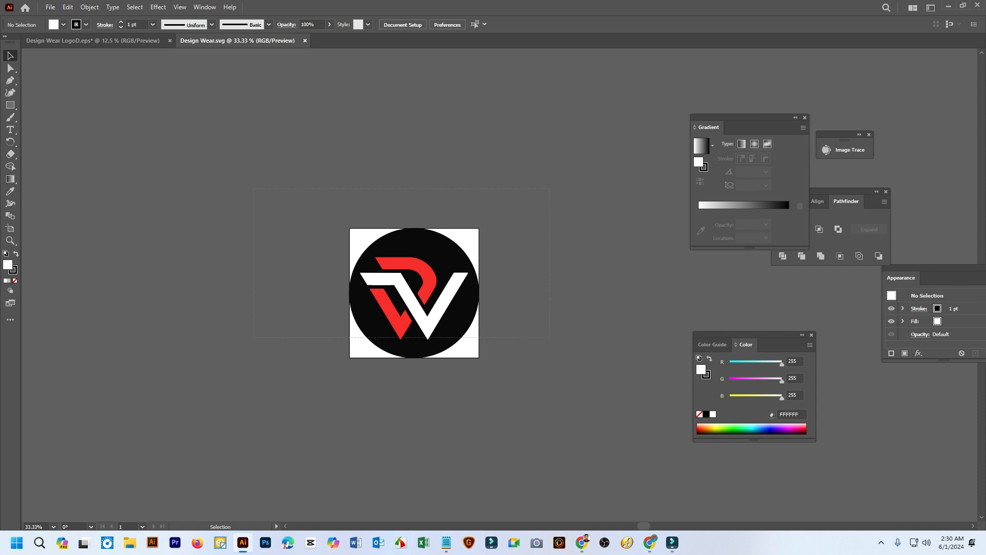
Move the complete red-and-white logo with its black circle off the white artboard to the empty canvas beside it, and deselect it
key("ctrl+a")
left_click_drag(443, 277, 252, 270)
scroll(251, 270, "left", 5)
left_click_drag(483, 286, 305, 228)
left_click(360, 242)
scroll(396, 229, "right", 1)
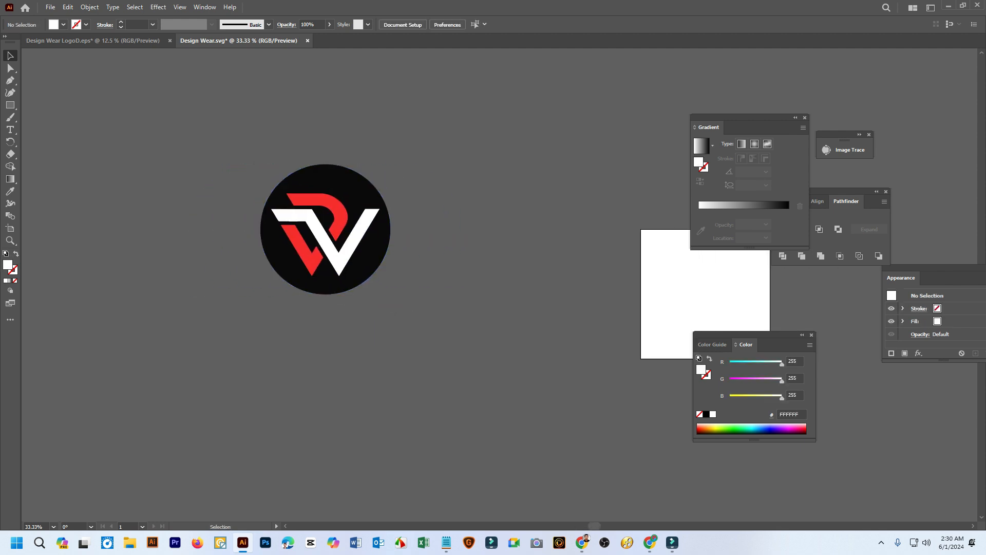
Copy the separate pink DW monogram from Design Wear LogoD.eps into the Design Wear.svg document
left_click(93, 41)
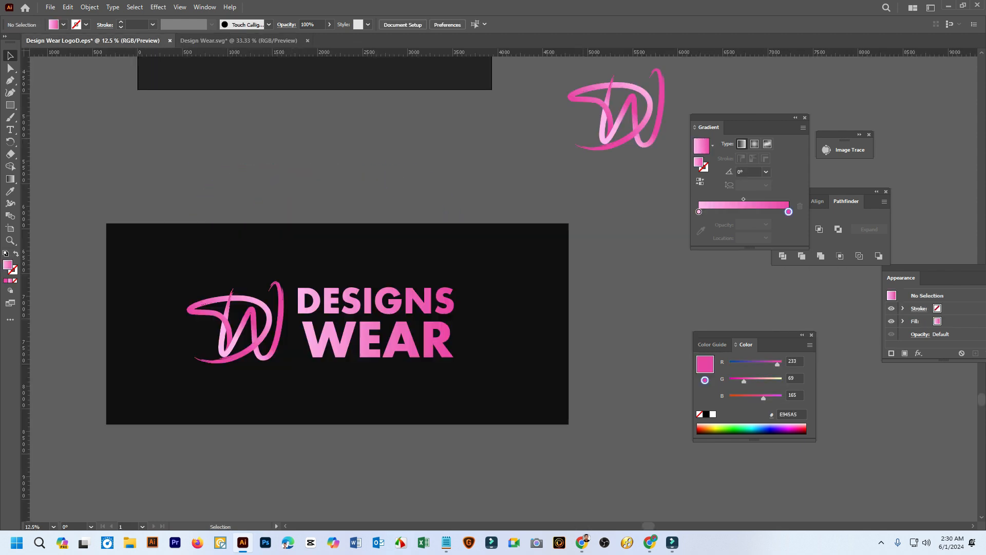
left_click(650, 113)
left_click_drag(649, 113, 283, 203)
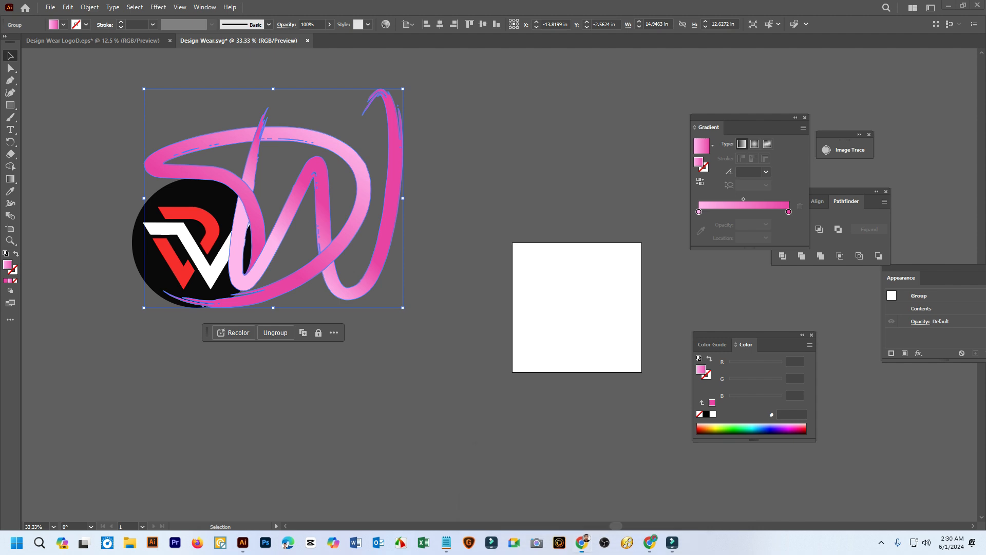
Switch to the Google Meet call, admit the waiting participant, and return to Illustrator
left_click(582, 543)
left_click(919, 471)
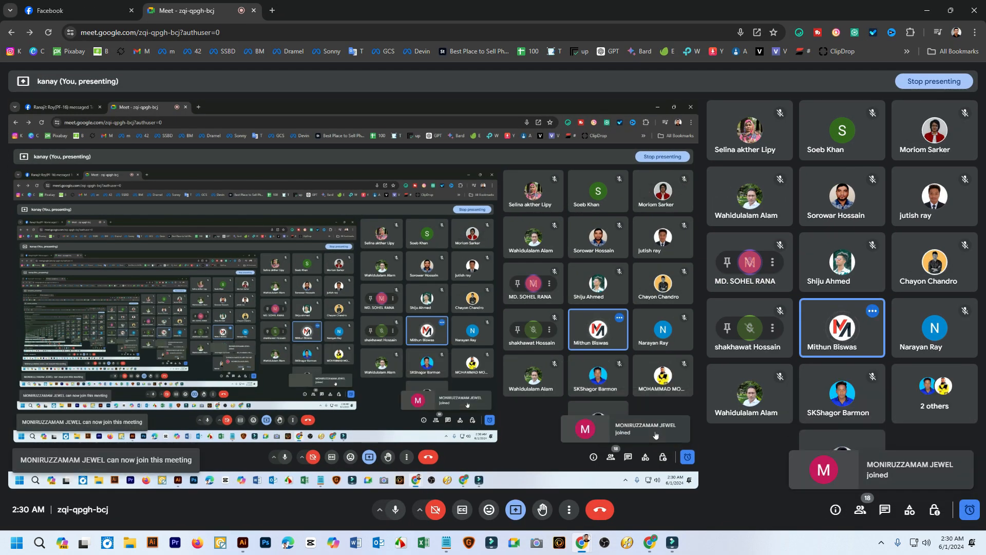
mouse_move(445, 542)
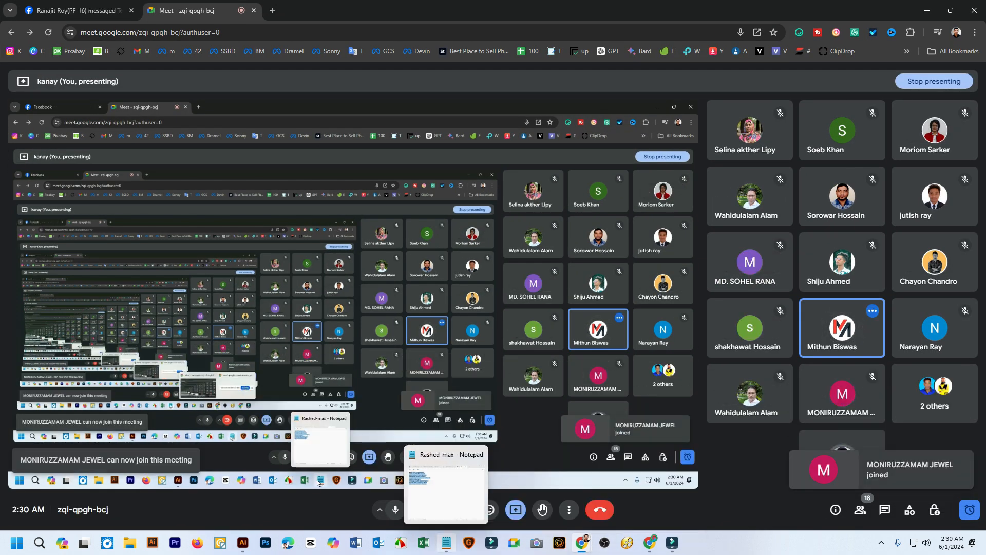
left_click(242, 543)
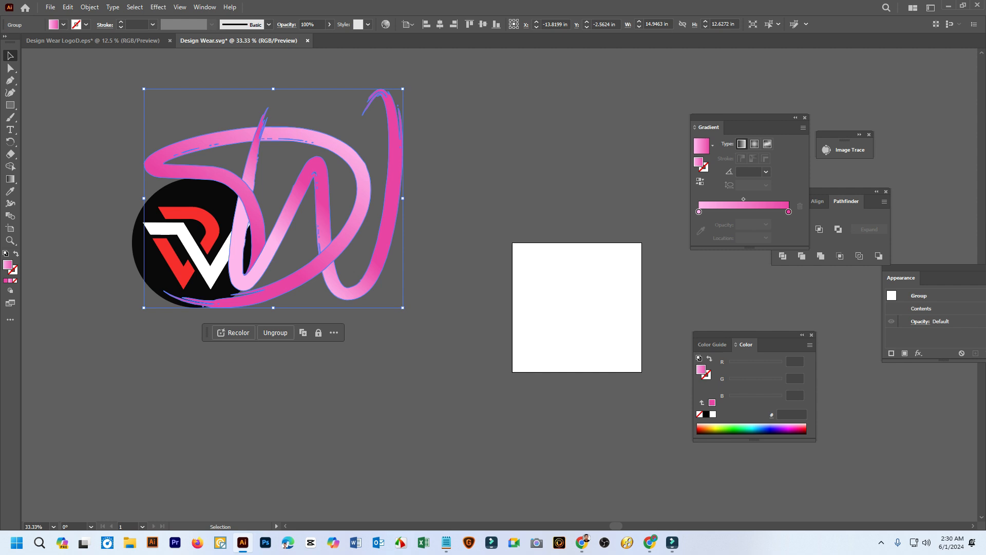
Scale the pink DW monogram down to about 7.1 by 6 in, place it above and right of the red-and-white badge, and deselect it
left_click_drag(379, 212, 514, 206)
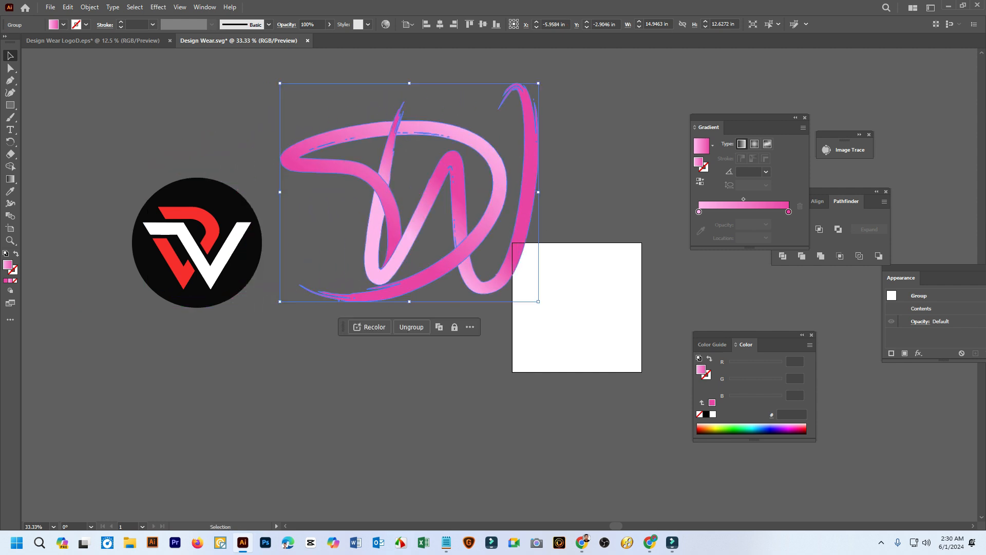
left_click_drag(280, 84, 416, 164)
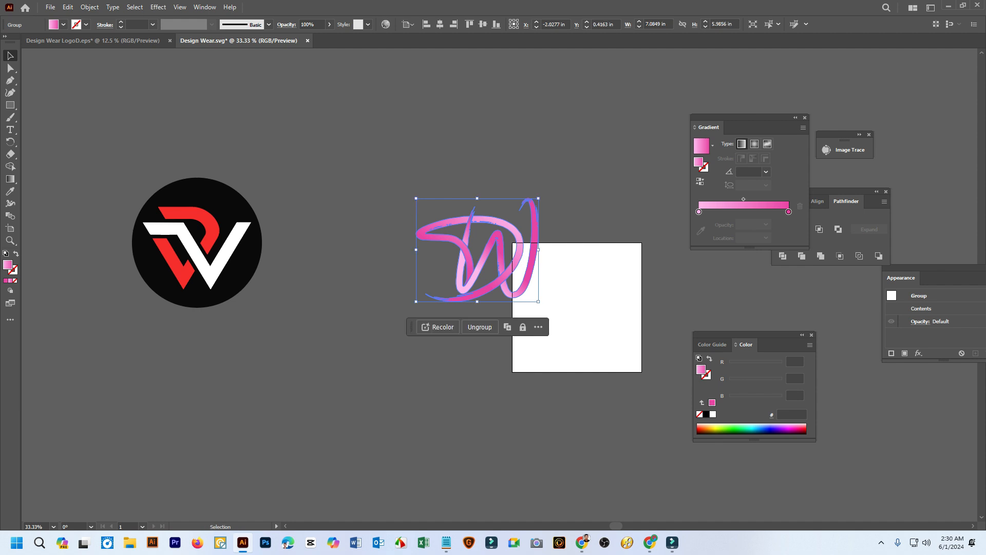
left_click_drag(494, 220, 411, 134)
key("ctrl+shift+a")
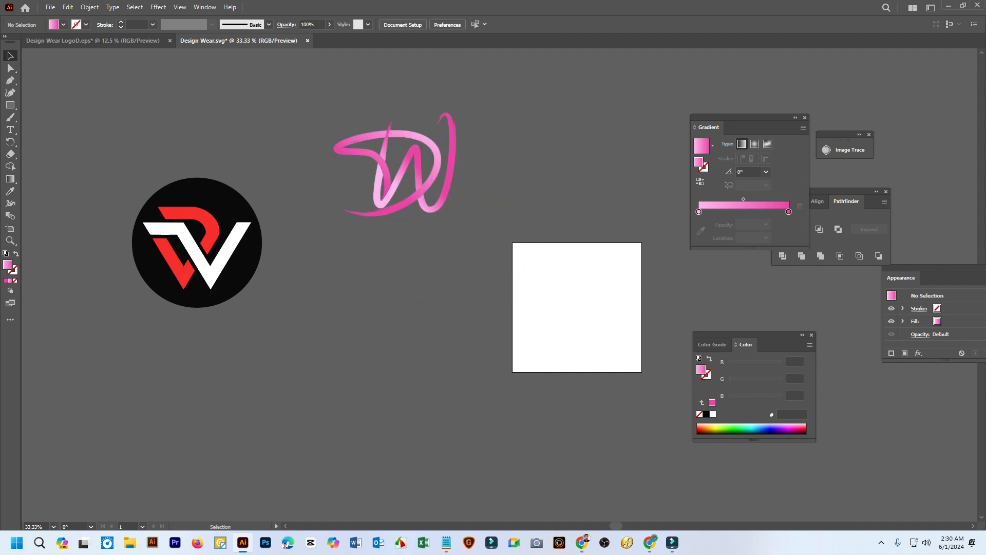
Place a copy of the badge's black circle behind the pink DW monogram, enlarge it to frame the monogram, and deselect it
left_click(236, 207)
left_click_drag(258, 263, 461, 190)
left_click_drag(466, 104, 484, 86)
key("ctrl+shift+a")
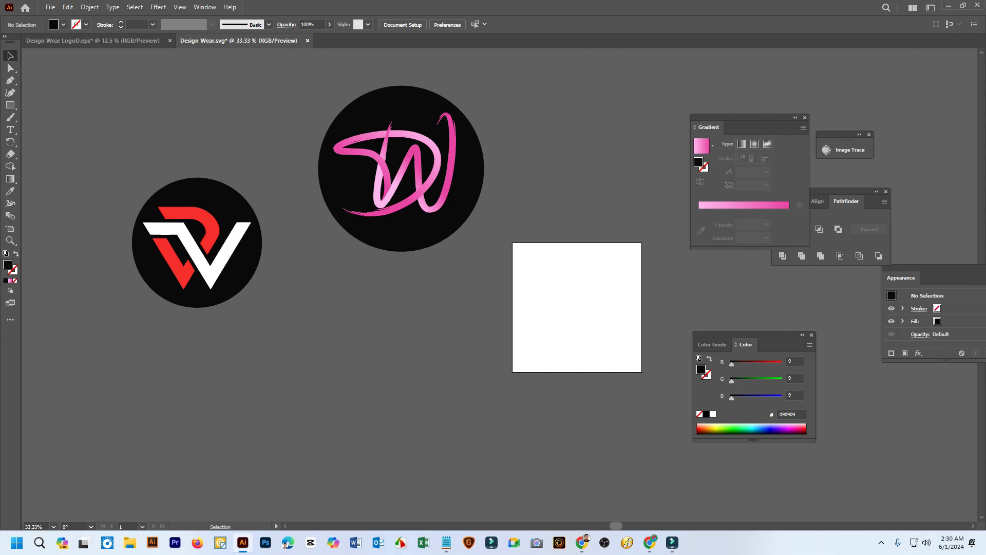
Check the Google Meet class window and return to the Design Wear.svg document in Illustrator
mouse_move(582, 542)
left_click(526, 491)
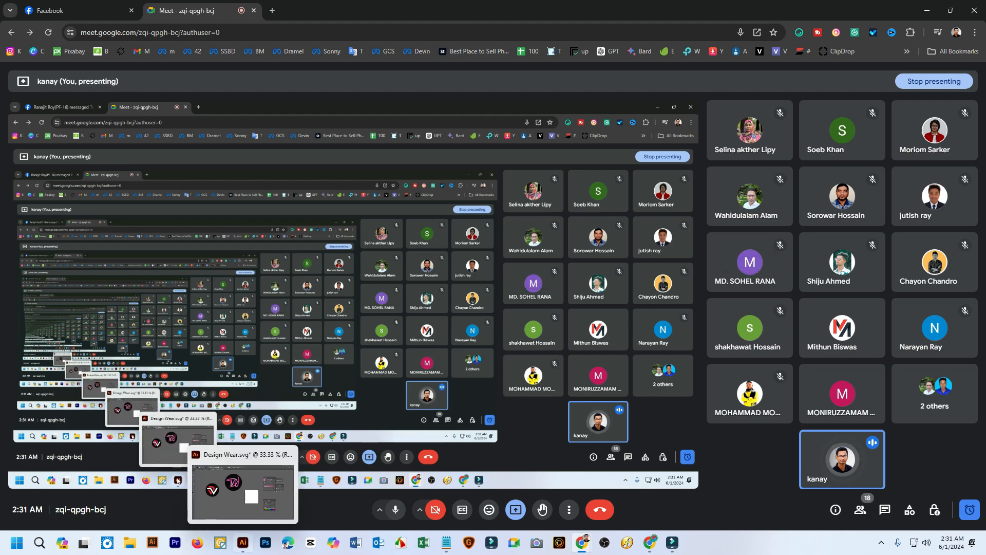
left_click(233, 486)
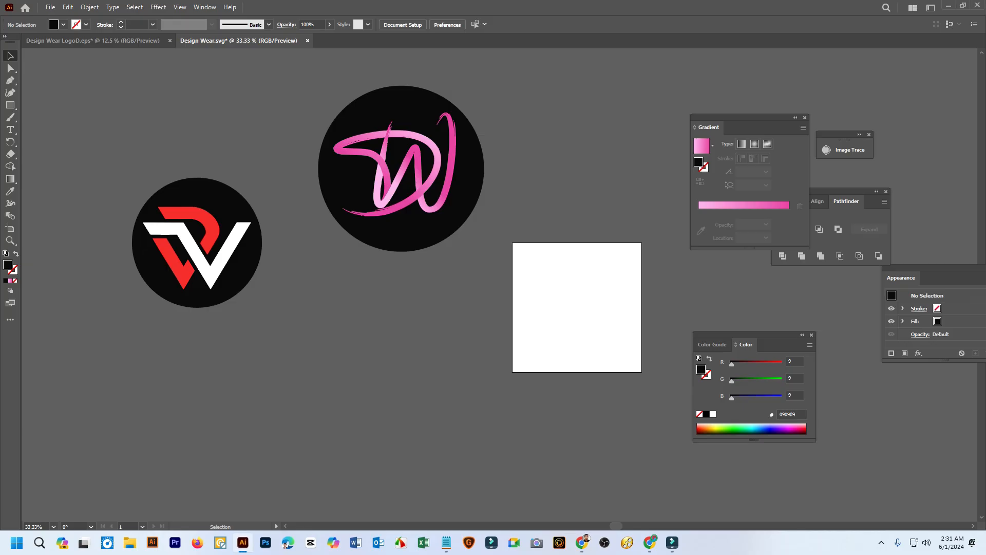
Move the red-and-white badge closer to the pink DW badge and enlarge it to about the same diameter
scroll(385, 231, "up", 2)
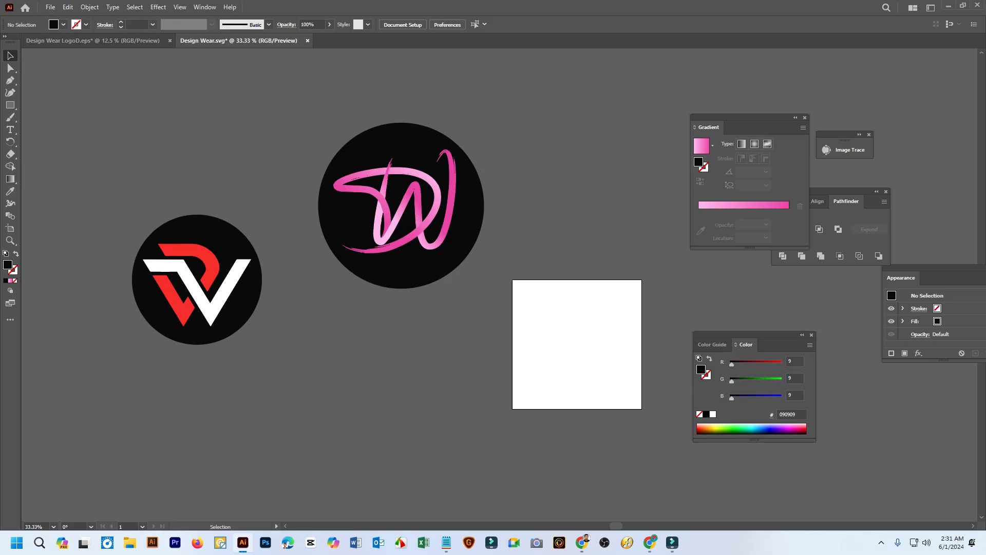
left_click_drag(384, 206, 462, 247)
left_click_drag(224, 271, 314, 355)
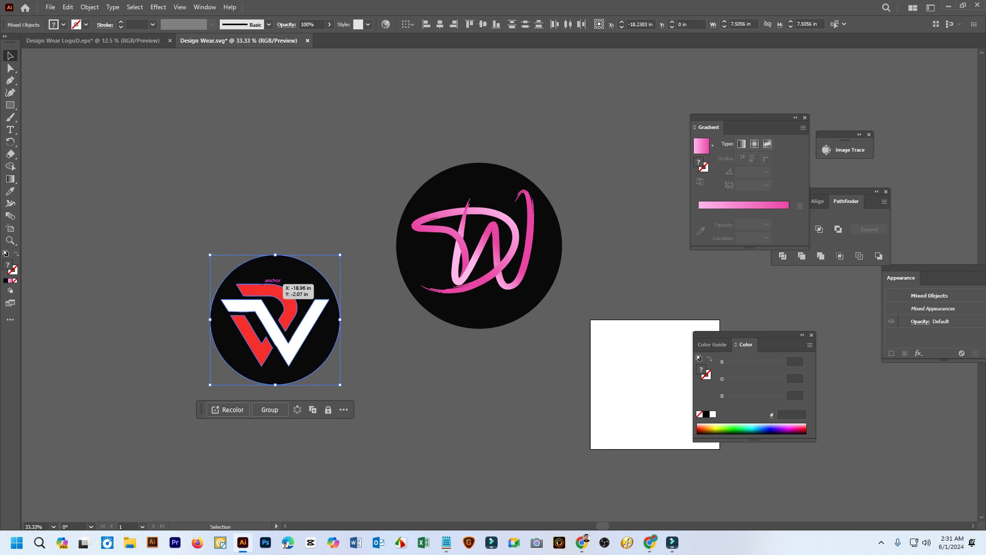
left_click_drag(281, 284, 287, 226)
left_click_drag(216, 197, 200, 180)
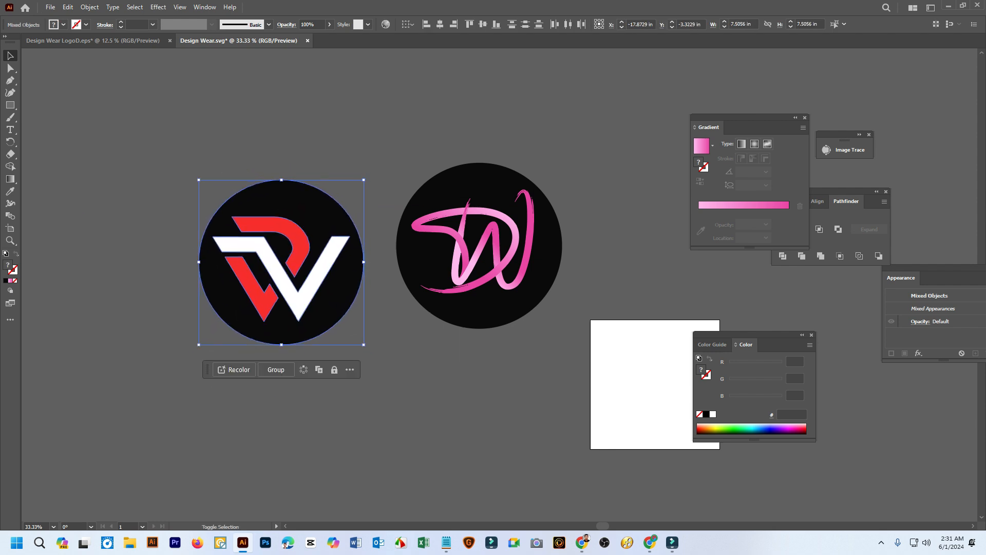
Move both round badges together farther up and away from the white artboard, and deselect them
left_click(216, 142)
left_click_drag(216, 142, 246, 176)
left_click_drag(583, 389, 159, 172)
left_click_drag(309, 231, 402, 279)
left_click_drag(460, 301, 347, 239)
left_click(365, 175)
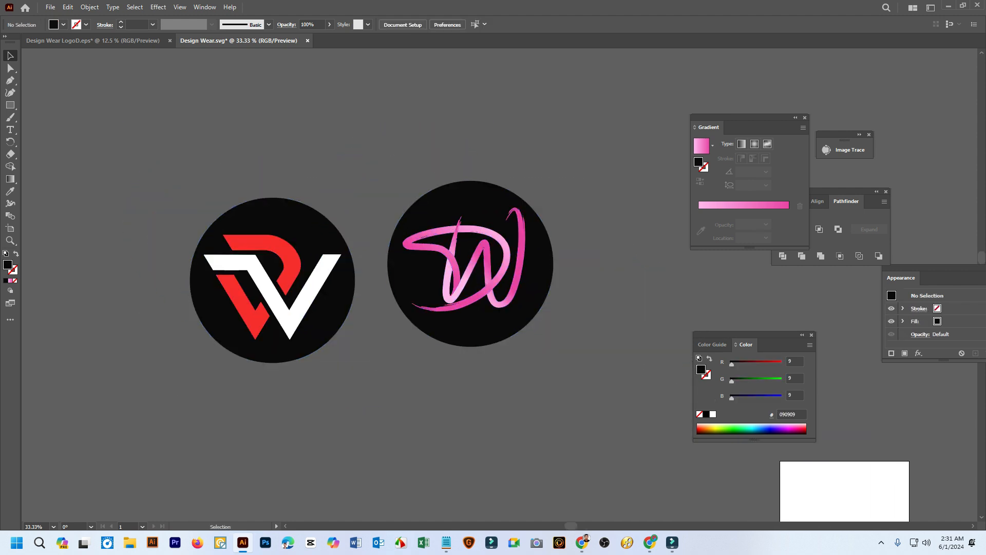
Examine the two round badges up close and compare them with the DESIGNS and WEAR lettering in Design Wear LogoD.eps
scroll(437, 302, "up", 1)
left_click_drag(437, 303, 448, 316)
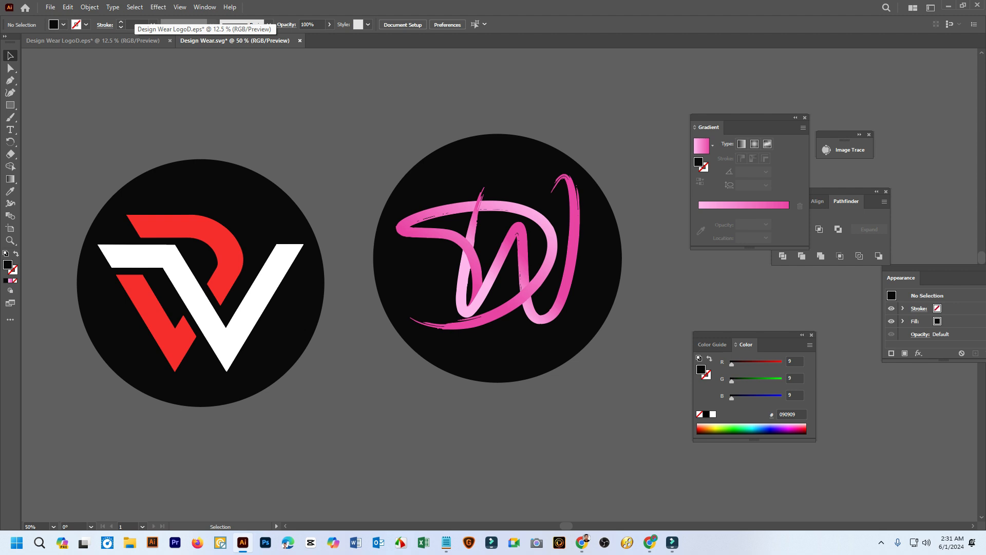
left_click(93, 40)
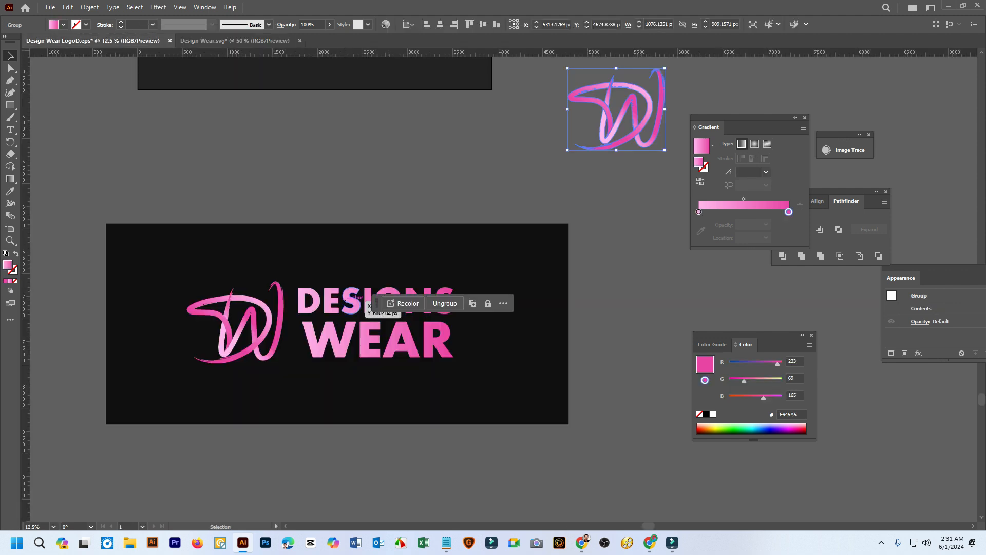
left_click(353, 302)
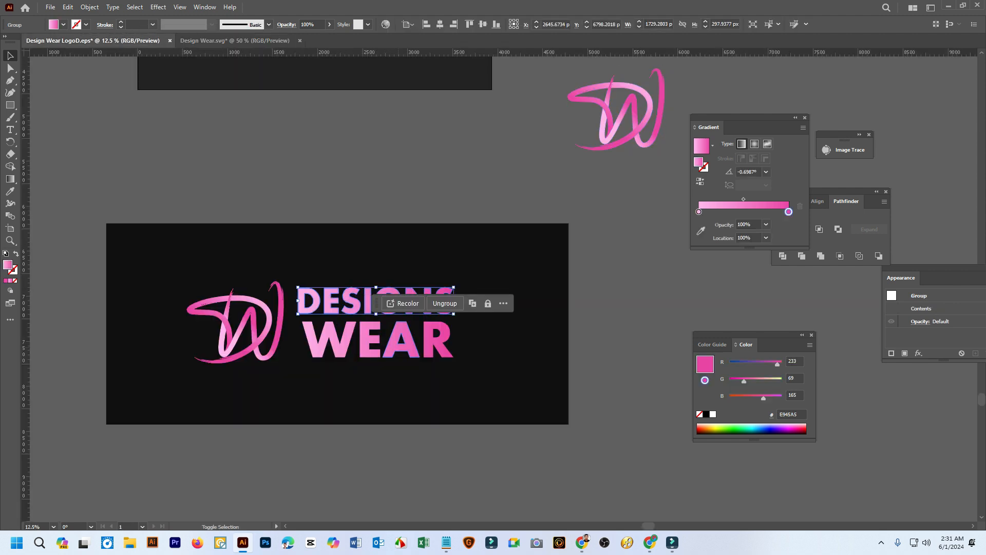
left_click(402, 342, "shift")
left_click(611, 330)
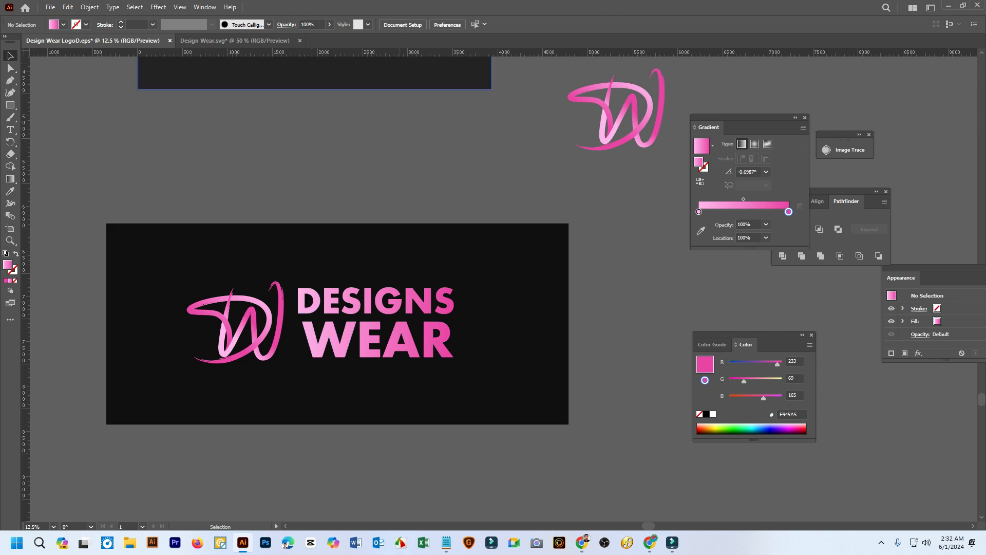
left_click(234, 40)
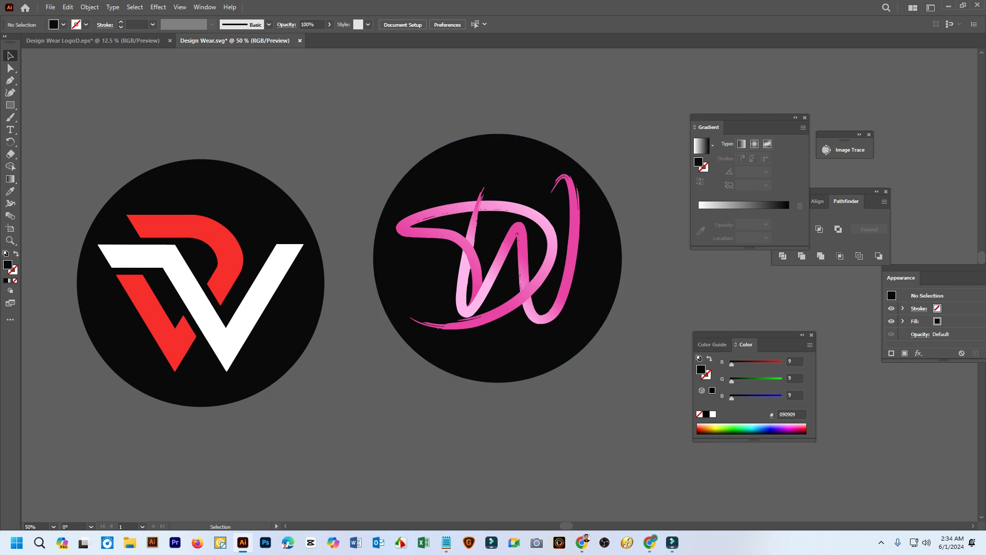
Examine the Designs Wear logo on its near-black rectangle and the separate DW monogram in Design Wear LogoD.eps
left_click(94, 40)
scroll(543, 403, "down", 2)
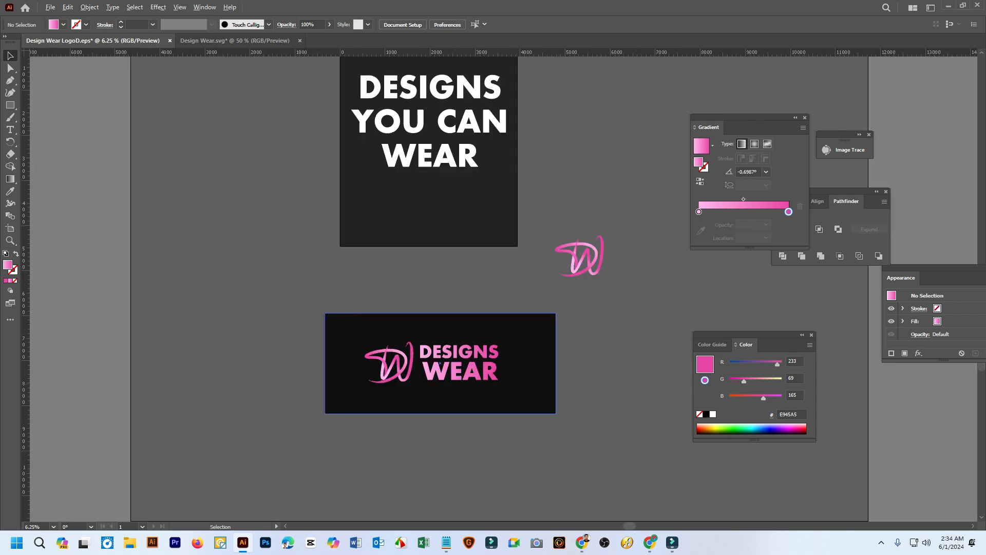
scroll(479, 385, "up", 5)
scroll(479, 385, "down", 3)
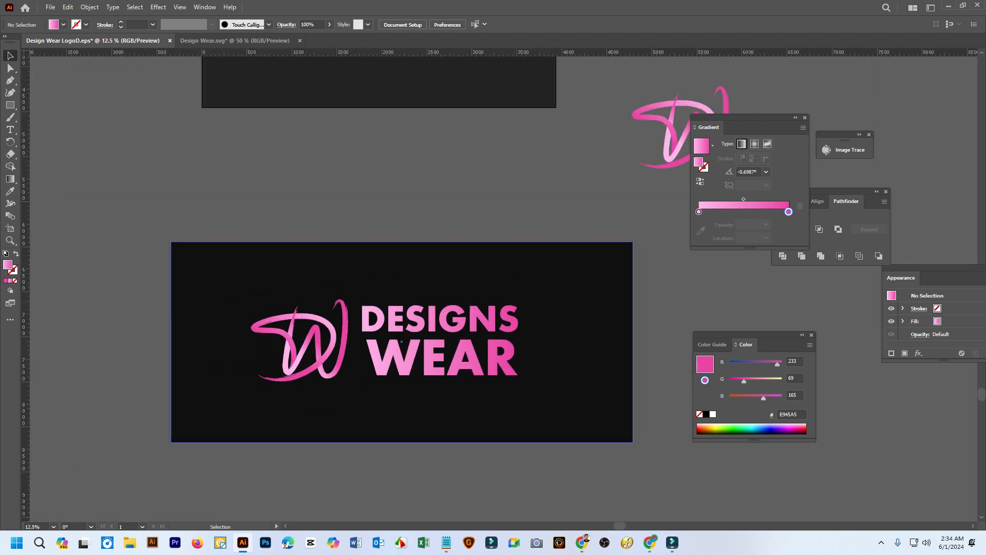
left_click_drag(478, 385, 442, 370)
scroll(329, 319, "up", 1)
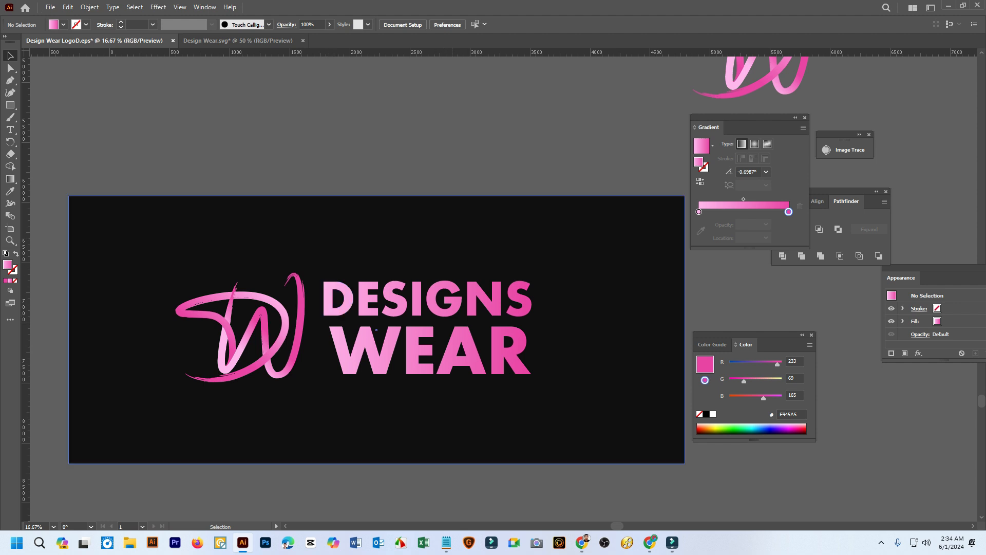
left_click_drag(329, 319, 81, 513)
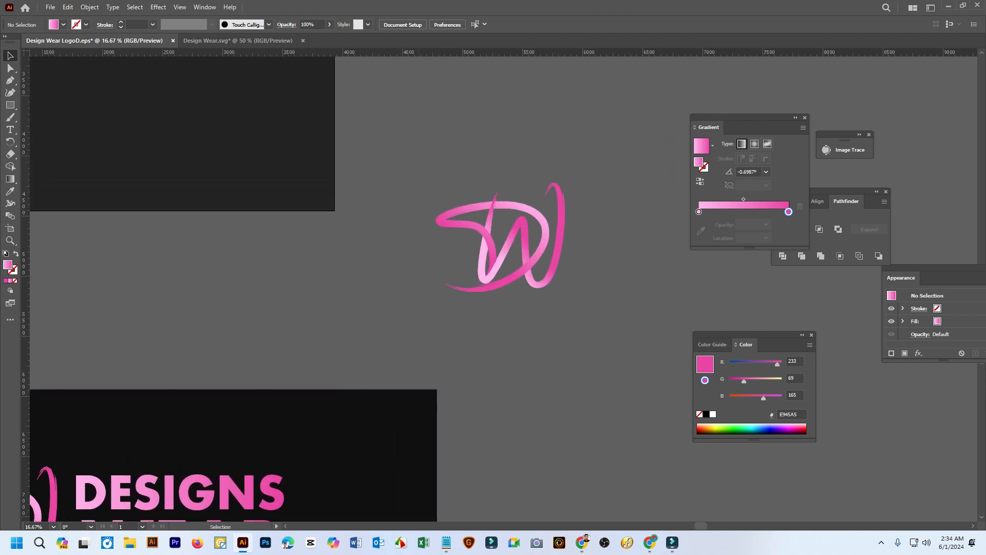
left_click_drag(418, 163, 613, 350)
left_click(613, 350)
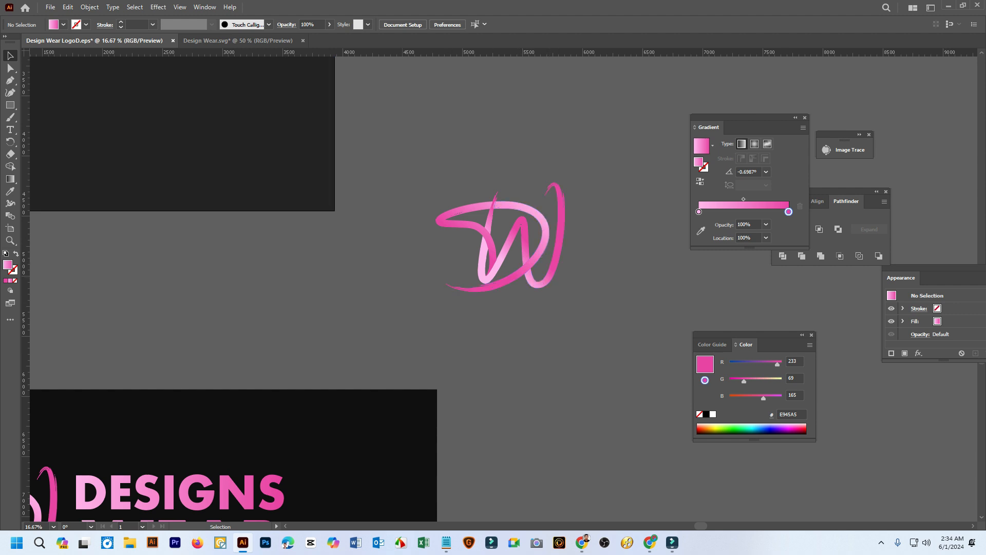
Examine the white DESIGNS YOU CAN WEAR lettering on the dark poster
key("space")
left_click_drag(216, 125, 438, 268)
left_click_drag(427, 113, 426, 324)
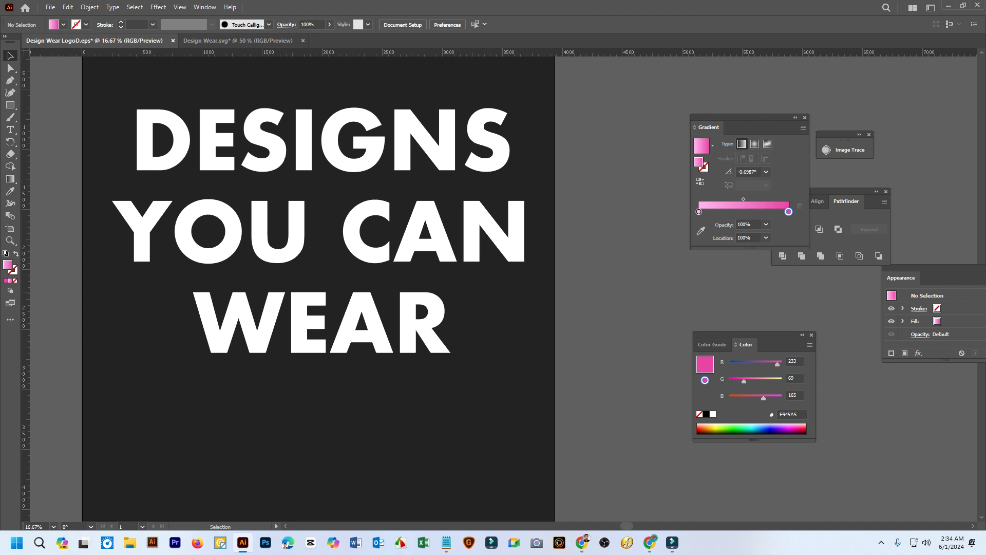
key("space")
key("space")
left_click_drag(421, 277, 404, 306)
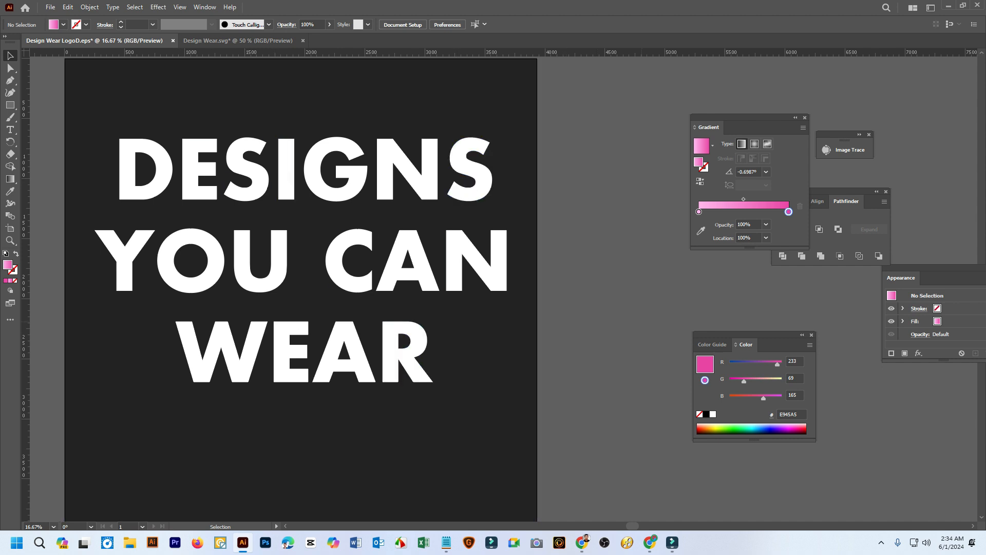
scroll(300, 287, "down", 2)
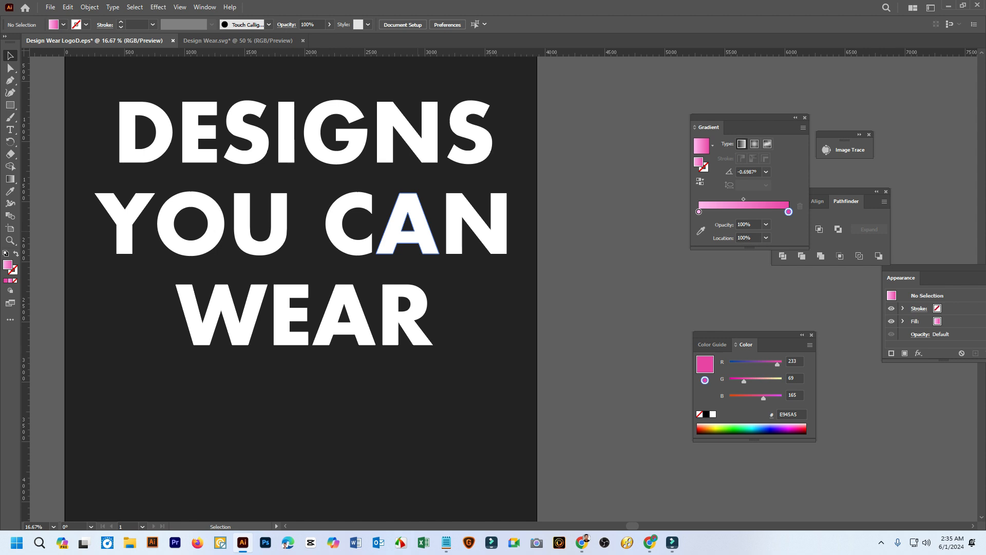
Switch to the Design Wear.svg document and examine the pink DW monogram on its round black badge
scroll(503, 270, "down", 4)
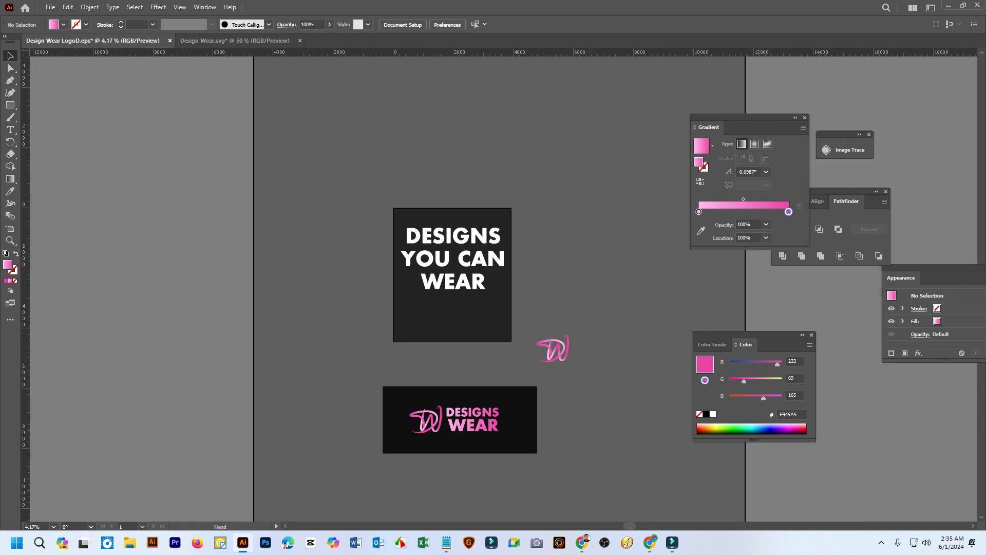
left_click_drag(503, 271, 337, 206)
left_click(236, 40)
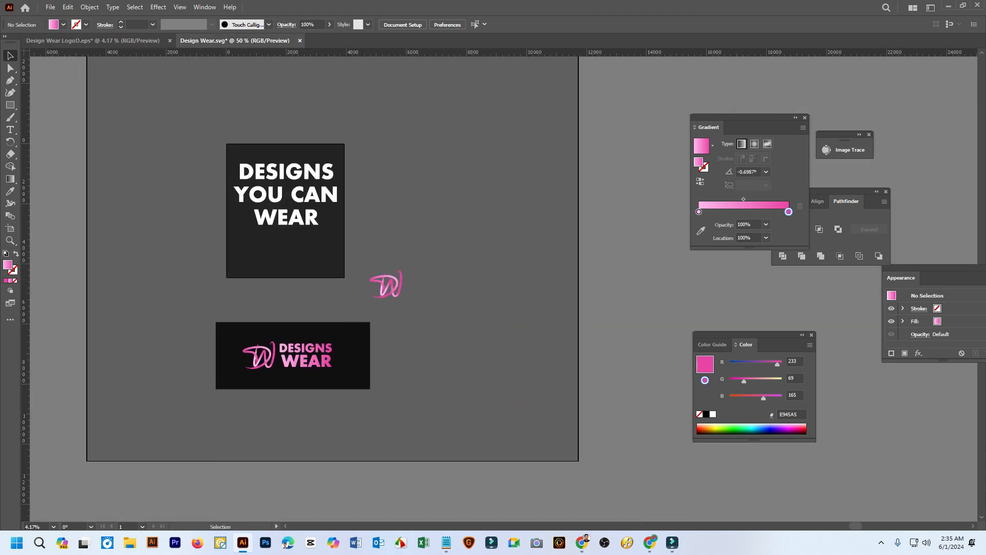
scroll(602, 269, "up", 1)
left_click_drag(603, 270, 456, 269)
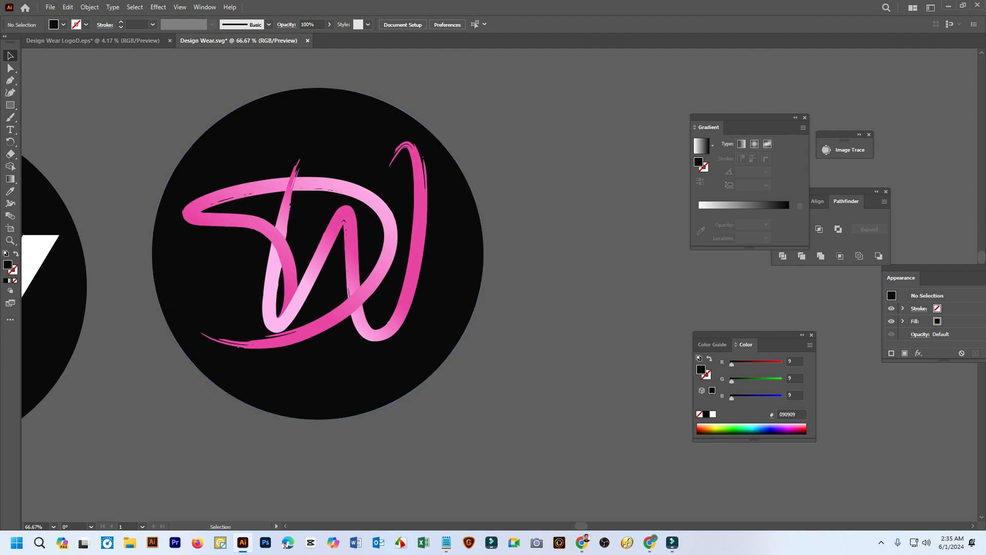
left_click(422, 235)
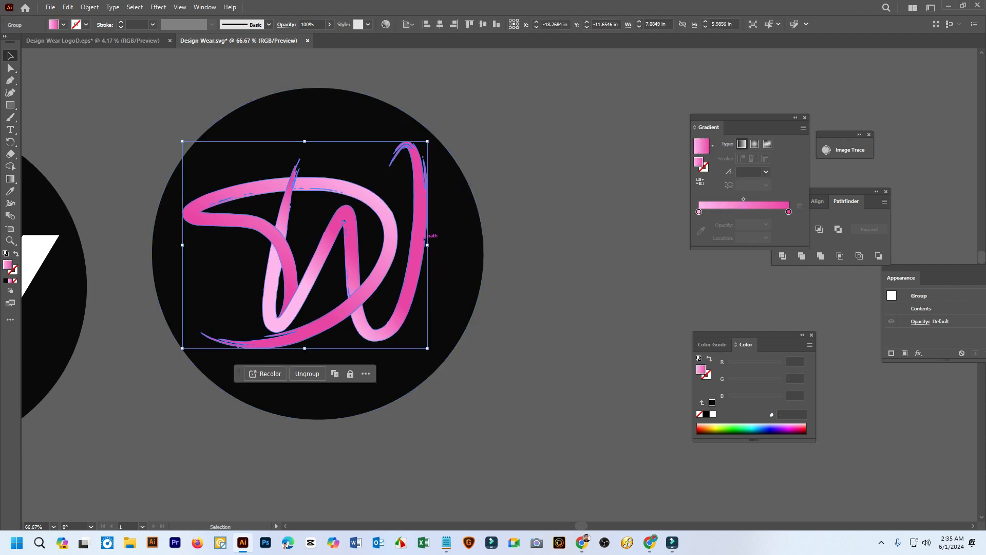
left_click(522, 251)
Centre the DW monogram and its black circle on each other horizontally and vertically, and deselect them
left_click_drag(463, 257, 573, 245)
left_click_drag(205, 260, 57, 384)
left_click_drag(193, 255, 61, 232)
left_click_drag(154, 231, 45, 273)
mouse_move(284, 99)
left_mouse_down()
mouse_move(550, 323)
mouse_move(604, 424)
left_mouse_up()
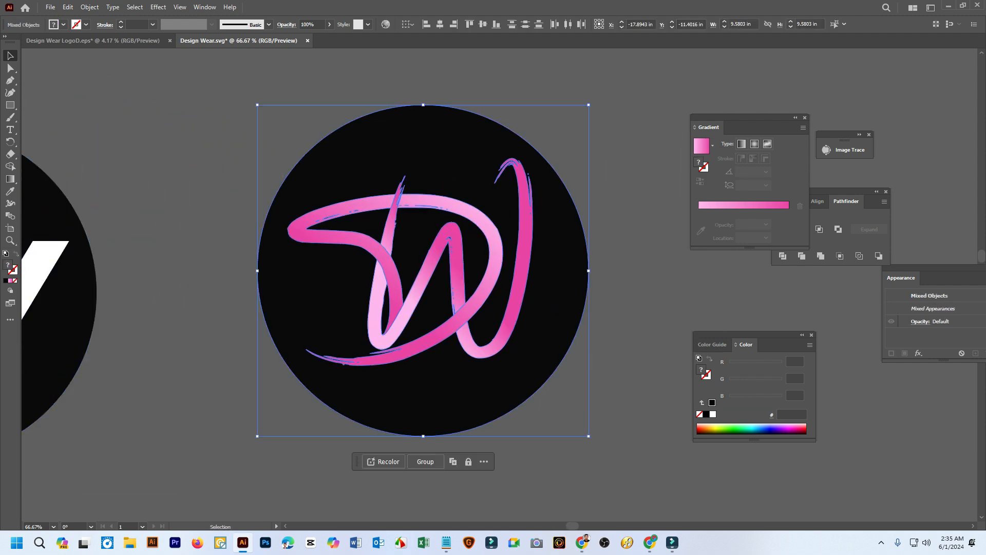
left_click(440, 24)
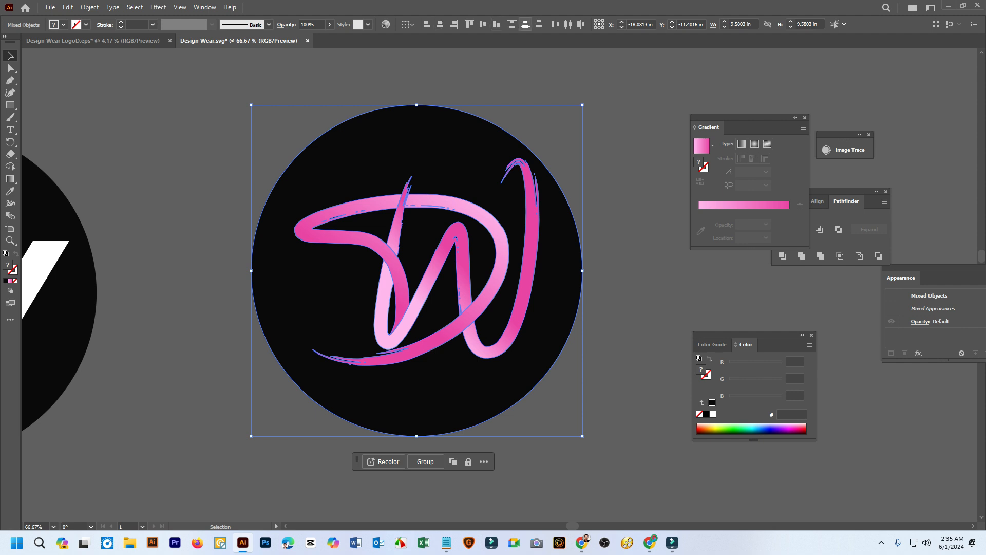
left_click(482, 24)
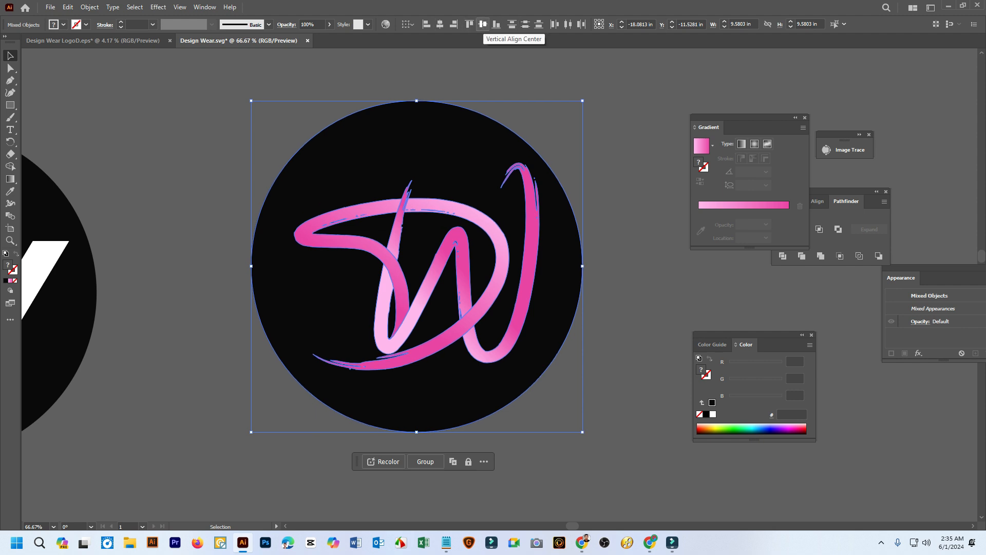
left_click(604, 135)
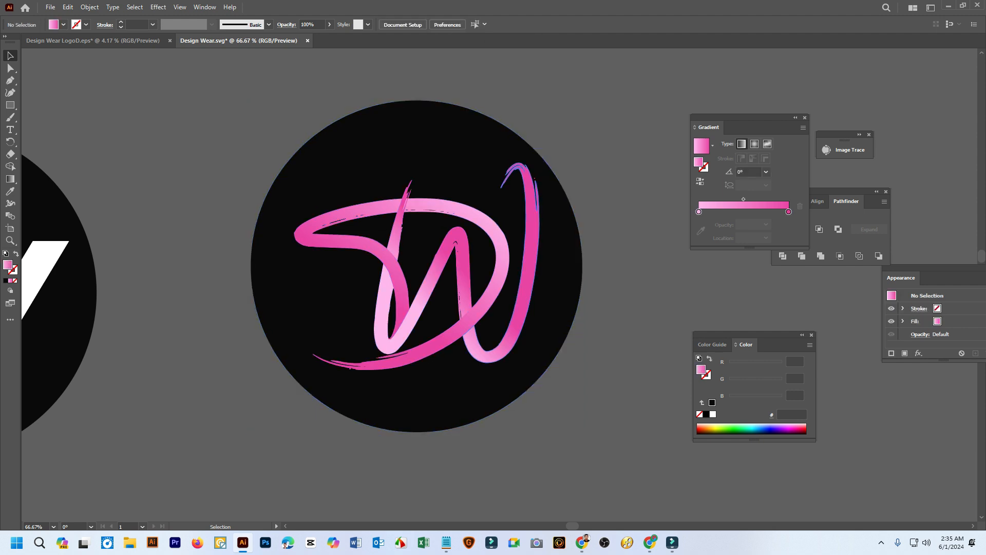
Separate the badge by moving the DW monogram up to the right and the black circle down to the left
left_click_drag(440, 77, 339, 460)
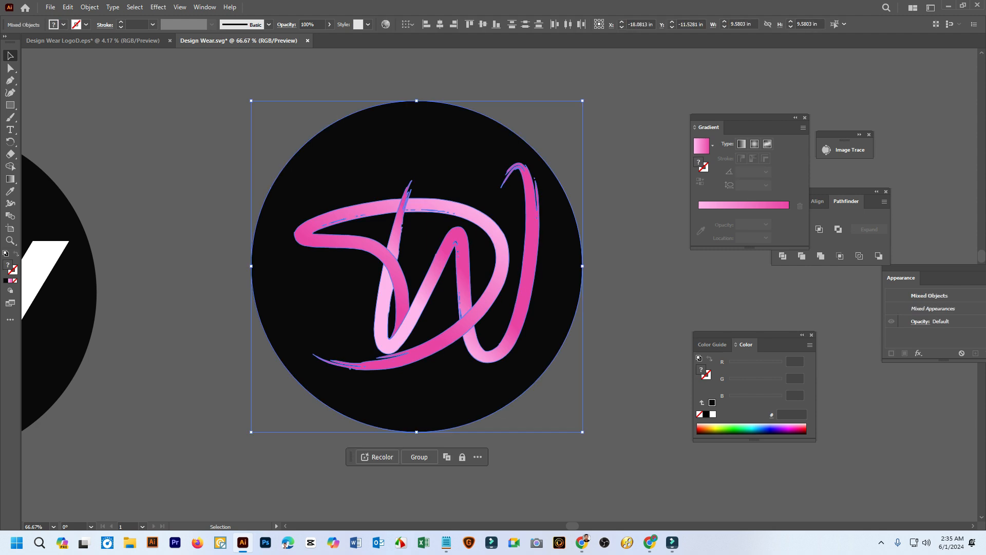
left_click(334, 473)
left_click_drag(606, 376, 281, 117)
left_click(281, 117)
left_click_drag(536, 266, 664, 168)
left_click(363, 297)
mouse_move(345, 254)
left_mouse_down()
mouse_move(287, 250)
mouse_move(331, 251)
left_mouse_up()
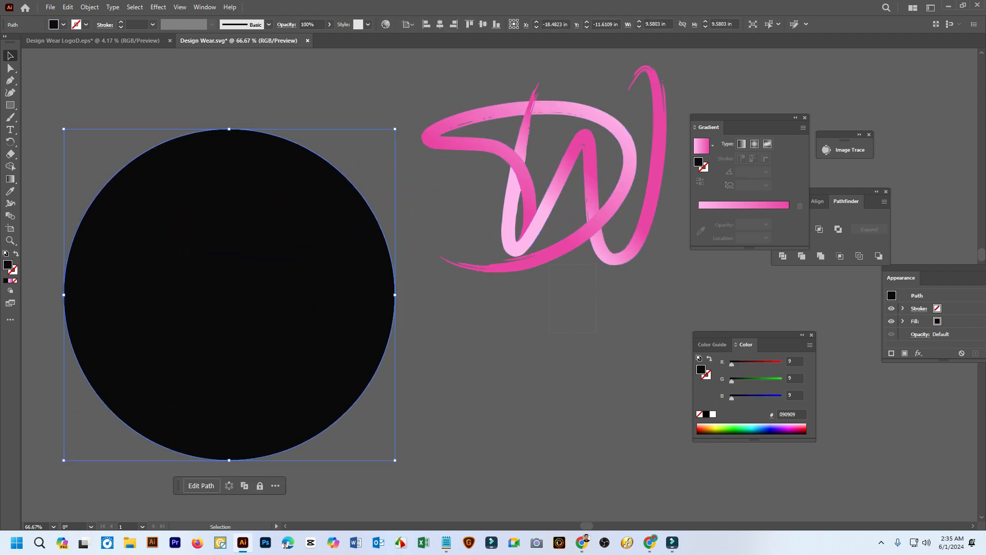
Select the separated circle and monogram together, realign their horizontal and vertical centres, and clear the selection
left_click_drag(549, 265, 226, 130)
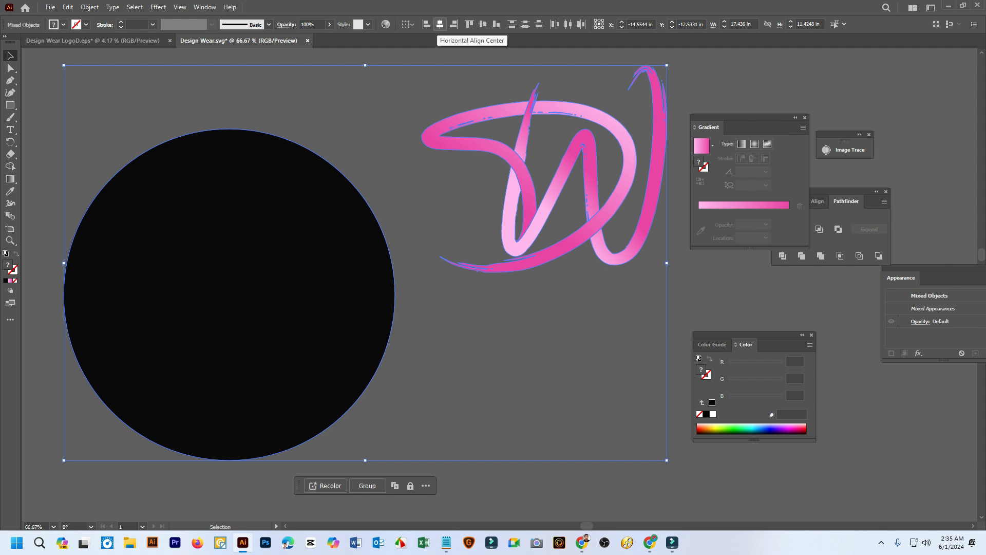
left_click(440, 24)
left_click(483, 24)
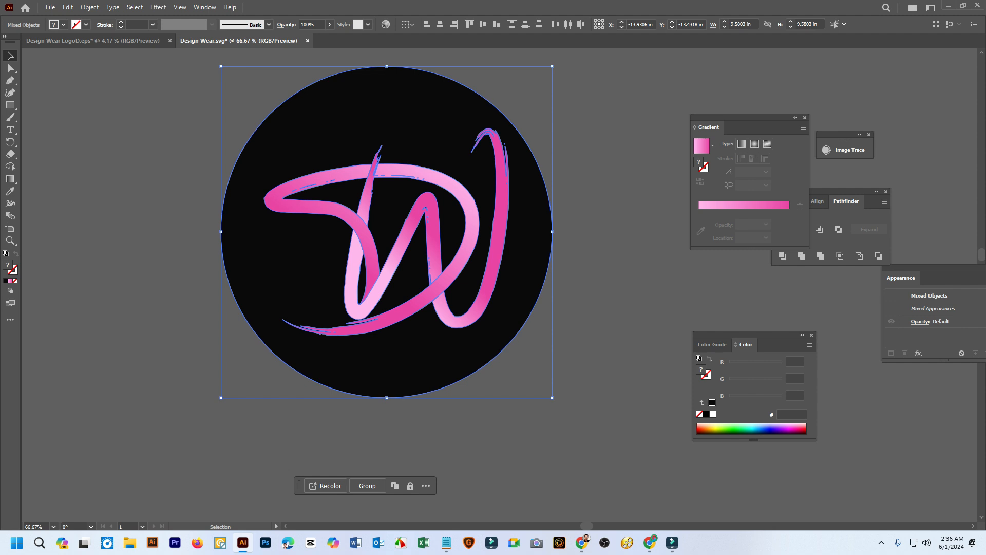
key("ctrl+shift+a")
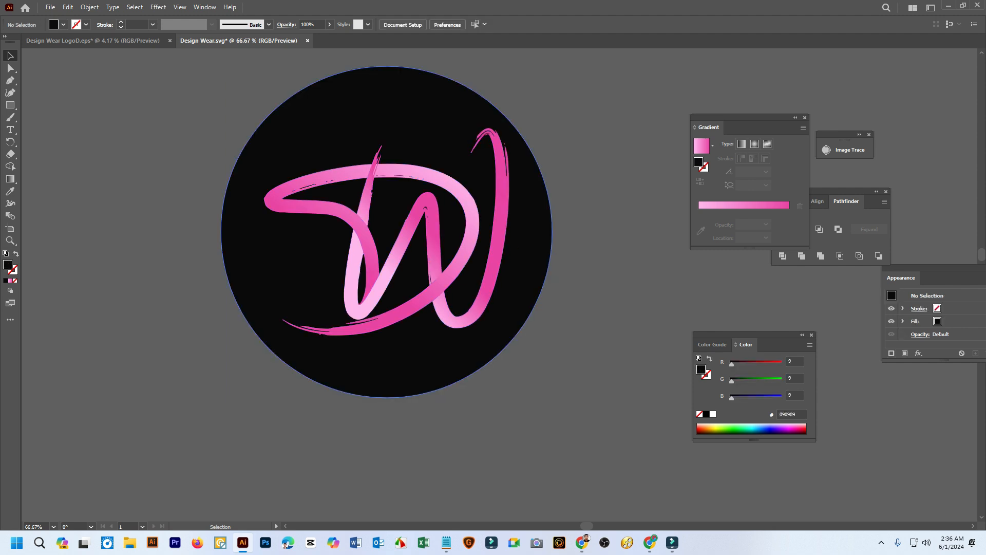
Nudge the DW monogram about 0.28 in left and 0.08 in down within the black circle
left_click(390, 167)
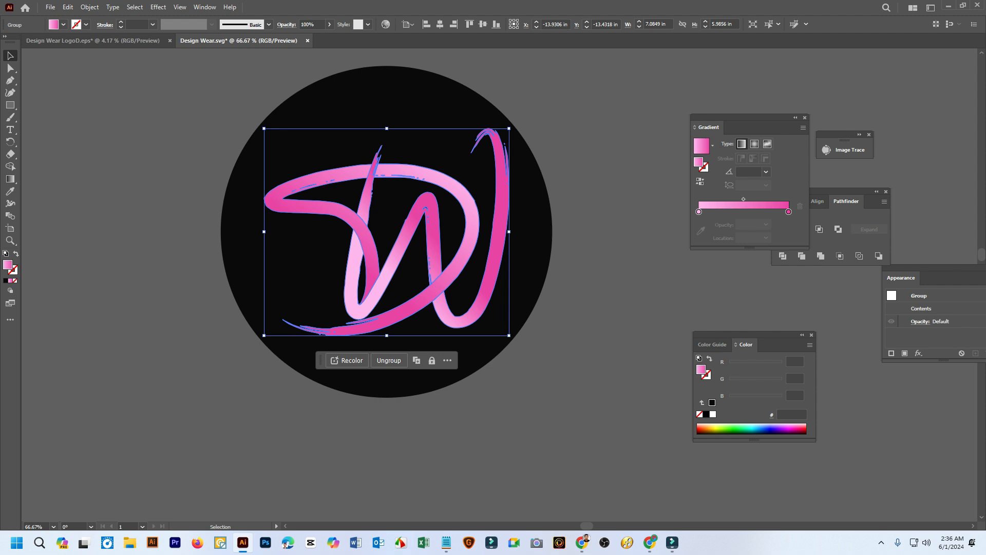
left_click_drag(486, 223, 476, 227)
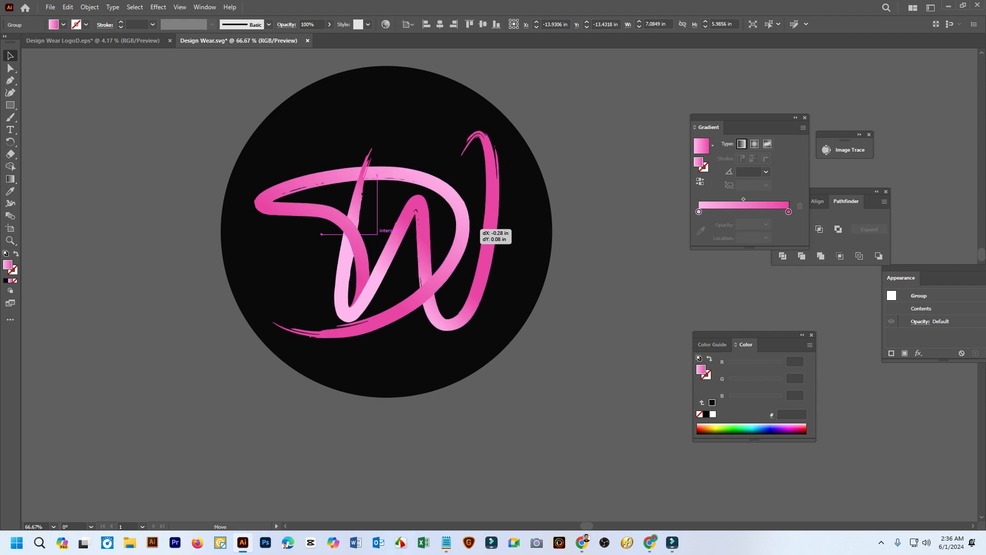
left_click_drag(477, 228, 476, 227)
left_click(589, 237)
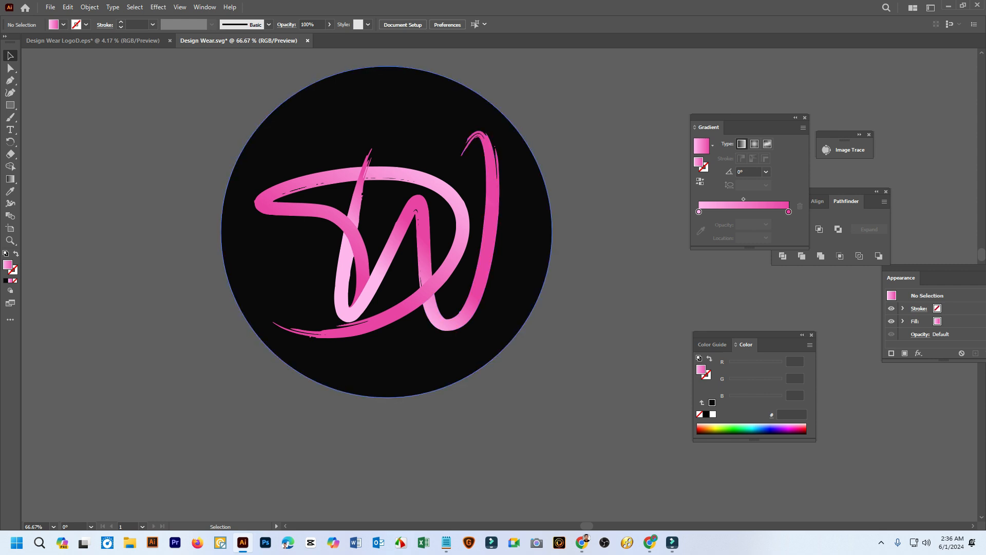
Pull the black circle and the DW monogram apart side by side, and select both of them
left_click_drag(530, 191, 293, 217)
left_click_drag(466, 206, 610, 234)
left_click_drag(442, 276, 228, 218)
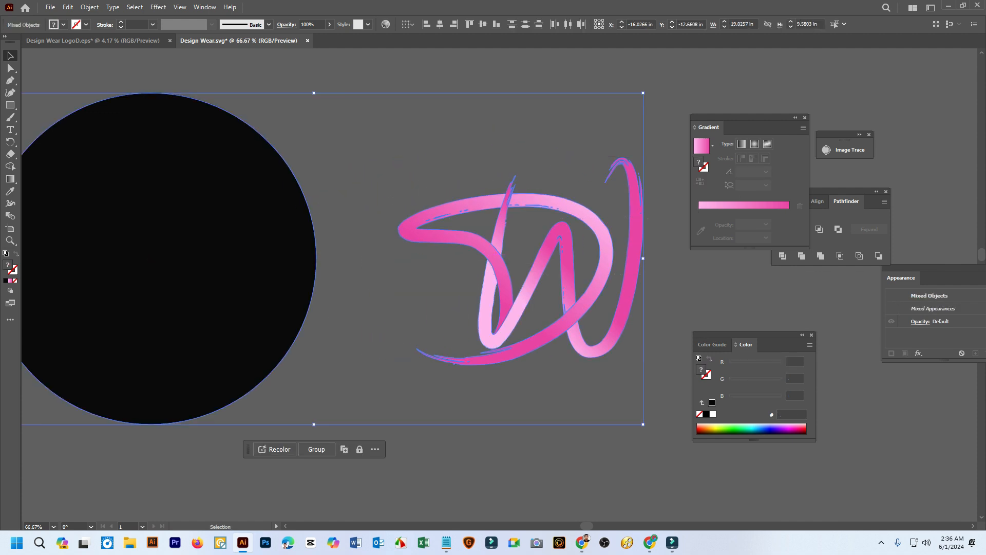
scroll(502, 256, "down", 4)
left_click_drag(502, 257, 334, 219)
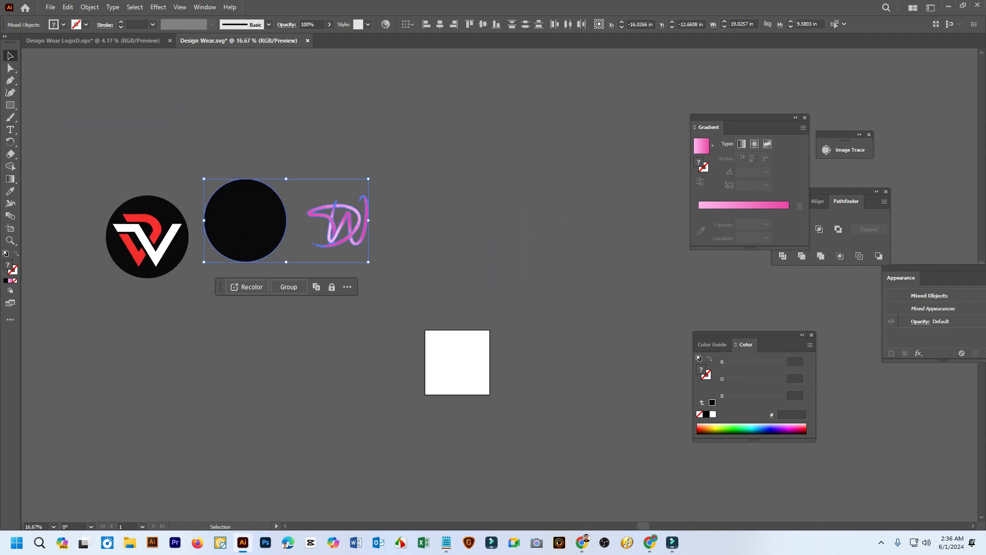
left_click(308, 268)
left_click(256, 226)
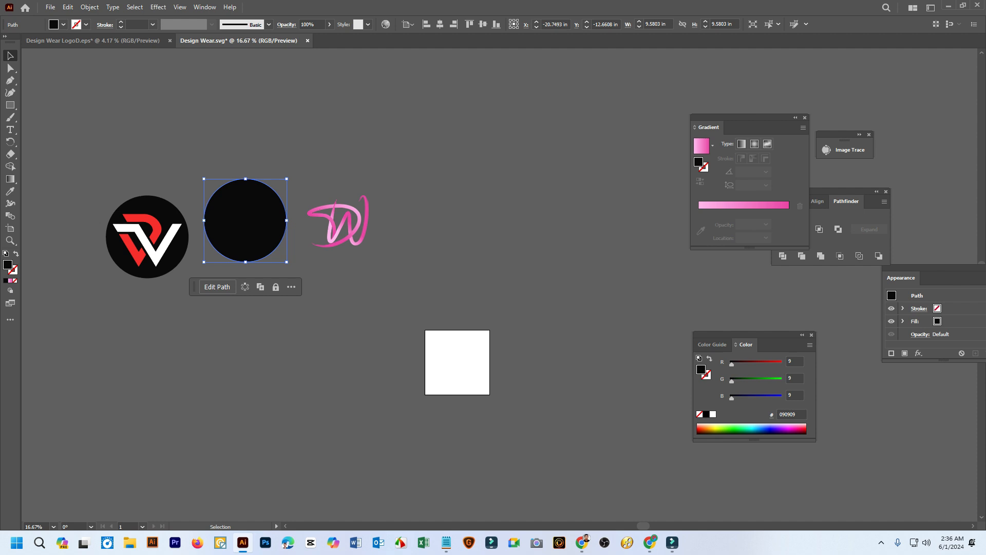
key("ctrl+shift+a")
left_click_drag(462, 268, 249, 174)
left_click_drag(504, 278, 245, 174)
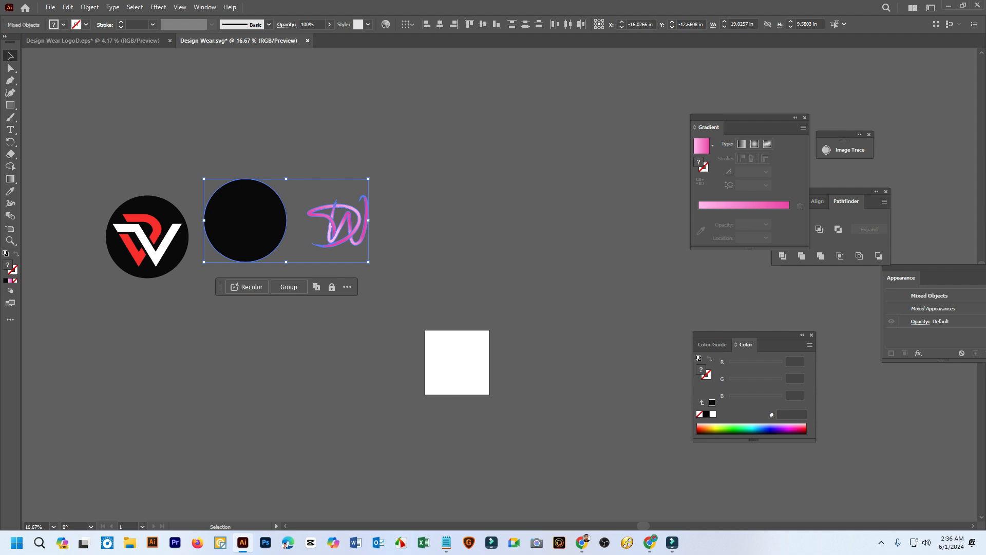
Show the Align panel near the artwork and set it to align objects to the artboard
left_click(205, 7)
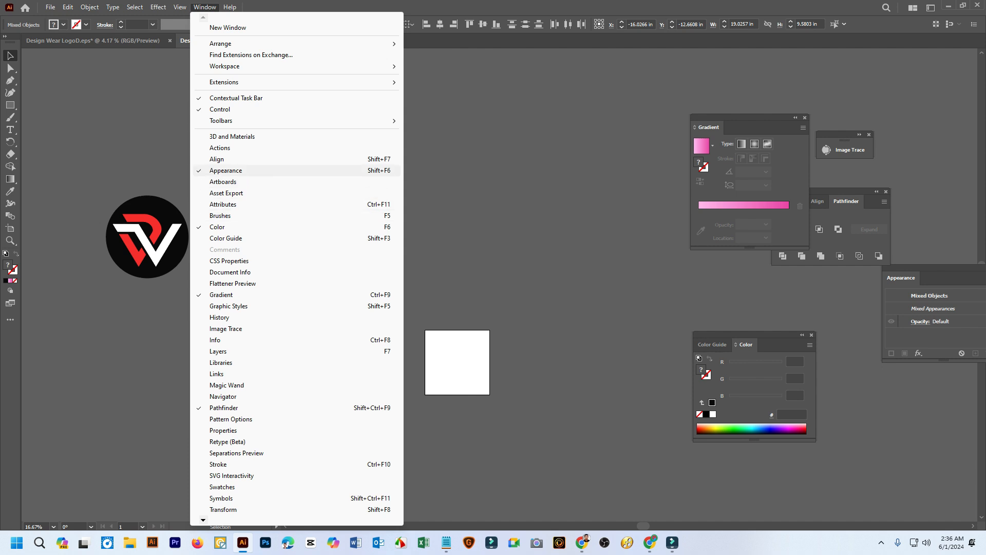
left_click(221, 158)
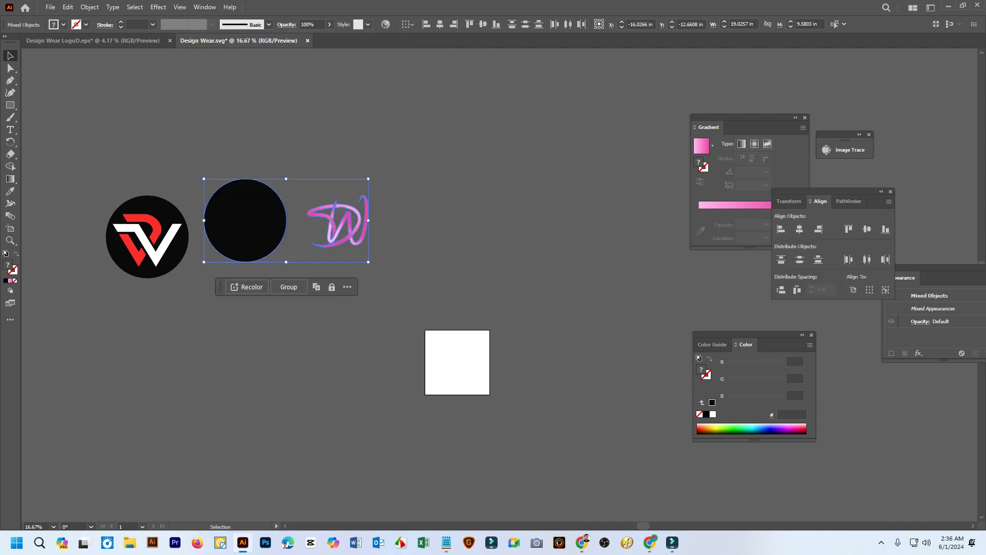
left_click_drag(822, 192, 570, 80)
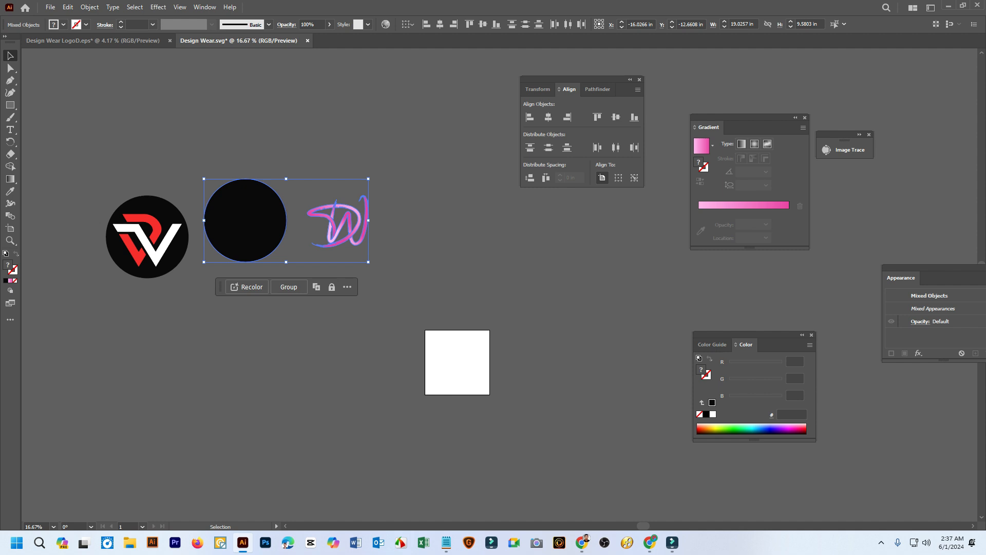
left_click(603, 178)
Demonstrate hiding and showing the Align panel's extra options, leaving Distribute Spacing and Align To displayed
left_click(638, 90)
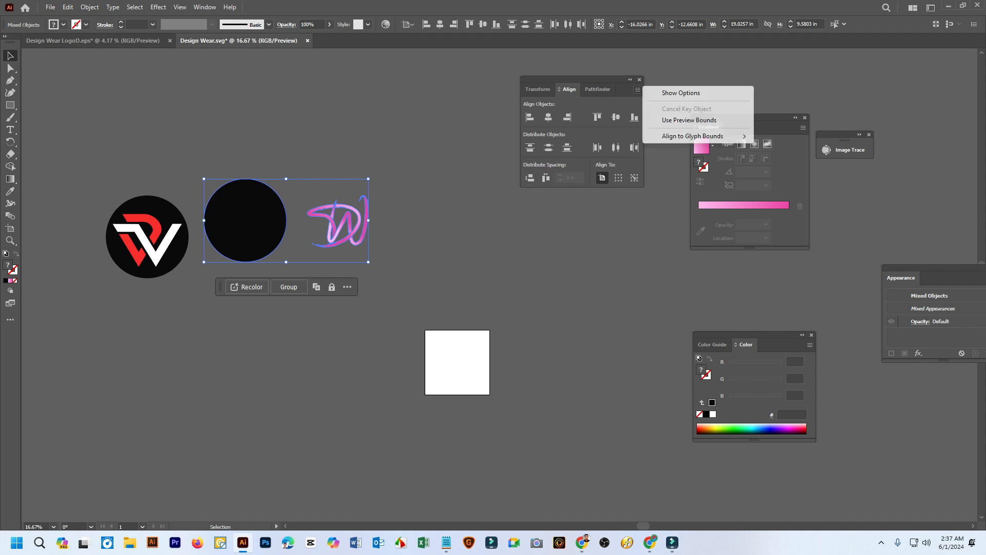
left_click(681, 93)
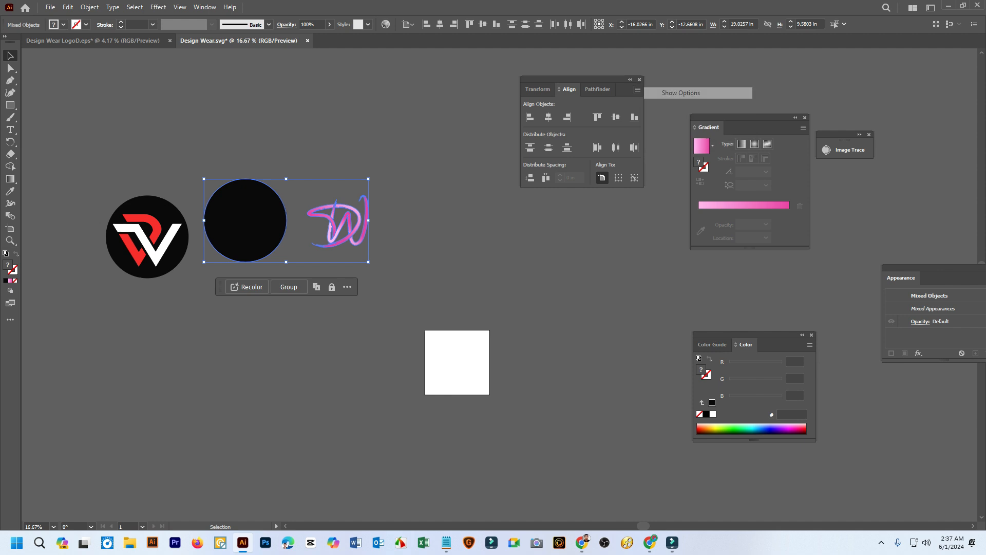
left_click(638, 89)
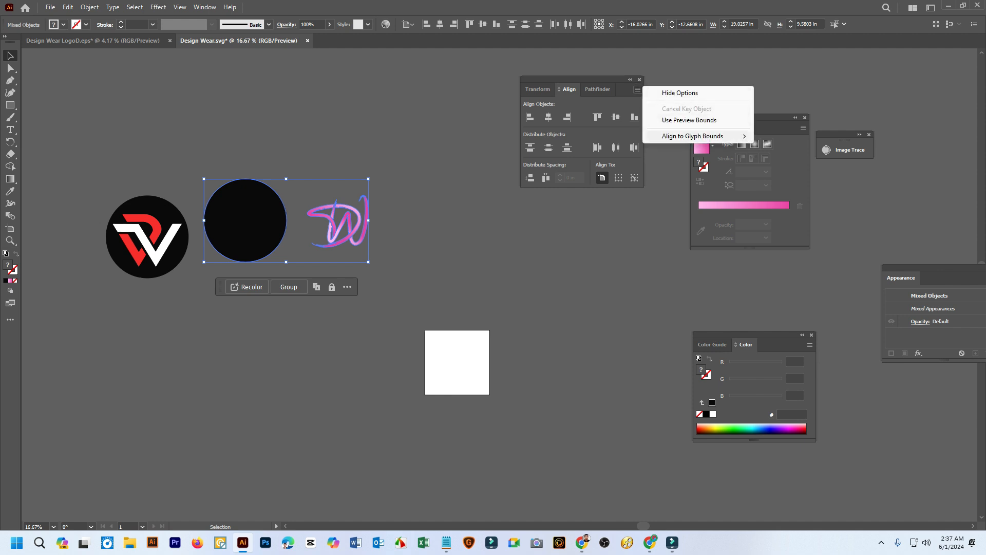
left_click(681, 93)
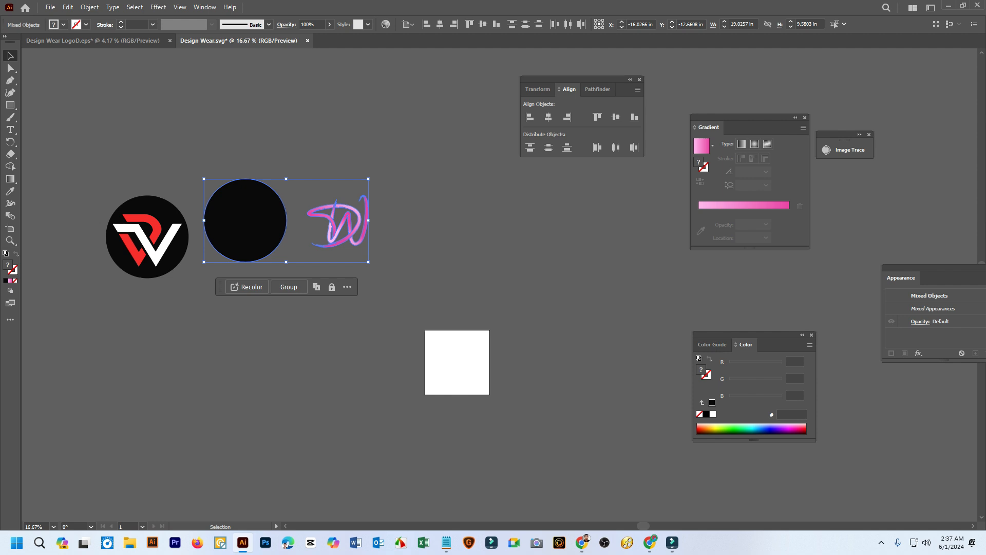
left_click(638, 90)
left_click(681, 93)
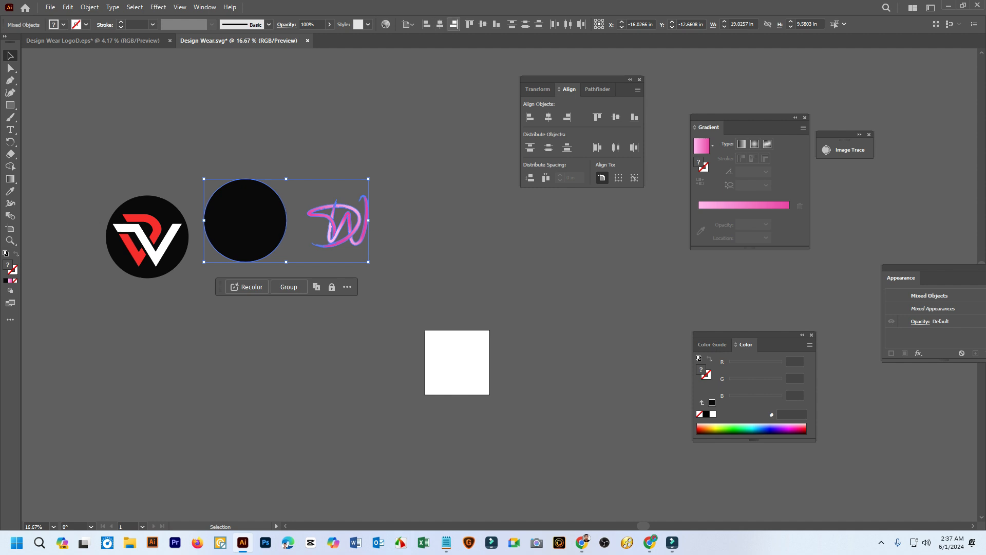
Centre the black circle and DW monogram horizontally and vertically on the artboard, and deselect them
left_click(440, 25)
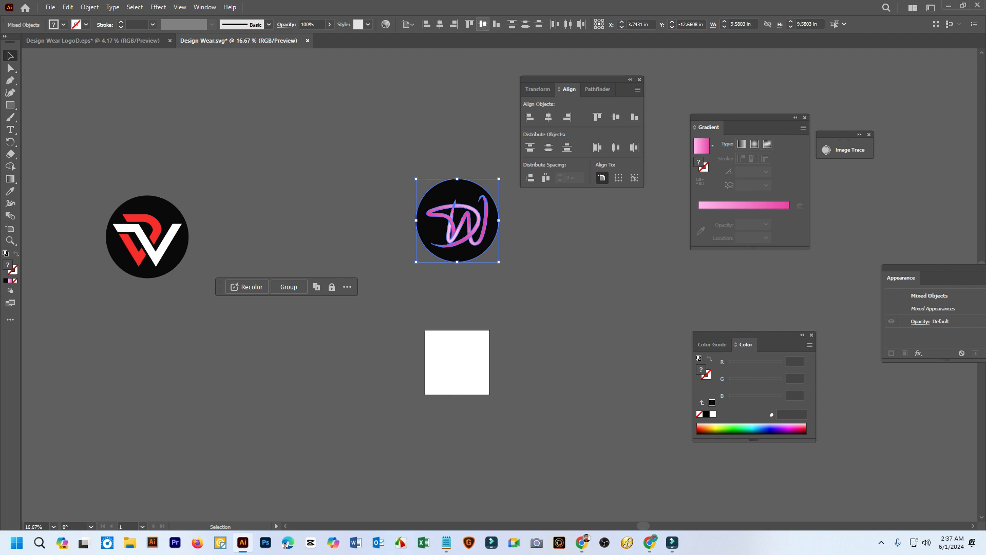
left_click(483, 24)
left_click(563, 423)
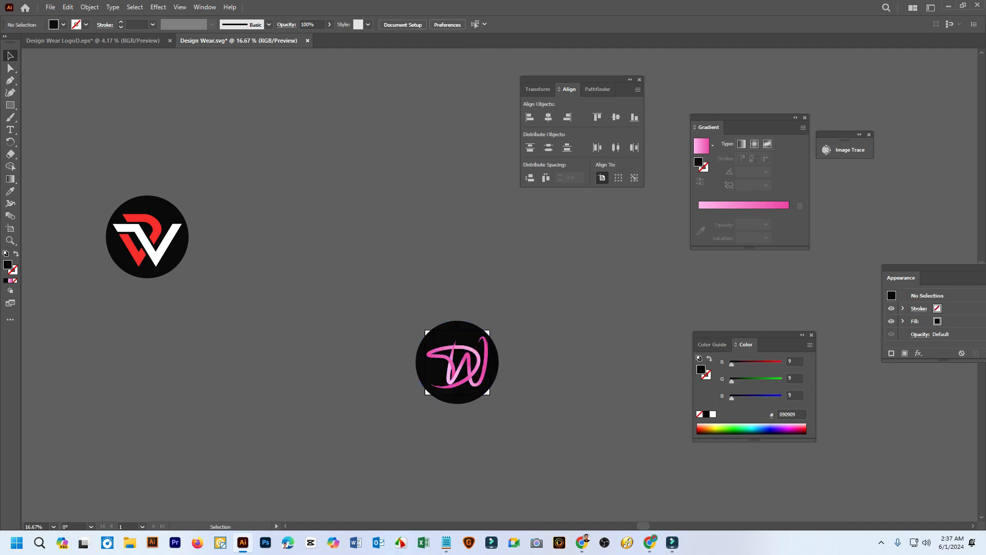
Scale the whole DW badge down proportionally about its centre to about 3.93 in wide, fitting inside the artboard
scroll(563, 423, "up", 2)
left_click_drag(539, 354, 303, 234)
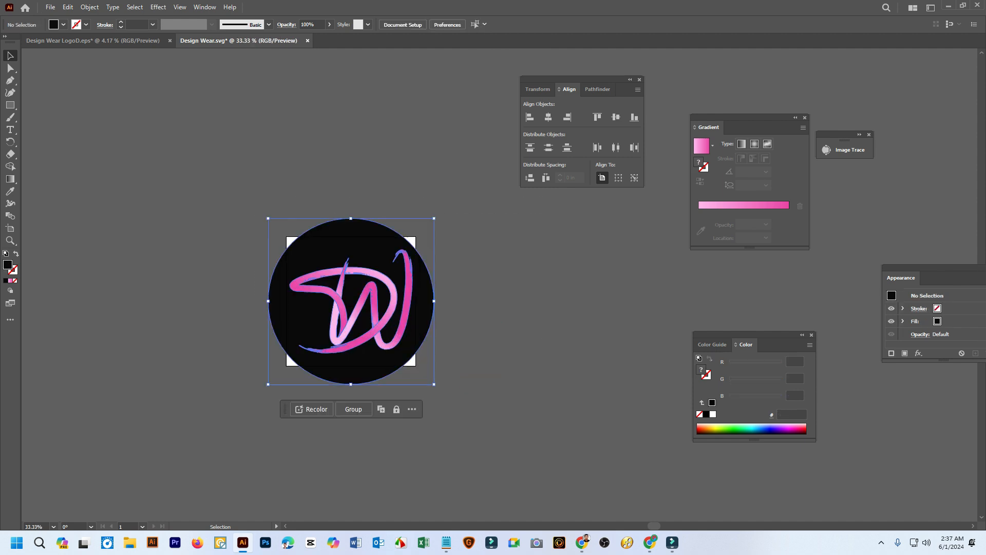
left_click_drag(435, 219, 394, 267)
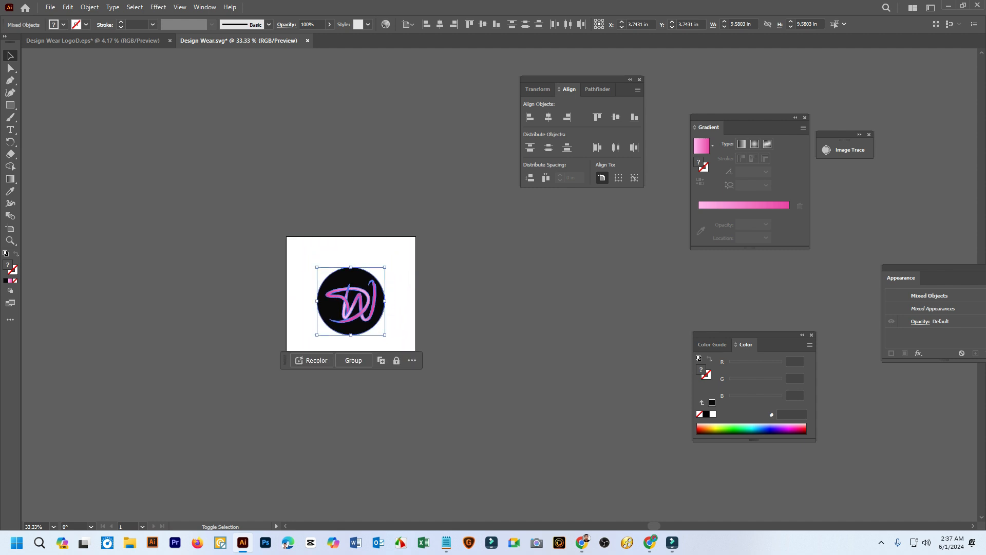
Move the scaled DW badge down and to the right, off the white artboard, and deselect it
left_click(462, 318)
left_click_drag(463, 319, 426, 275)
left_click_drag(323, 255, 500, 338)
left_click(560, 329)
left_click_drag(560, 329, 464, 338)
key("ctrl+a")
left_click(391, 325)
scroll(381, 325, "up", 3)
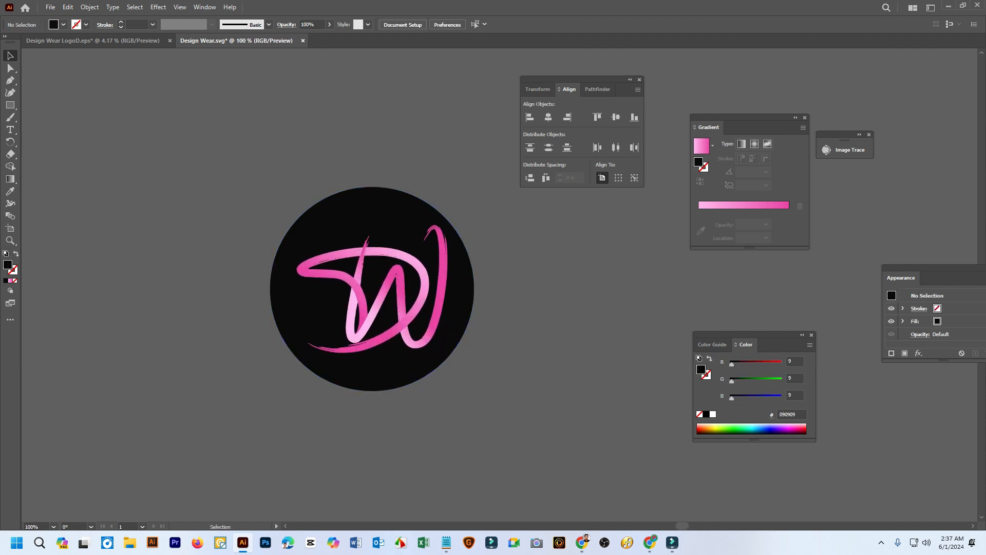
Shift the DW monogram slightly left inside the reduced badge and select the black circle behind it
left_click_drag(430, 268, 422, 270)
left_click(498, 267)
left_click_drag(497, 272, 456, 278)
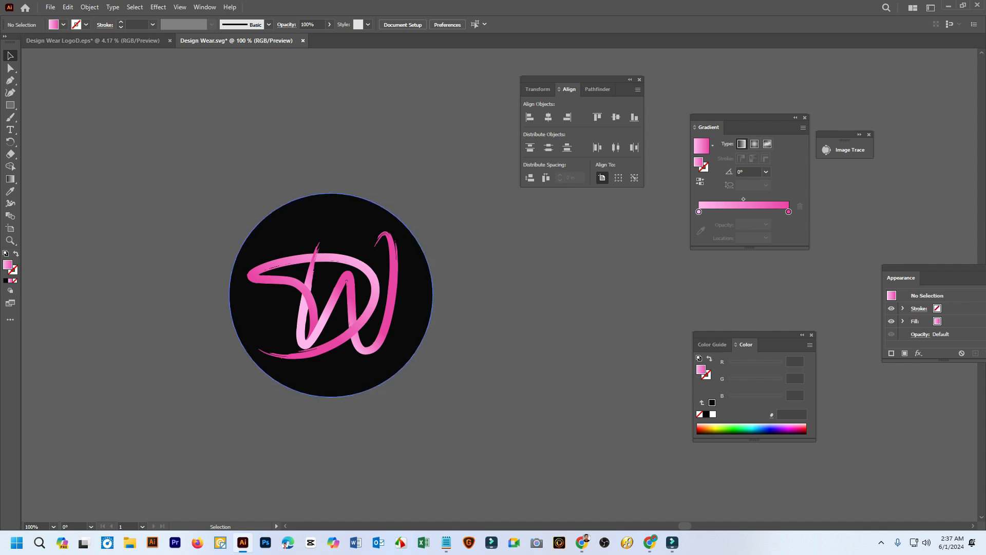
left_click(339, 224)
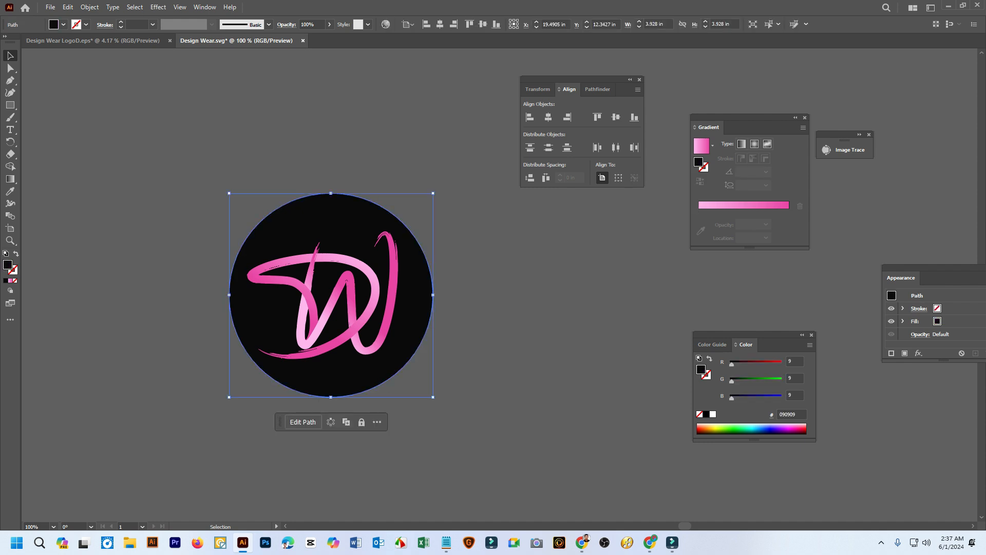
Copy the badge's black circle in place using Scale at 100% and move the copy to the empty canvas right of the badge
right_click(419, 219)
mouse_move(452, 489)
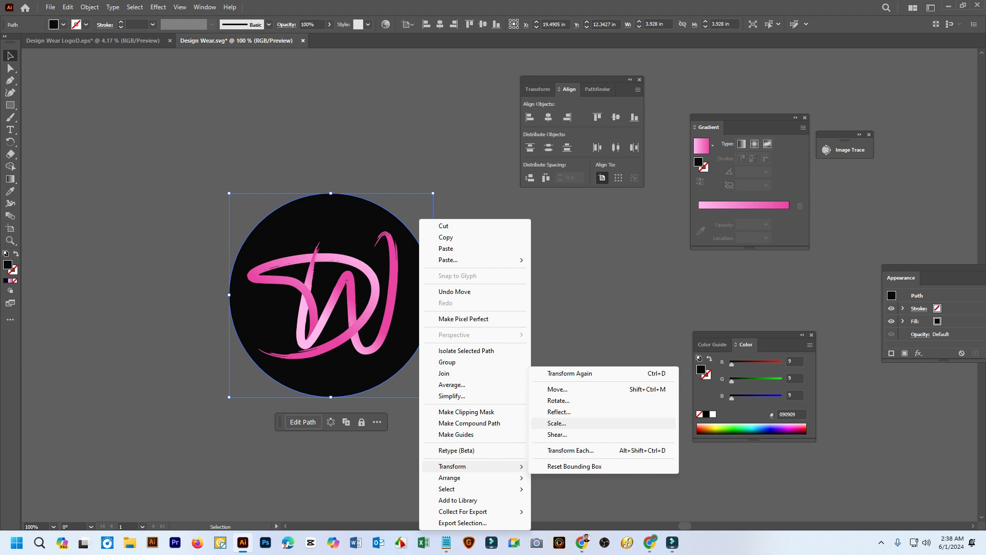
left_click(558, 423)
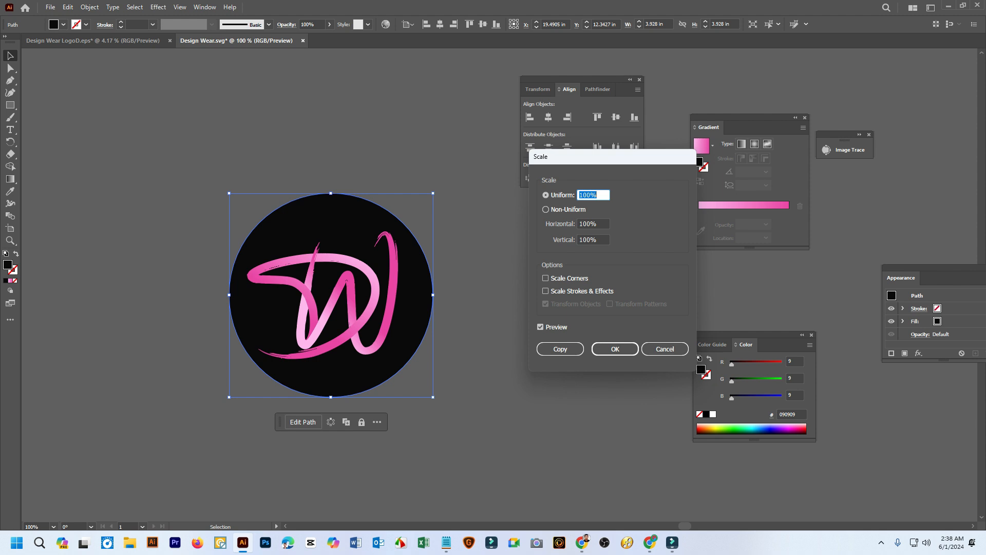
left_click(560, 350)
left_click(488, 344)
left_click_drag(426, 296, 696, 306)
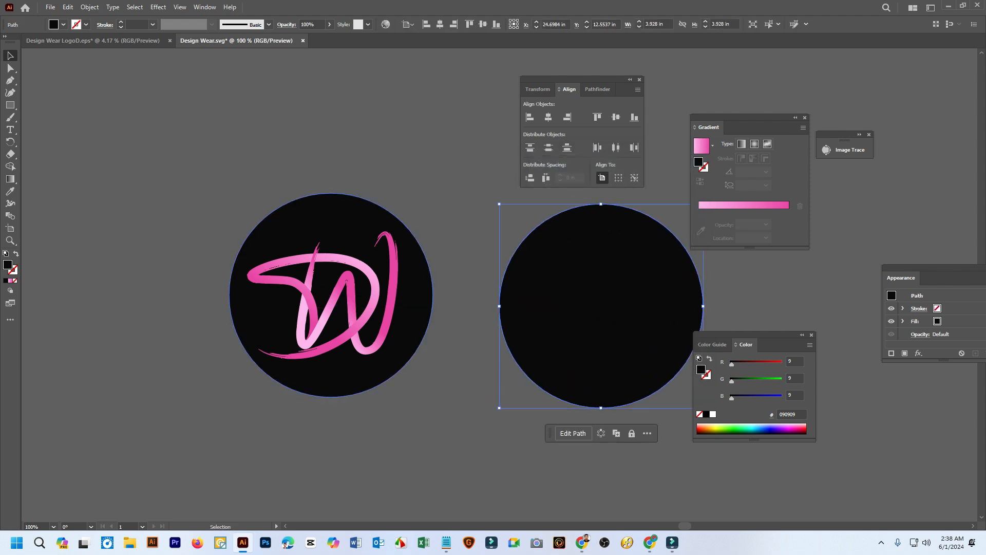
key("ctrl+z")
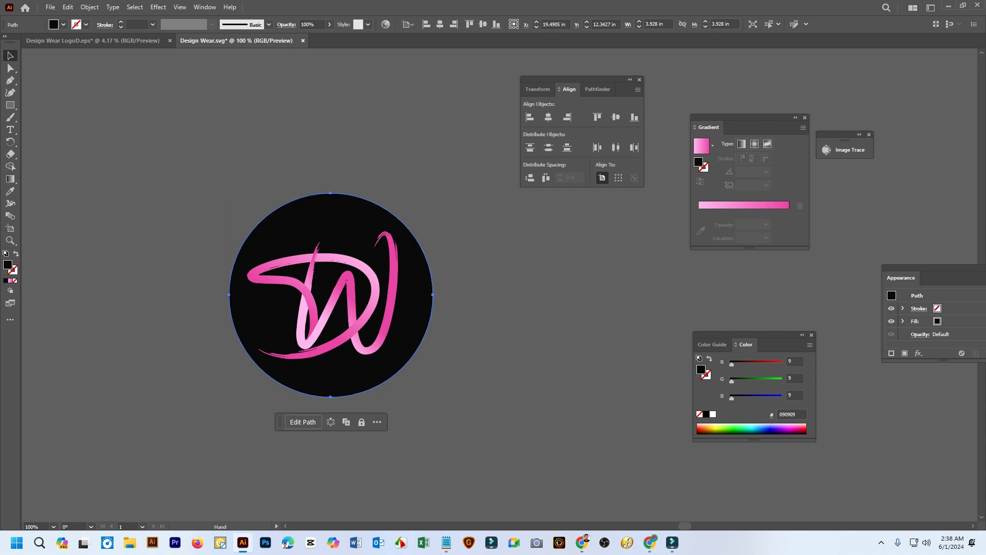
scroll(329, 295, "right", 8)
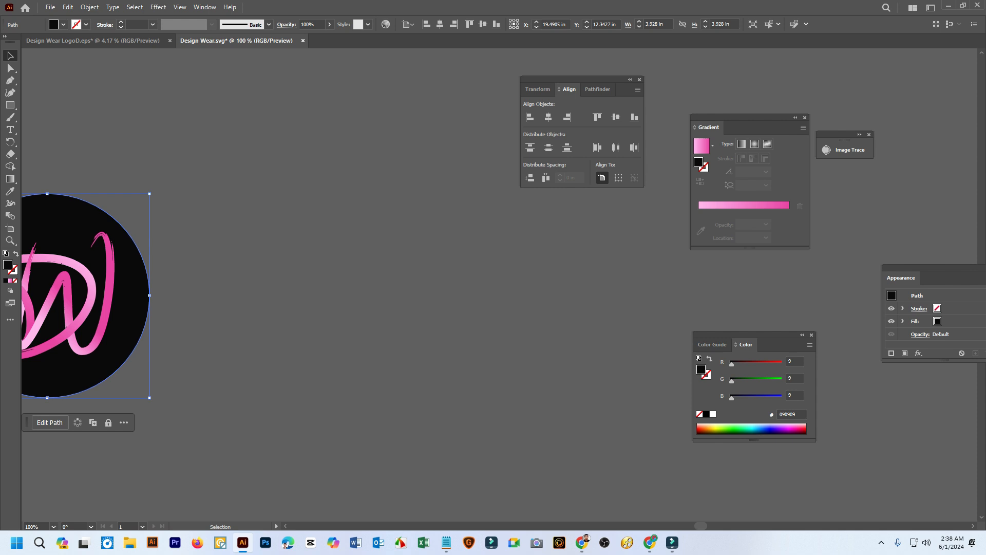
left_click_drag(142, 296, 362, 213)
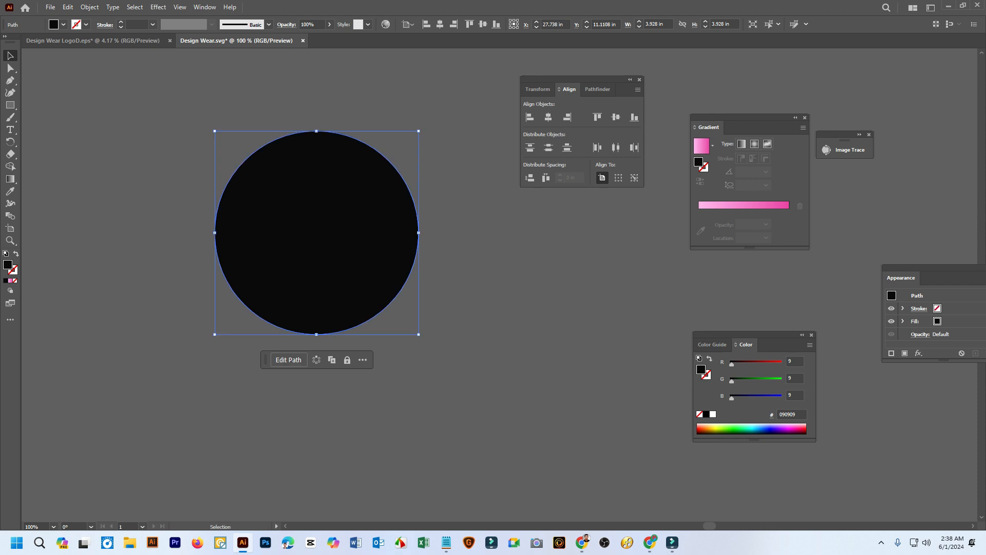
Draw a black rectangle about 1.91 × 1.64 in right of the copied circle and a tilted star about 2.21 × 2.18 in at its lower left
key("m")
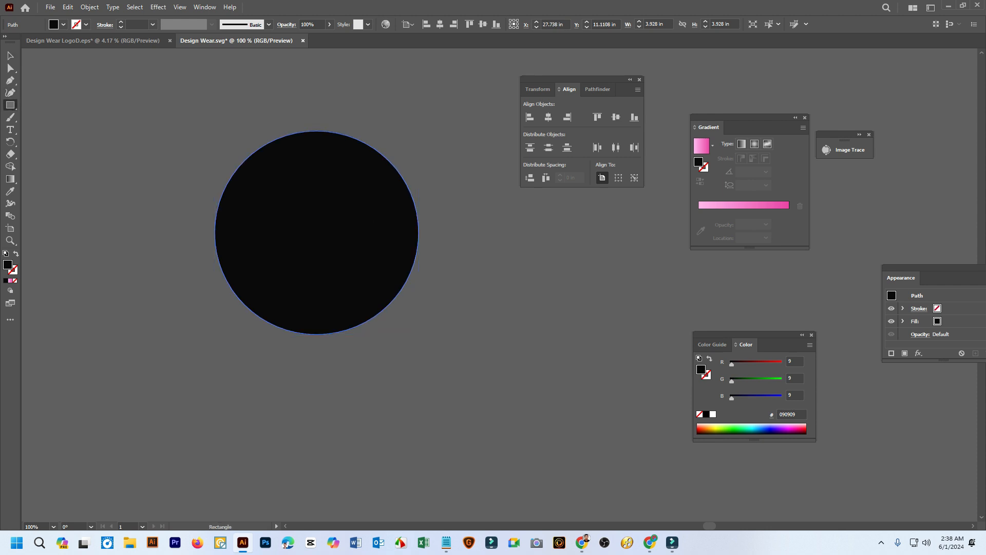
left_click_drag(483, 252, 582, 337)
left_click(9, 105)
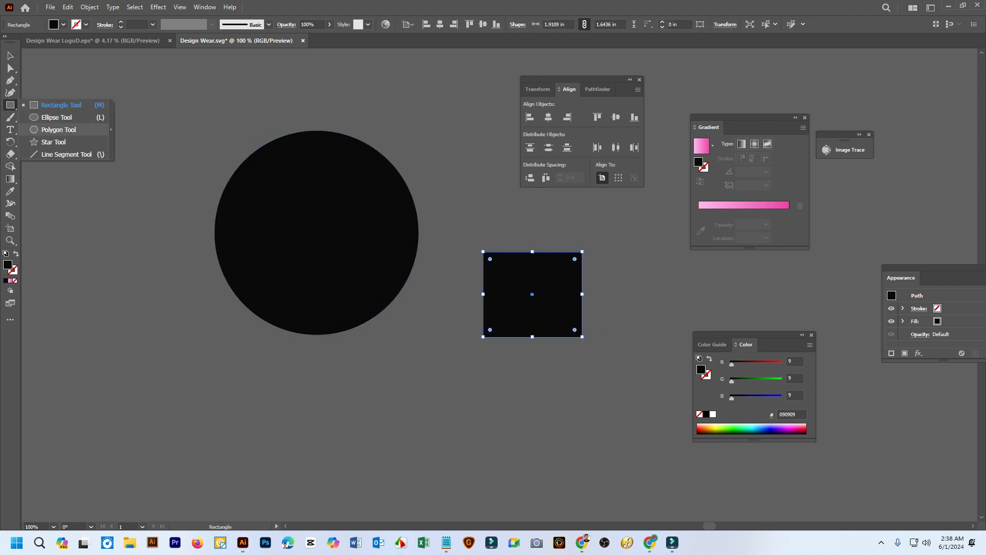
left_click(53, 142)
left_click_drag(139, 340, 198, 366)
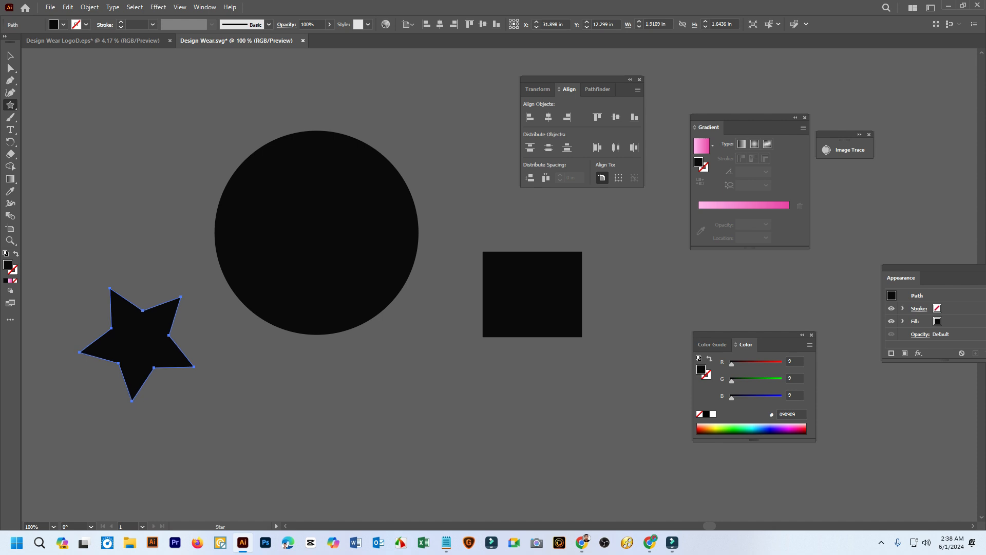
left_click(195, 366)
Select the black circle and toggle the active color setting between fill and stroke
left_click(518, 302)
left_click(10, 56)
left_click(123, 174)
left_click(308, 236)
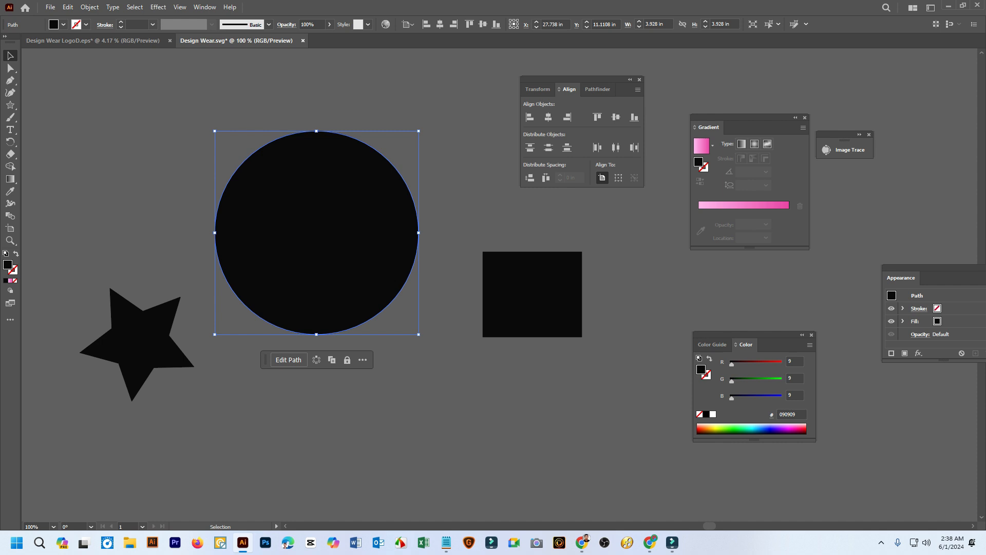
key("x")
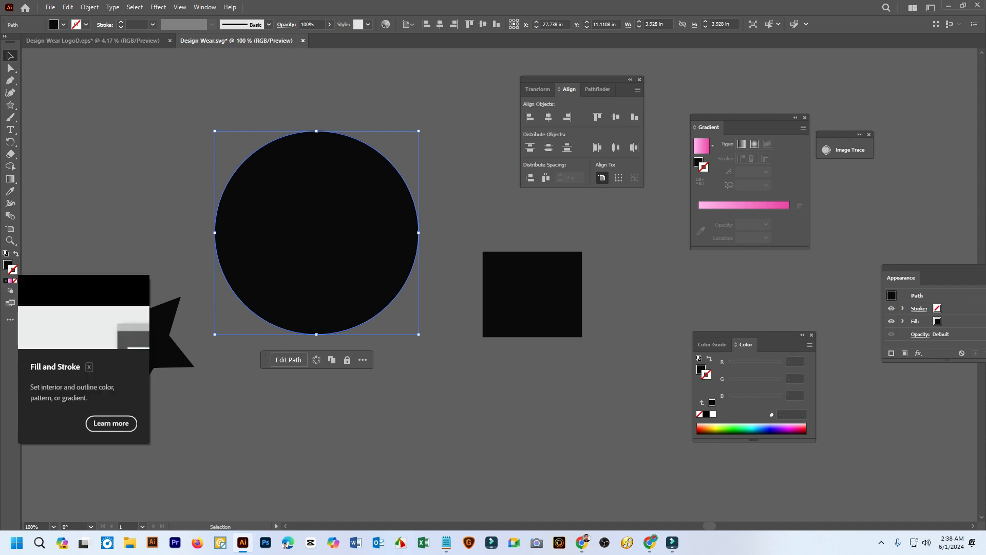
key("x")
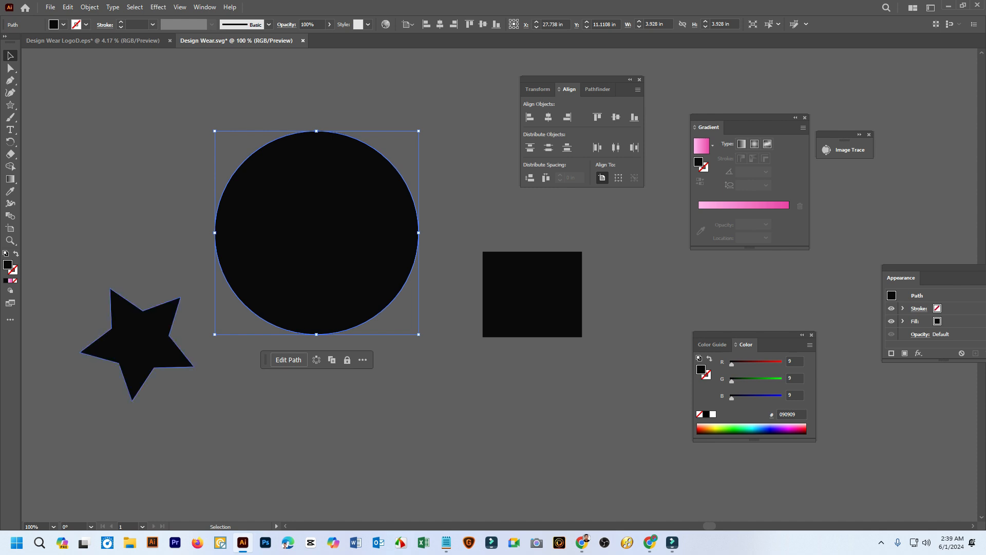
Set the star's fill to None, deselect it, and reselect the invisible shape with a selection marquee
left_click(136, 345)
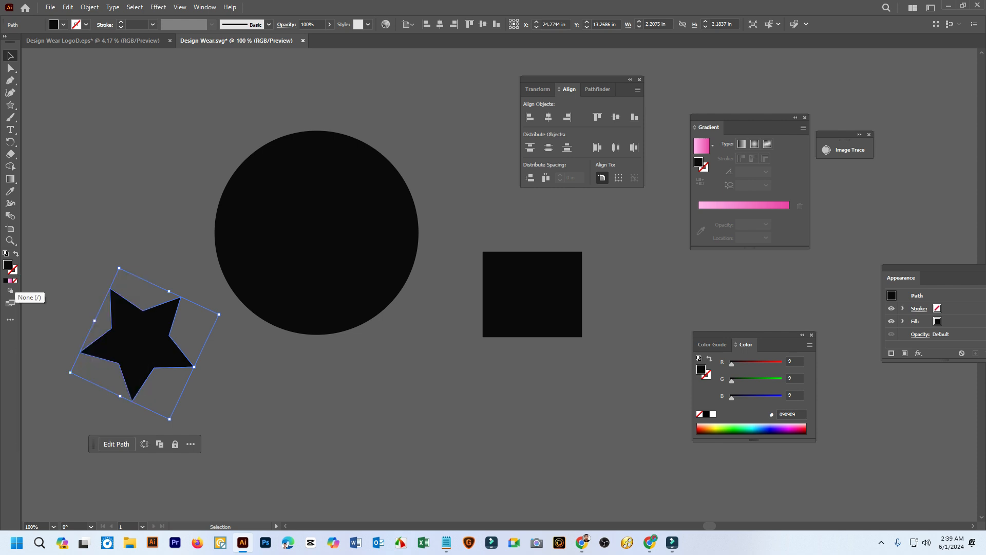
left_click(15, 281)
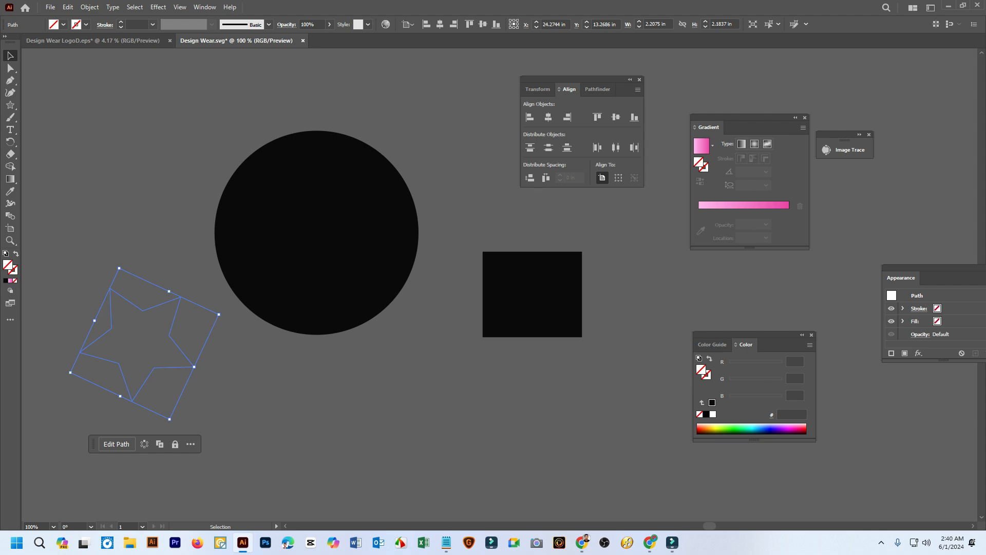
key("Delete")
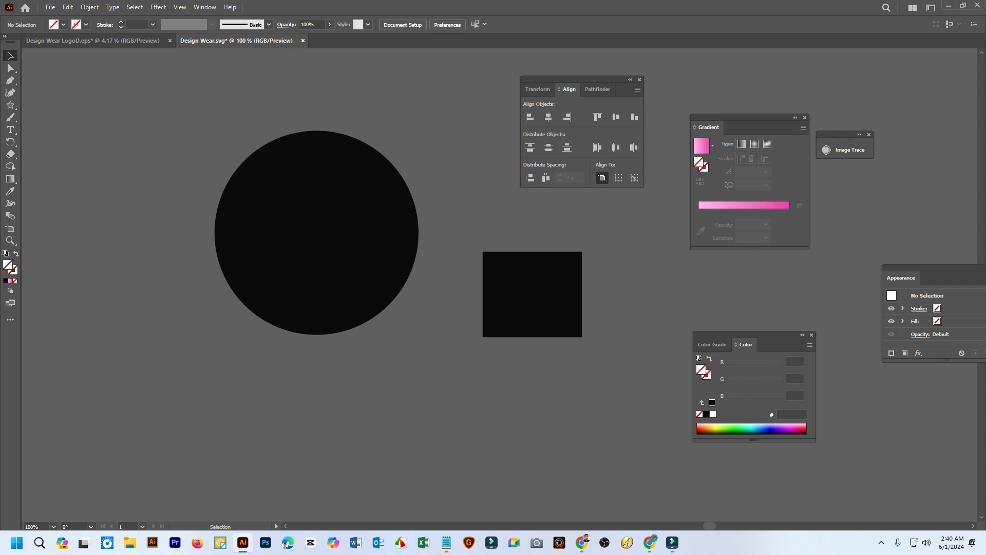
left_click_drag(120, 266, 191, 367)
left_click(191, 367)
left_click_drag(98, 256, 175, 358)
left_click(176, 358)
left_click_drag(105, 260, 182, 361)
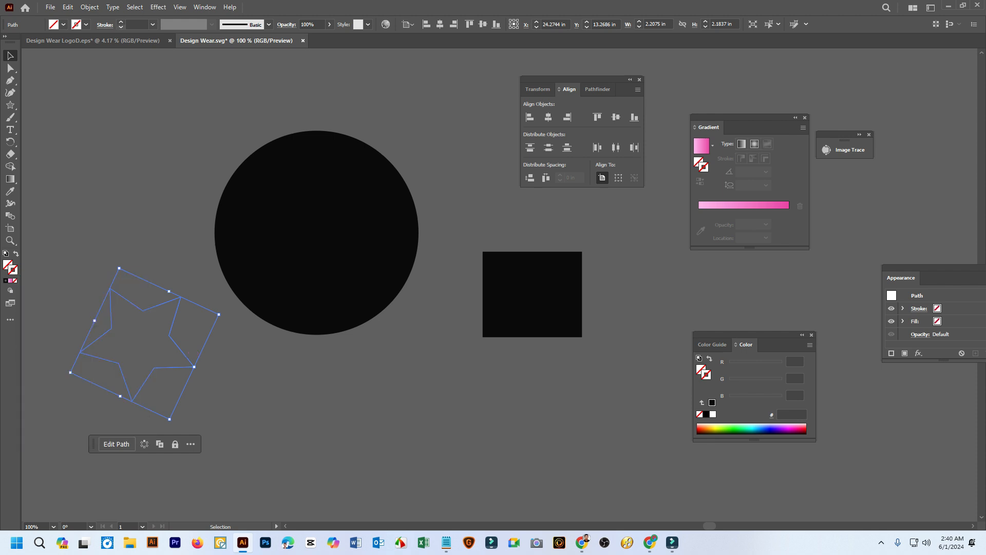
Give the unfilled star a black stroke and adjust its weight to 21 pt
left_click(121, 21)
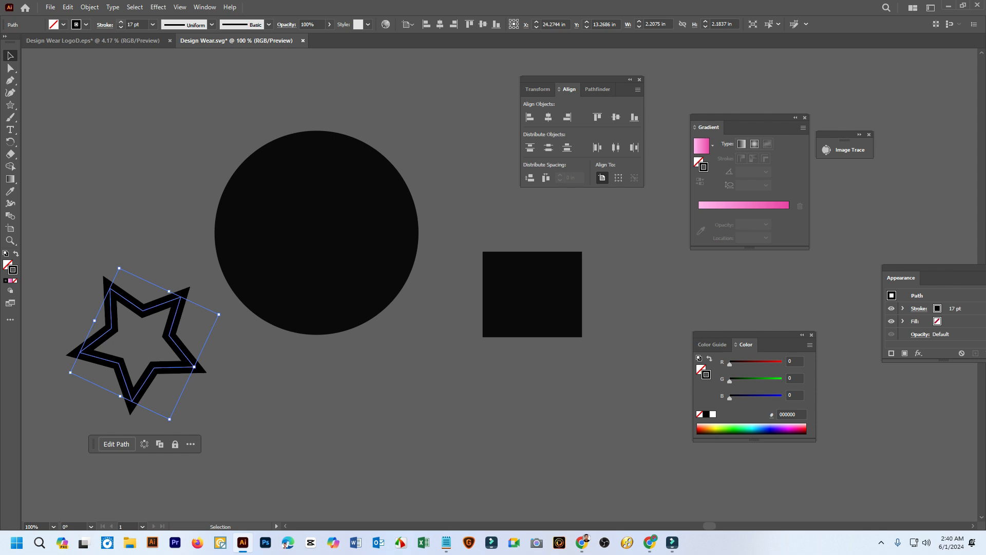
left_click(121, 22)
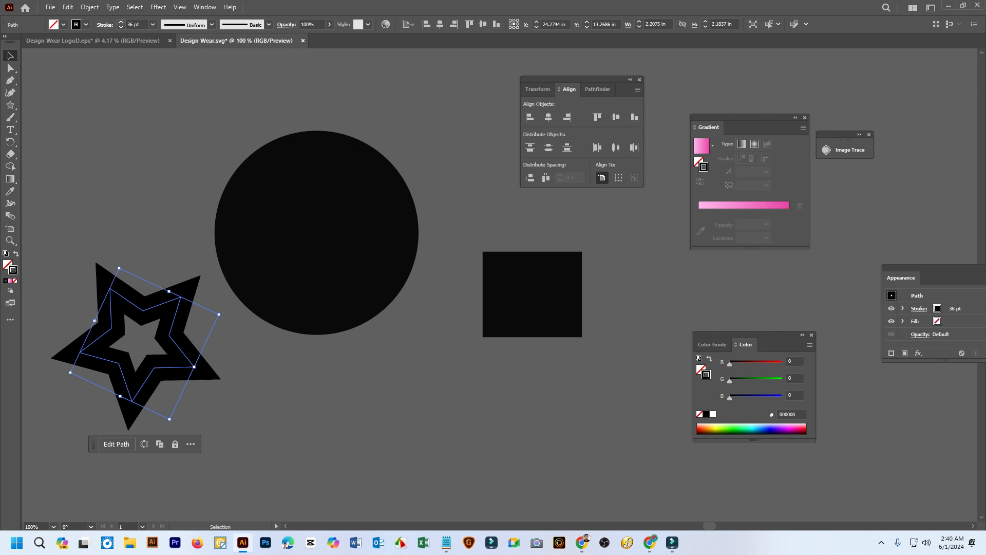
left_click(121, 27)
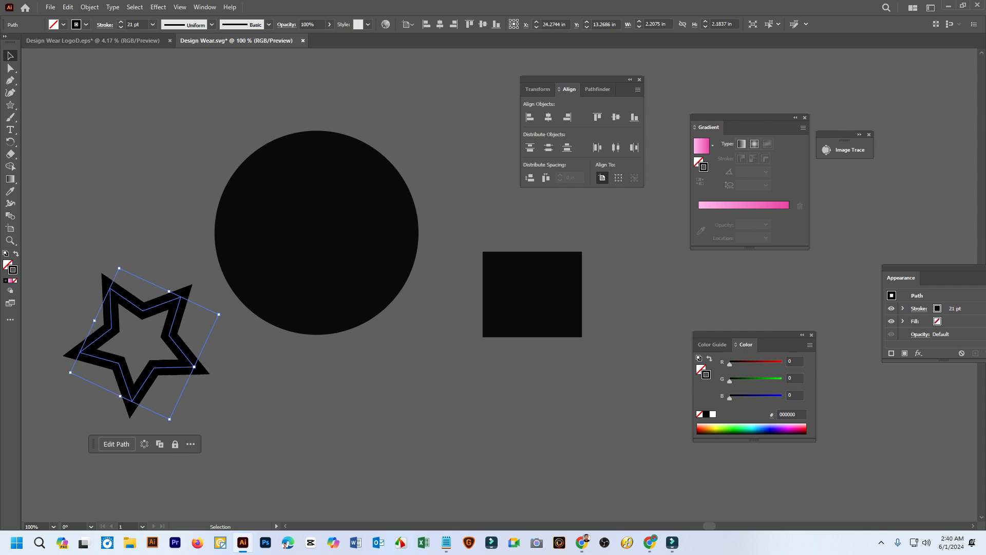
Change the star's stroke color to bright pink #FC15AF and fill its interior with the same pink
double_click(12, 270)
left_click(778, 238)
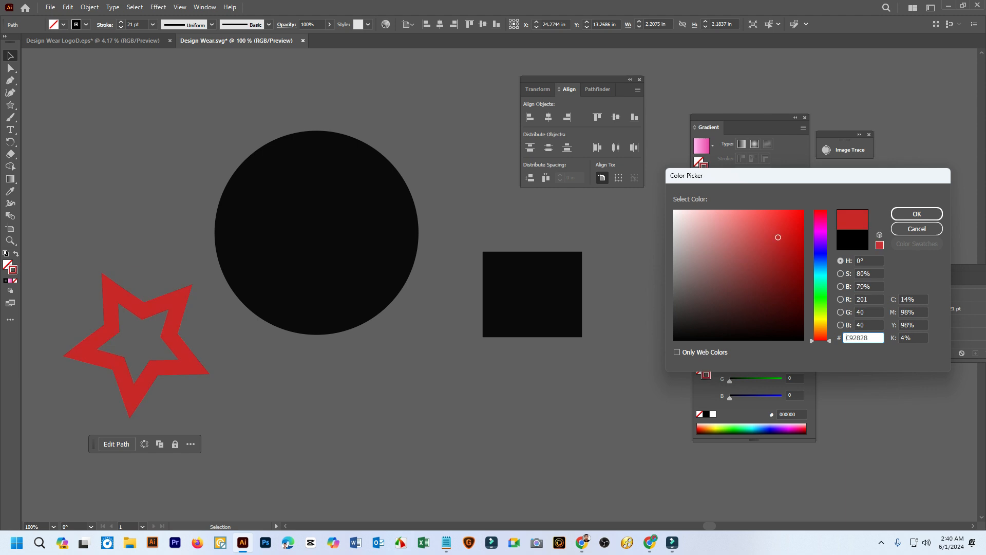
left_click_drag(821, 285, 822, 296)
left_click(760, 291)
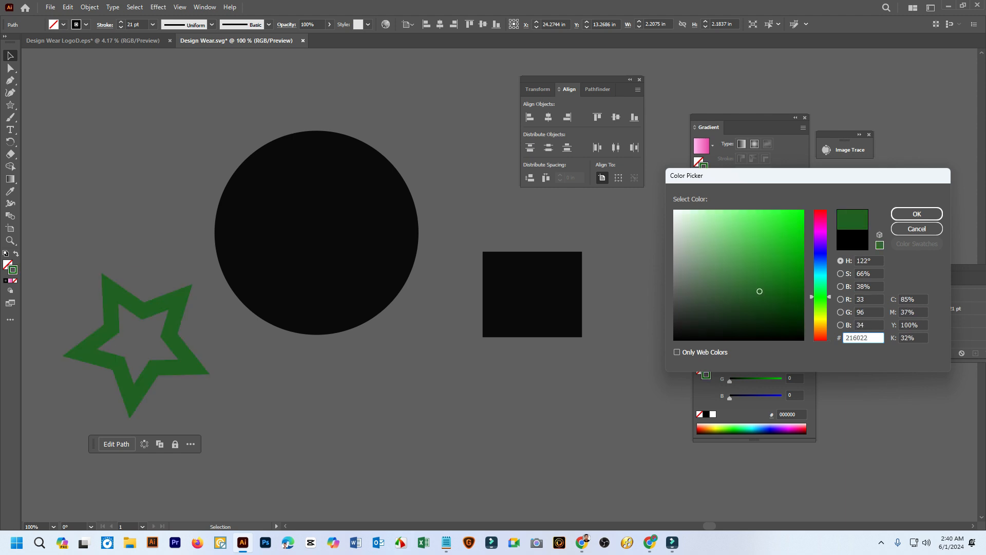
left_click(785, 241)
mouse_move(784, 242)
left_mouse_down()
mouse_move(794, 211)
mouse_move(821, 224)
left_mouse_up()
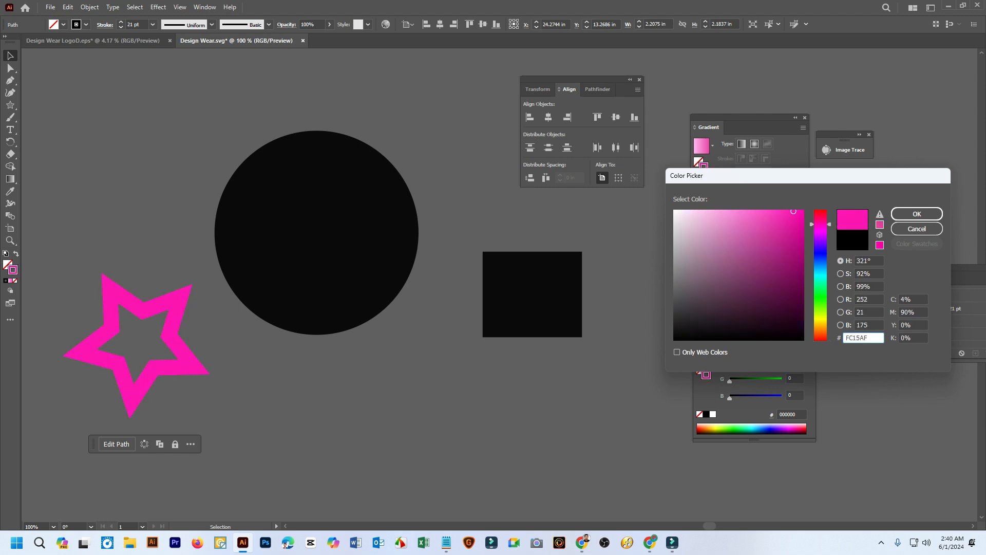
key("Return")
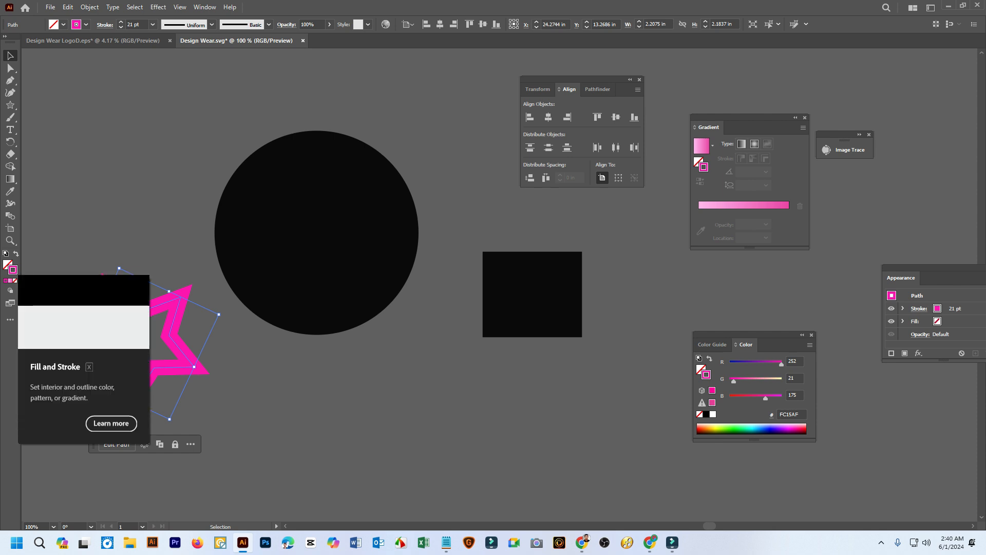
left_click(7, 265)
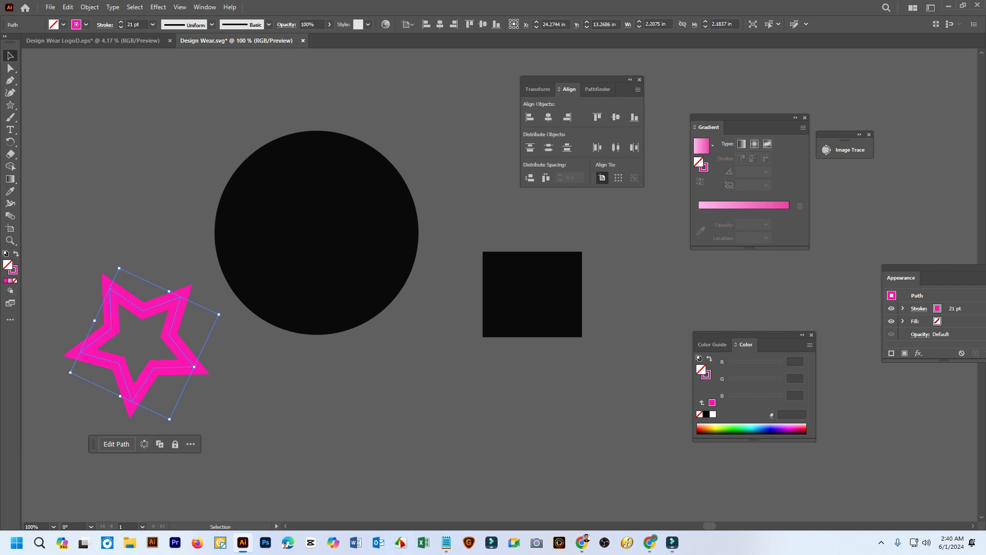
left_click(6, 280)
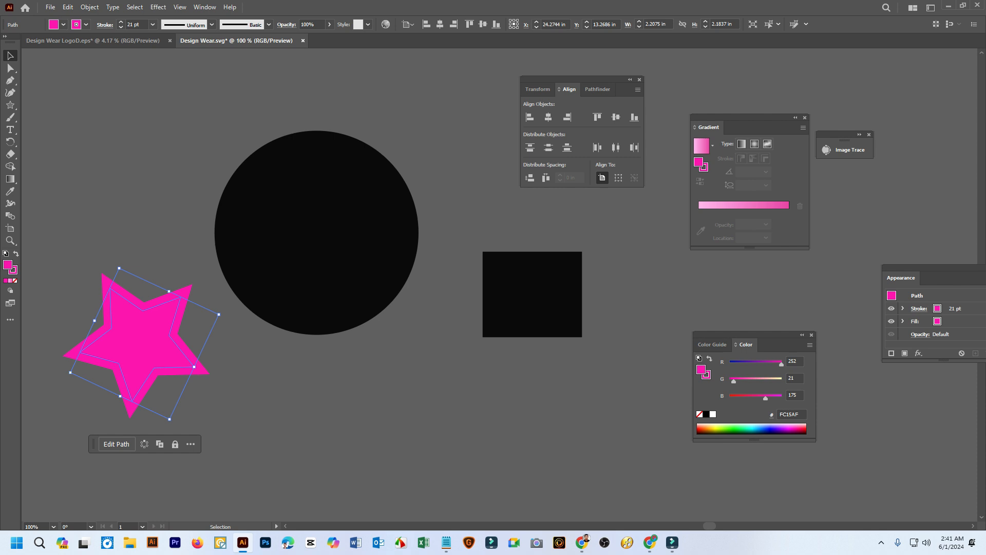
double_click(7, 265)
mouse_move(743, 246)
left_mouse_down()
mouse_move(684, 211)
mouse_move(674, 246)
mouse_move(676, 211)
mouse_move(746, 236)
mouse_move(734, 227)
left_mouse_up()
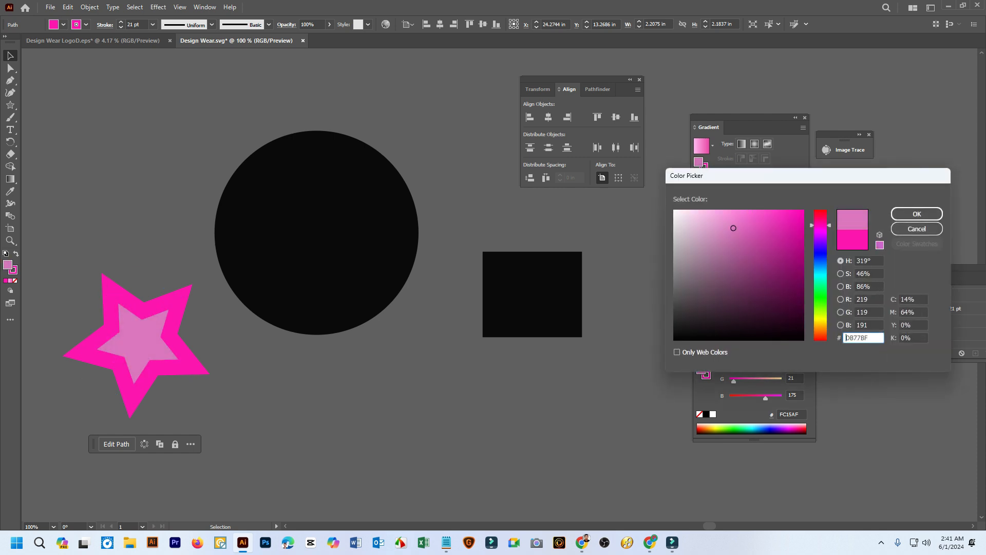
left_click_drag(821, 225, 820, 306)
left_click(727, 283)
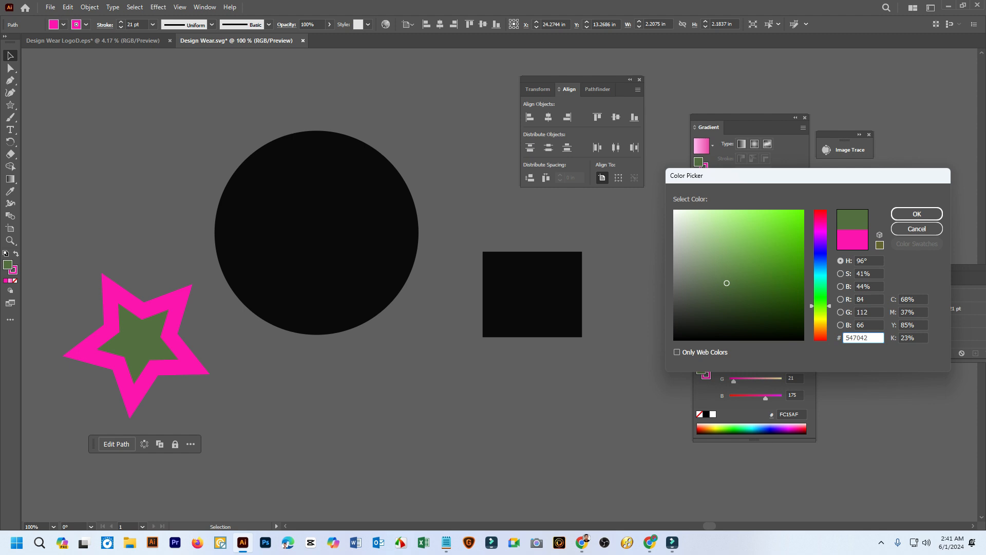
mouse_move(727, 283)
left_mouse_down()
mouse_move(779, 214)
mouse_move(820, 234)
mouse_move(762, 242)
mouse_move(722, 227)
mouse_move(733, 258)
mouse_move(753, 240)
mouse_move(801, 249)
left_mouse_up()
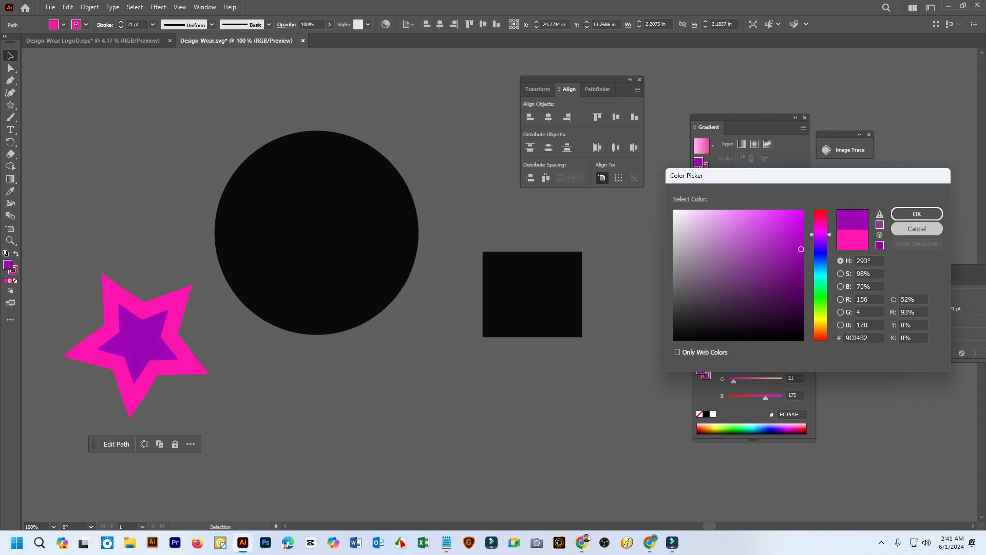
key("Escape")
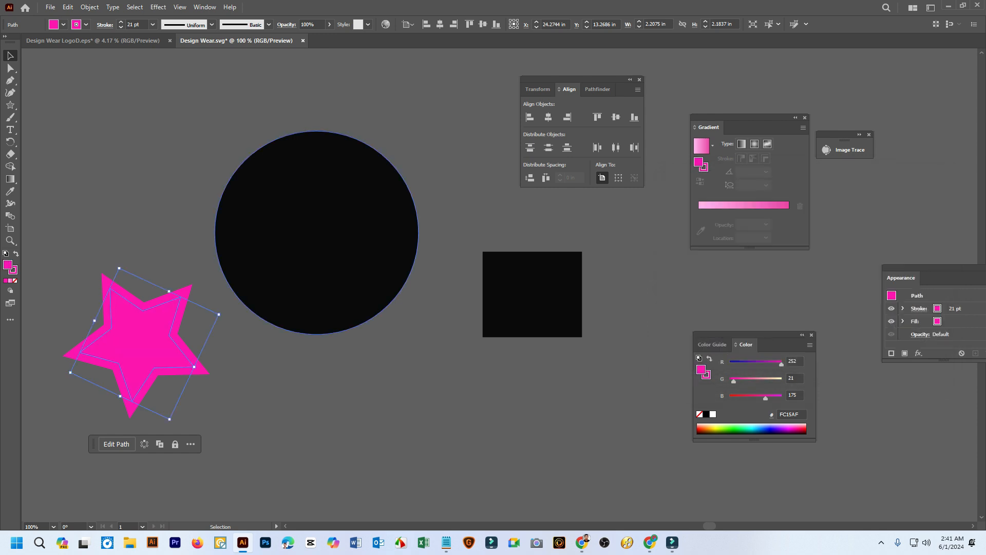
Change the fill color of the copied black circle to blue #497FCE
left_click(316, 232)
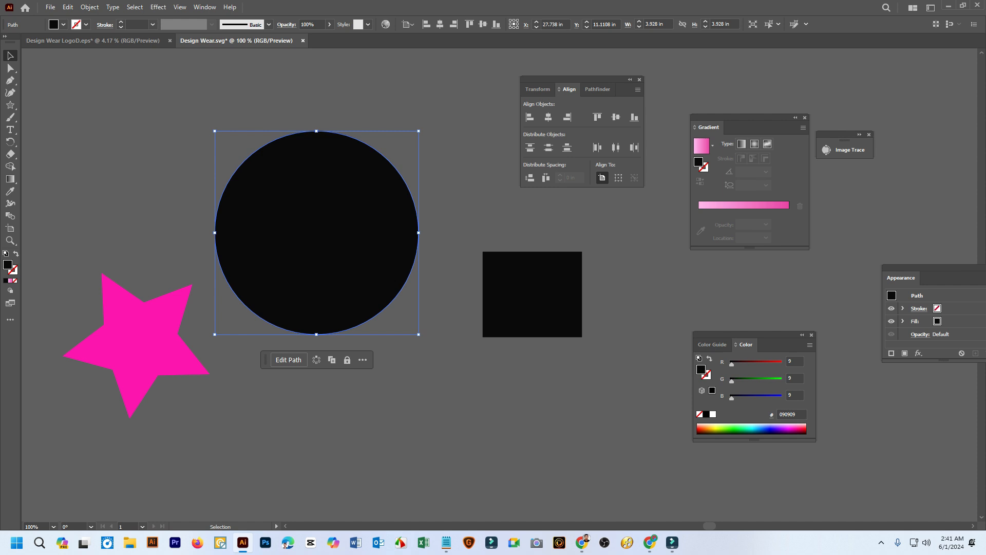
double_click(7, 265)
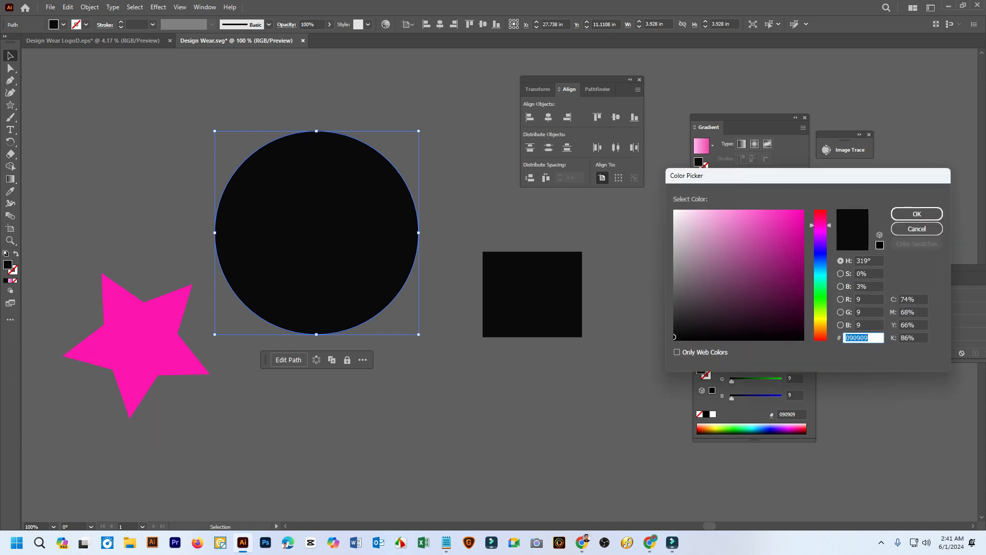
left_click(758, 235)
left_click(821, 262)
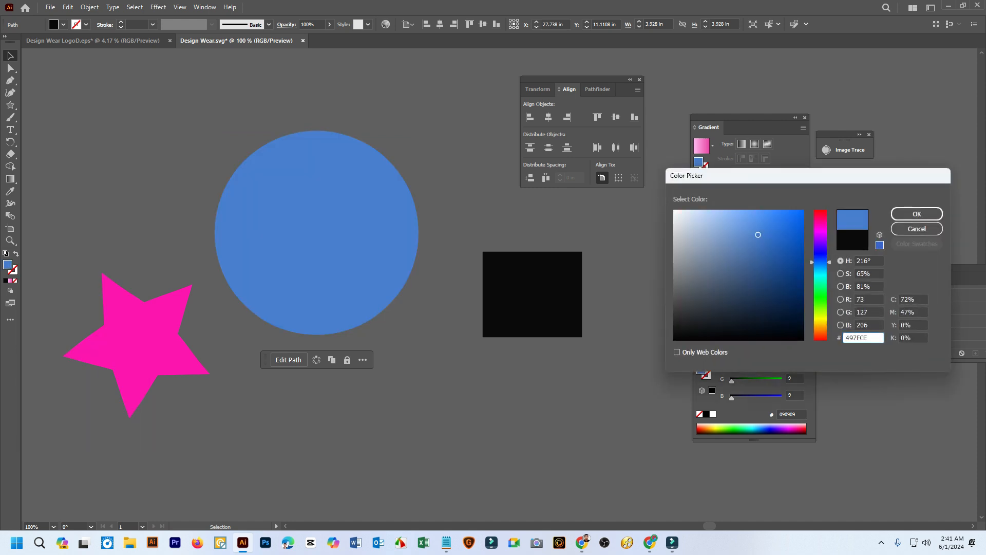
left_click(917, 214)
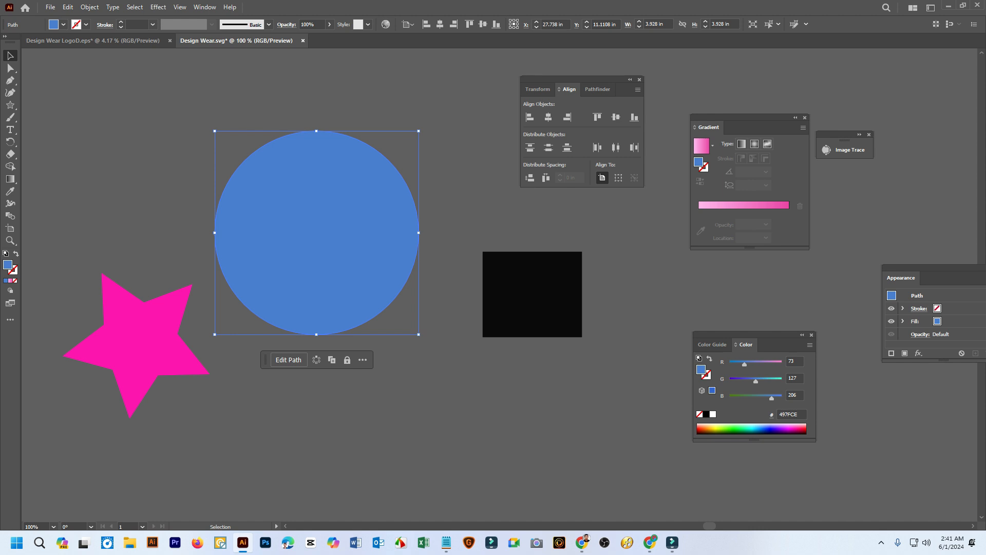
Give the blue circle a white stroke with a weight of 16 pt and deselect it
key("x")
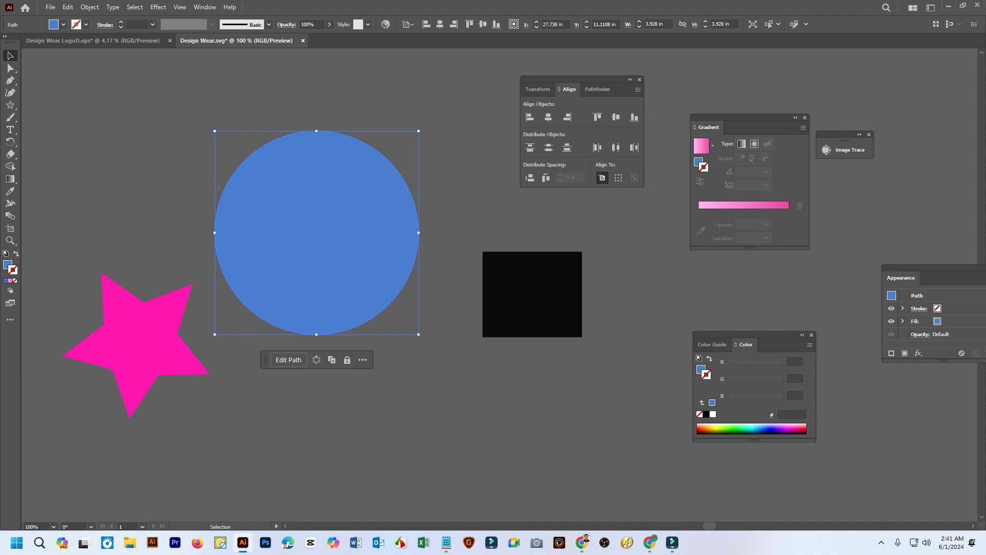
left_click(121, 23)
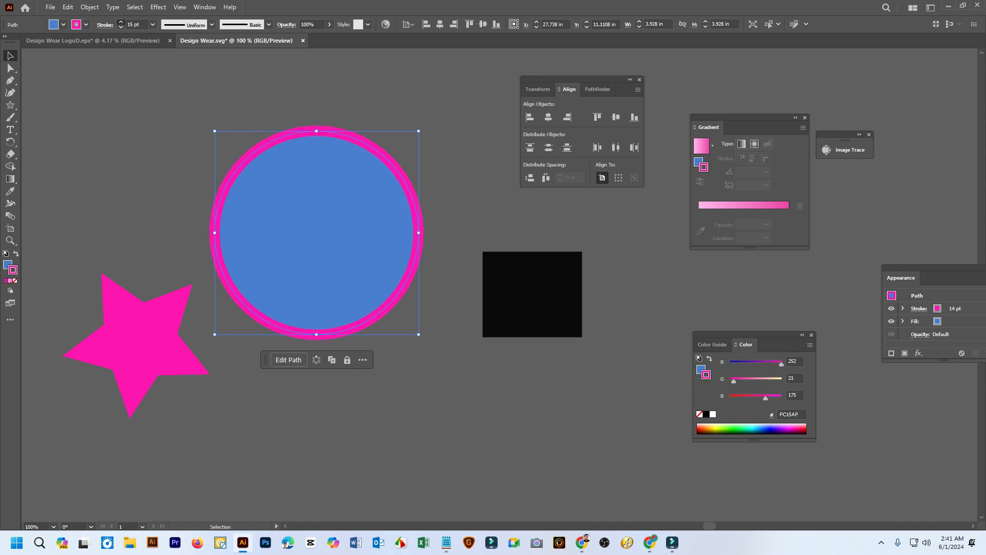
left_click(121, 22)
double_click(13, 270)
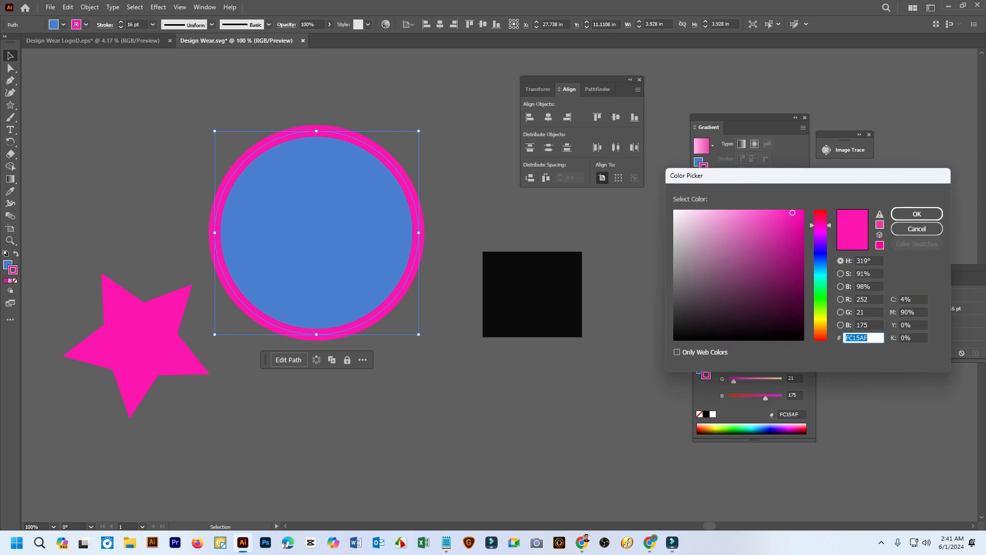
left_click_drag(713, 234, 674, 210)
left_click(917, 214)
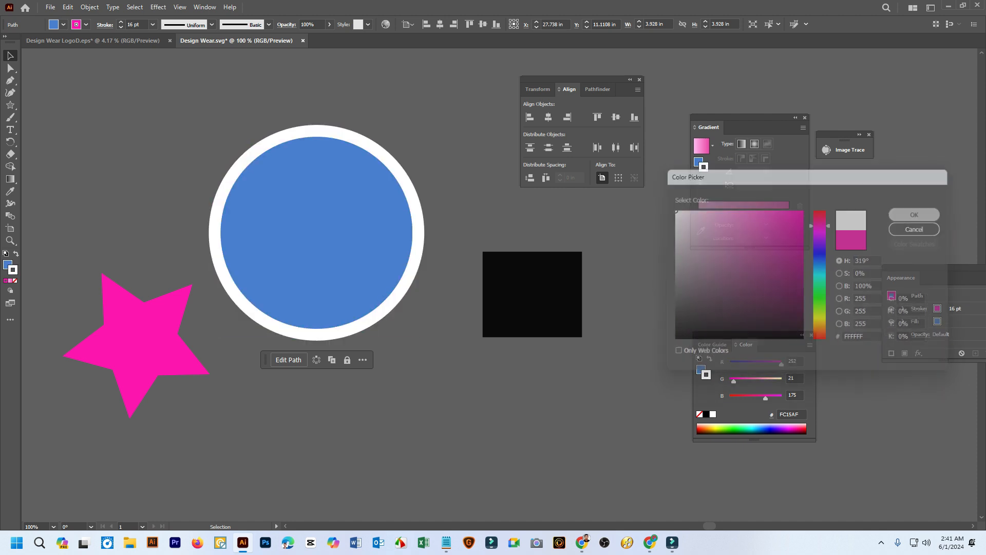
left_click(456, 199)
Reposition the white-stroked circle higher on the canvas, move the black rectangle slightly down, and clear the selection
left_click_drag(353, 200, 386, 180)
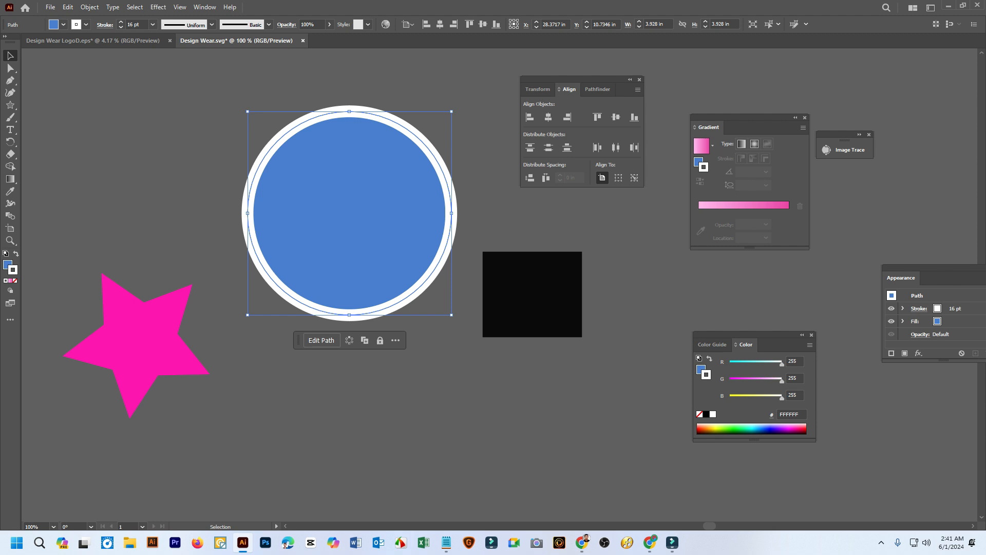
left_click_drag(452, 212, 394, 197)
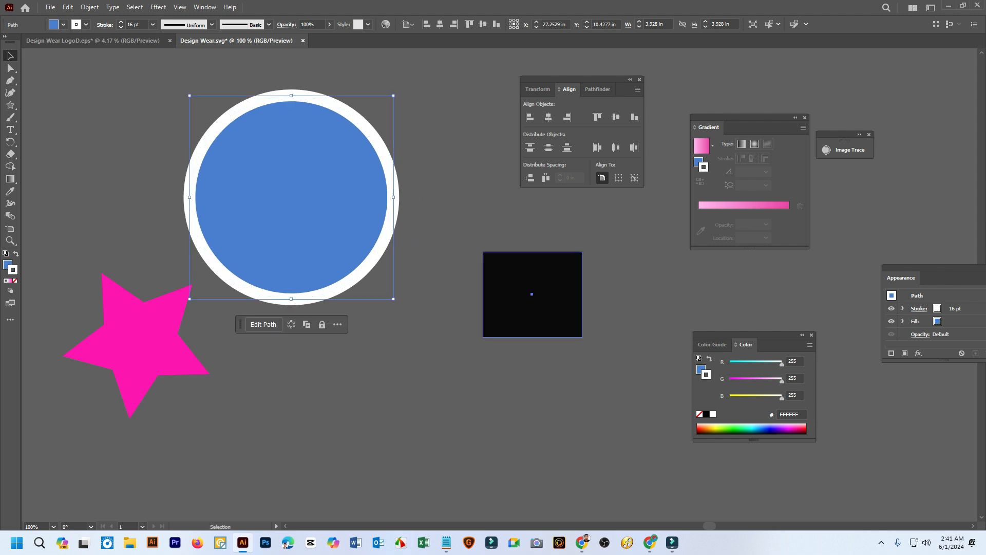
left_click_drag(529, 291, 550, 343)
left_click(494, 360)
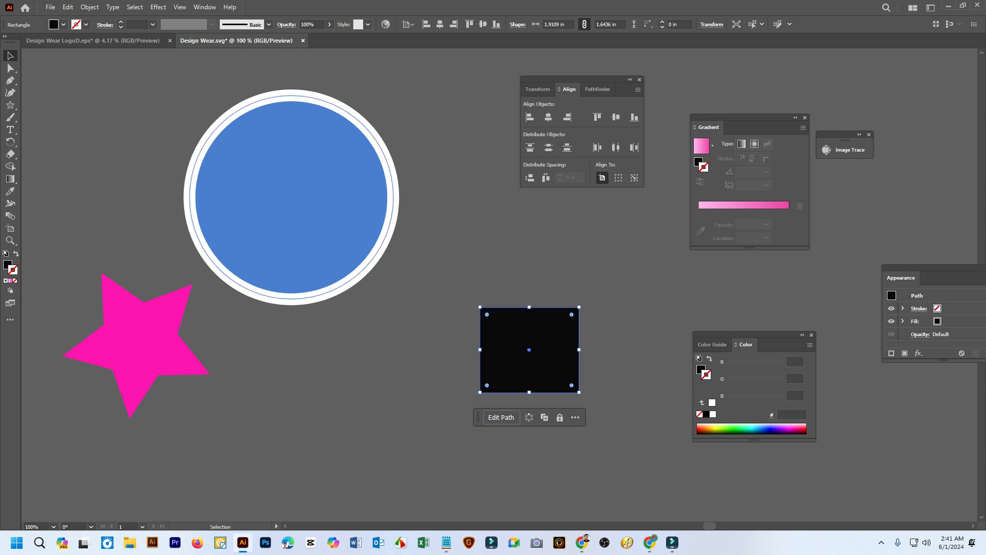
left_click(446, 303)
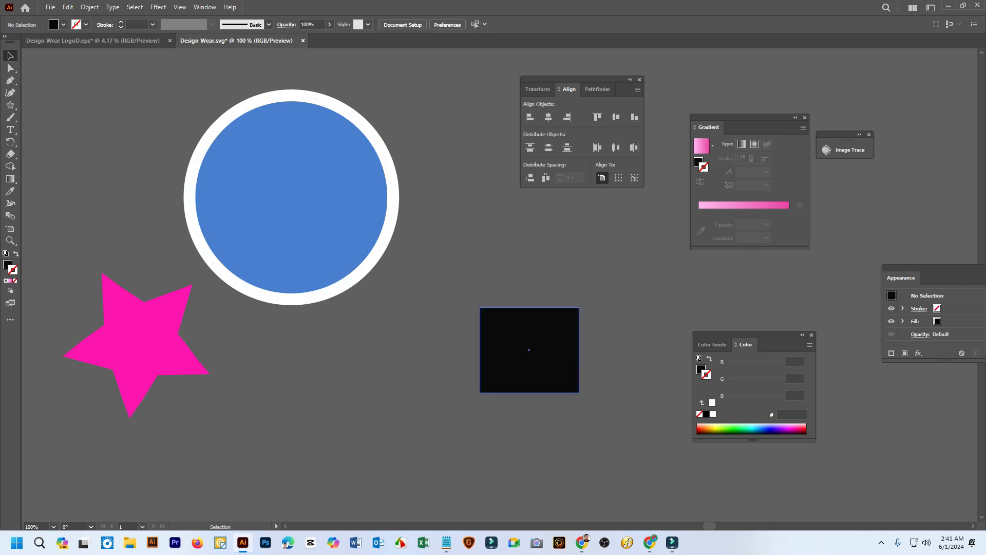
Copy the circle's blue fill and white stroke onto the black rectangle with the Eyedropper, and move the rectangle closer to the circle
left_click(529, 350)
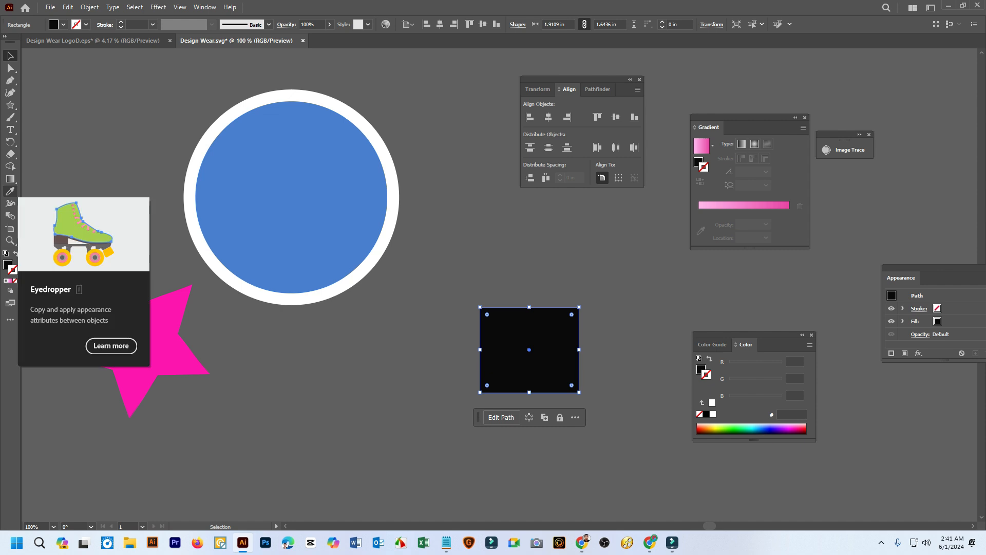
left_click(10, 192)
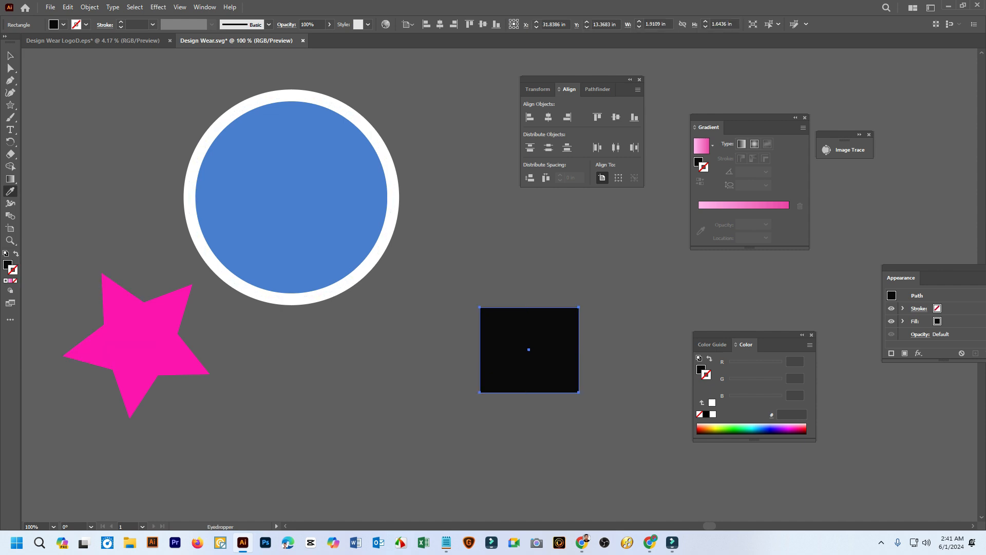
left_click(291, 197)
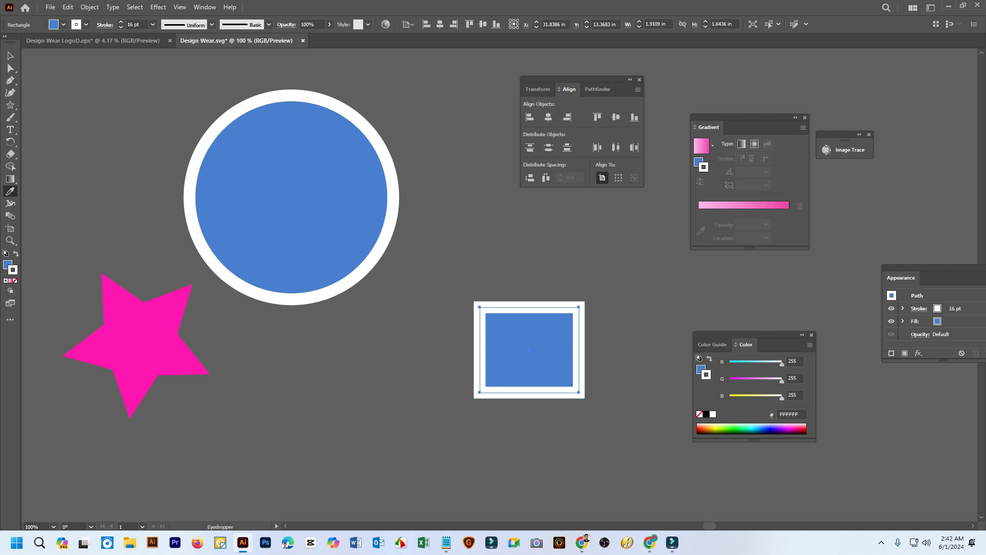
left_click(10, 56)
left_click(446, 249)
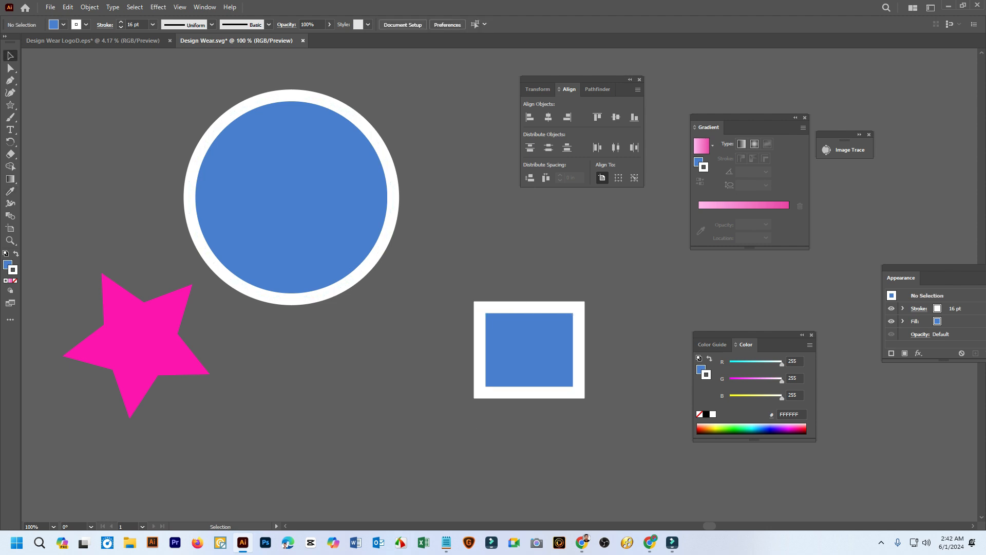
left_click_drag(581, 347, 502, 333)
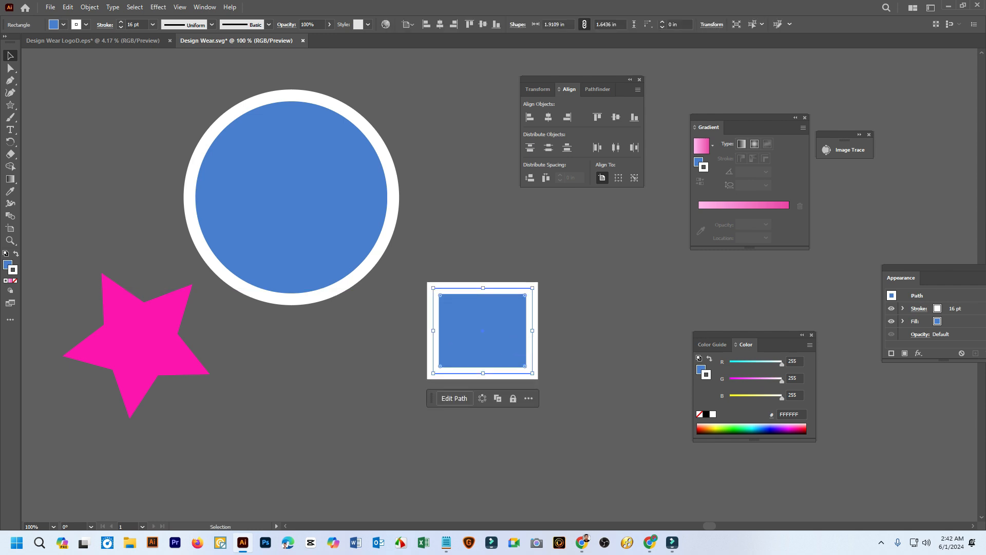
left_click(244, 349)
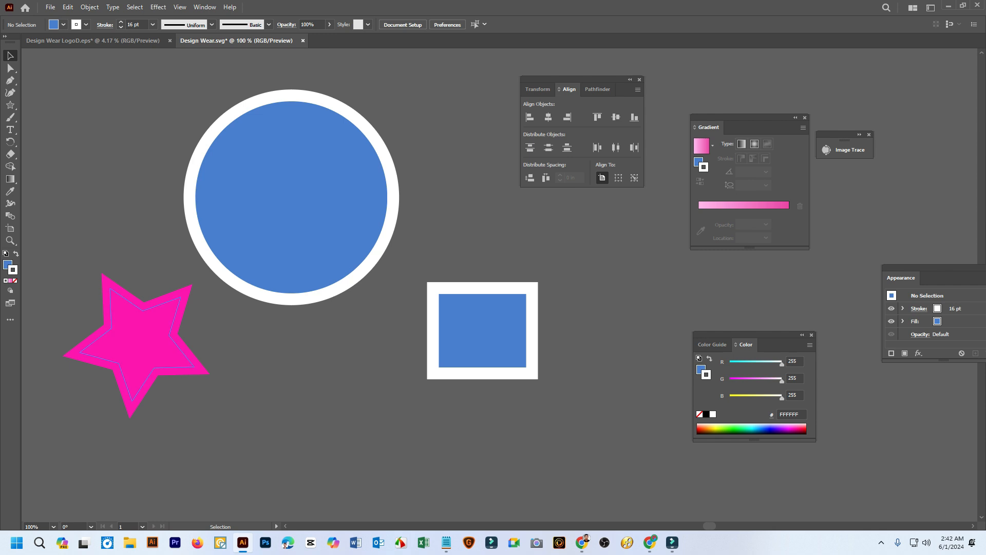
Move the pink star beneath the circle and apply the rectangle's fill and stroke to it with the Eyedropper
left_click_drag(161, 330, 308, 406)
left_click(10, 191)
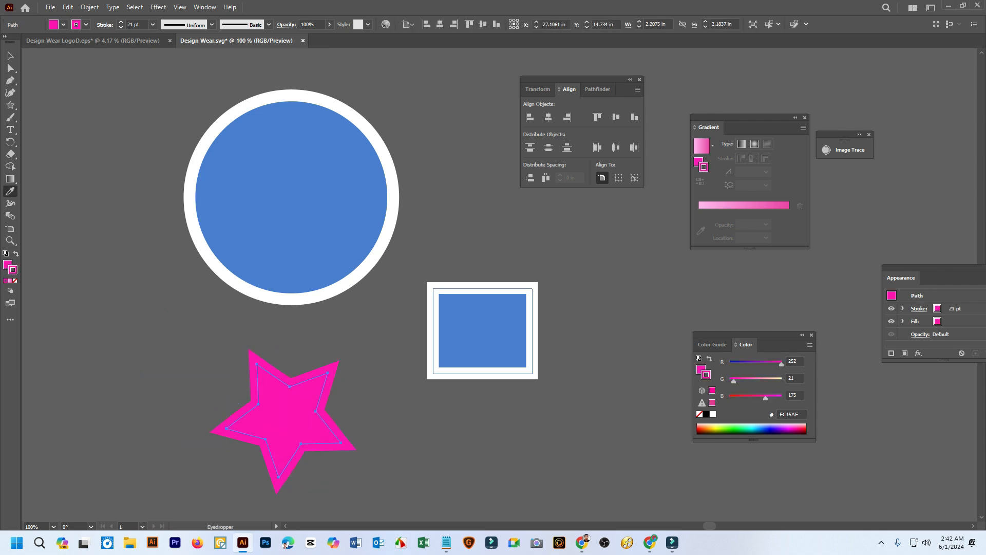
left_click(483, 329)
left_click(10, 56)
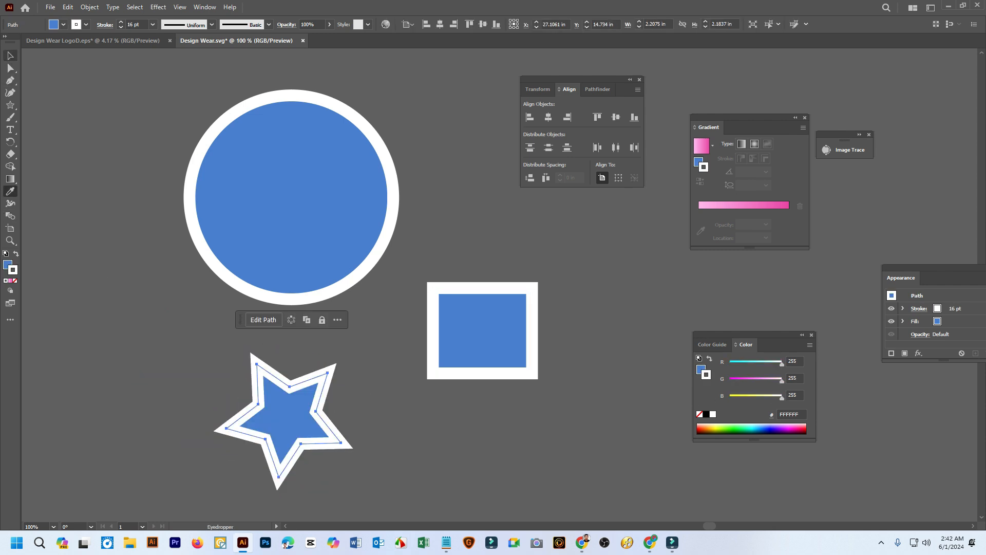
left_click(128, 149)
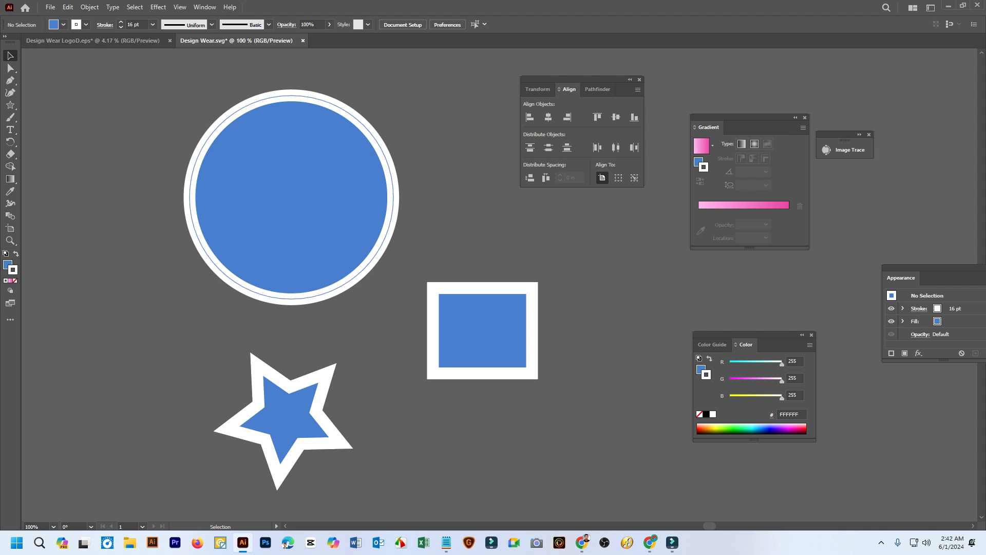
Apply the pink linear gradient to the circle's fill, keeping its white stroke
left_click(277, 197)
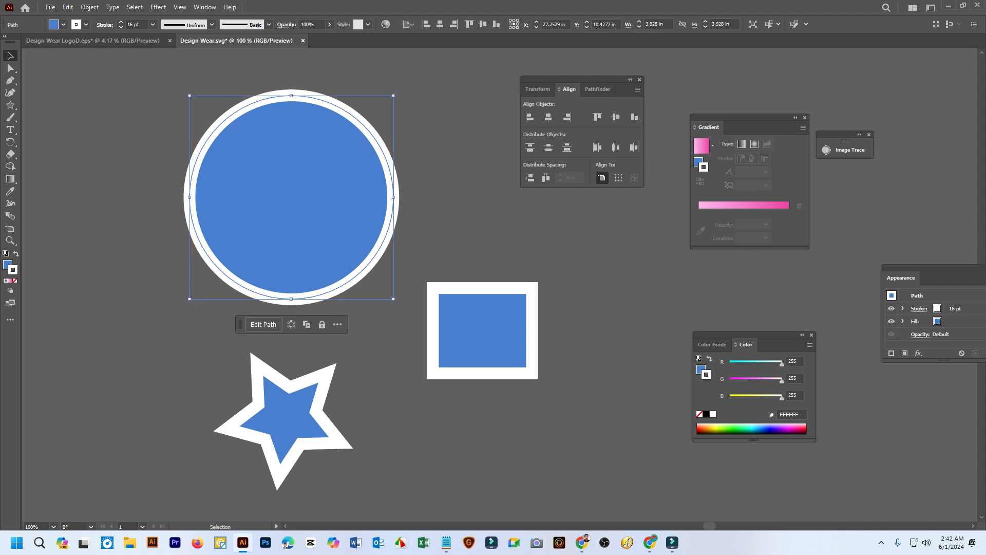
left_click(452, 170)
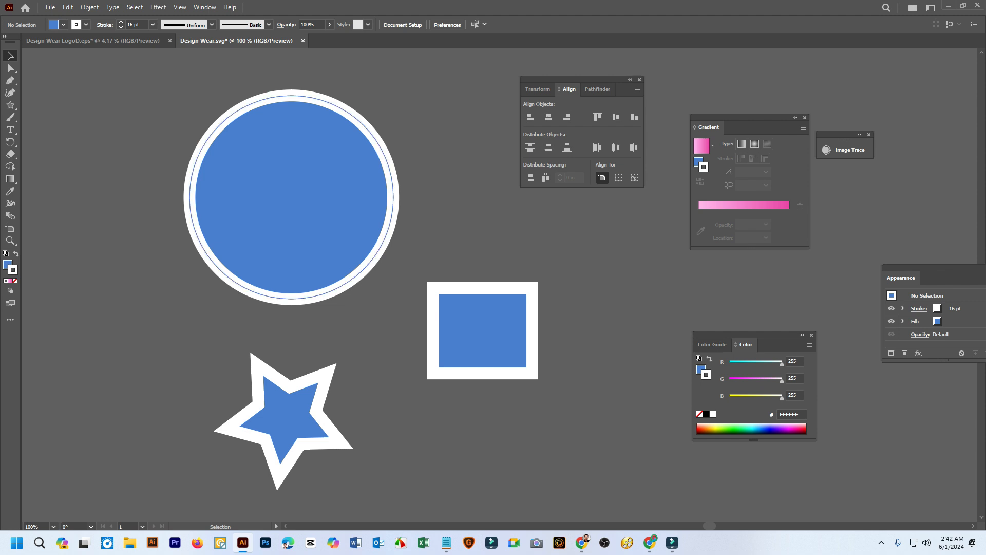
left_click(291, 197)
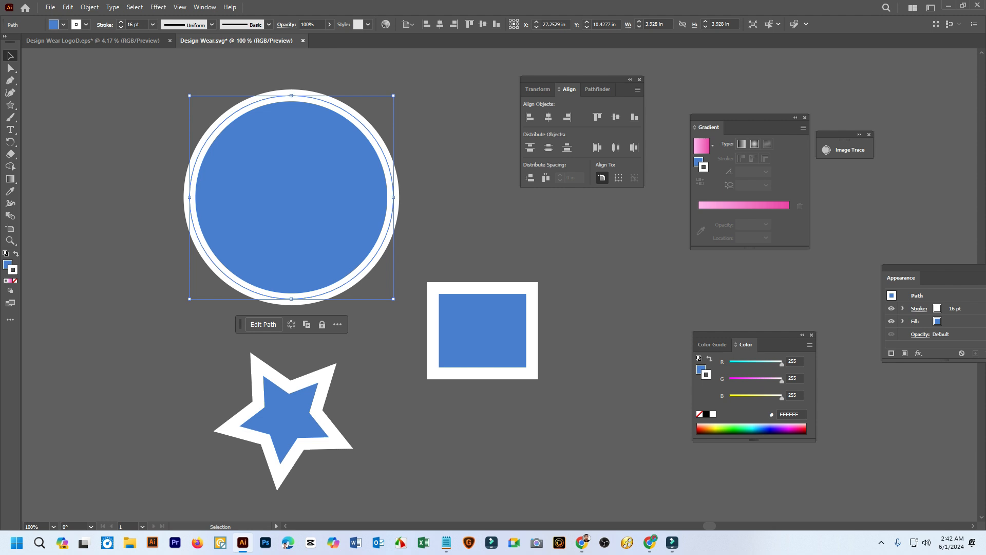
key("x")
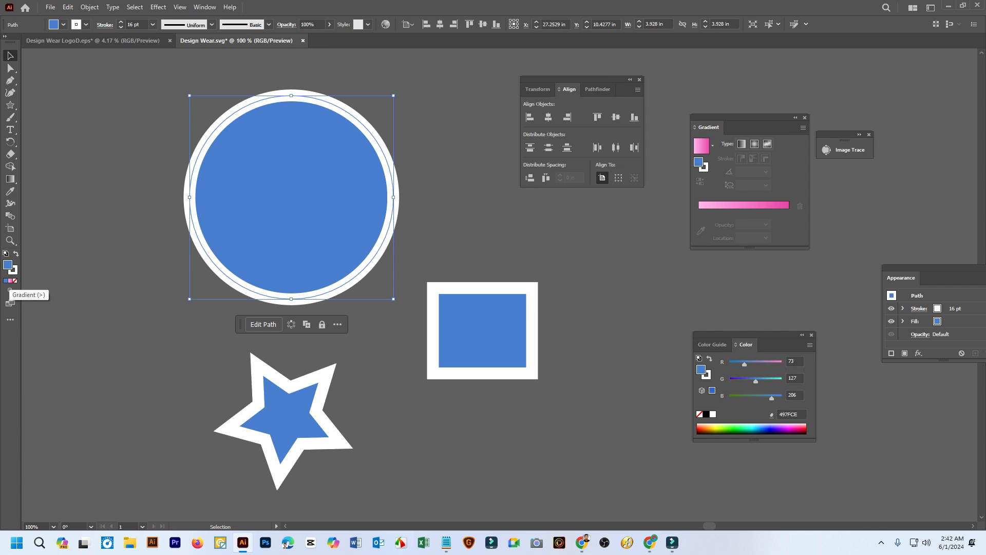
left_click(742, 144)
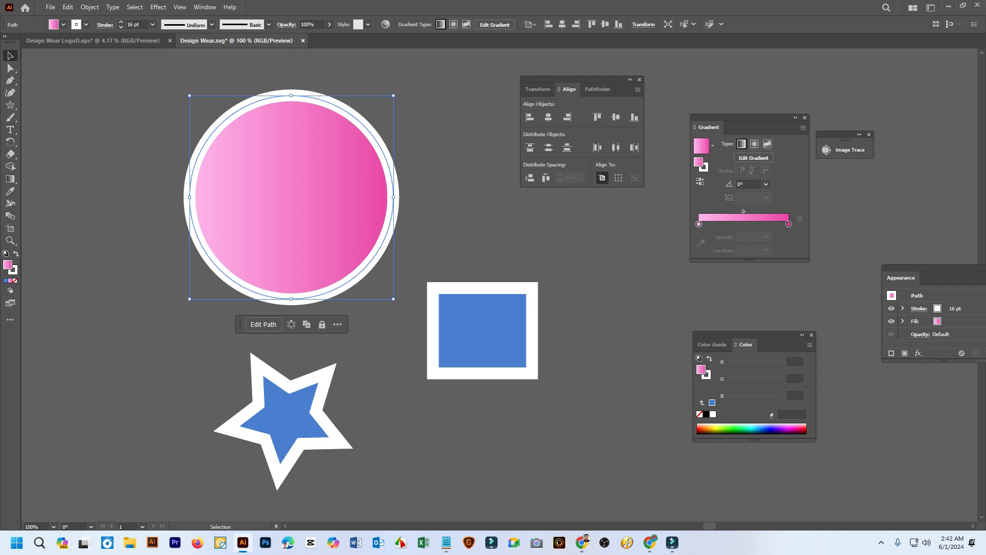
left_click(205, 7)
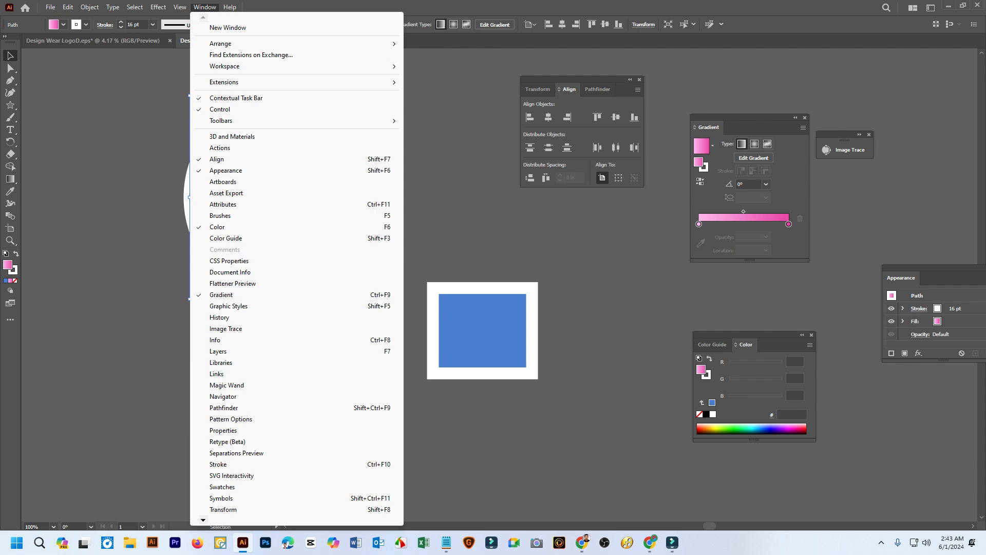
key("Escape")
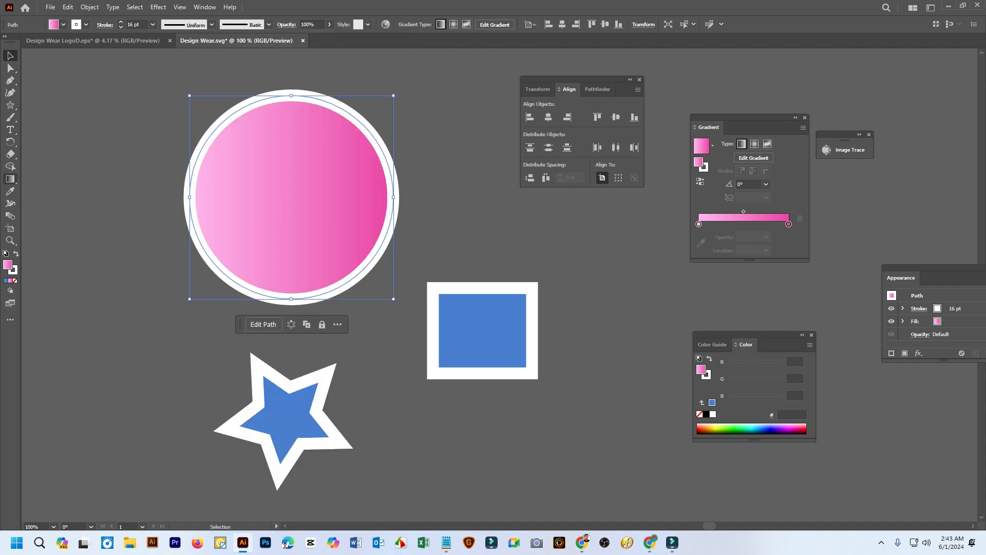
Activate the Gradient tool on the circle and rearrange the Gradient and Align panels so the gradient settings sit near the shapes
left_click(11, 179)
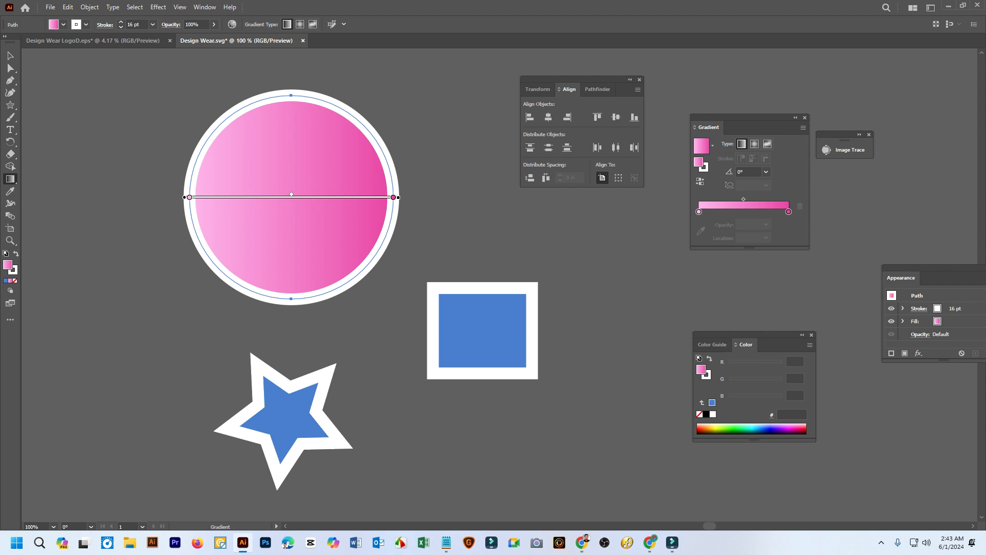
key("v")
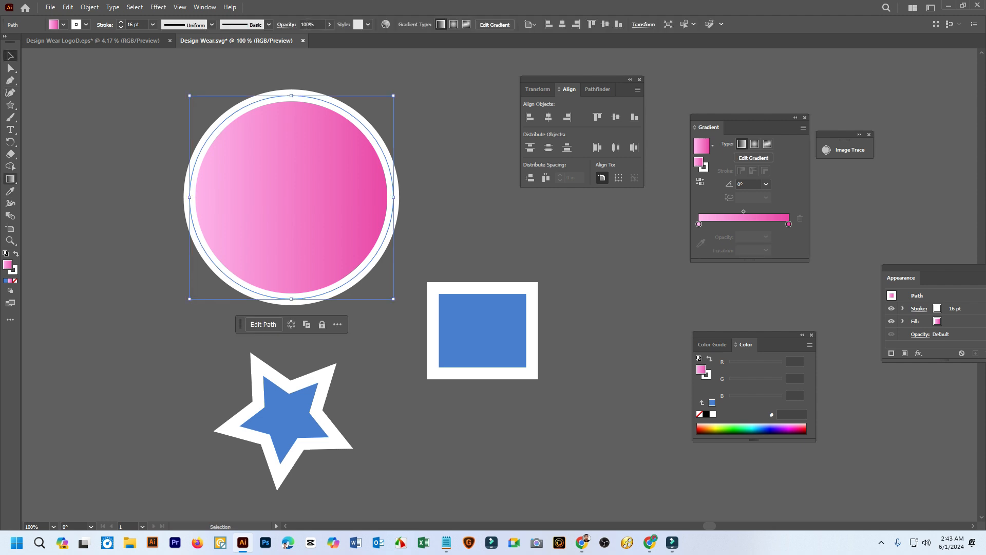
left_click(10, 178)
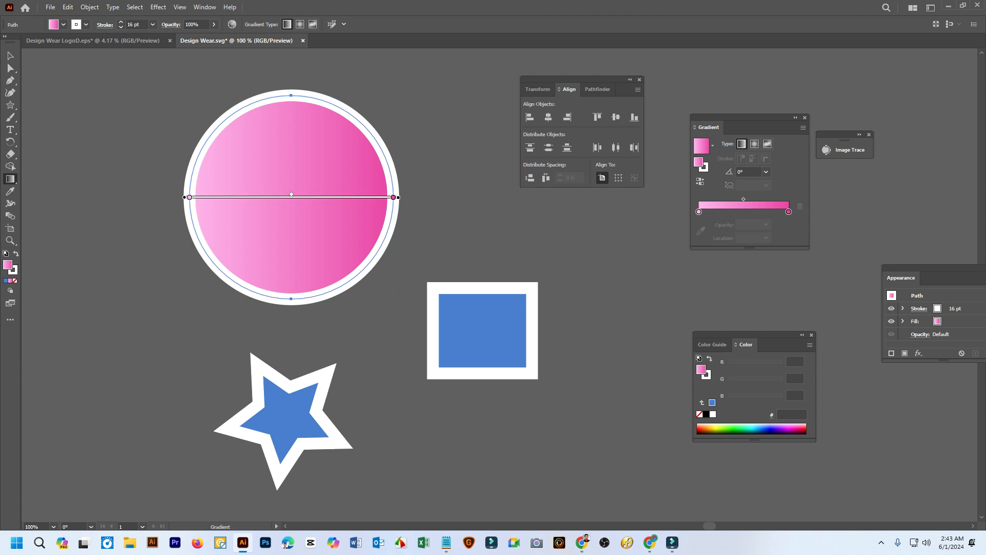
left_click_drag(745, 117, 456, 94)
left_click_drag(580, 80, 796, 90)
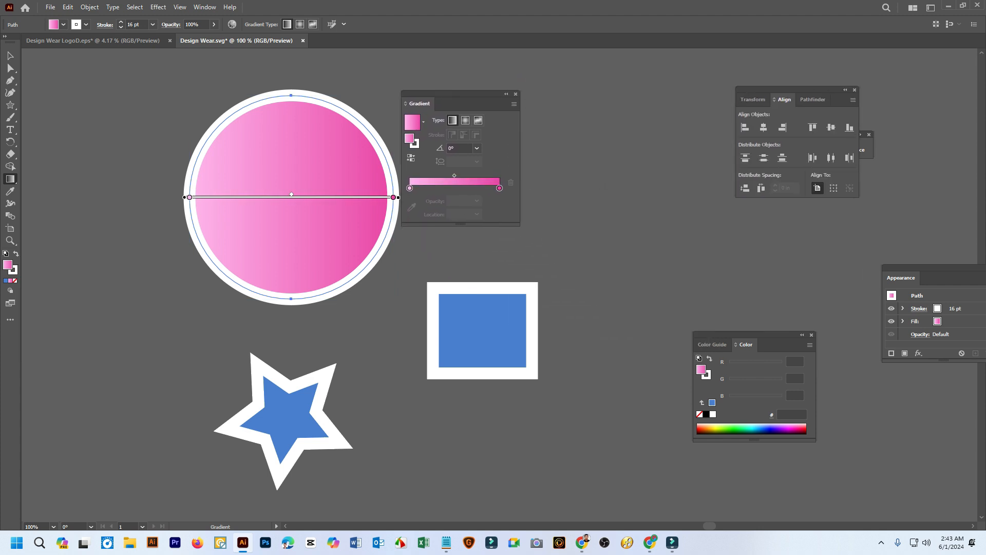
left_click_drag(455, 94, 574, 94)
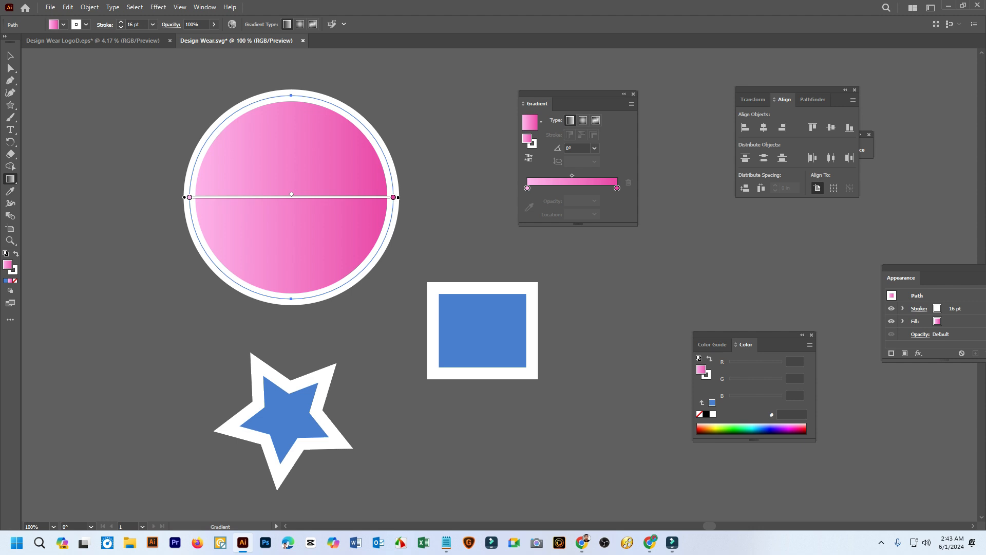
Change the circle's gradient to radial, shift its midpoint outward, and place the light pink color stop at location 0%
left_click_drag(190, 198, 238, 198)
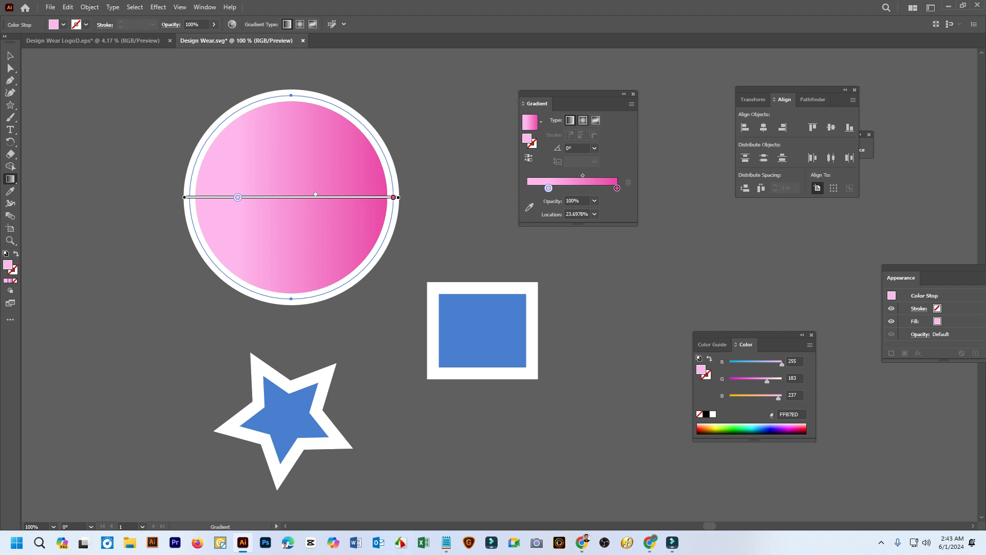
left_click(583, 120)
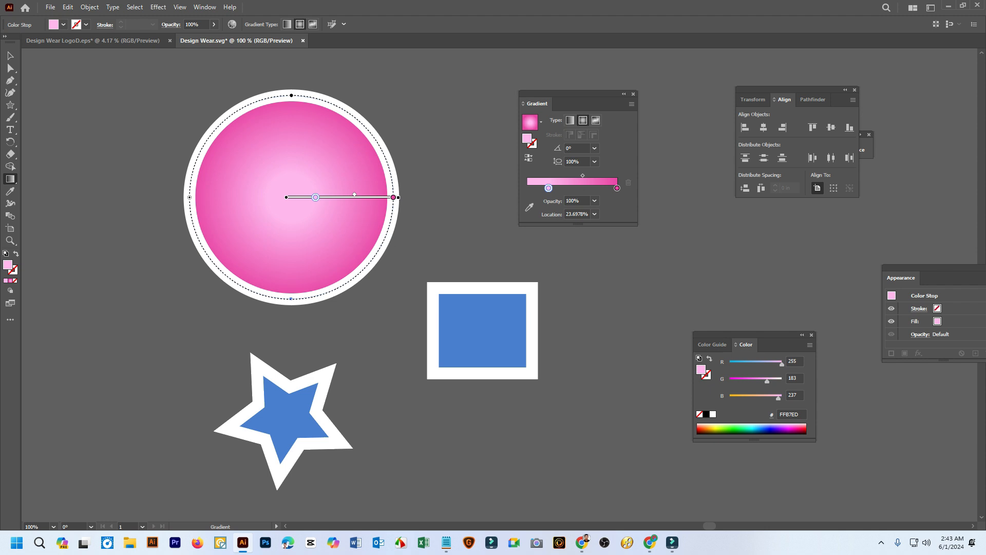
mouse_move(315, 197)
left_mouse_down()
mouse_move(291, 197)
mouse_move(378, 195)
mouse_move(338, 195)
mouse_move(370, 195)
mouse_move(345, 195)
mouse_move(359, 195)
left_mouse_up()
mouse_move(291, 198)
left_mouse_down()
mouse_move(302, 197)
mouse_move(291, 197)
left_mouse_up()
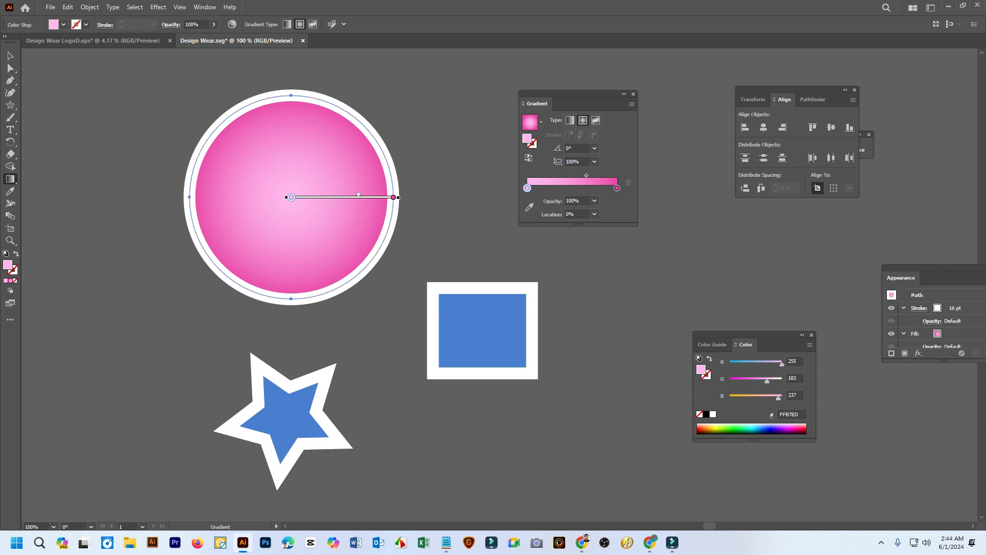
Recolor the gradient's center stop to lime green #B8FF02 and reopen that stop's color options on the circle
double_click(527, 188)
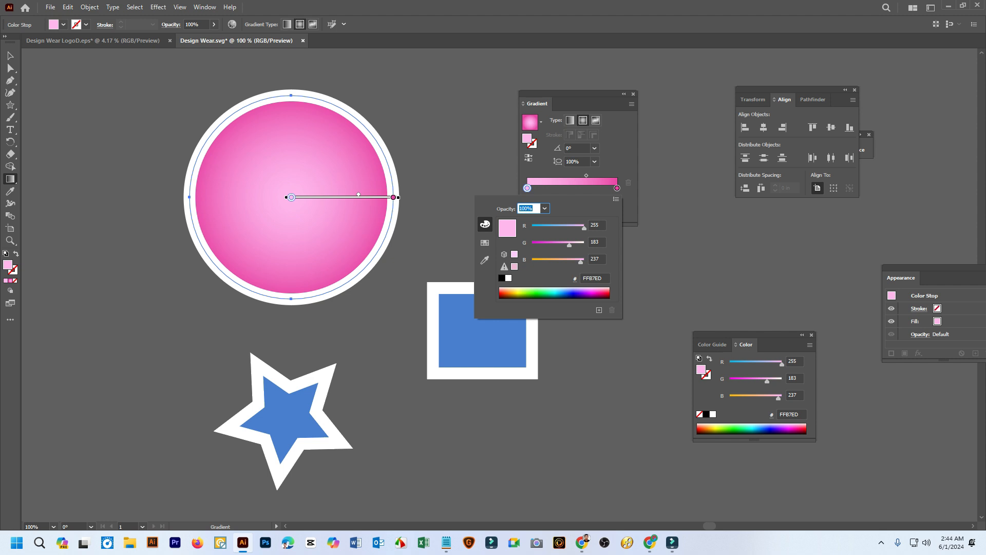
left_click_drag(581, 262, 570, 226)
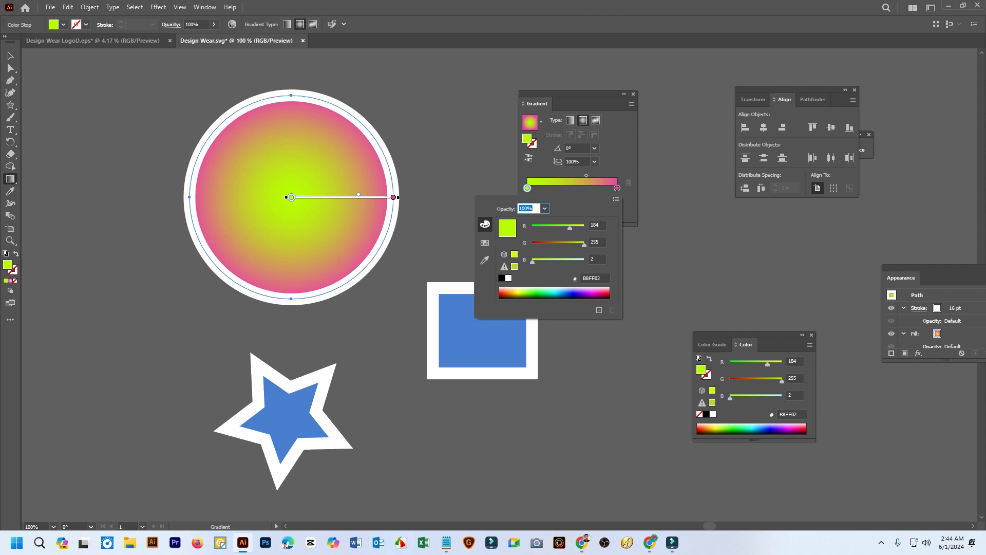
key("Escape")
double_click(292, 197)
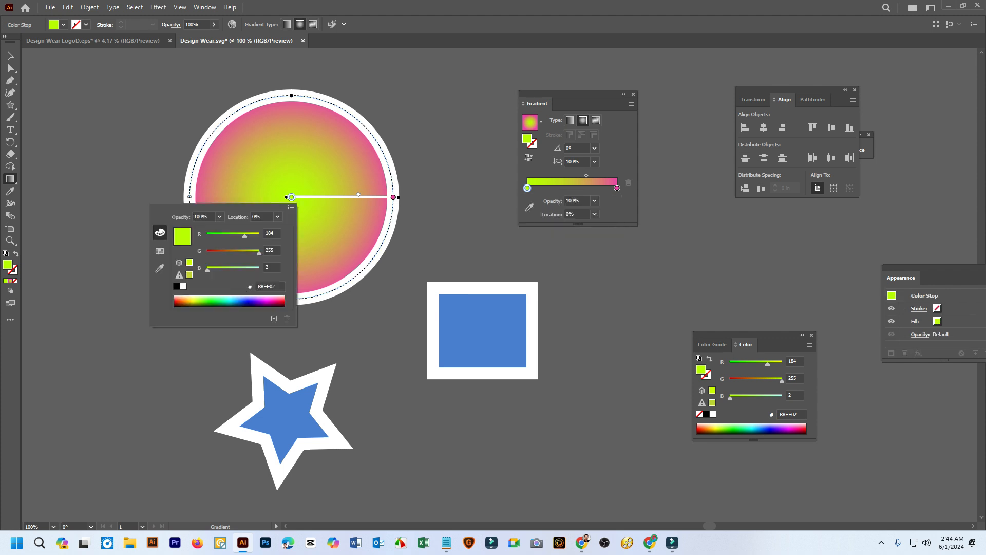
Recolor the gradient's center stop by sampling the circle's white stroke and then the rectangle's or star's blue fill
left_click(160, 250)
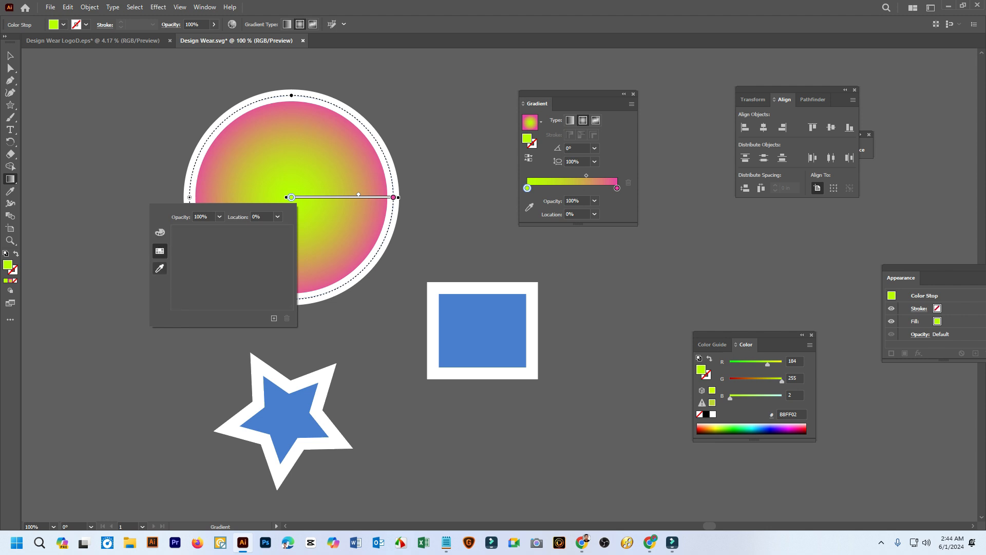
left_click(160, 269)
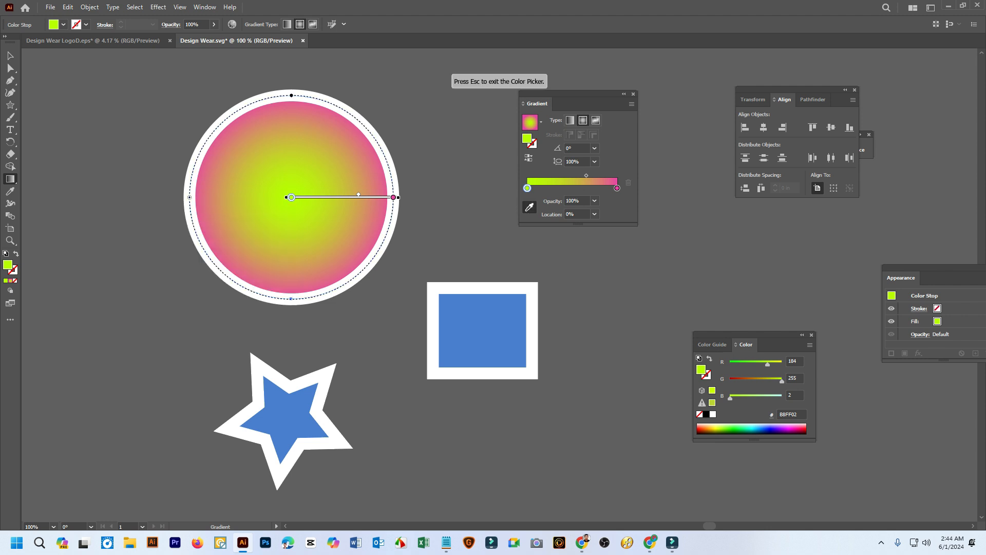
left_click(202, 253)
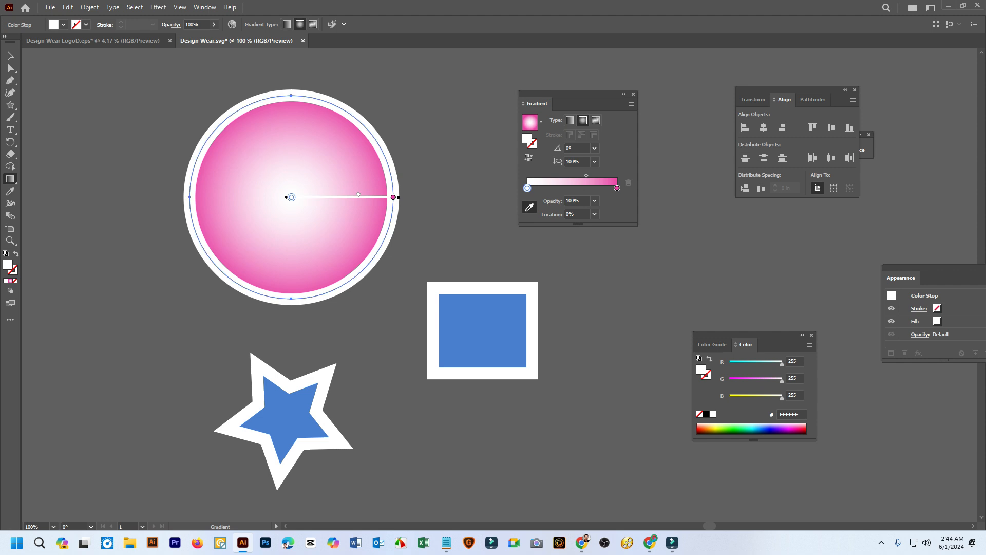
left_click(286, 416)
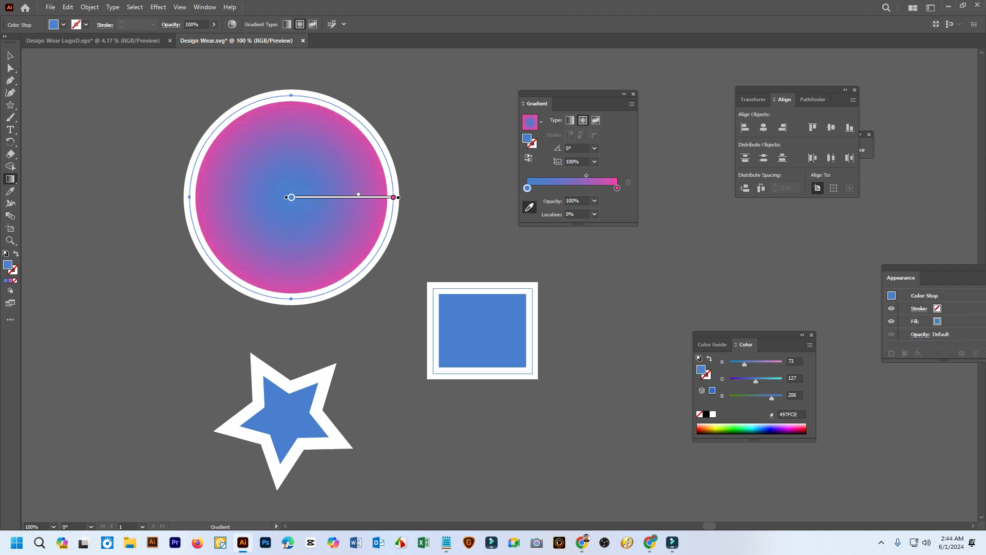
left_click(583, 312)
left_click(284, 419)
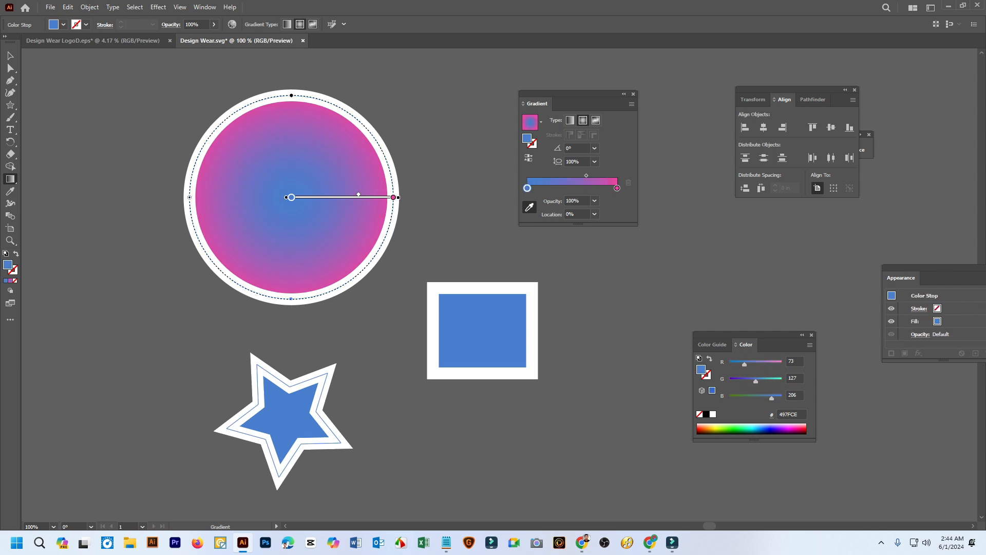
Recolor the outer color stop of the circle's radial gradient to green #009437 from the color spectrum
double_click(393, 198)
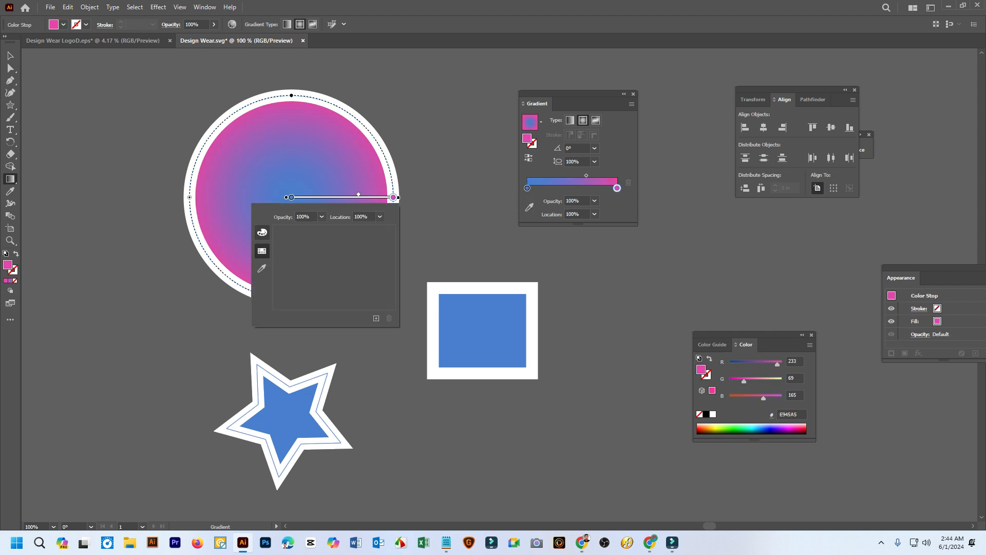
left_click(262, 232)
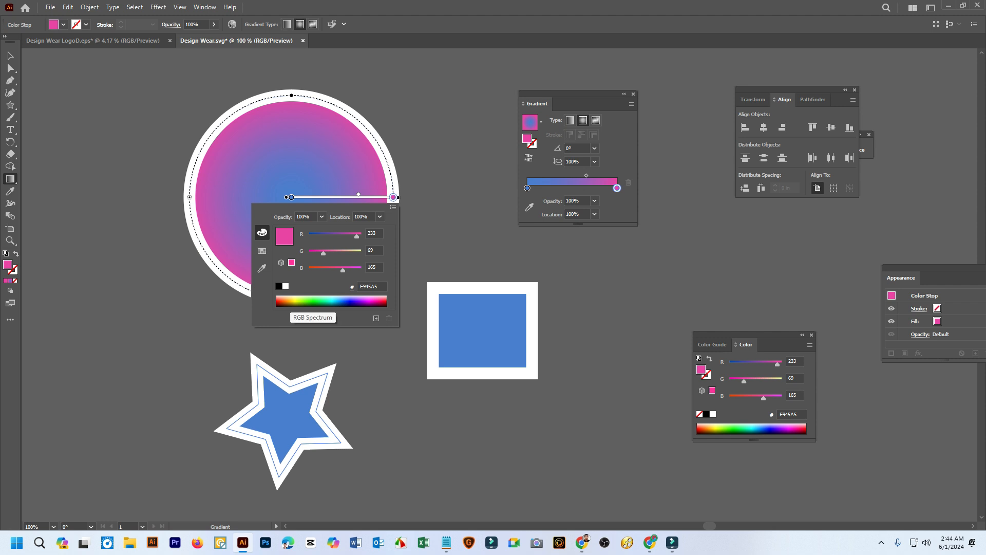
left_click(315, 304)
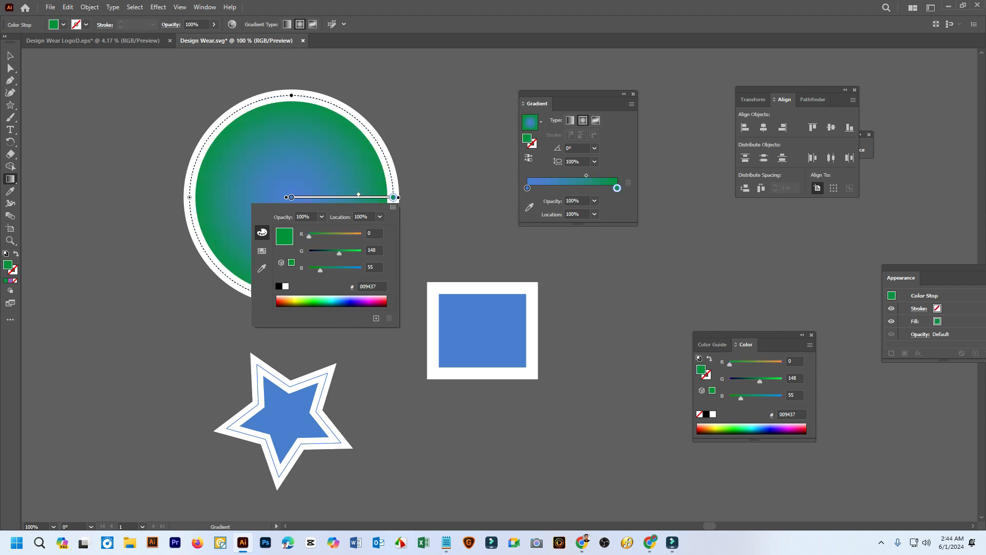
key("Escape")
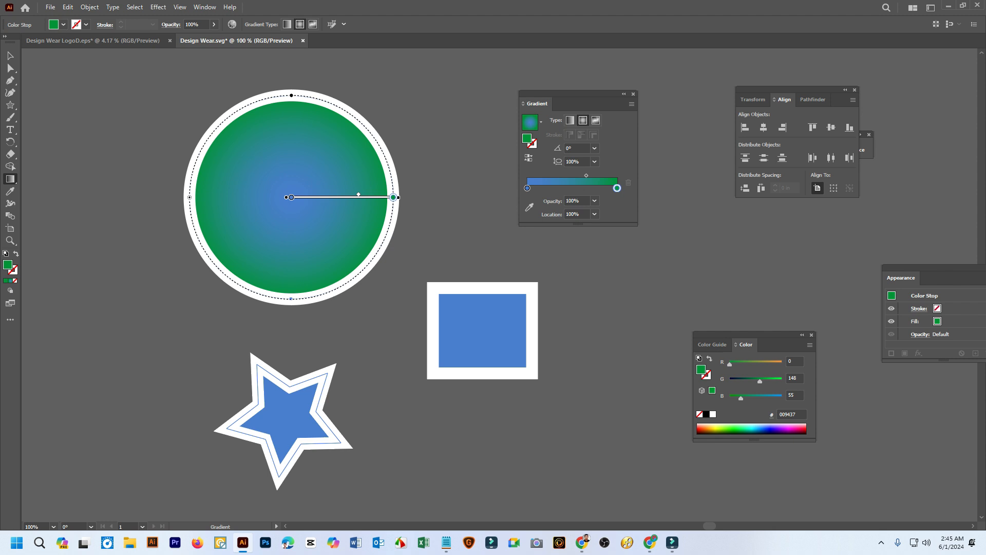
Add a middle color stop to the circle's gradient, recolor it golden #BFA000, and move it to about 63%
left_click(561, 187)
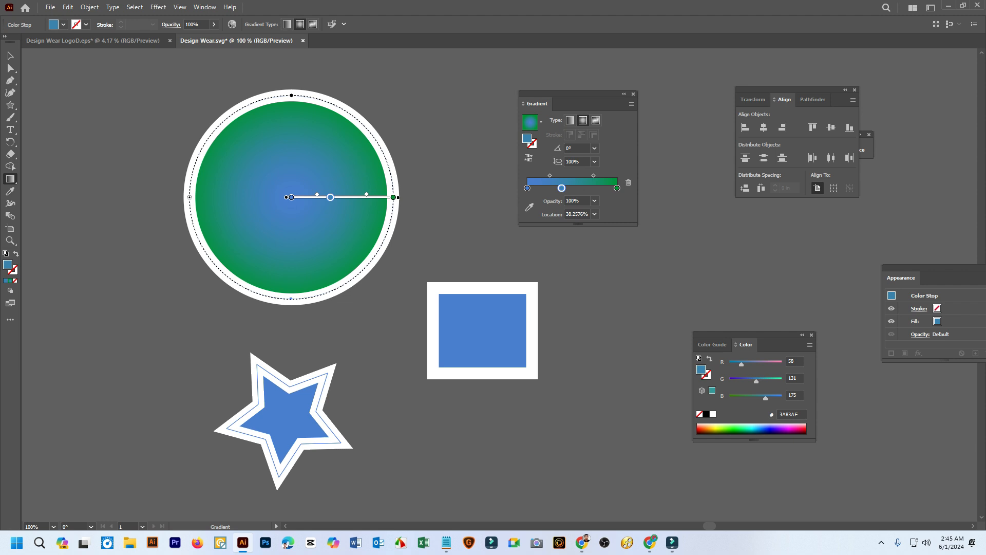
double_click(330, 197)
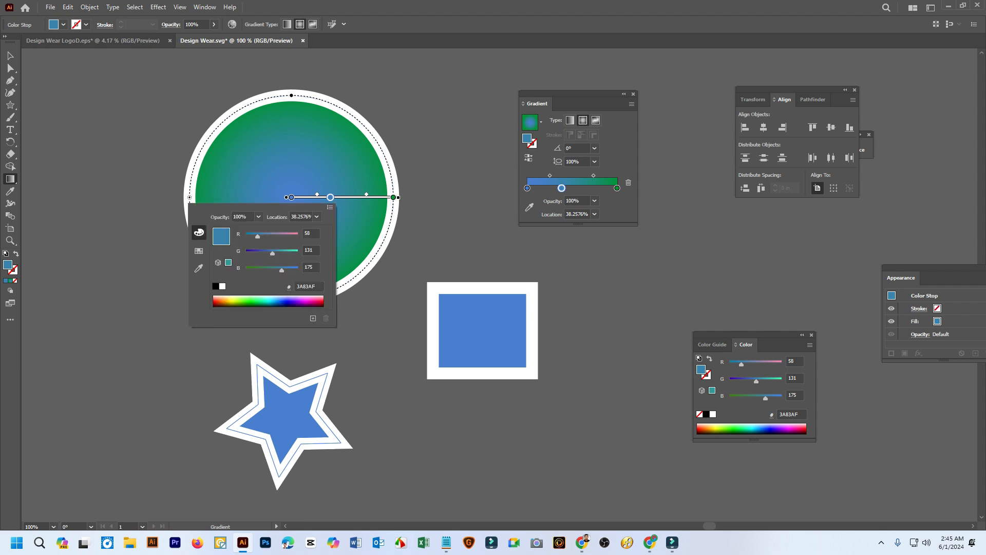
left_click(228, 302)
key("Escape")
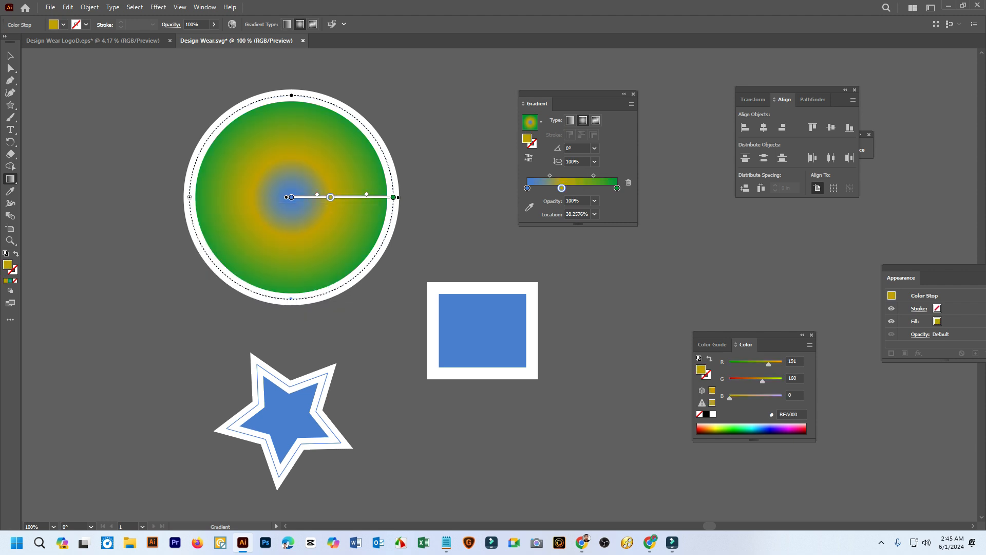
left_click_drag(330, 197, 356, 198)
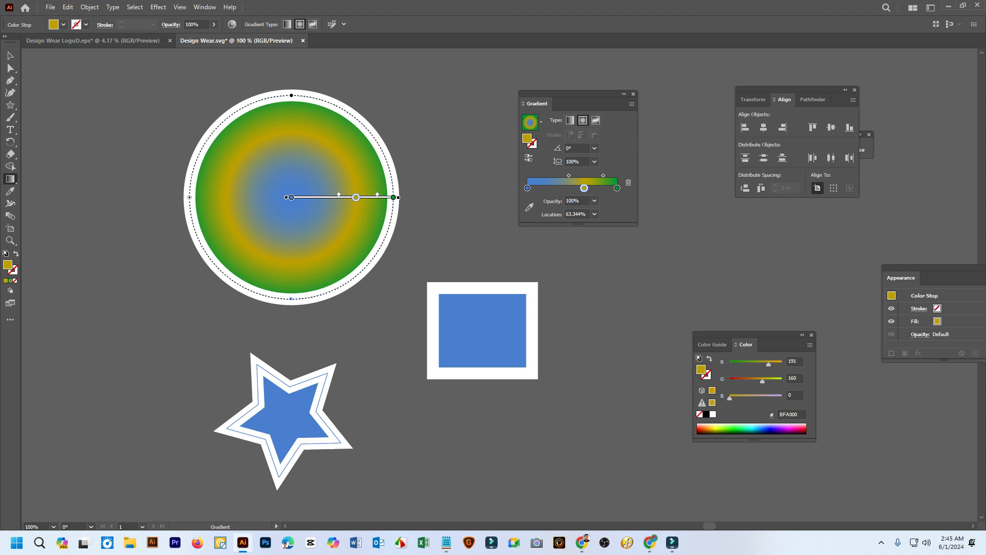
Delete the blue center stop from the circle's gradient and move the golden stop to the center at about 0%
left_click_drag(291, 197, 303, 197)
key("Delete")
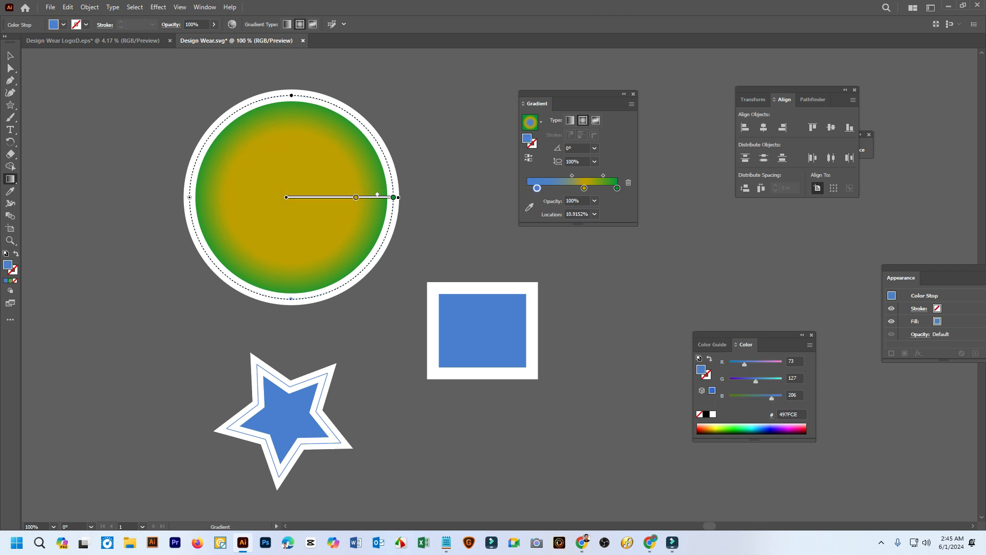
mouse_move(302, 221)
left_mouse_down()
mouse_move(303, 197)
mouse_move(303, 224)
left_mouse_up()
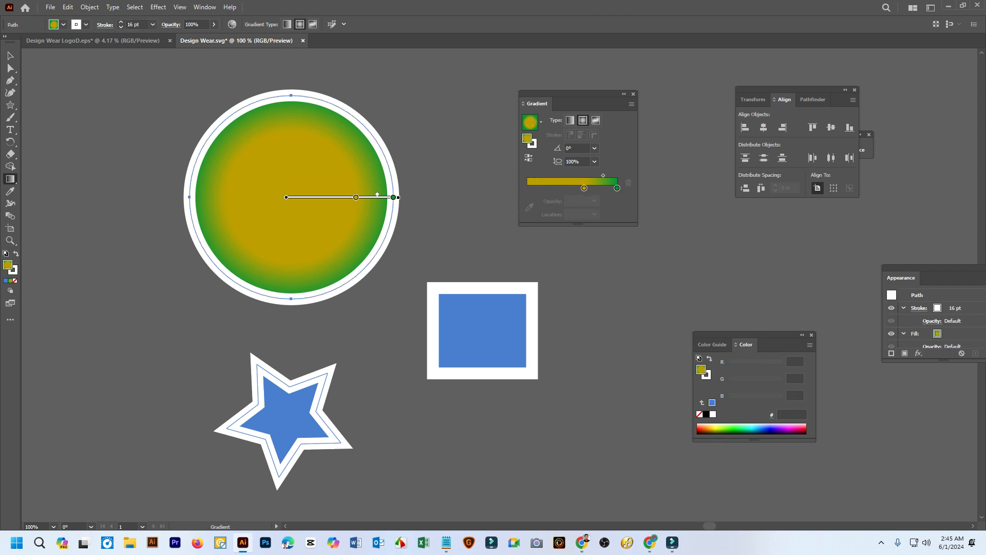
left_click_drag(356, 197, 292, 197)
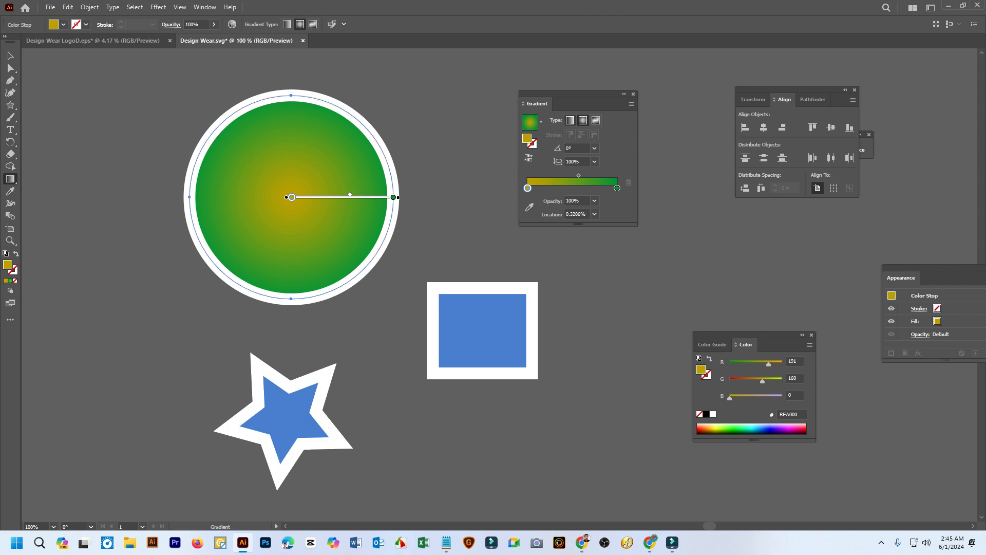
Change the circle's gradient to linear and move the golden stop to about 30% and the green stop to about 95%
left_click(570, 120)
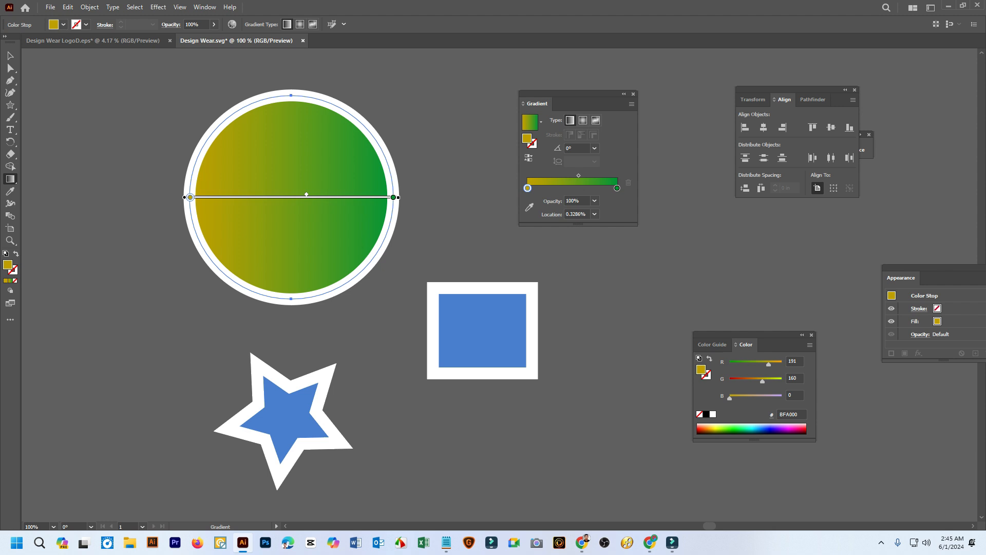
left_click_drag(190, 198, 250, 198)
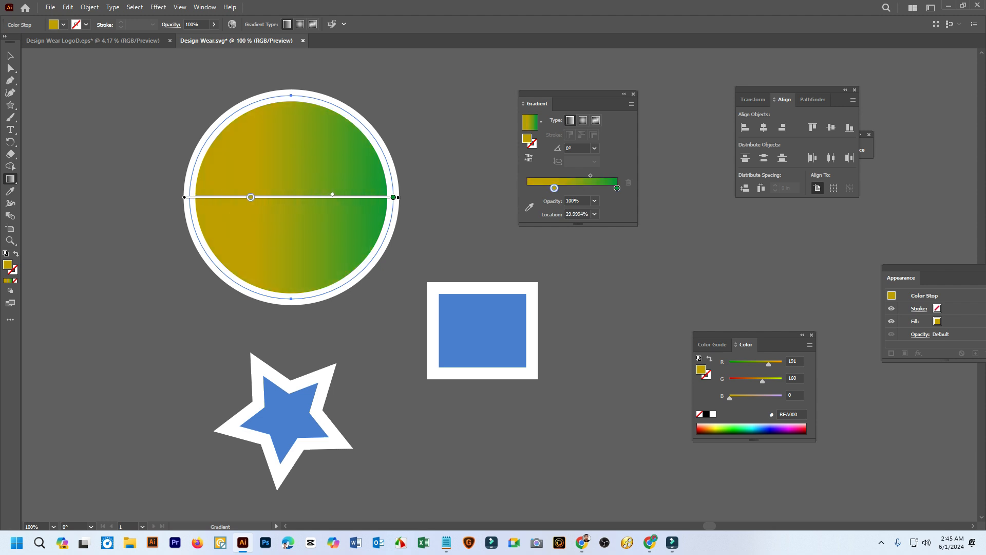
left_click_drag(394, 198, 384, 197)
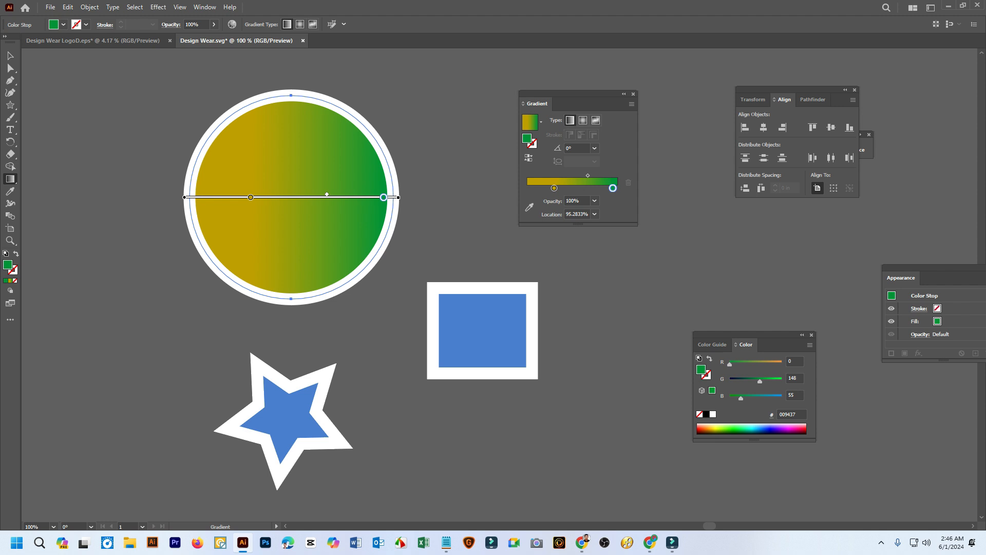
Set the circle's linear gradient angle to -30° and then to -150°
left_click(594, 148)
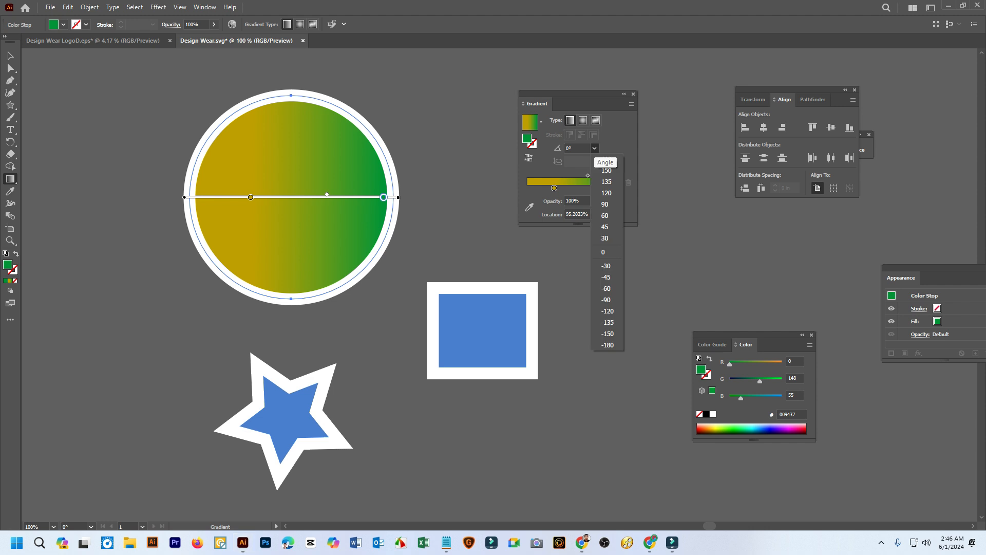
left_click(606, 266)
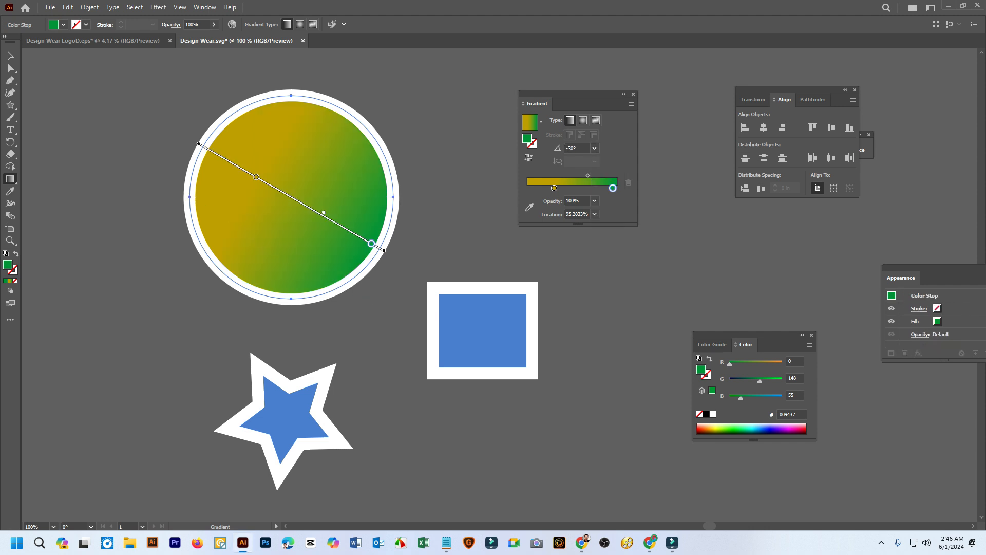
left_click(595, 148)
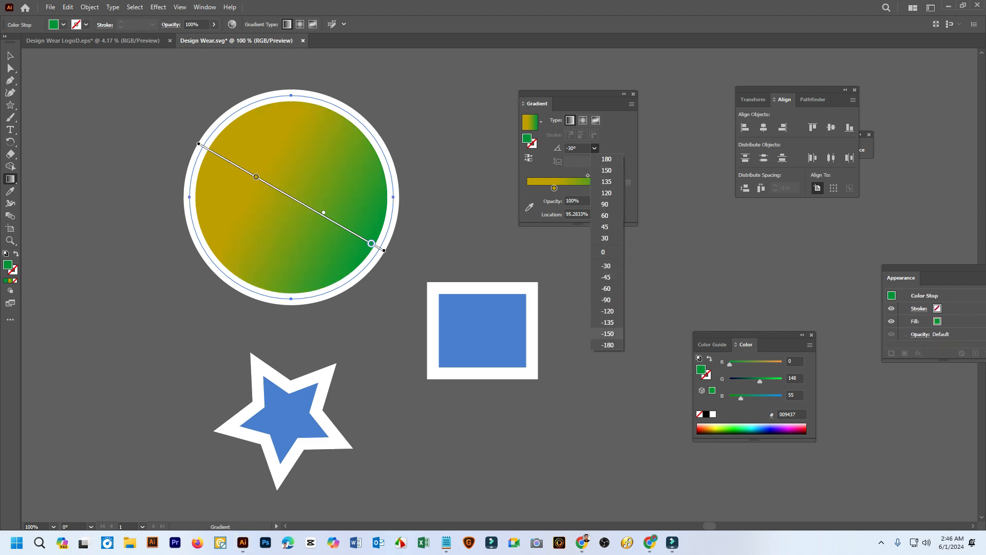
left_click(607, 334)
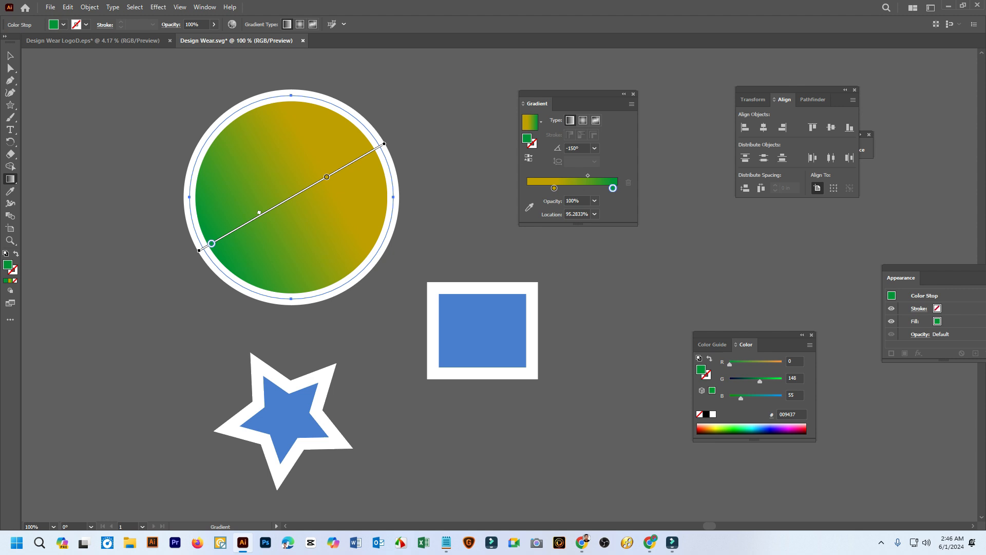
Redraw the gradient direction across the circle several times with the Gradient tool, ending on a diagonal of about 131°
left_click_drag(104, 160, 450, 225)
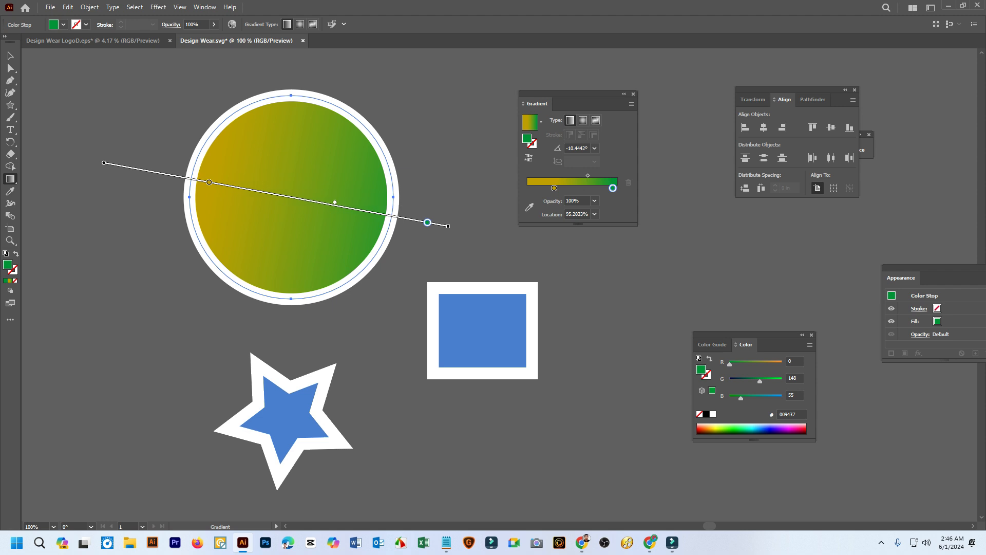
left_click_drag(376, 308, 198, 89)
left_click_drag(208, 331, 357, 91)
left_click_drag(384, 298, 232, 124)
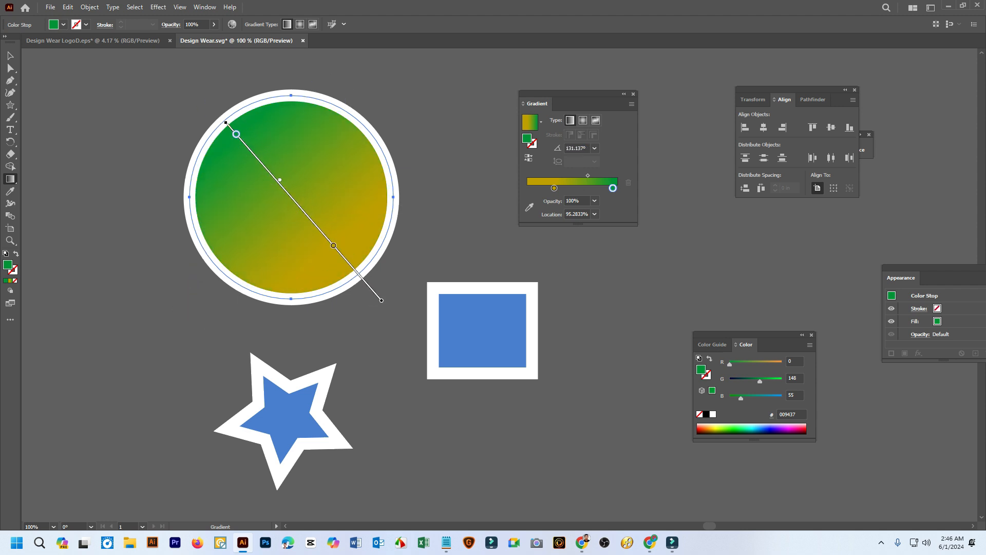
key("v")
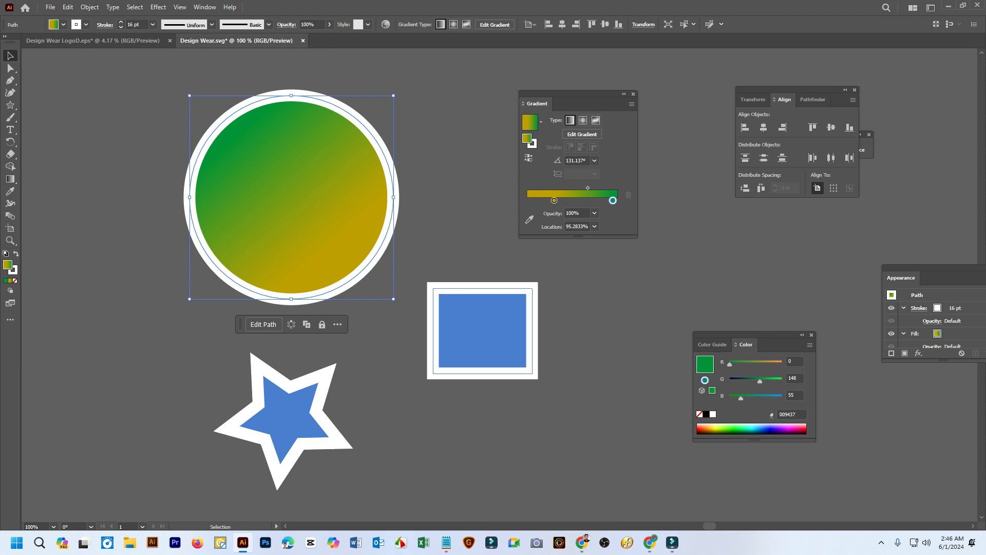
Copy the circle's golden-to-green gradient appearance onto the rectangle with the Eyedropper tool
left_click(483, 329)
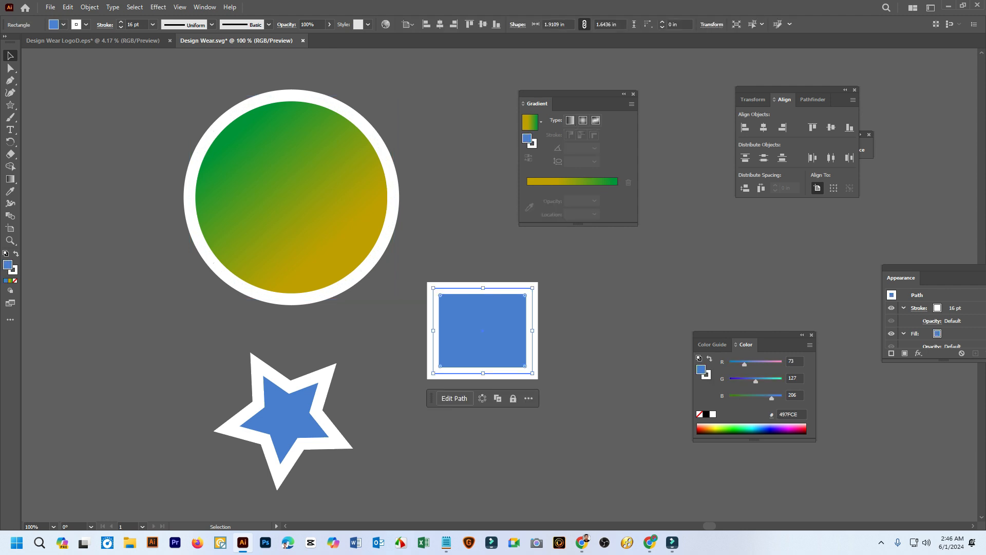
left_click(10, 191)
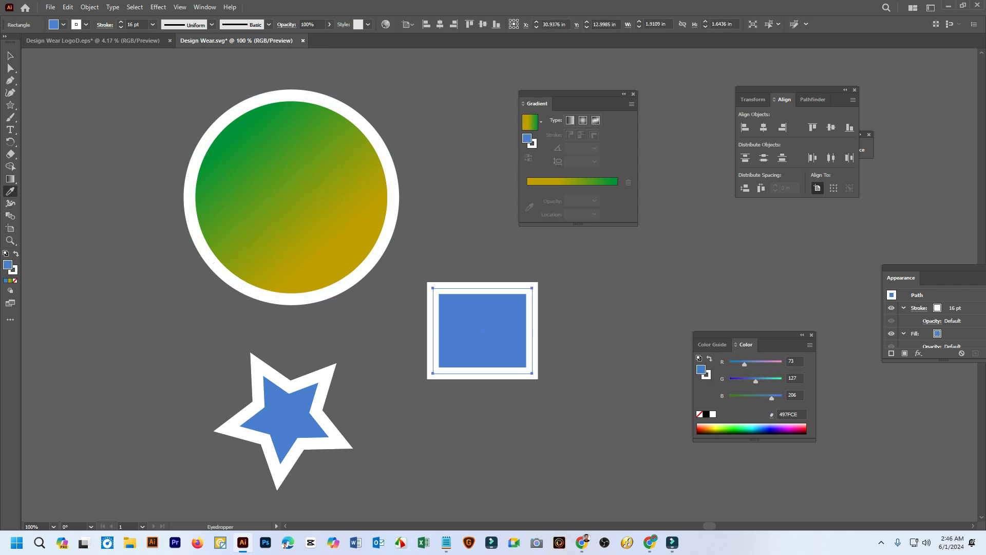
left_click(291, 205)
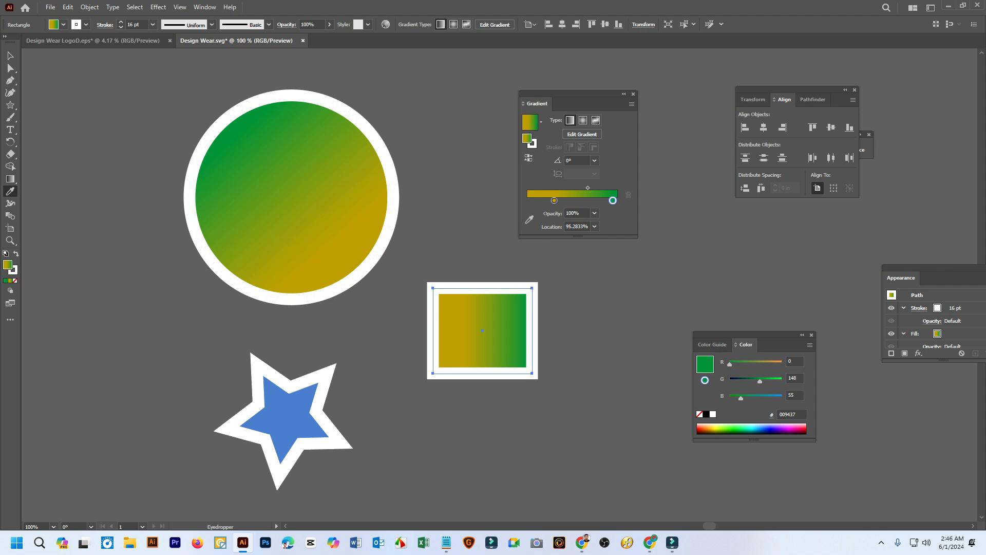
Redraw the rectangle's gradient diagonally from its lower-right to its upper-left corner at about 144°, then deselect it
left_click(10, 179)
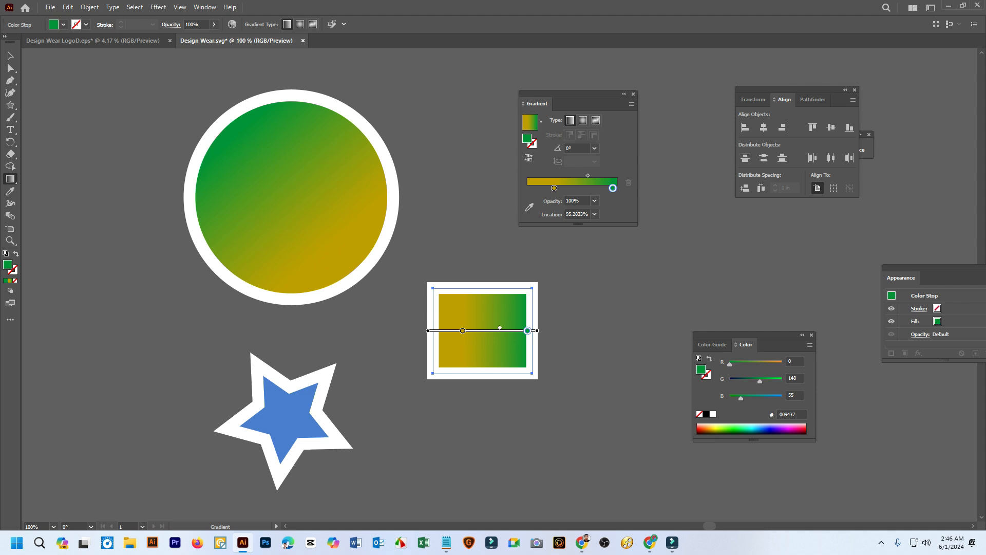
mouse_move(552, 379)
left_mouse_down()
mouse_move(439, 284)
mouse_move(404, 272)
left_mouse_up()
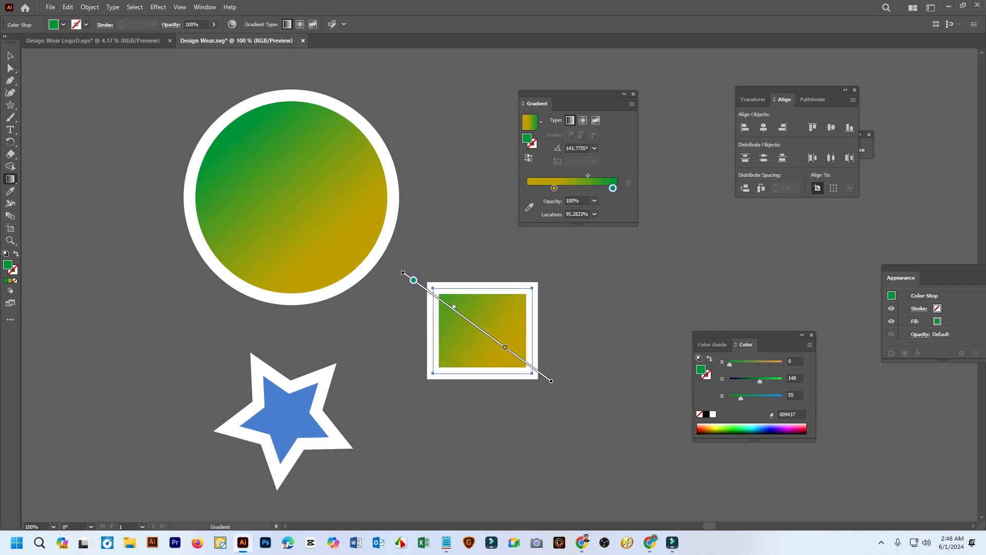
key("v")
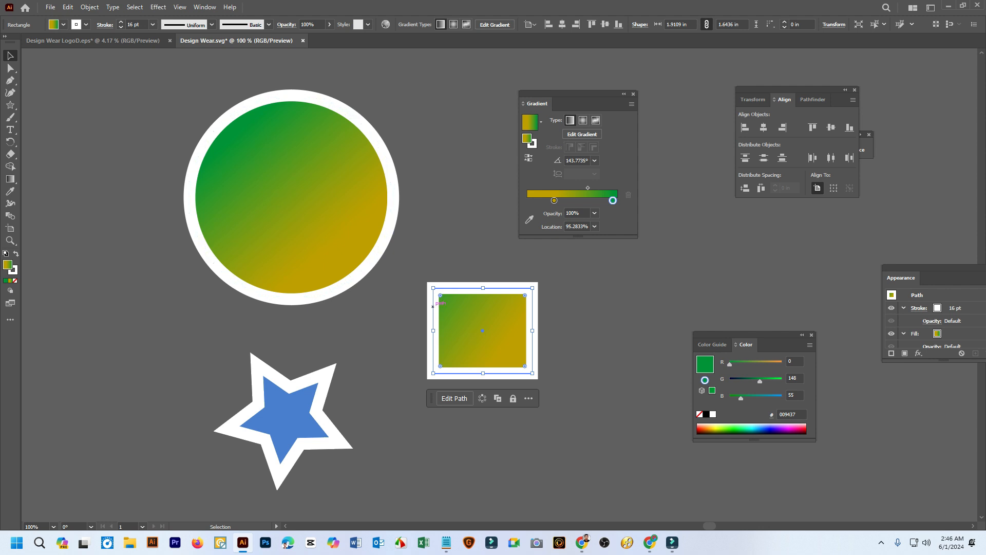
left_click(379, 303)
Apply the golden-to-green linear gradient to the circle's 16 pt stroke
left_click(358, 274)
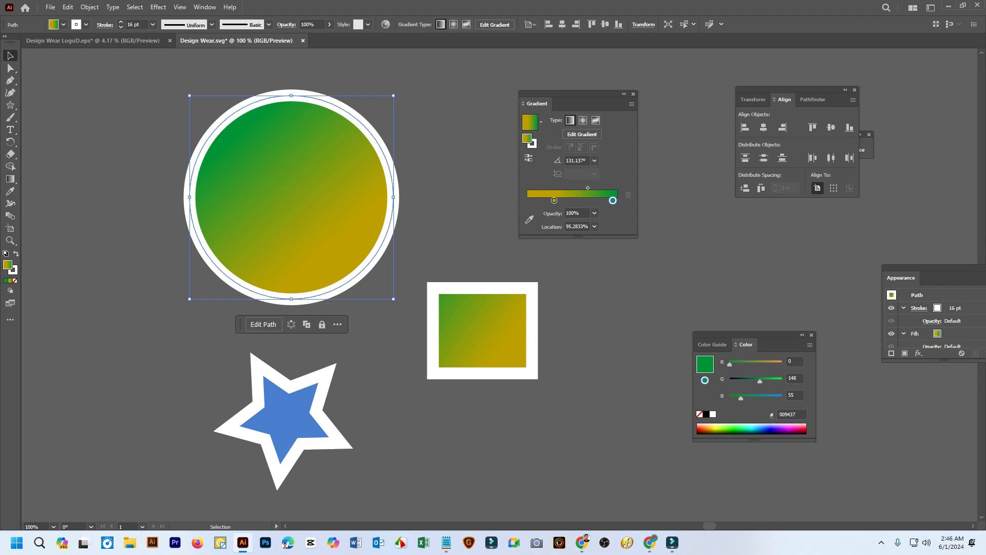
key("x")
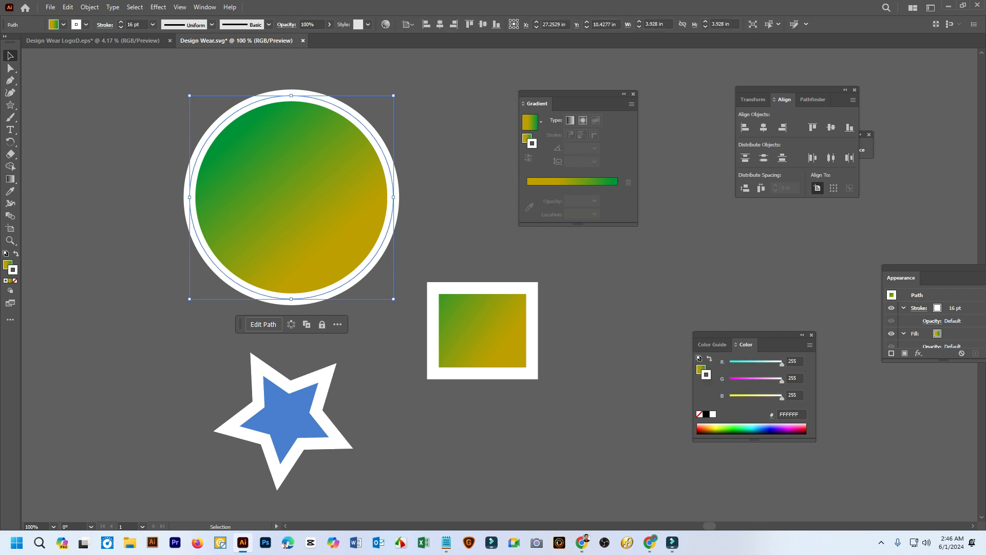
left_click(11, 280)
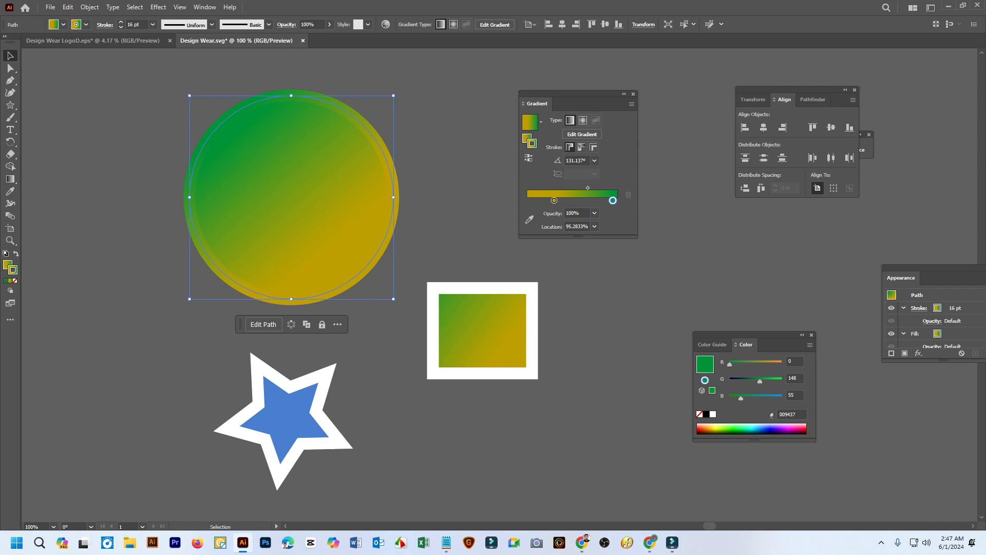
Recolour the circle's stroke gradient from golden to red at the start stop and from green to pink (#FF157D) at the end stop
double_click(554, 200)
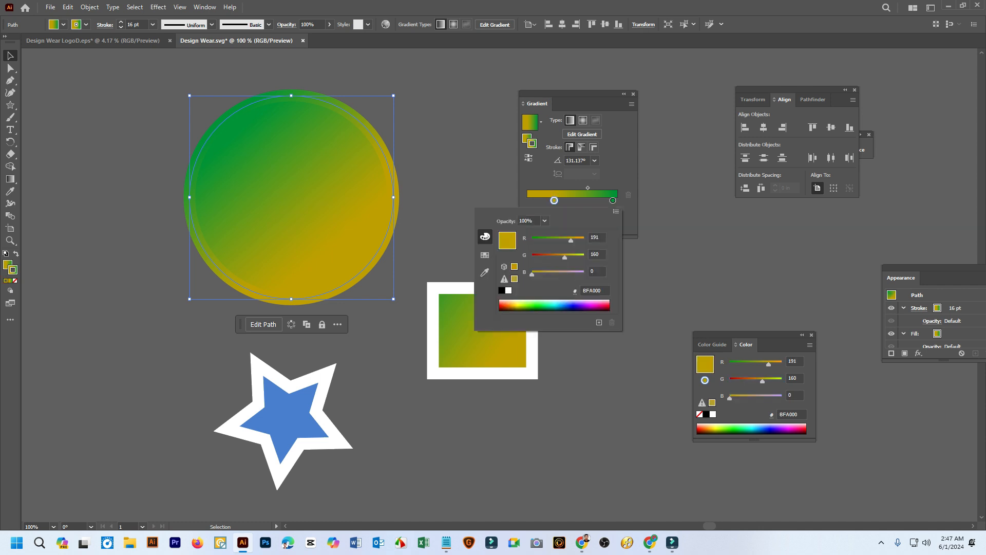
left_click_drag(564, 257, 536, 257)
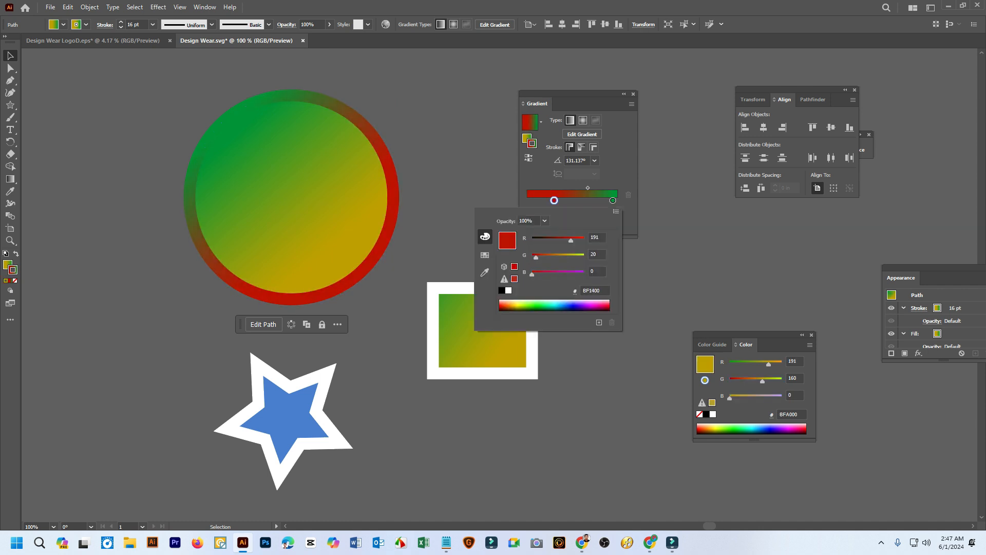
left_click(612, 200)
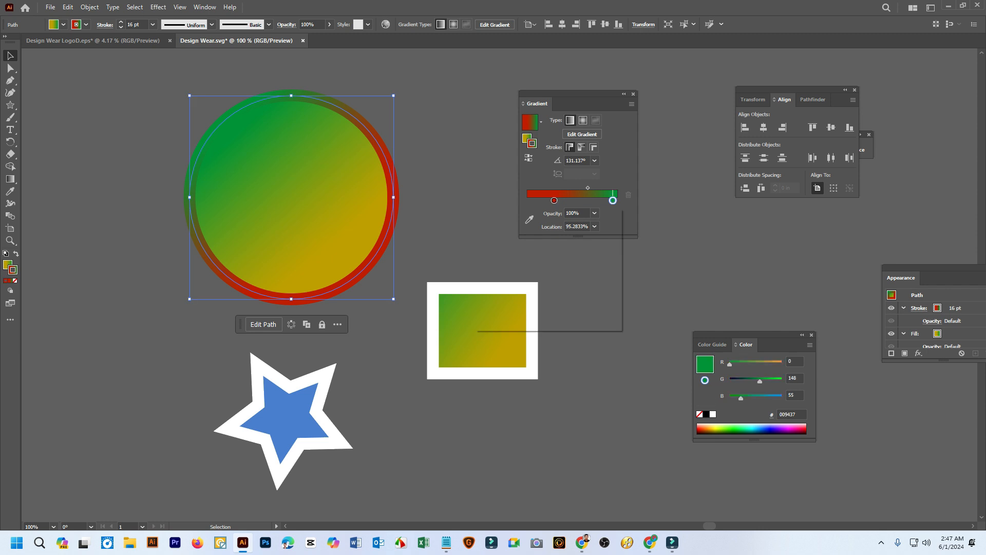
double_click(613, 200)
left_click(589, 305)
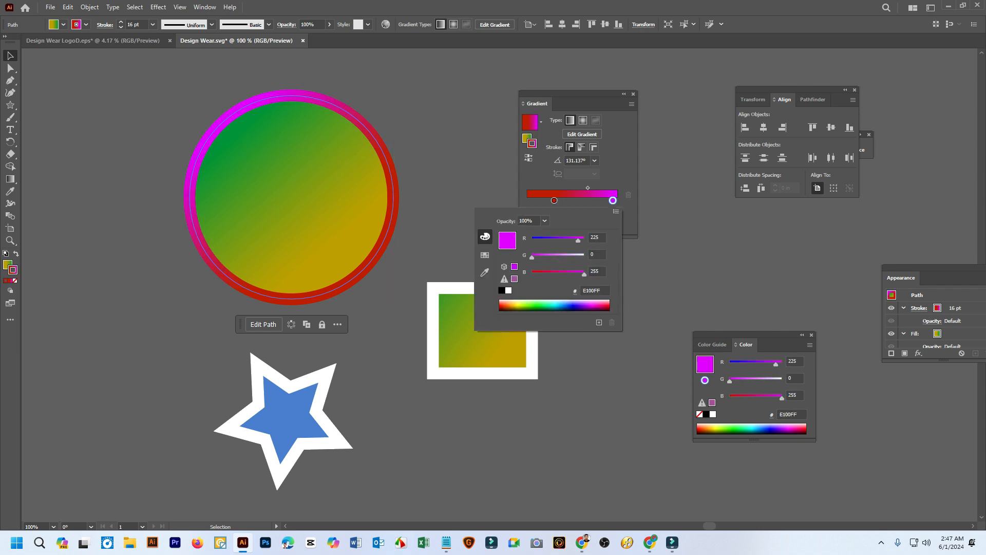
left_click(594, 305)
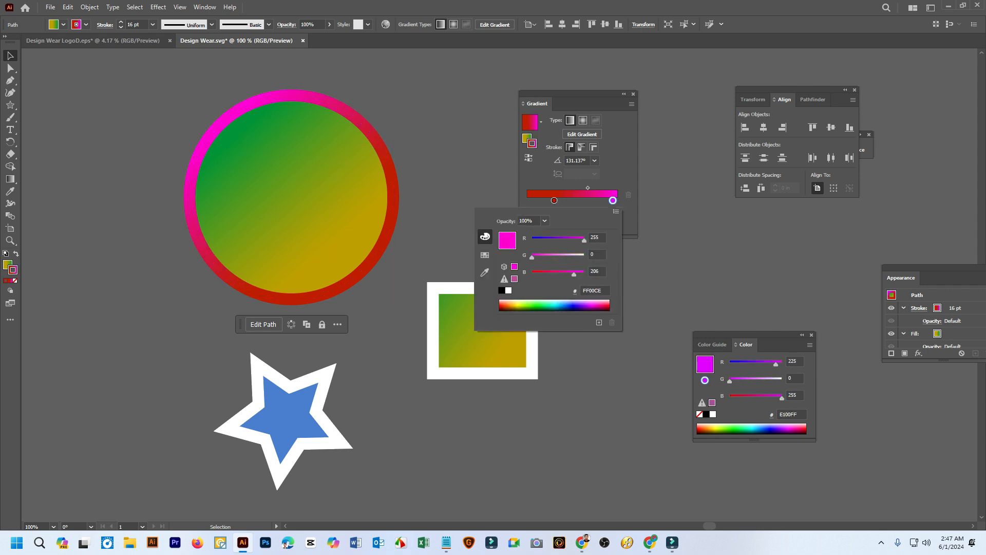
left_click_drag(595, 305, 601, 305)
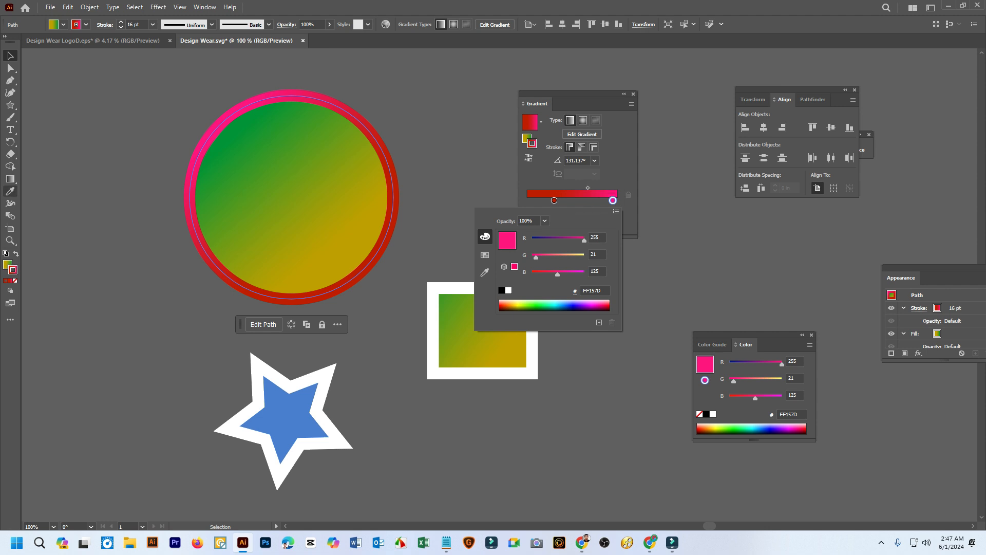
With the Gradient tool active, move the stroke gradient's red stop outward to a location of about 4.3%
left_click(10, 179)
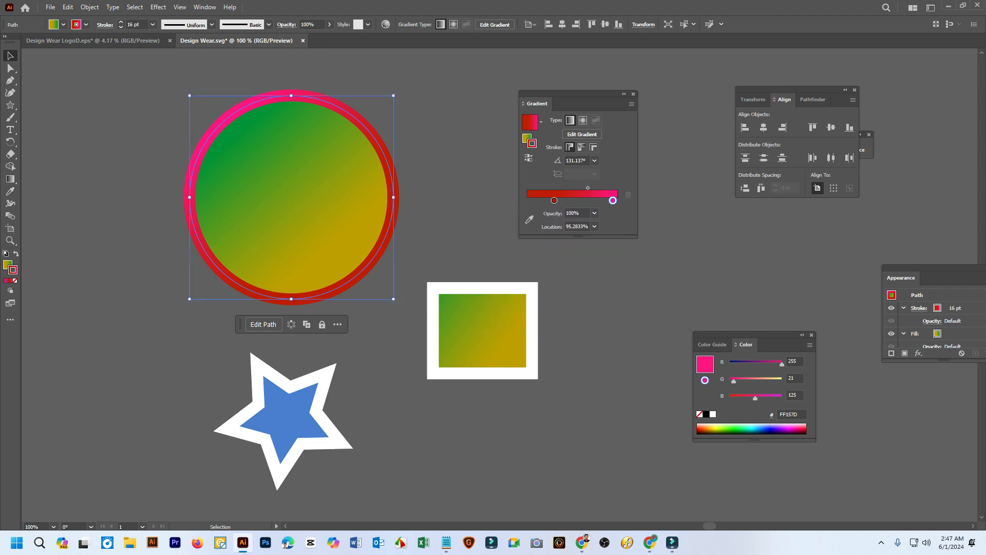
key("g")
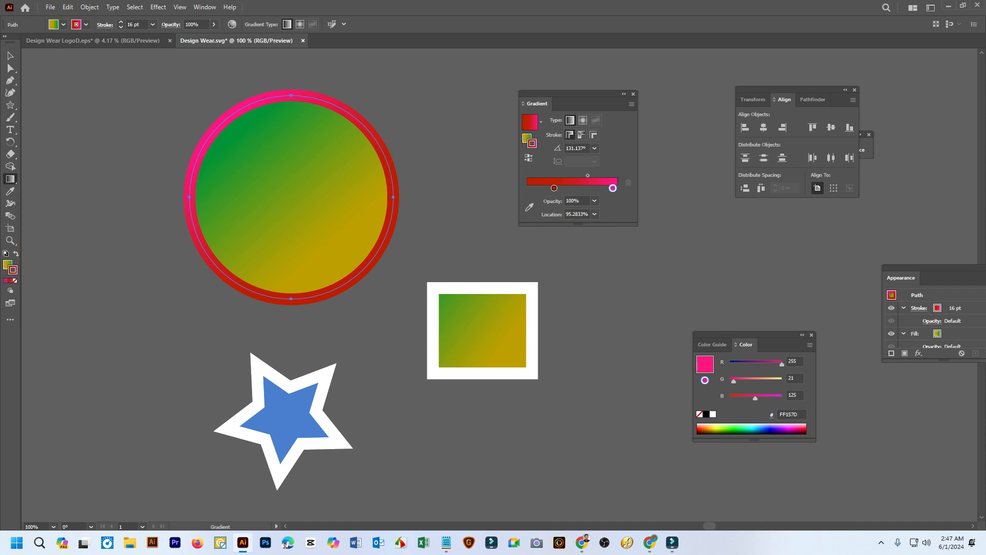
left_click_drag(555, 189, 531, 189)
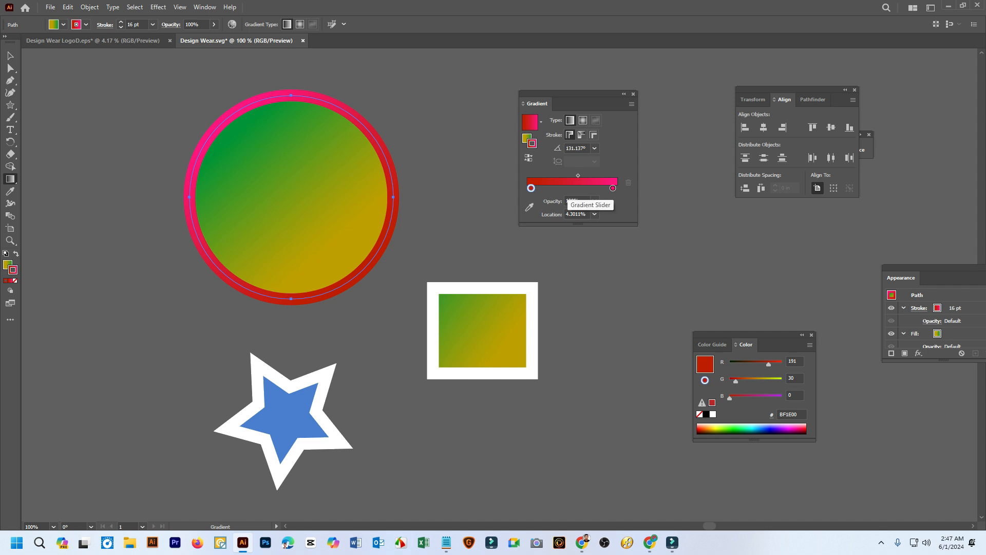
Add a colour stop near the middle of the circle's stroke gradient and make it blue (#2D00FF)
left_click(572, 188)
double_click(571, 188)
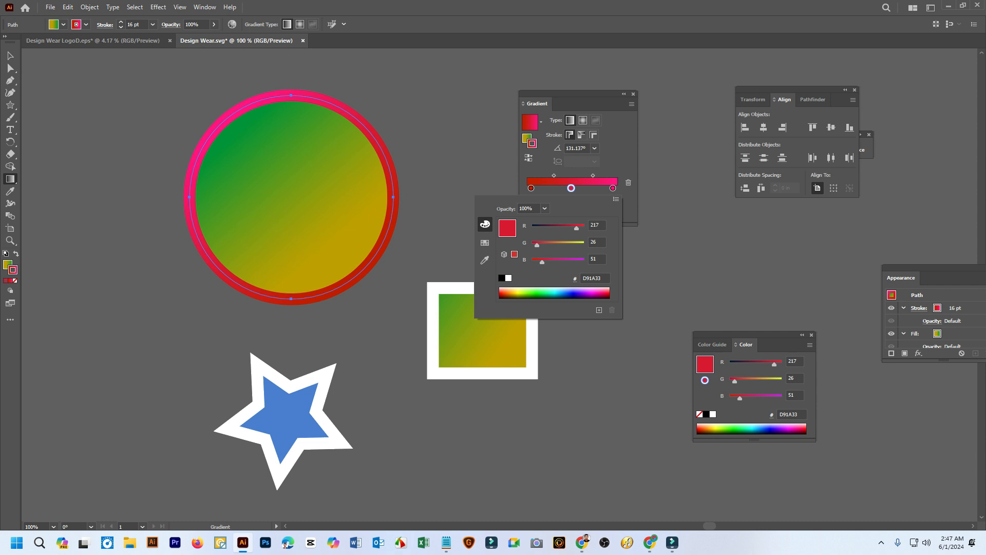
left_click(575, 293)
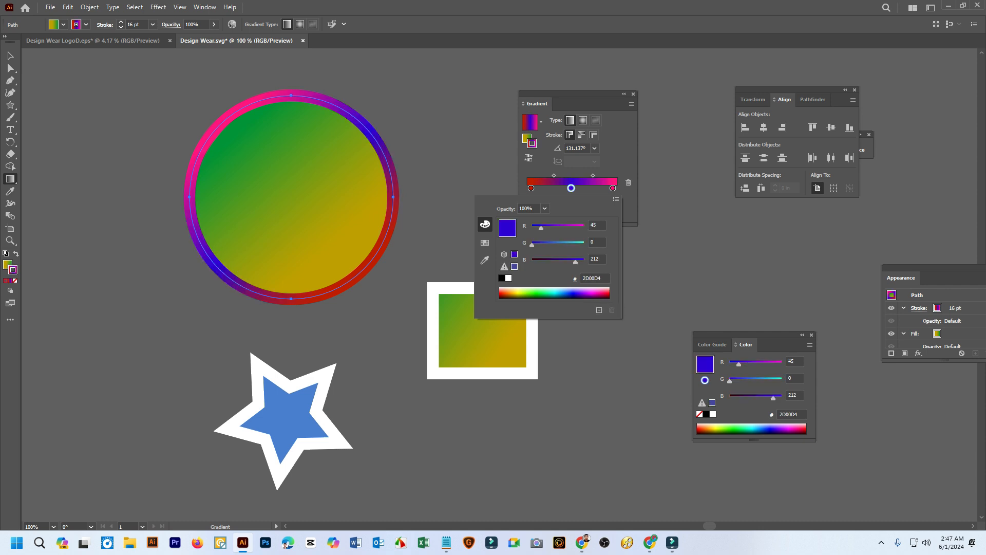
left_click_drag(575, 262, 586, 262)
key("Escape")
Add a light blue (#009EFF) stop at about 74.6%, and shift the red-to-blue midpoint and blue stop toward red, placing the stop at about 34.3%
left_click(594, 188)
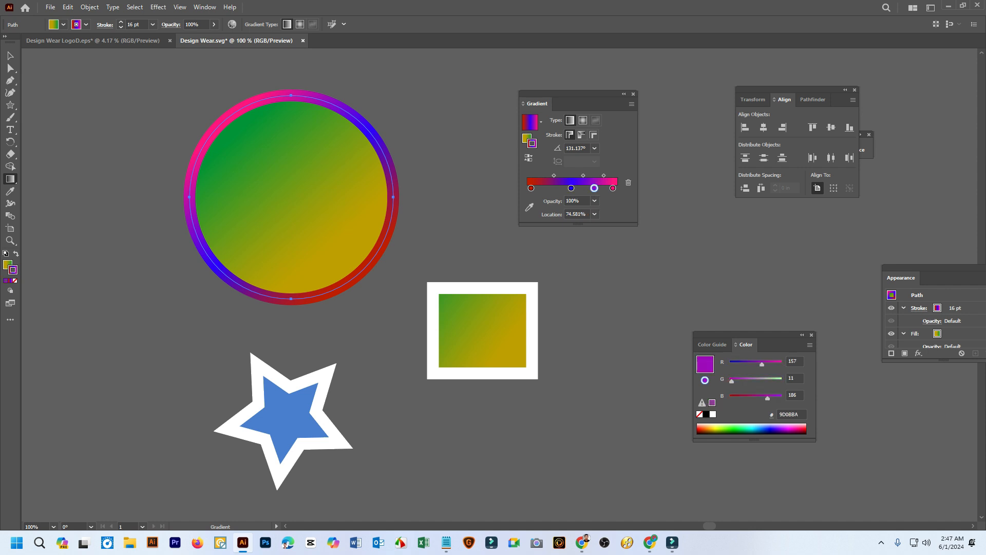
double_click(595, 188)
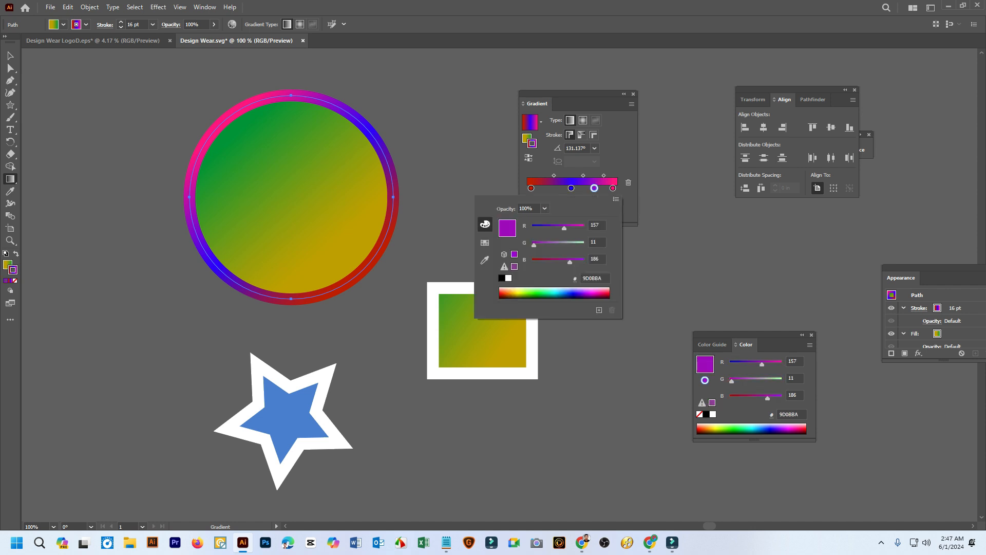
left_click(534, 295)
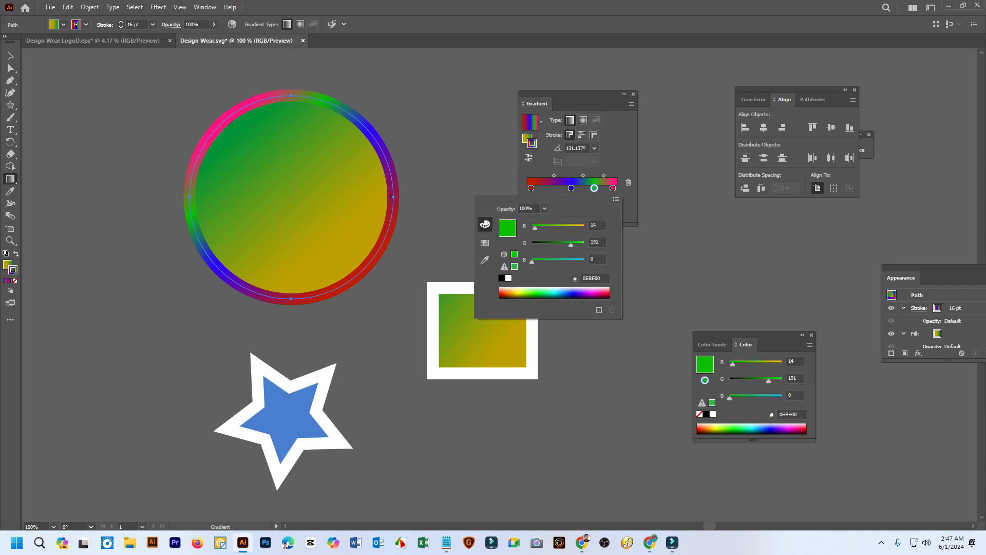
left_click(599, 294)
left_click(561, 292)
key("Escape")
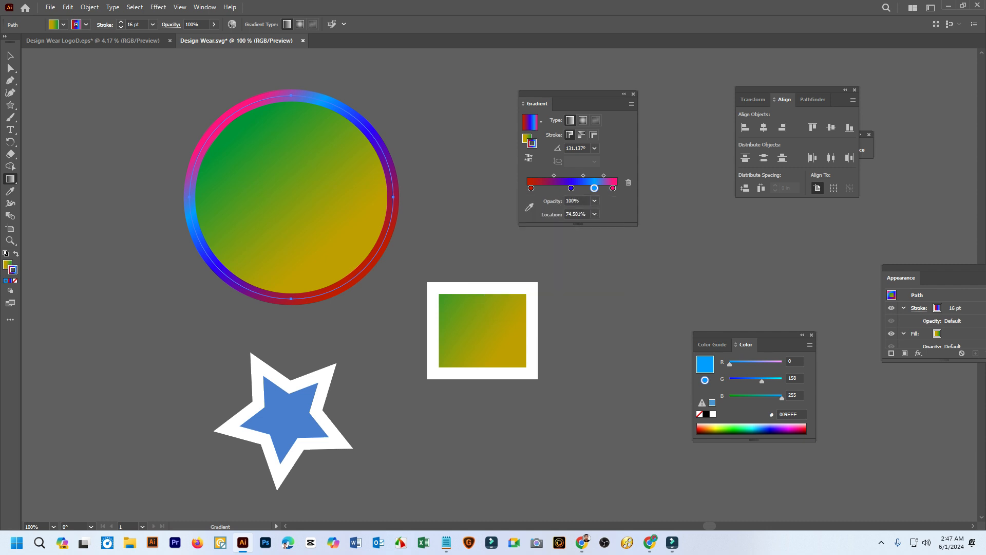
left_click_drag(554, 176, 542, 176)
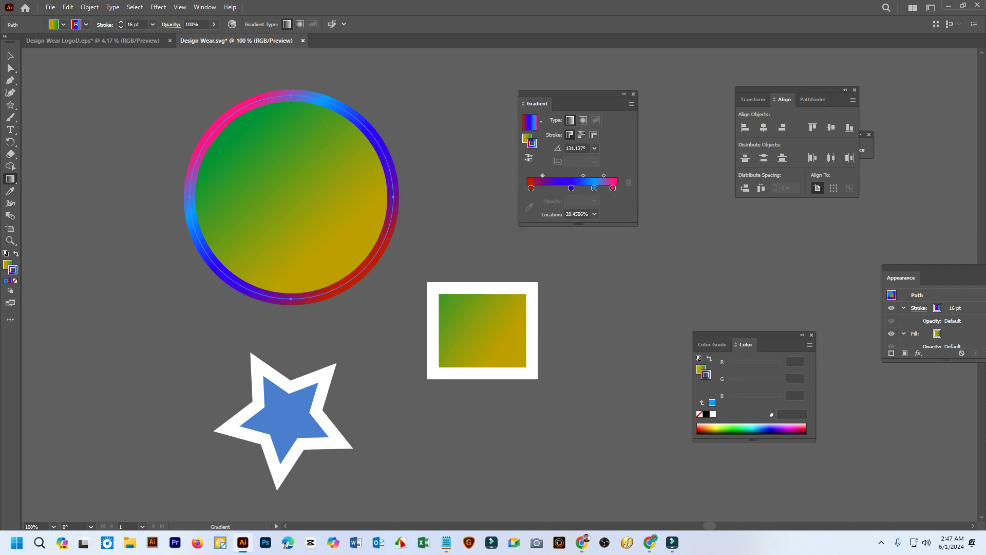
left_click_drag(571, 188, 558, 188)
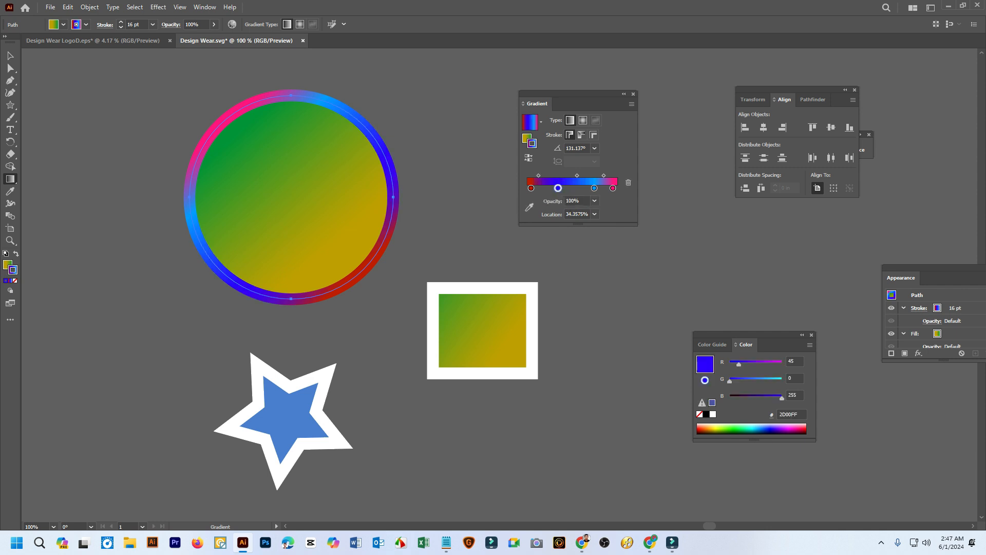
Try 0% opacity on the stroke gradient's blue stop and restore it to 100%
left_click(594, 201)
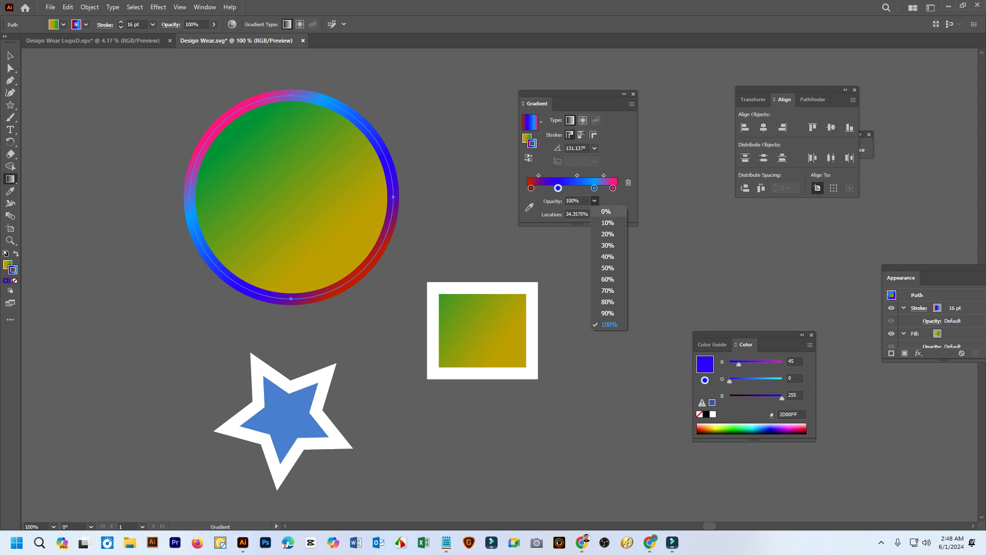
left_click(606, 211)
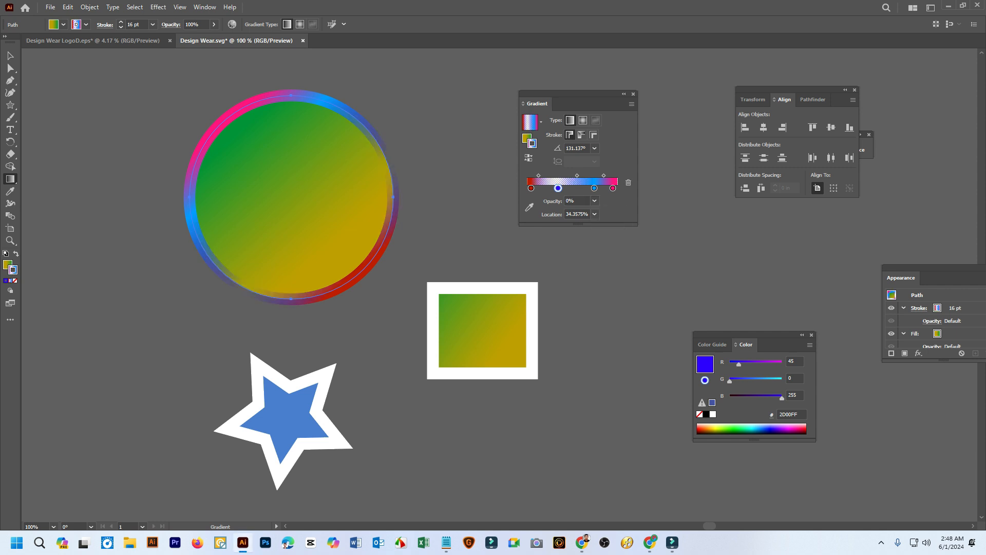
left_click(594, 201)
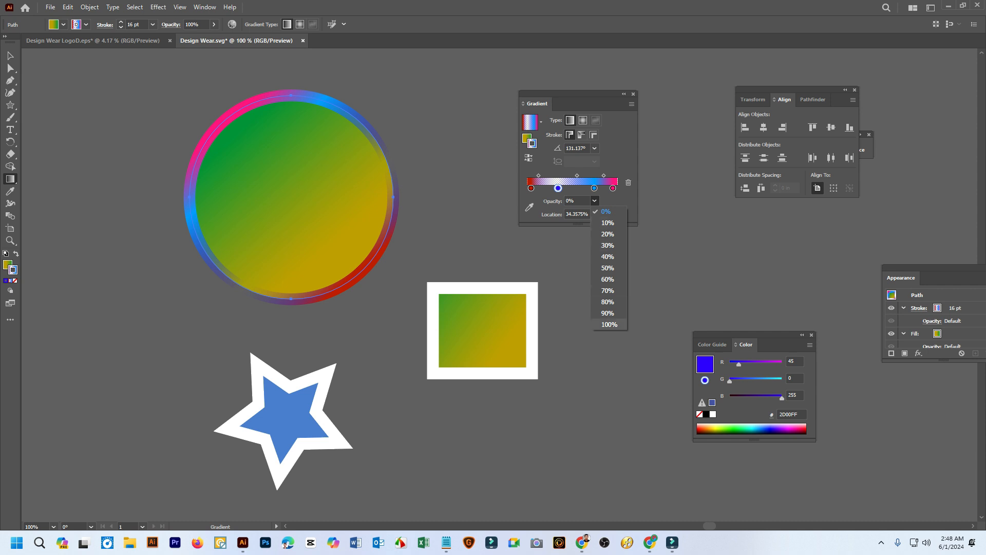
left_click(610, 324)
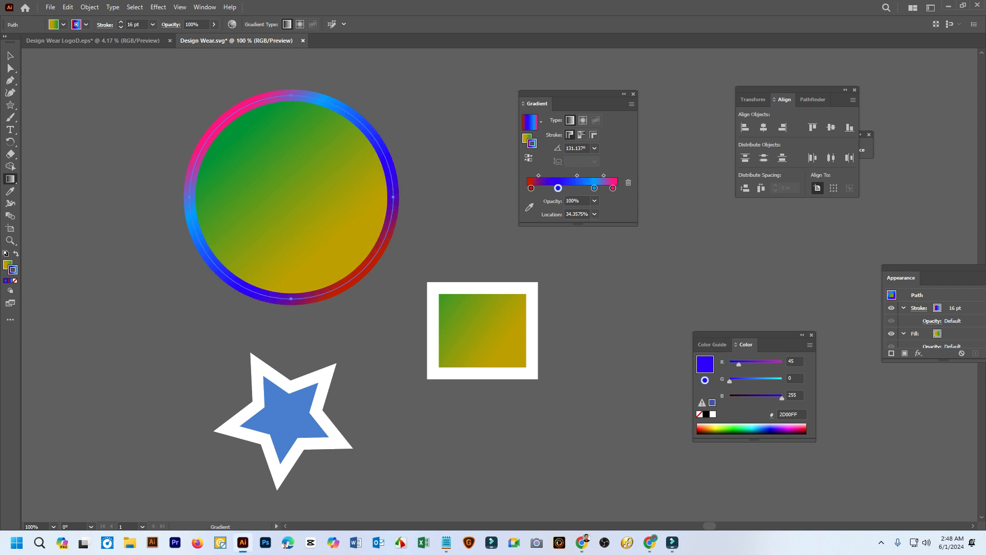
Change the circle's stroke gradient to radial, and close the gradient settings with the circle deselected
left_click(583, 120)
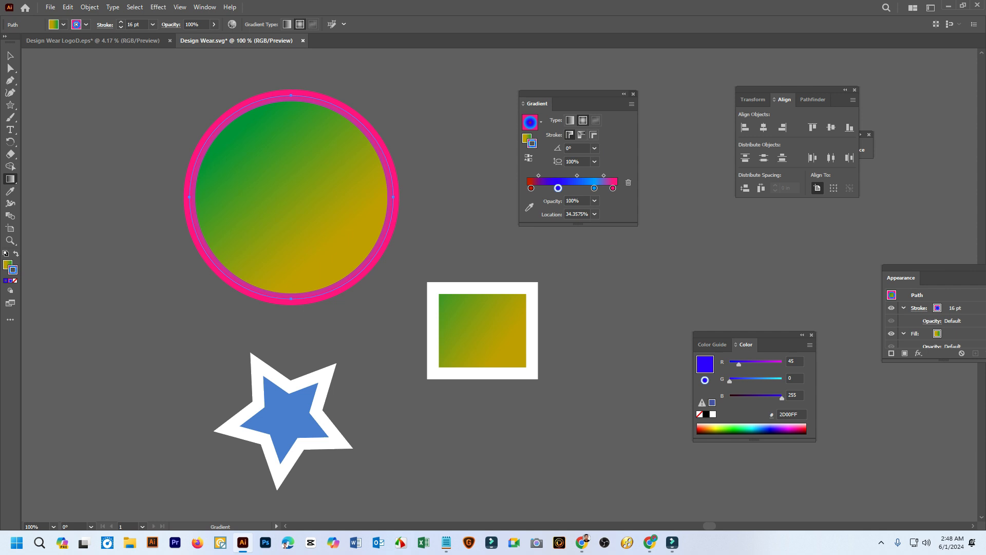
left_click(633, 94)
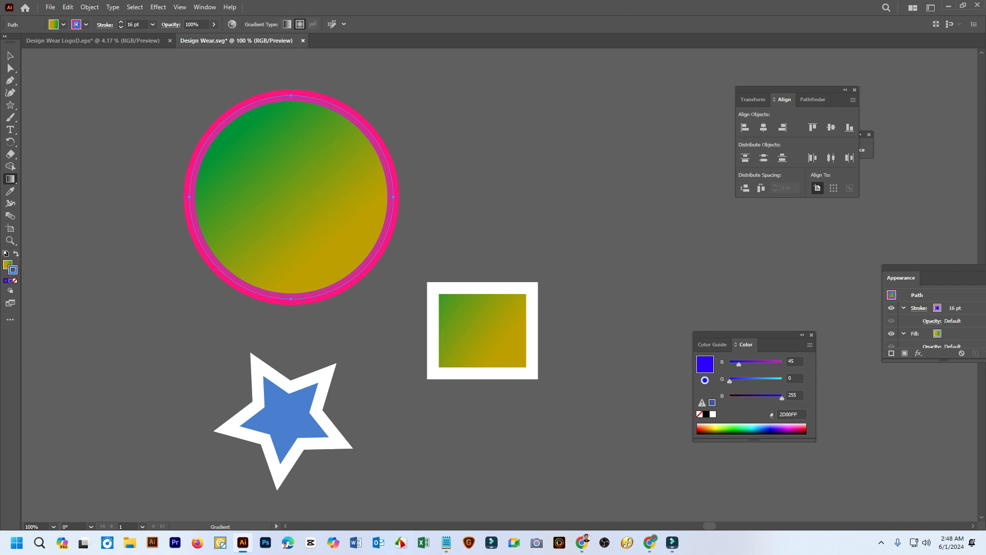
key("v")
key("ctrl+shift+a")
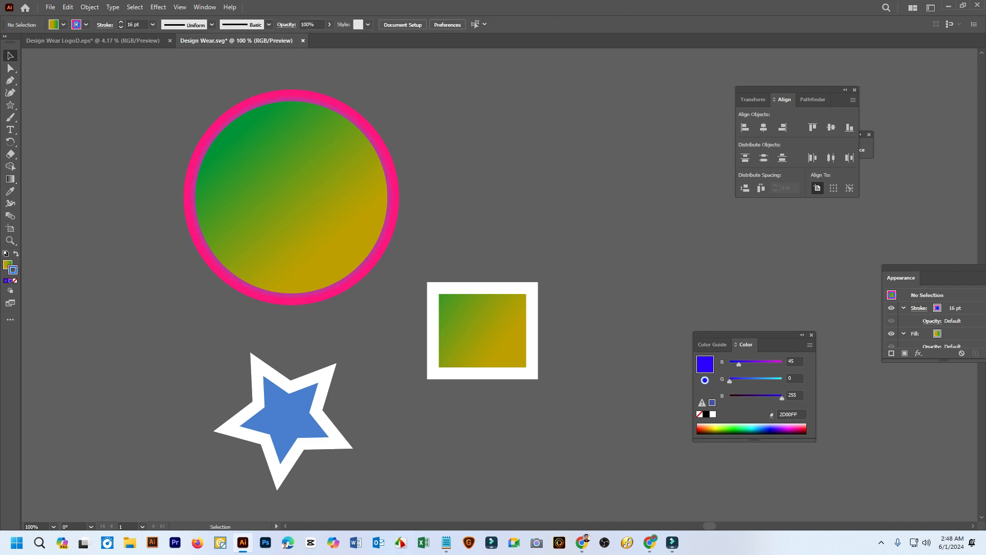
Delete the practice circle, rectangle and star, keeping the DW logo
scroll(325, 240, "up", 1)
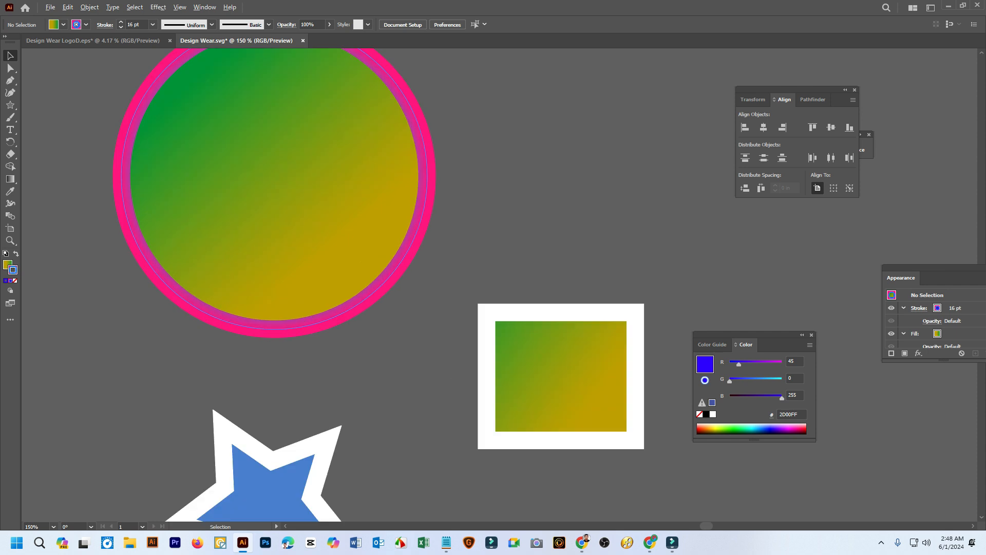
scroll(328, 248, "down", 3)
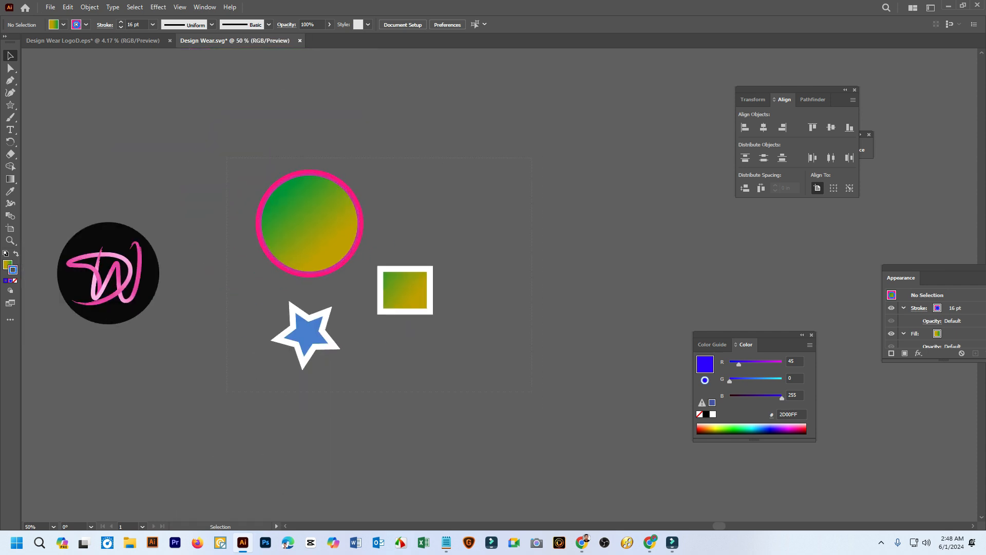
key("ctrl+a")
key("Delete")
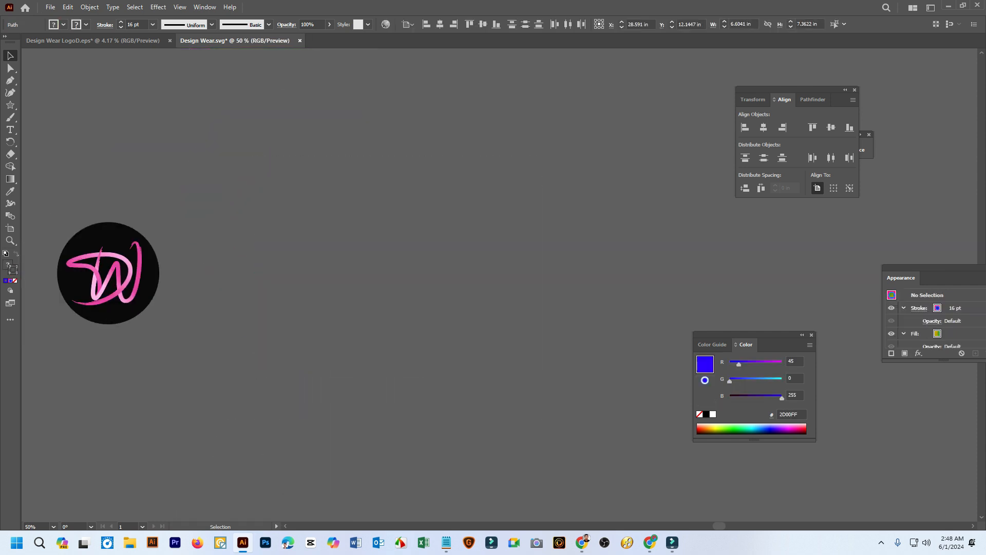
Scale the DW logo's black background circle uniformly to about 4.24 in across, without resizing the lettering
key("space")
left_click_drag(216, 268, 482, 269)
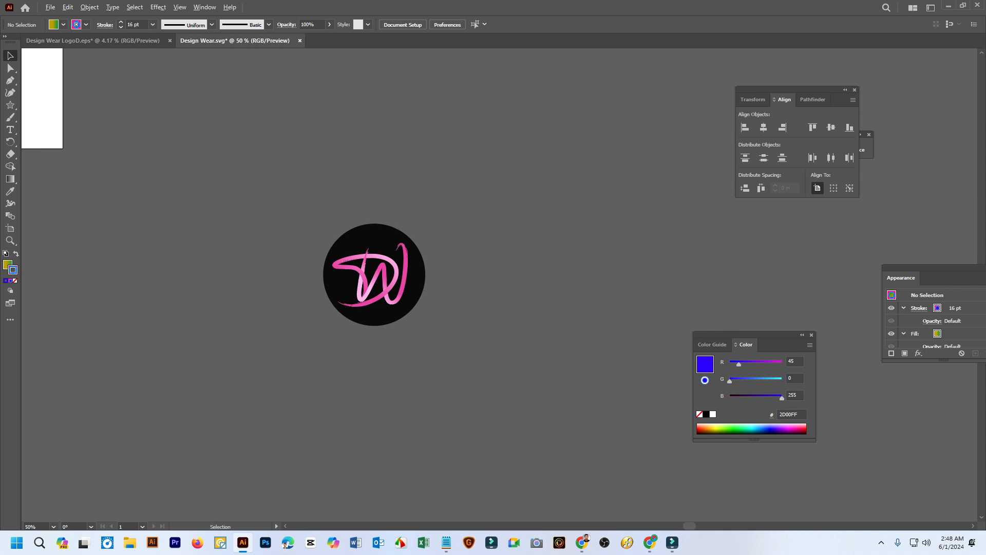
scroll(407, 334, "up", 2)
scroll(353, 262, "up", 1)
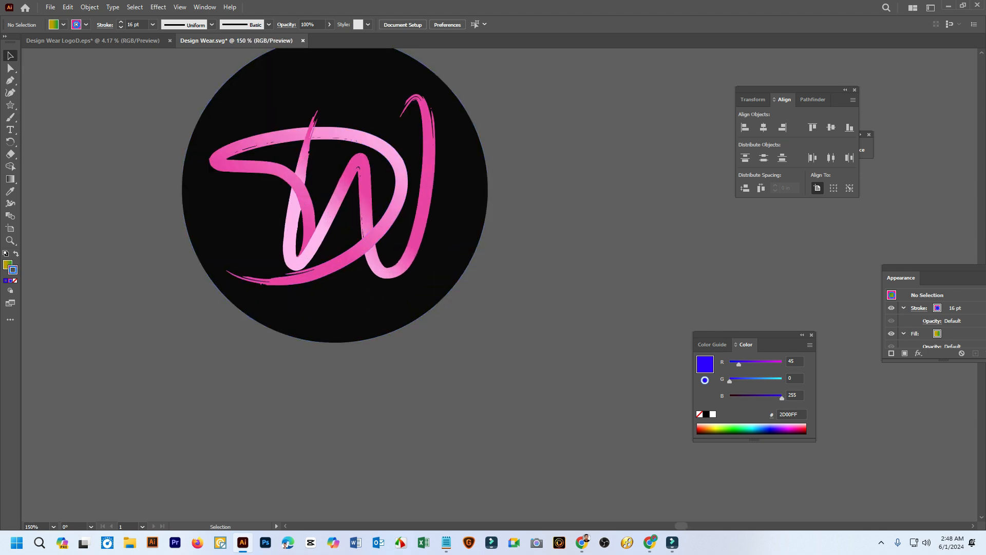
key("space")
left_click_drag(353, 262, 354, 322)
left_click(354, 360)
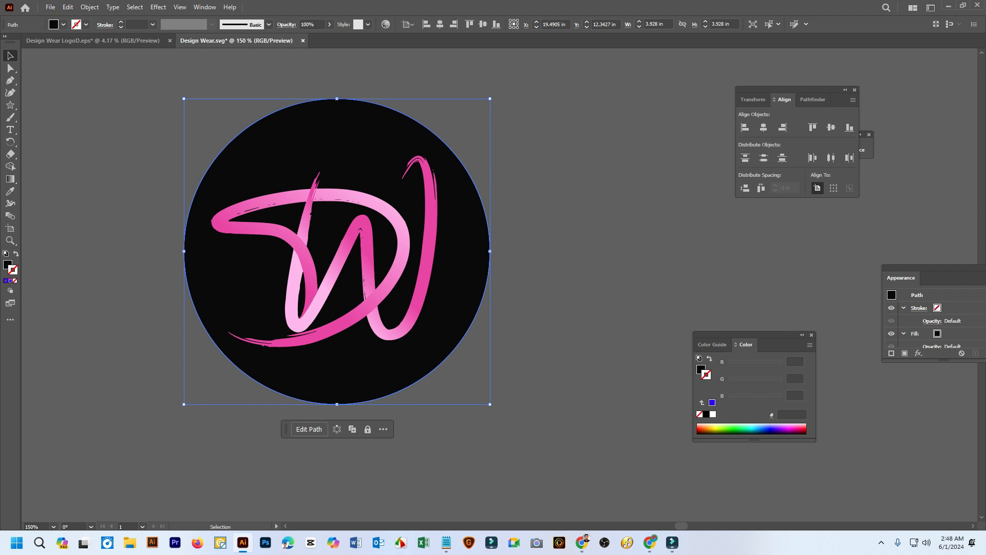
right_click(462, 220)
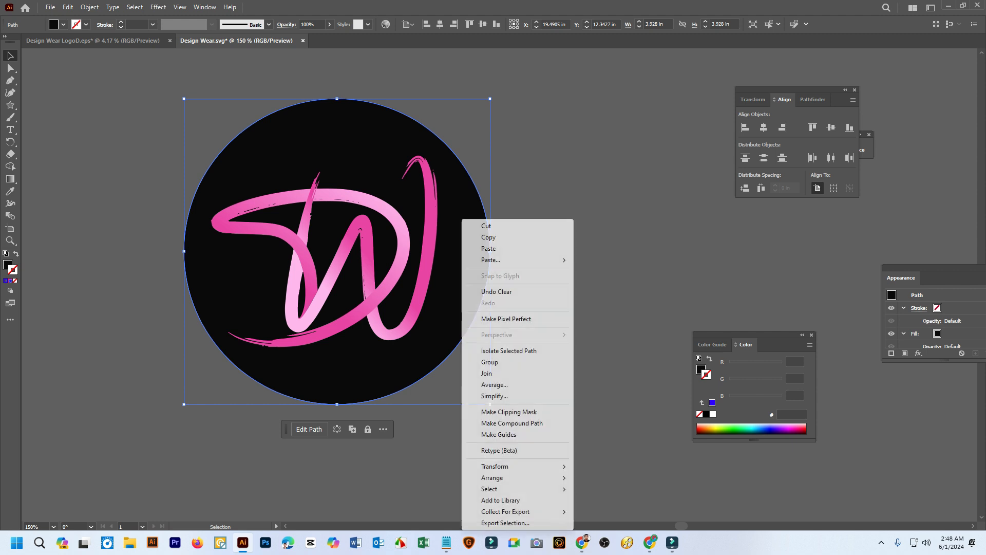
mouse_move(514, 466)
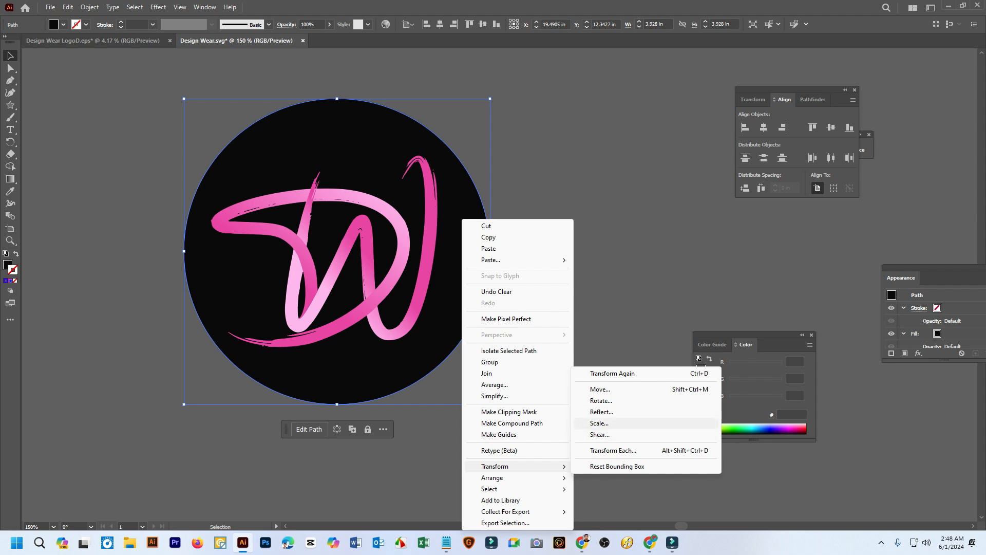
left_click(600, 423)
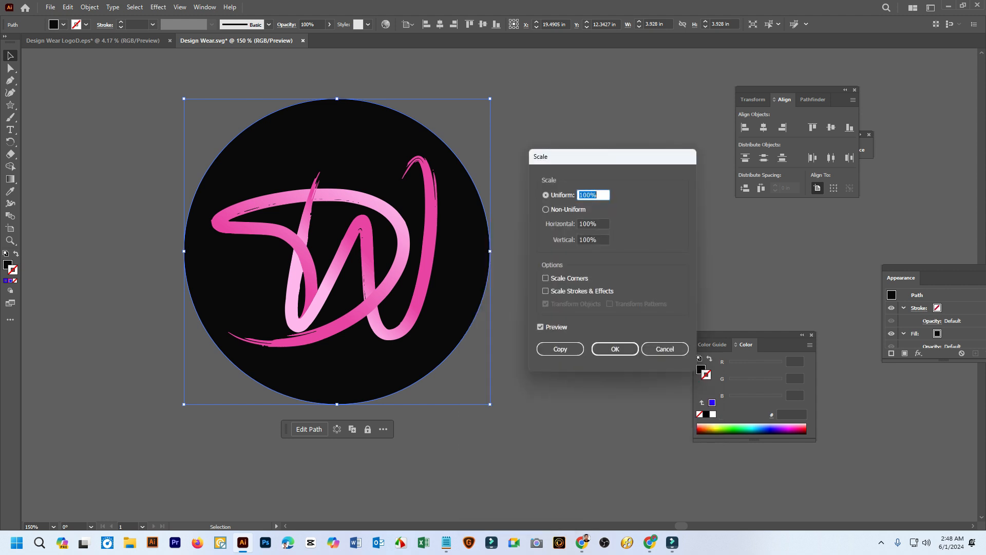
key("Up")
key("Up")
key("Up")
key("Up")
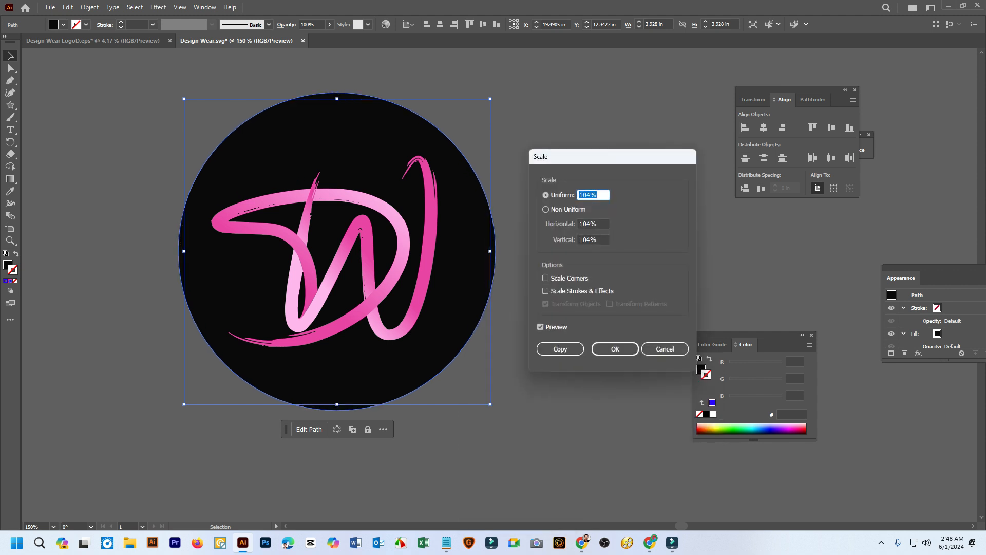
key("Up")
key("Up")
key("Up")
key("Up")
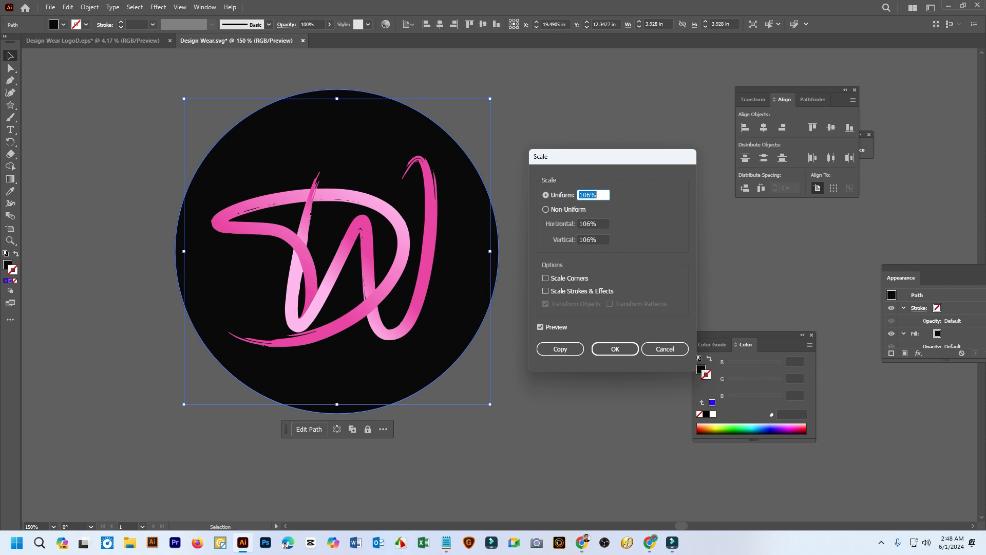
key("Return")
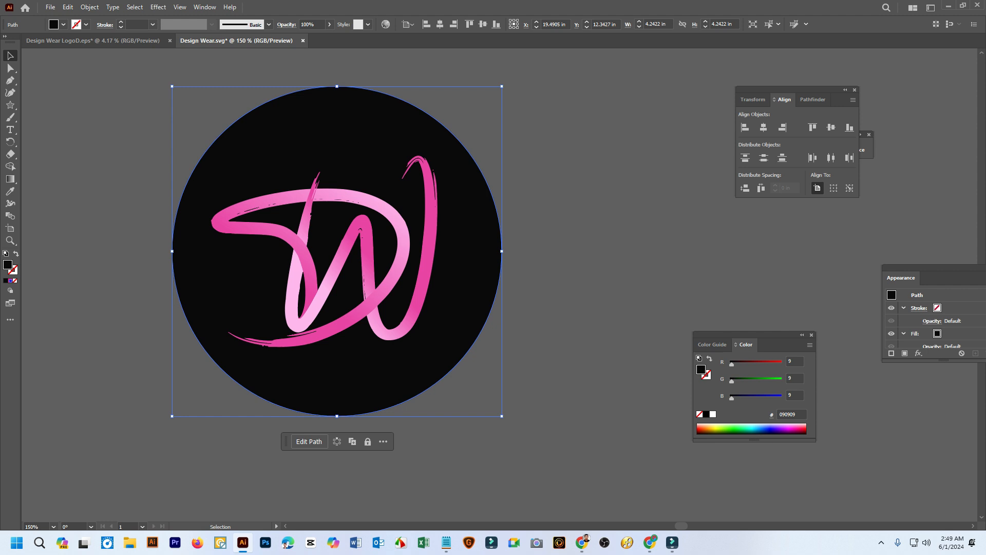
Remove the enlarged outer circle's fill and give it a 1 pt gradient stroke, keeping the circle selected
left_click(15, 281)
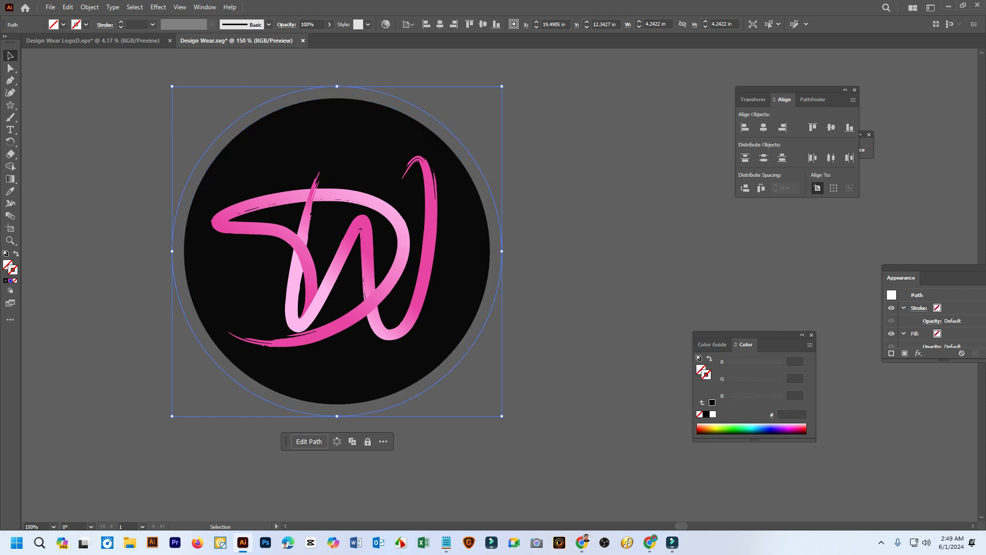
left_click(120, 22)
left_click(121, 22)
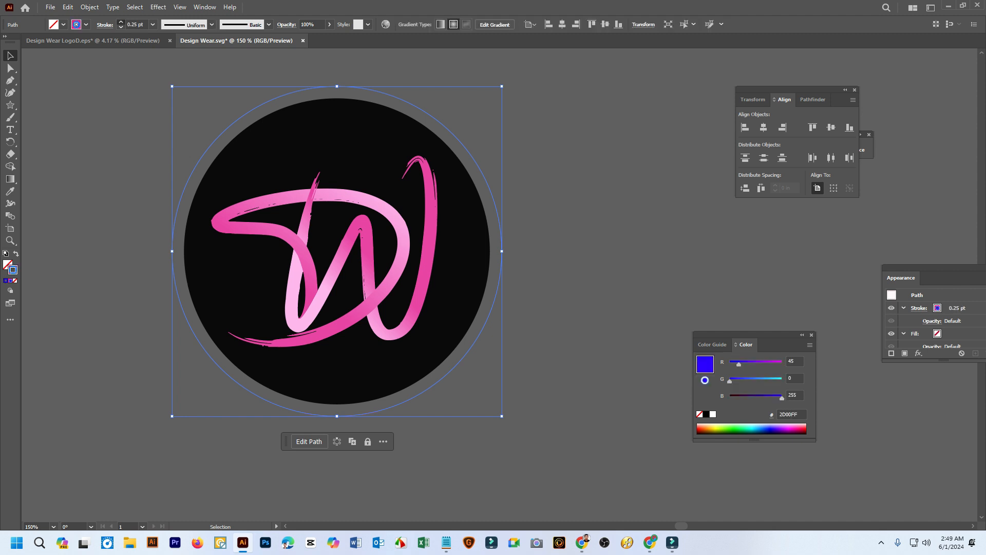
left_click(121, 22)
left_click(121, 22)
left_click(545, 149)
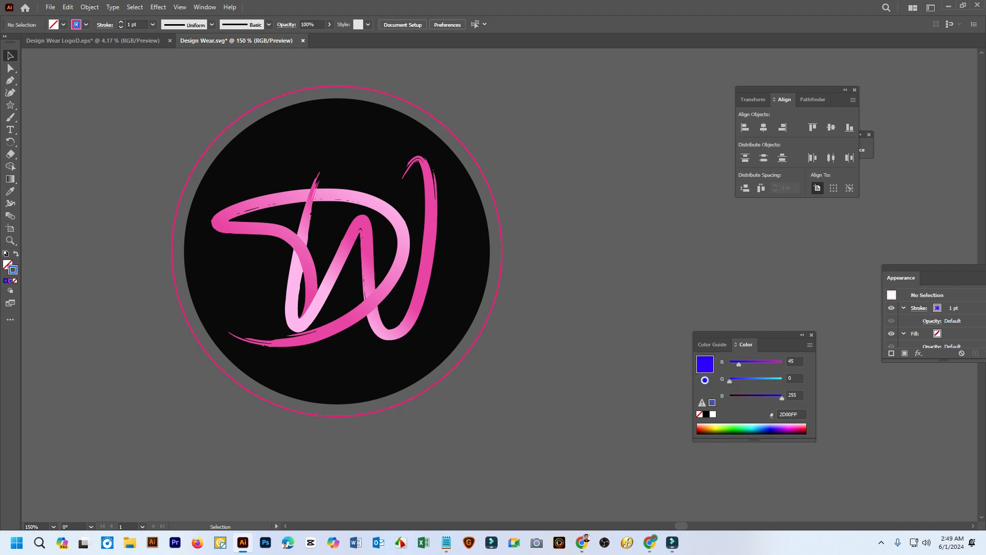
left_click(476, 163)
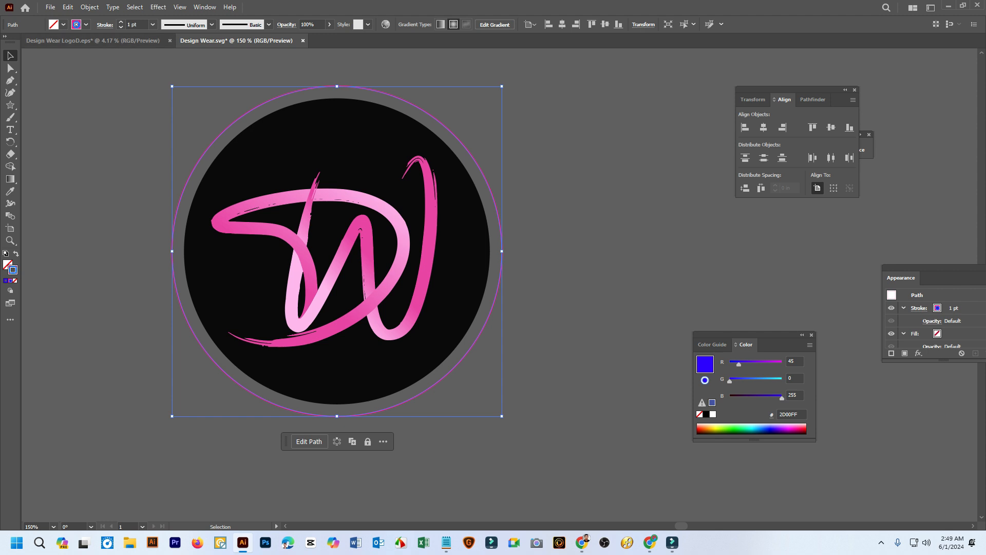
Examine the tagline lettering in the Design Wear LogoD.eps document and return to Design Wear.svg
left_click(92, 40)
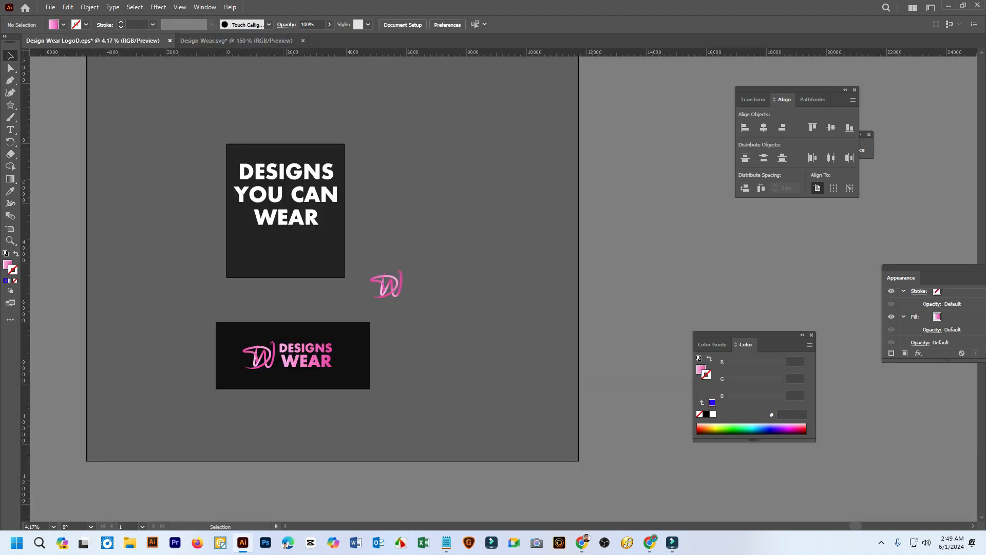
left_click(305, 195)
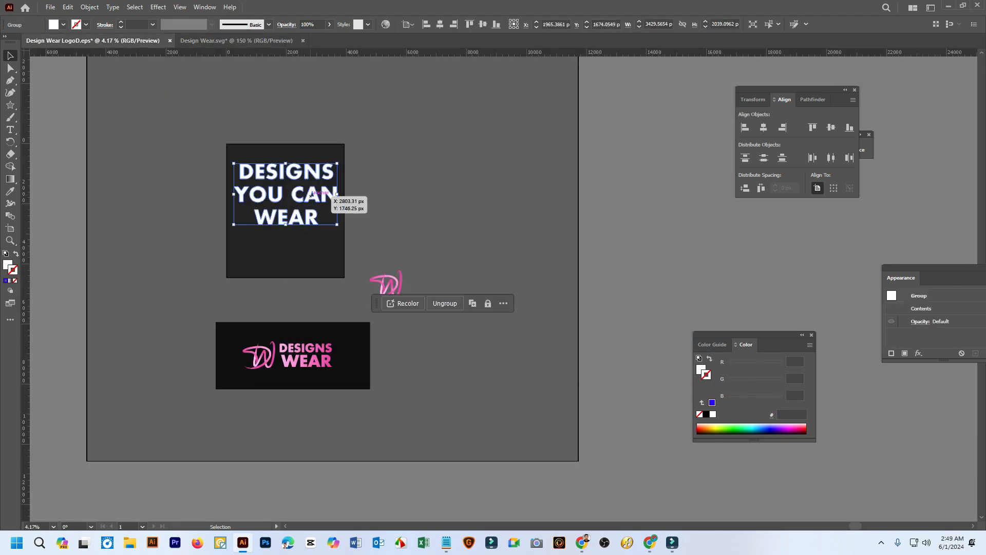
key("ctrl+plus")
key("ctrl+plus")
key("ctrl+plus")
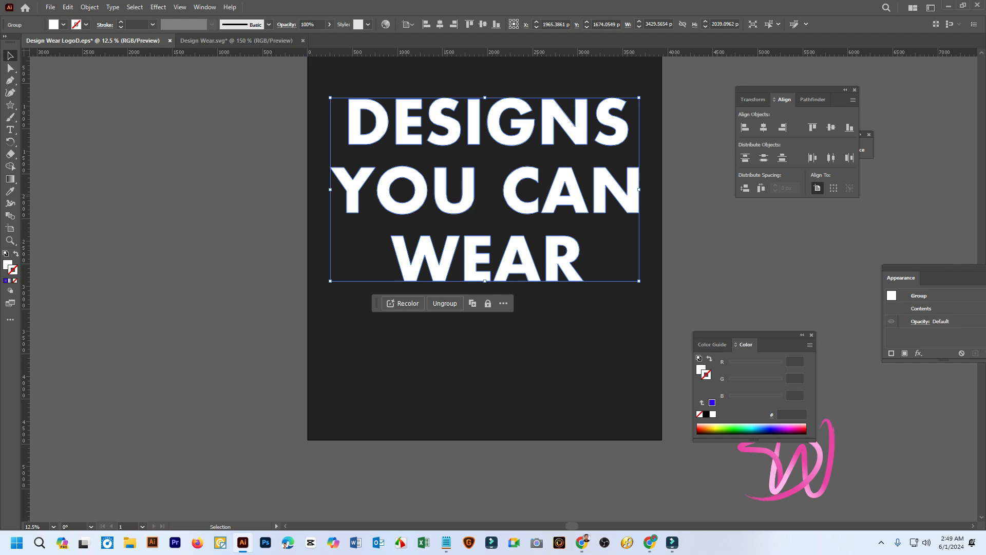
left_click_drag(591, 201, 485, 245)
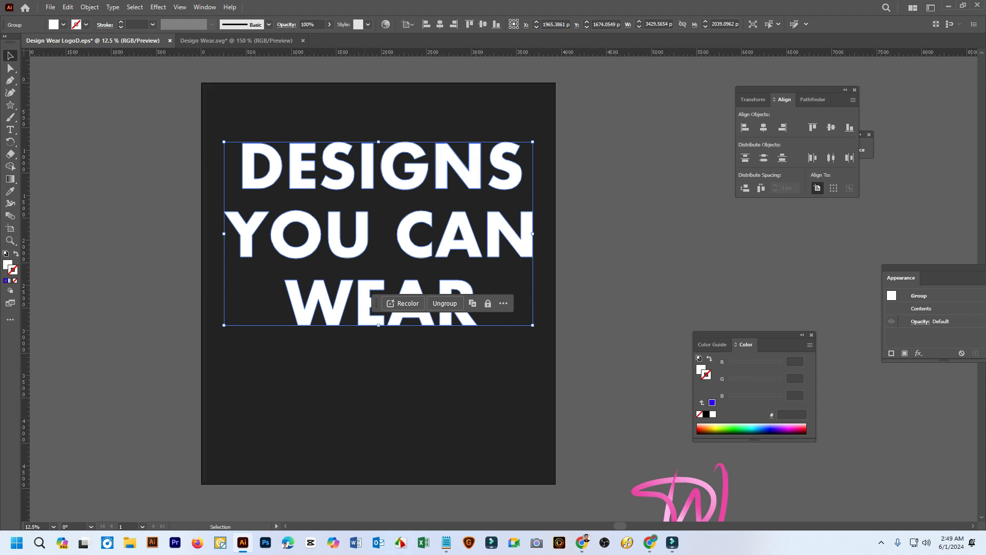
key("ctrl+Tab")
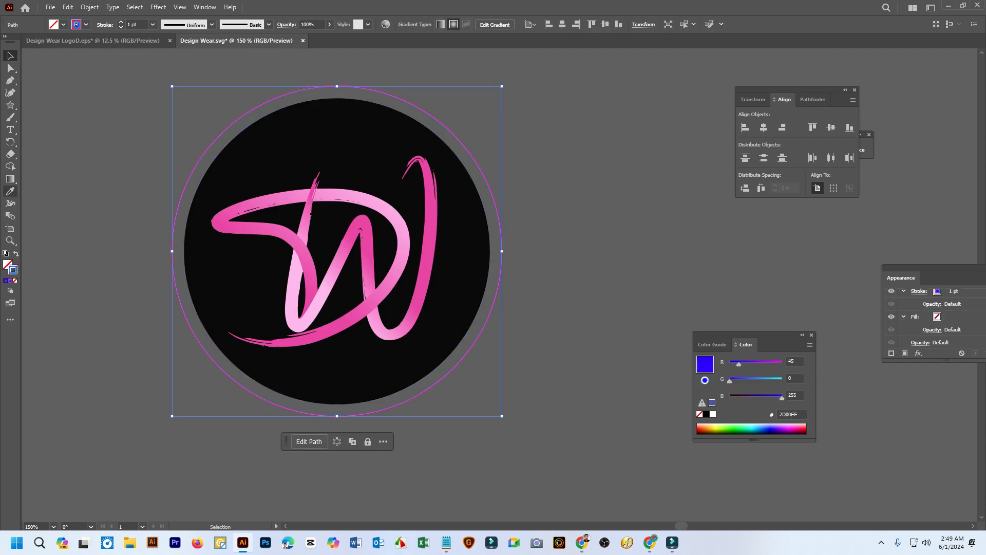
Convert the outer circle into a text path with Type on a Path, starting at its left anchor point
left_click(10, 130)
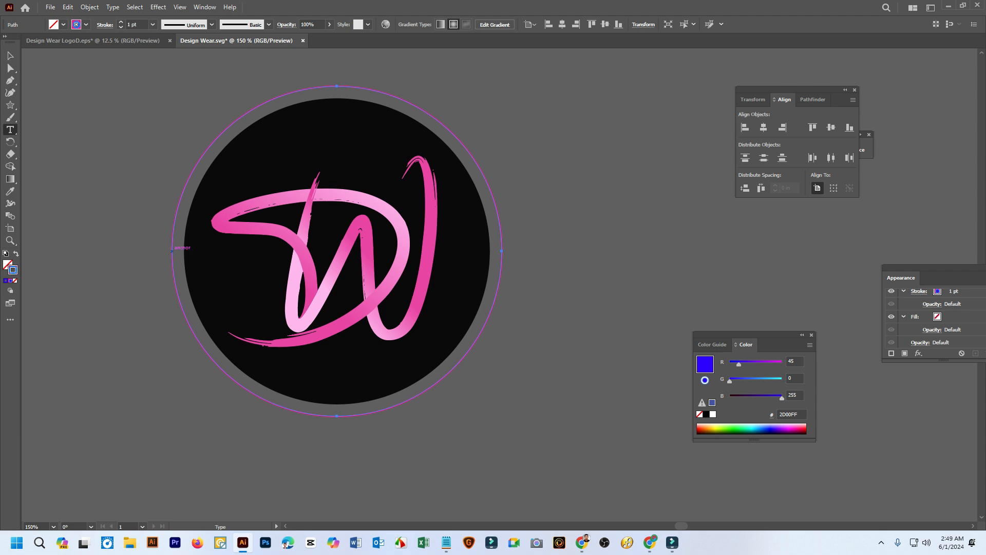
scroll(172, 252, "up", 4)
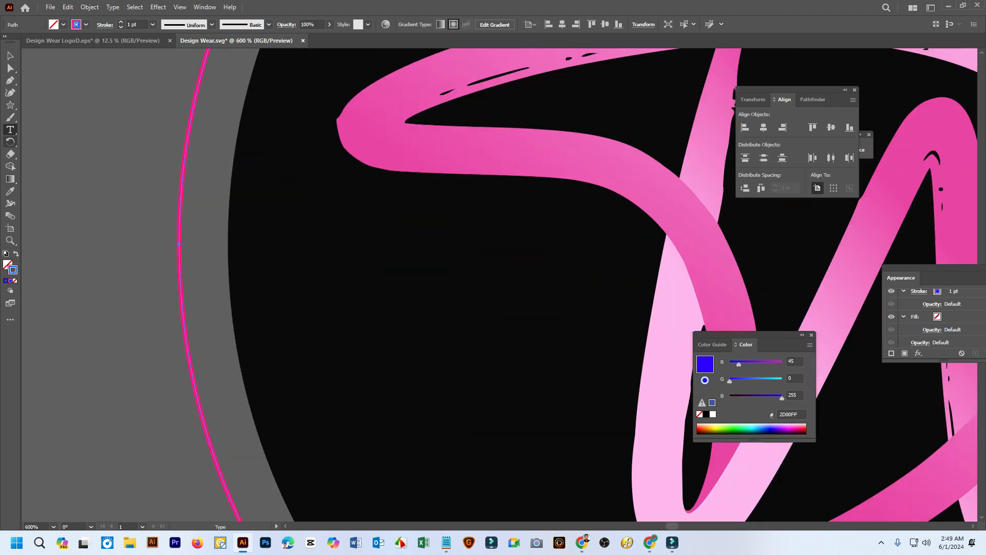
left_click(10, 131)
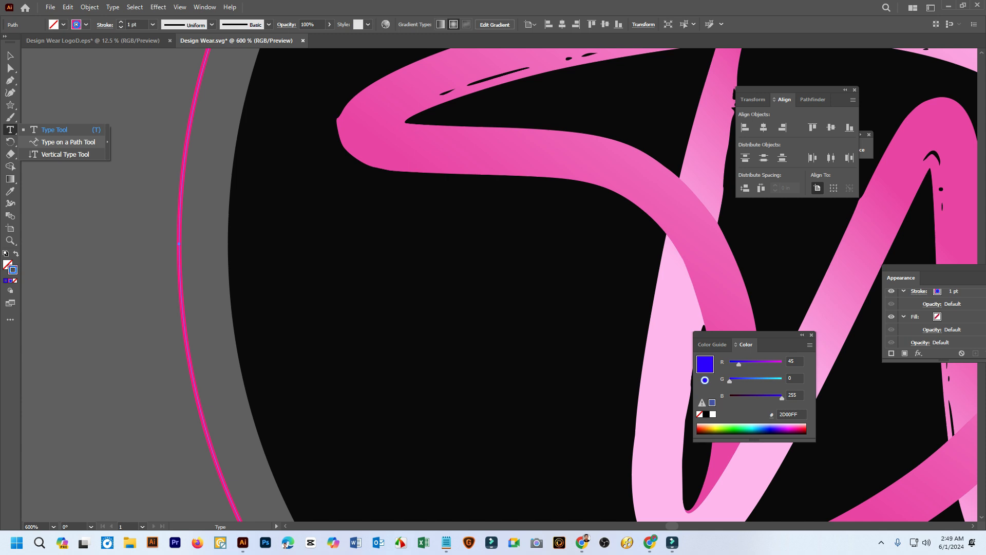
left_click(61, 142)
left_click(179, 243)
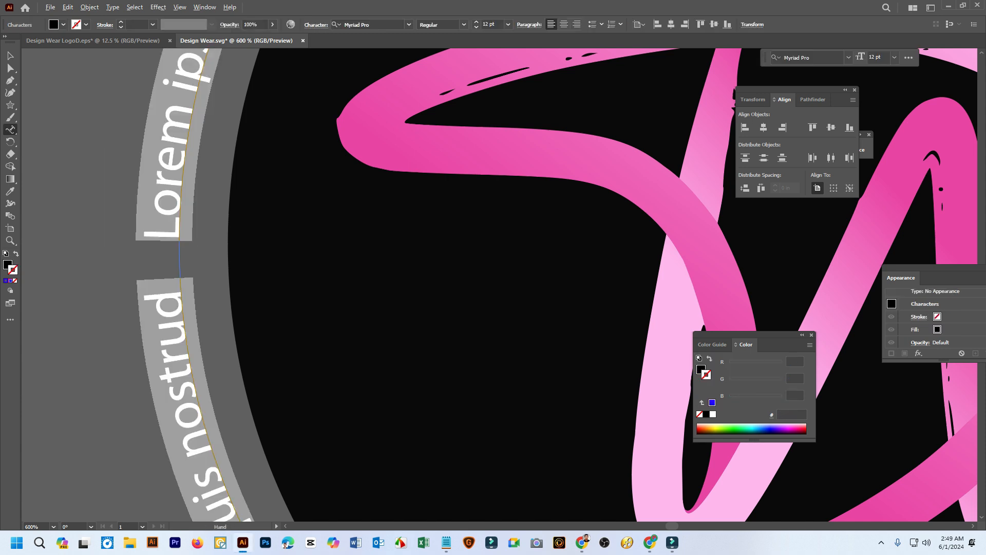
Delete all the placeholder text running around the outer circle path
scroll(179, 244, "down", 4)
scroll(160, 248, "up", 3)
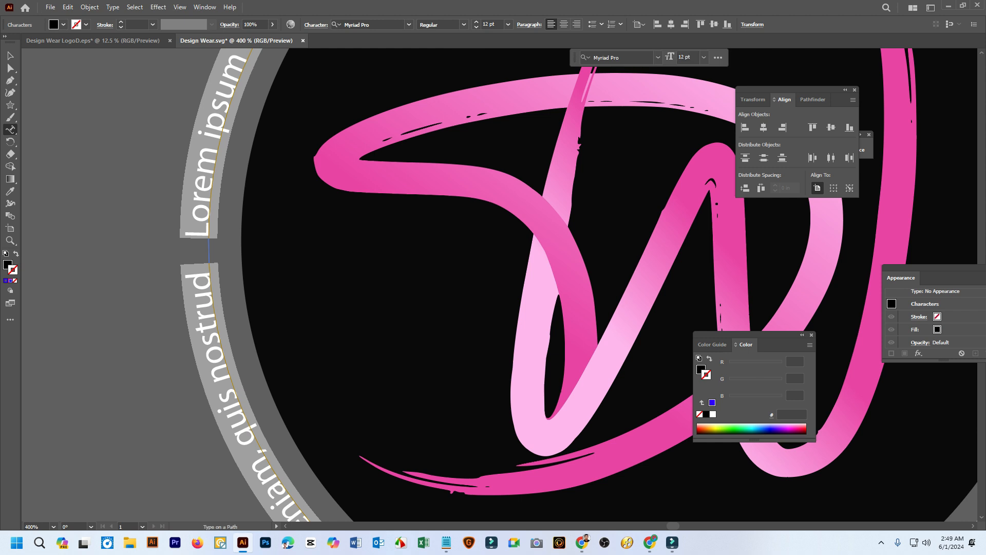
left_click(199, 238)
left_click_drag(198, 238, 215, 145)
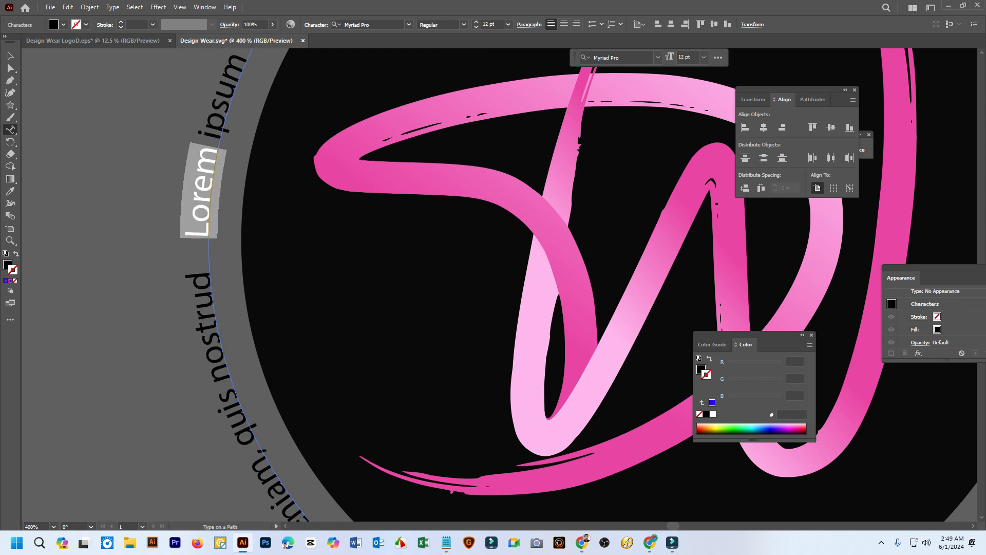
key("Delete")
key("Delete")
key("Delete")
key("Delete")
key("Delete")
key("Delete")
key("Delete")
key("Delete")
key("Delete")
key("Delete")
key("Delete")
key("Delete")
key("Delete")
key("Delete")
key("Delete")
key("Delete")
key("Delete")
key("Delete")
key("Delete")
key("Delete")
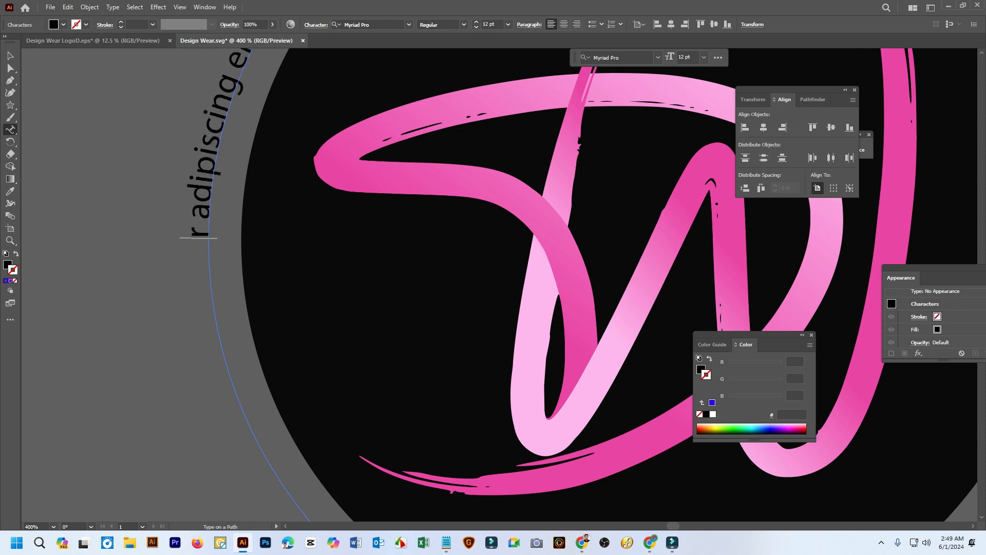
key("Delete")
key("Delete")
key("Delete")
key("Delete")
key("Delete")
key("Delete")
key("Delete")
key("Delete")
key("Delete")
key("Delete")
key("Delete")
key("Delete")
key("Delete")
key("Delete")
key("Delete")
key("Delete")
key("Delete")
key("Delete")
key("Delete")
key("Delete")
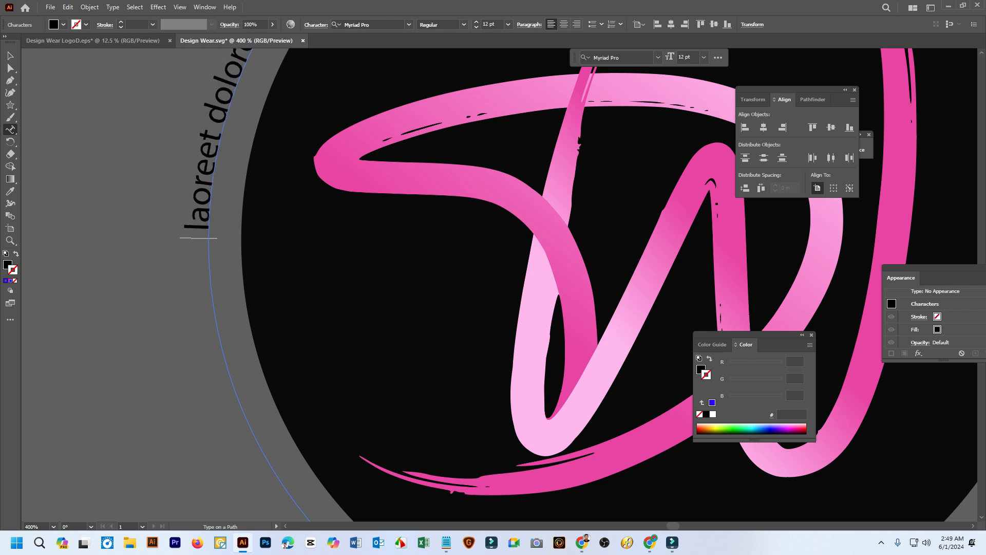
key("Delete")
key("Delete")
key("Delete")
key("Delete")
key("Delete")
key("Delete")
key("Delete")
key("Delete")
key("Delete")
key("Delete")
key("Delete")
key("Delete")
key("Delete")
key("Delete")
key("Delete")
key("Delete")
key("Delete")
key("Delete")
key("Delete")
key("Delete")
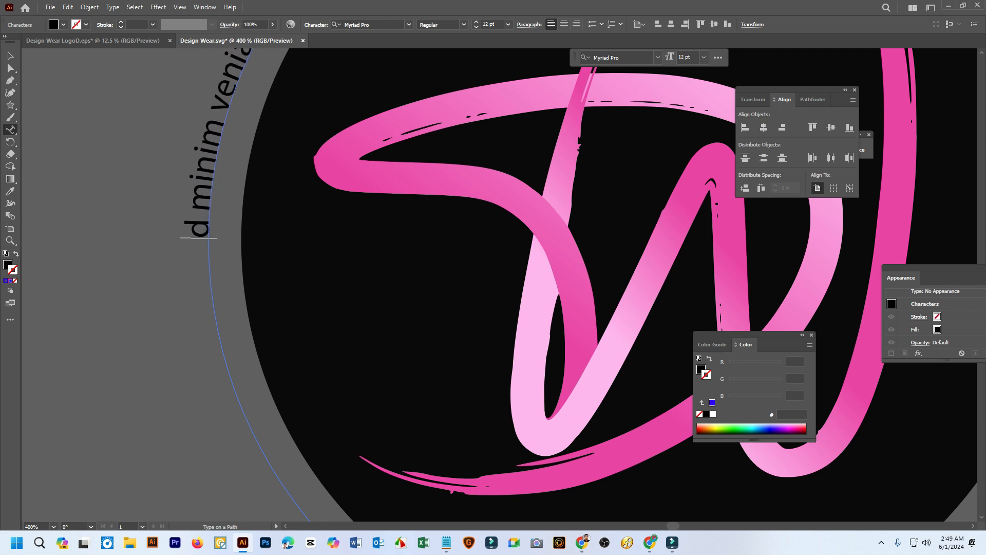
key("Delete")
key("Delete")
key("Delete")
key("Delete")
key("Delete")
key("Delete")
key("Delete")
key("Delete")
key("Delete")
key("Delete")
key("Delete")
key("Delete")
key("Delete")
key("Delete")
key("Delete")
key("Delete")
key("Delete")
key("Delete")
key("Delete")
key("Delete")
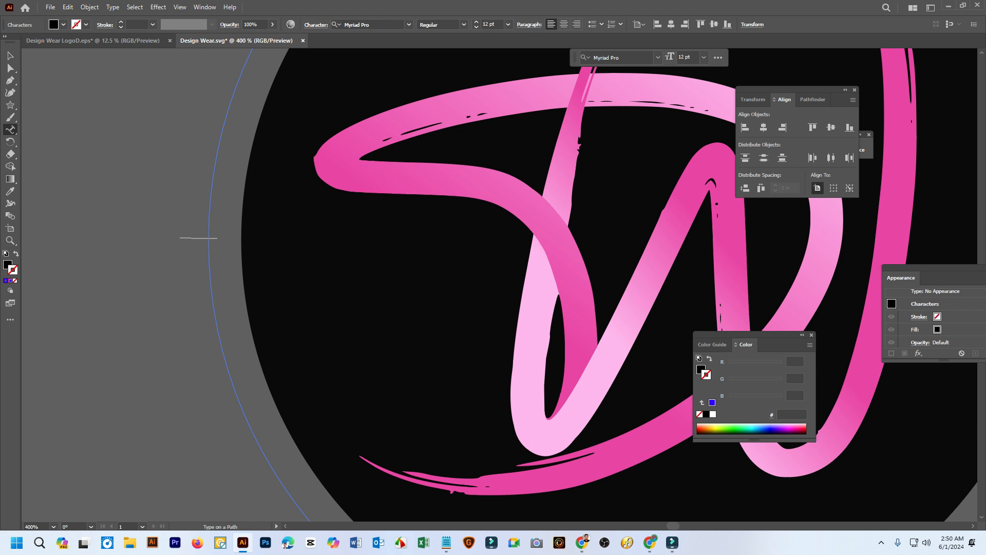
Enter DESIGNS YOU CAN WEAR along the outer circle, finish text editing and select the curved text object
type("DESIGNS")
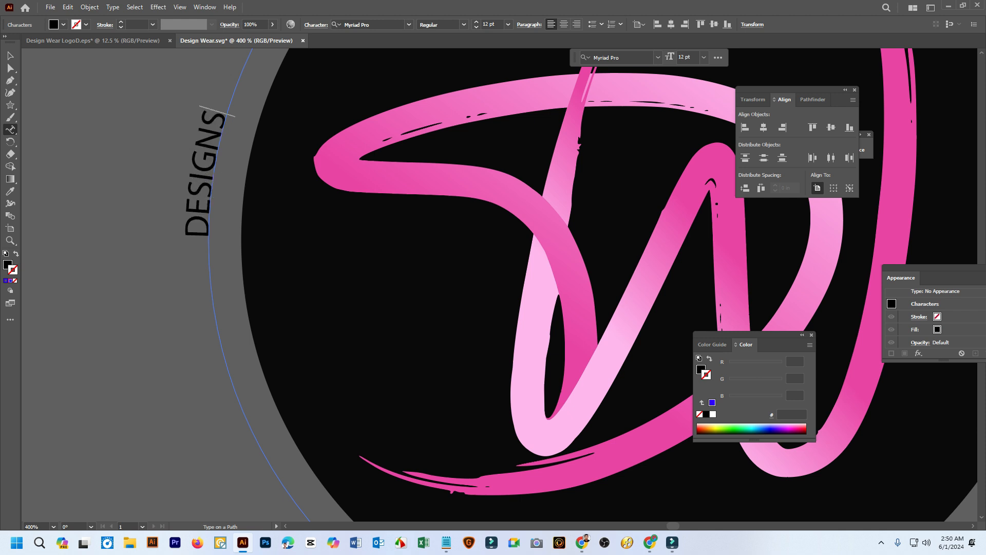
type(" YOU")
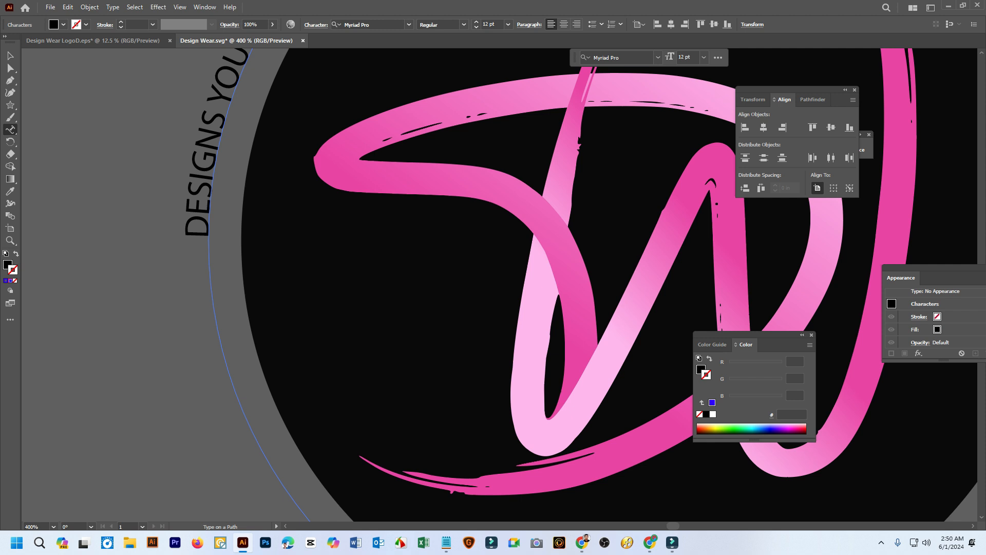
scroll(223, 166, "down", 4)
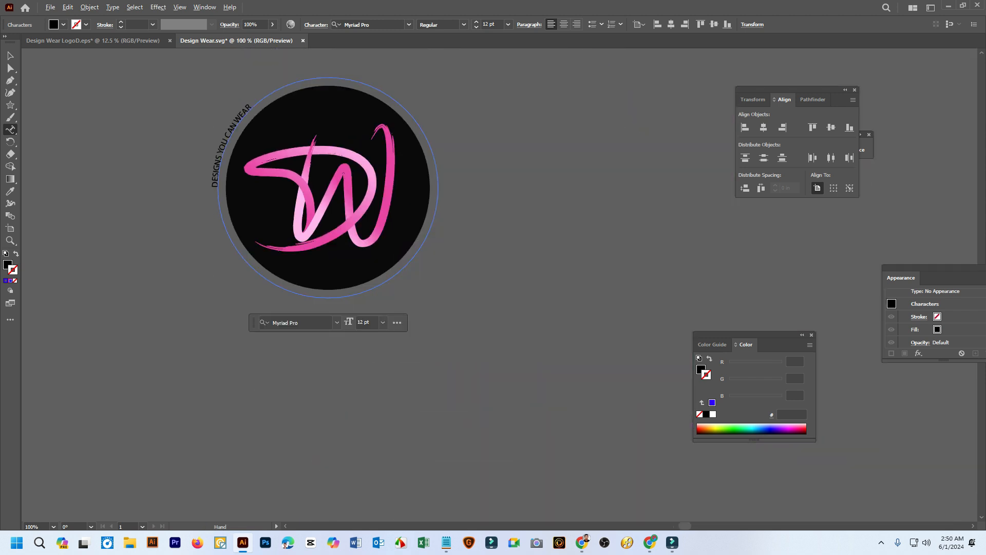
scroll(249, 122, "up", 2)
key("Escape")
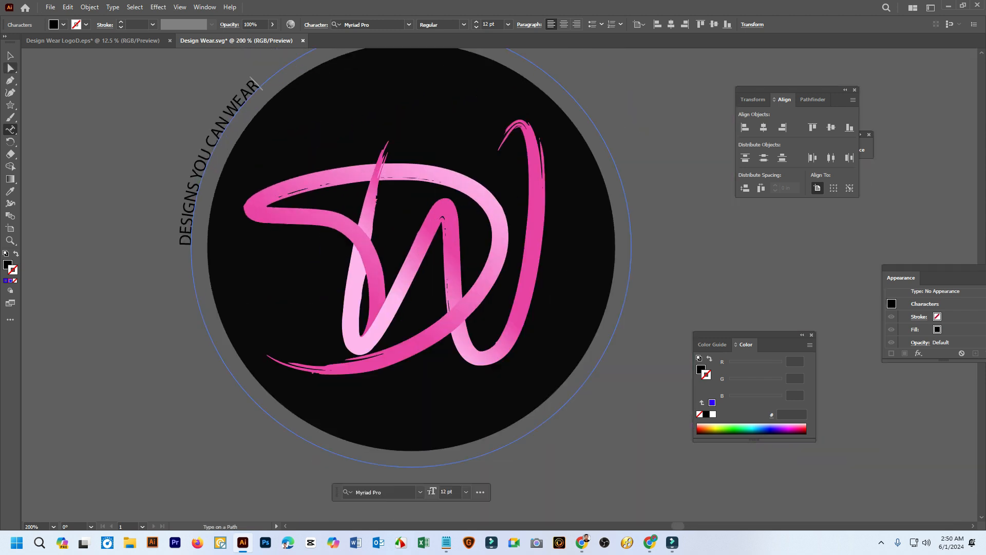
left_click(167, 126)
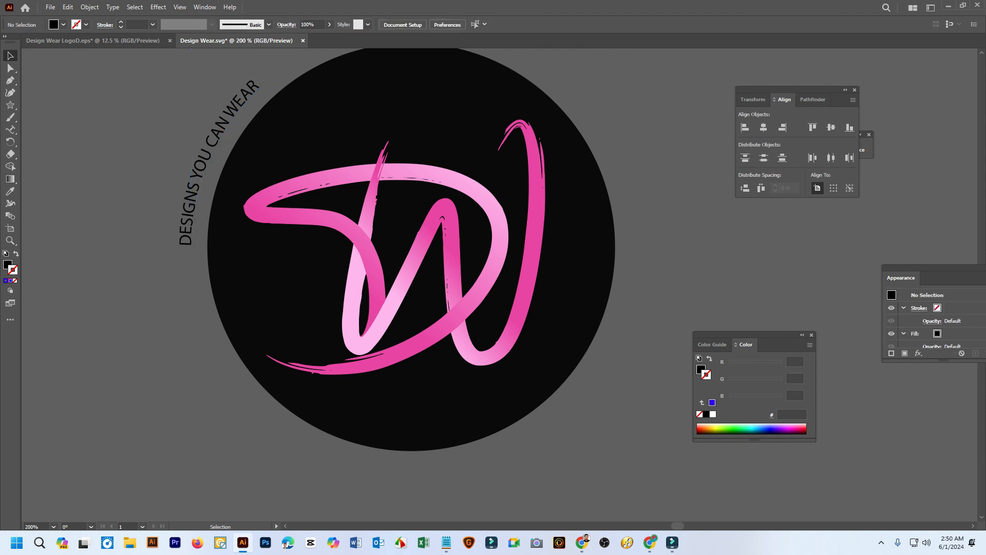
left_click(219, 143)
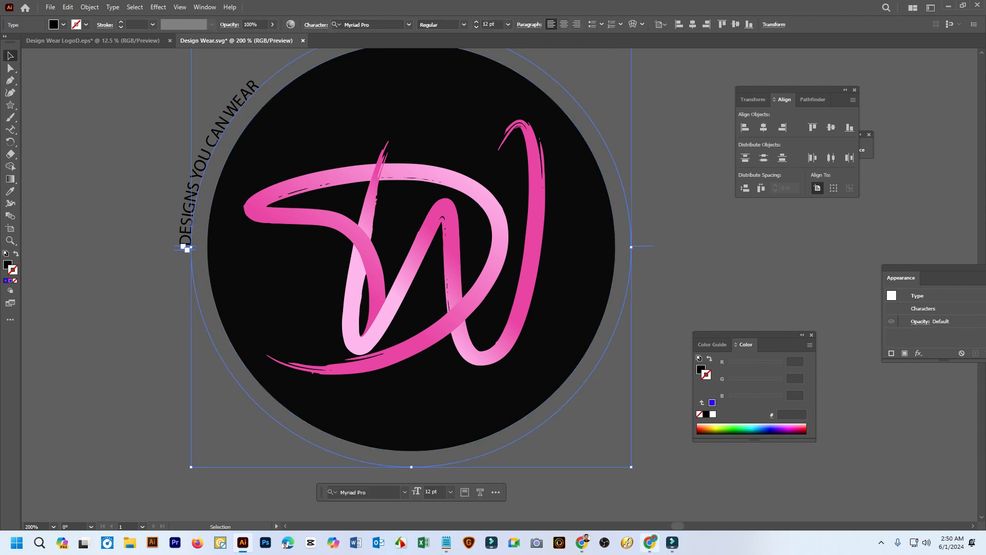
Switch to the Google Meet call, admit the waiting participant and return to Illustrator
mouse_move(582, 542)
left_click(524, 492)
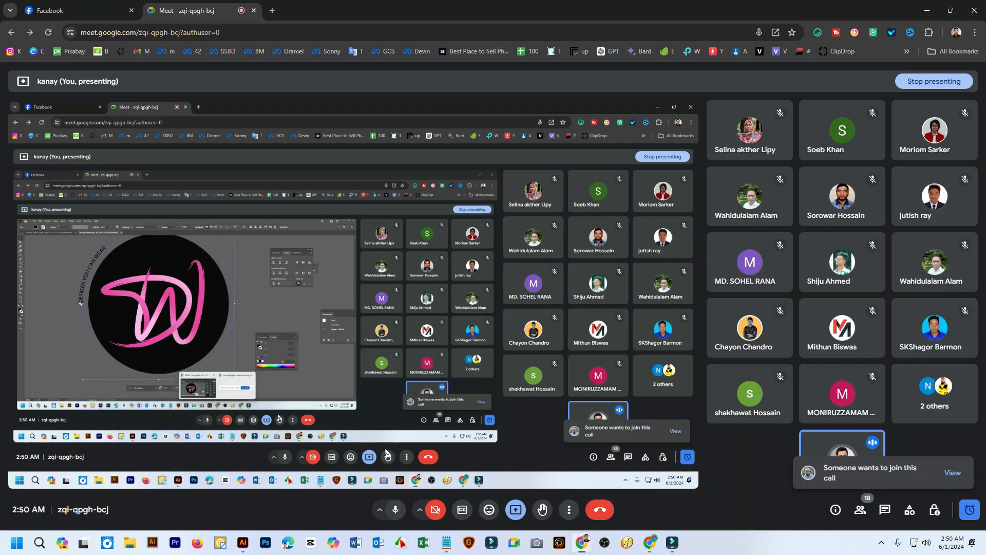
left_click(952, 473)
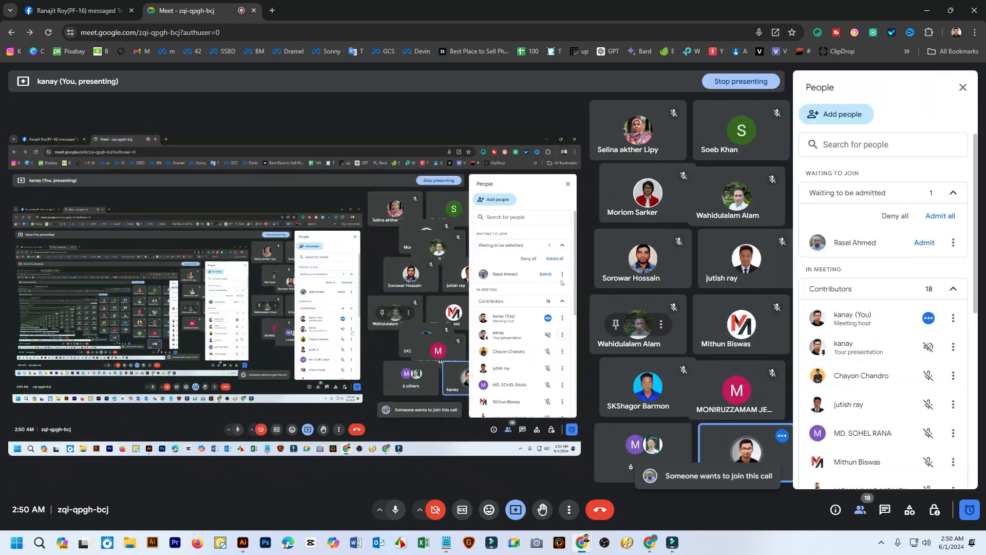
left_click(927, 243)
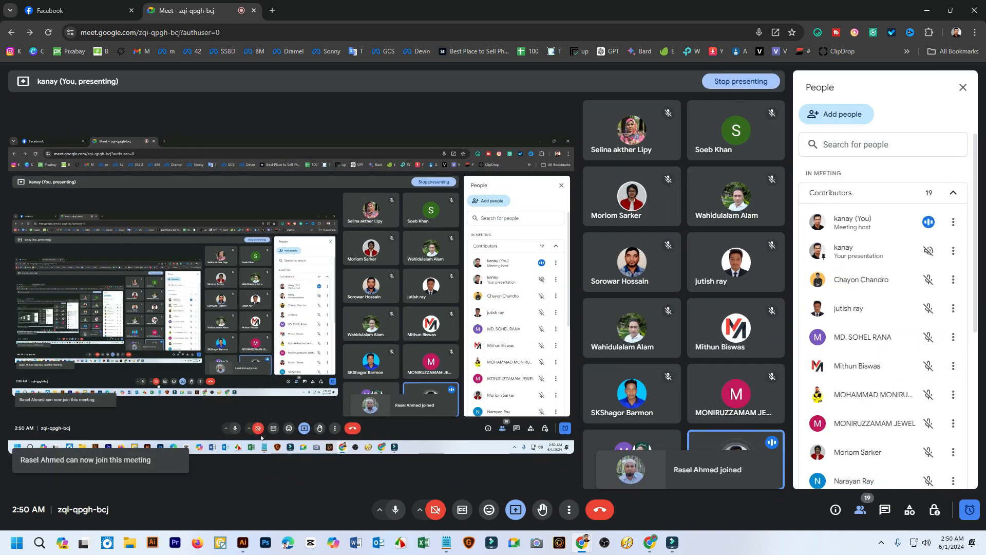
left_click(243, 543)
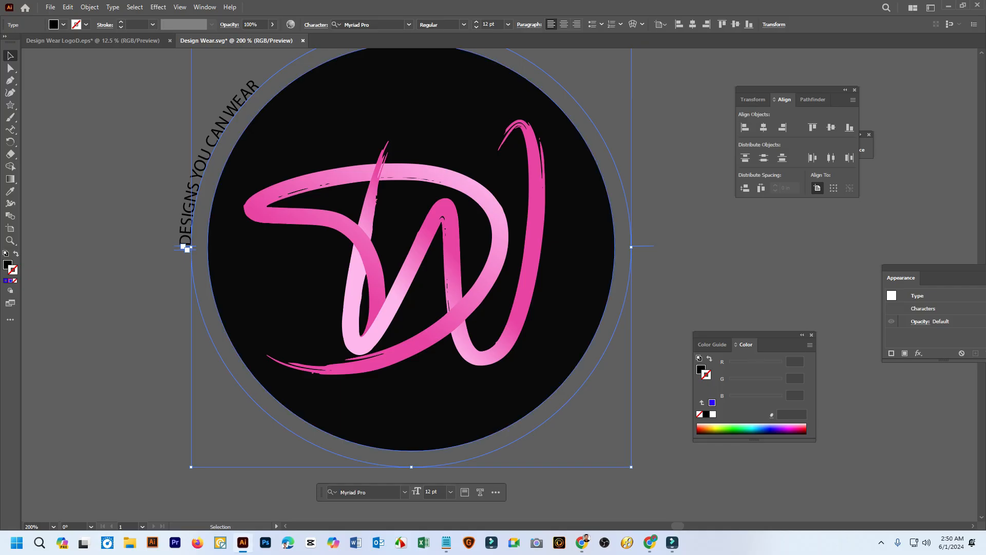
scroll(224, 185, "up", 2)
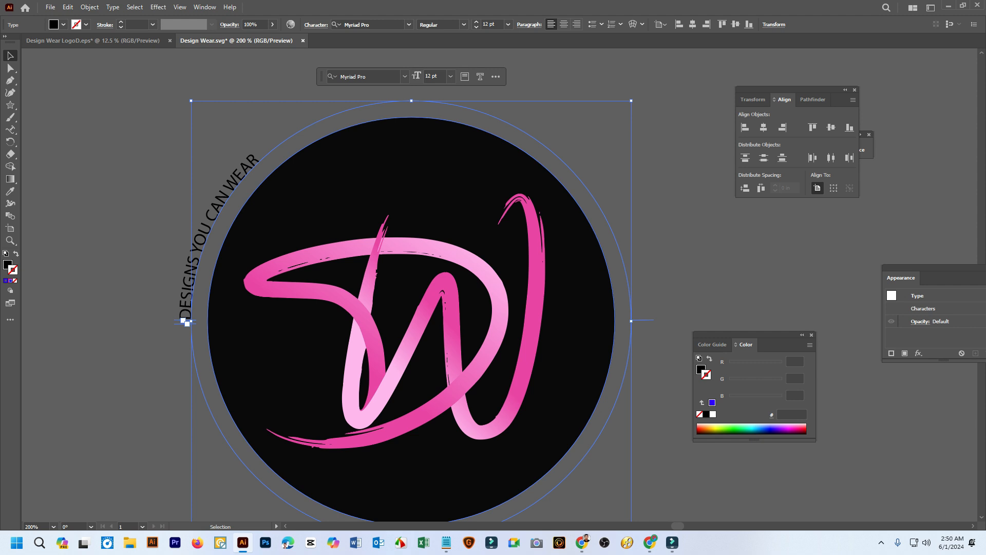
left_click(163, 216)
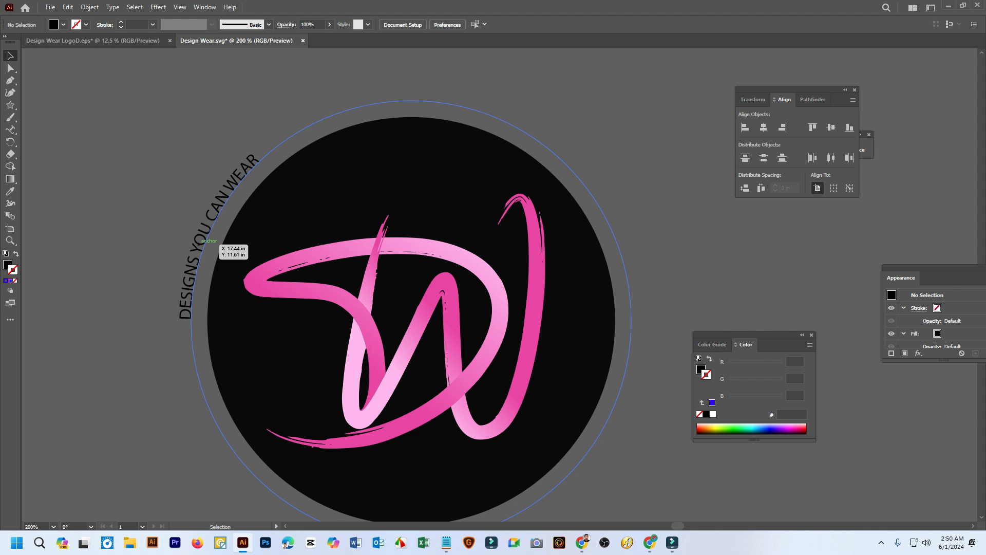
scroll(205, 241, "up", 1)
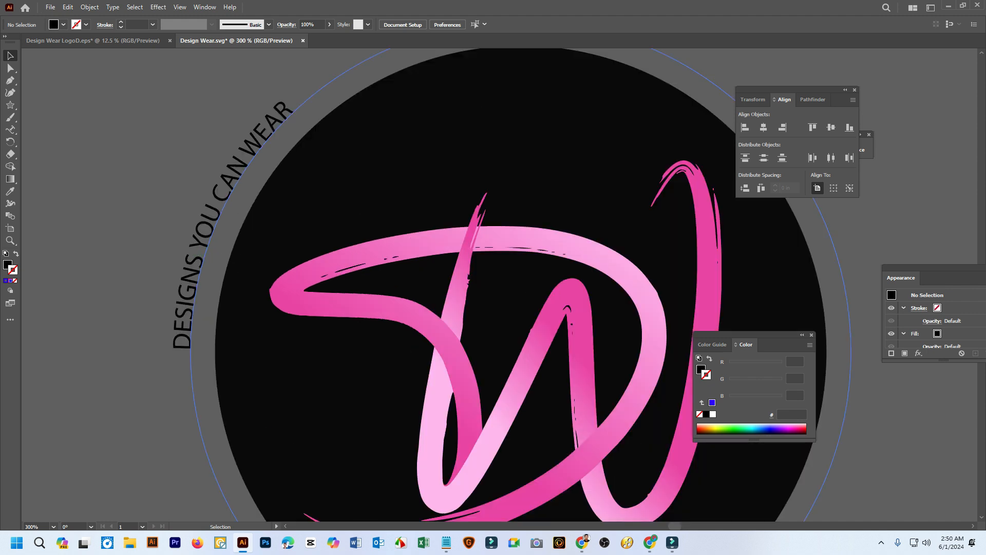
scroll(186, 334, "up", 1)
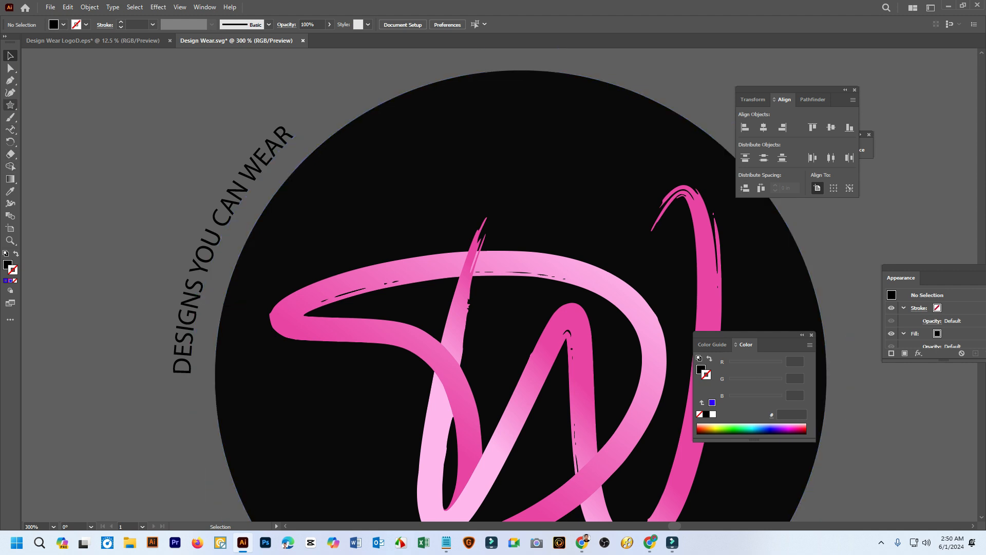
Select the whole DESIGNS YOU CAN WEAR tagline on the circular path and set its font size to 51 pt
left_click(10, 129)
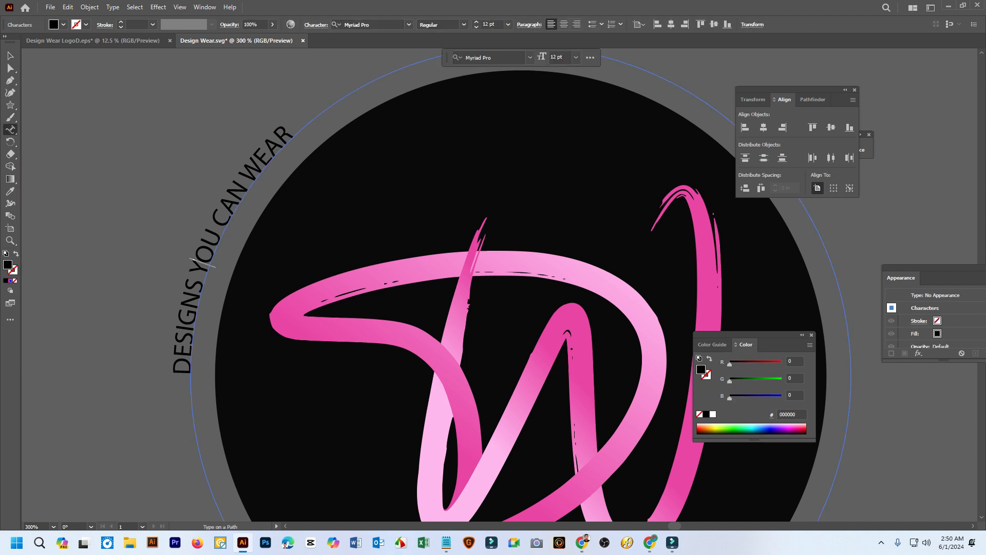
left_click_drag(184, 371, 294, 132)
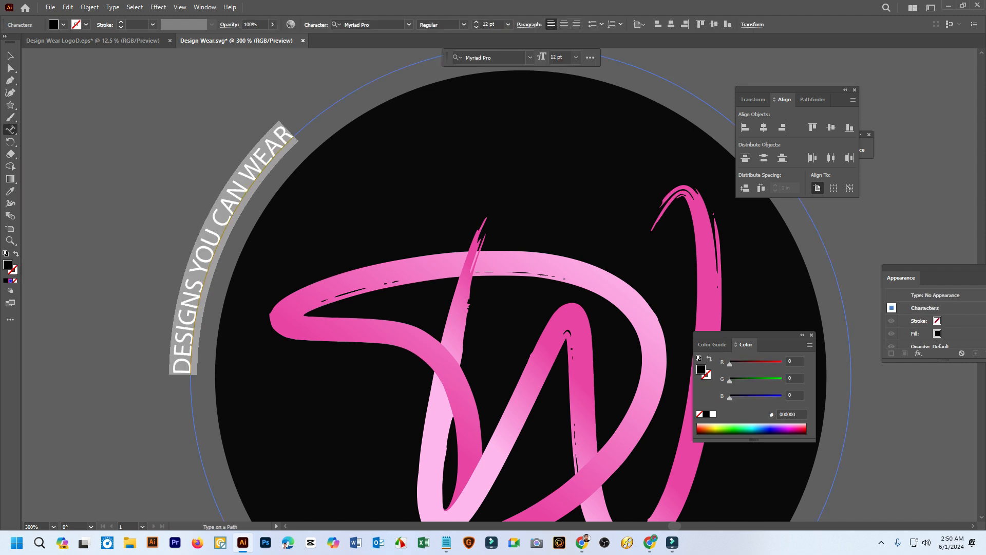
key("ctrl+1")
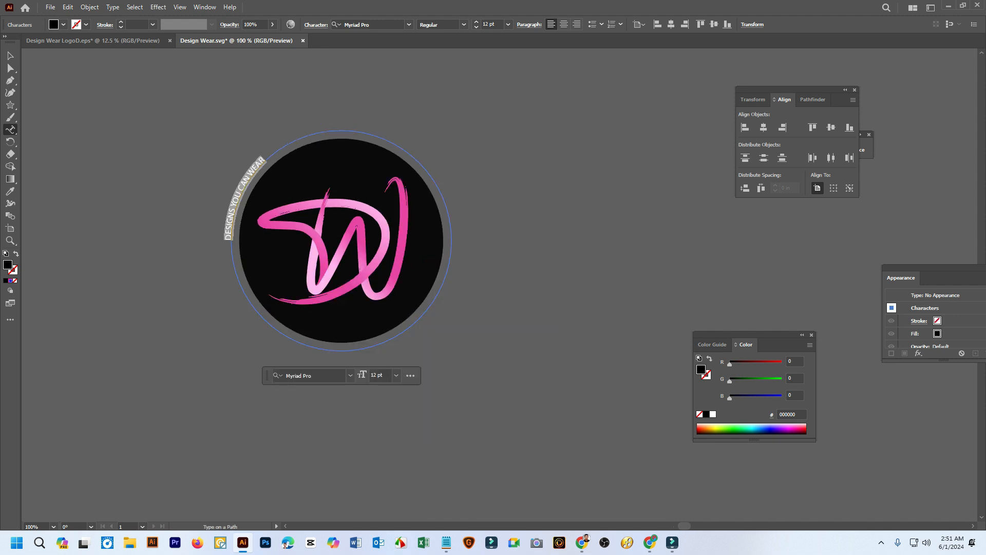
left_click(488, 25)
scroll(487, 25, "up", 13)
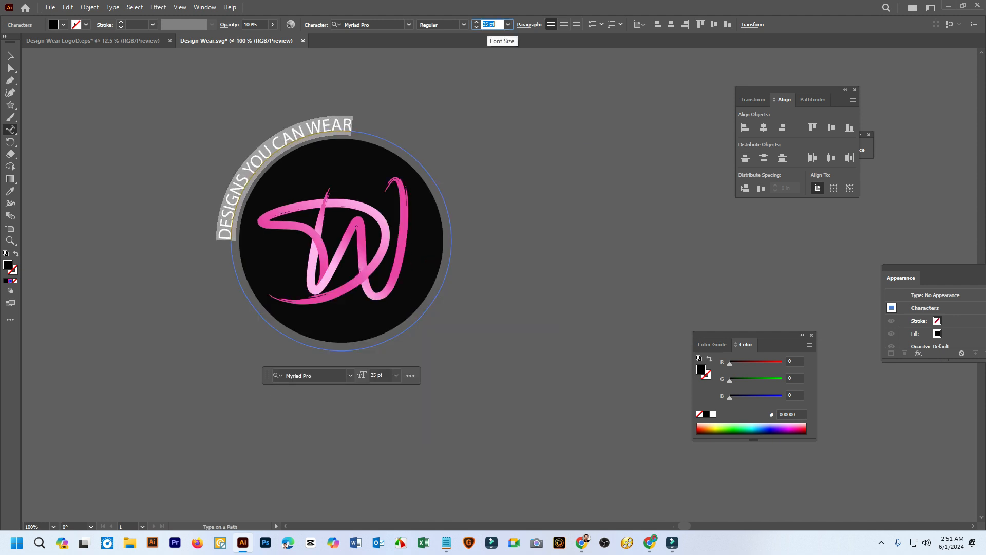
scroll(487, 25, "up", 20)
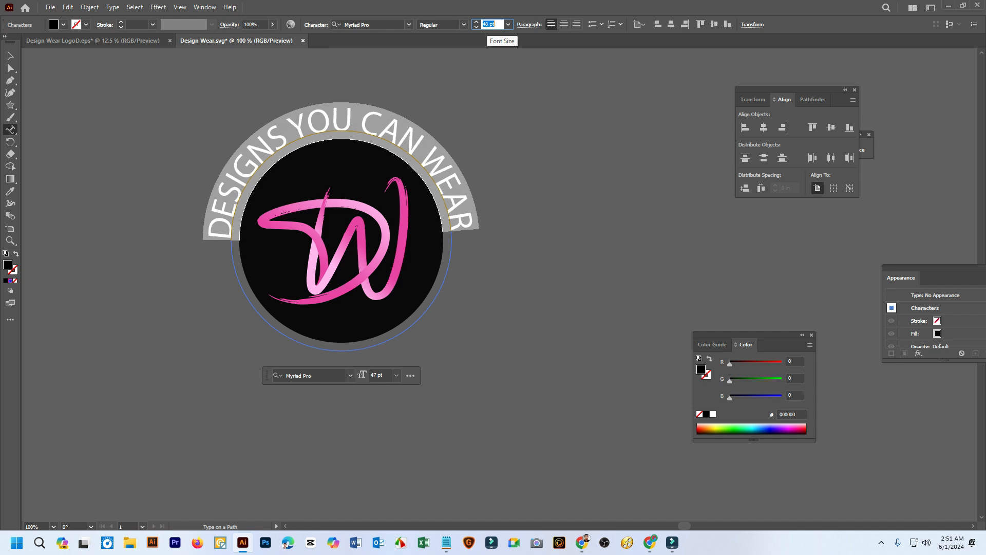
scroll(488, 24, "up", 3)
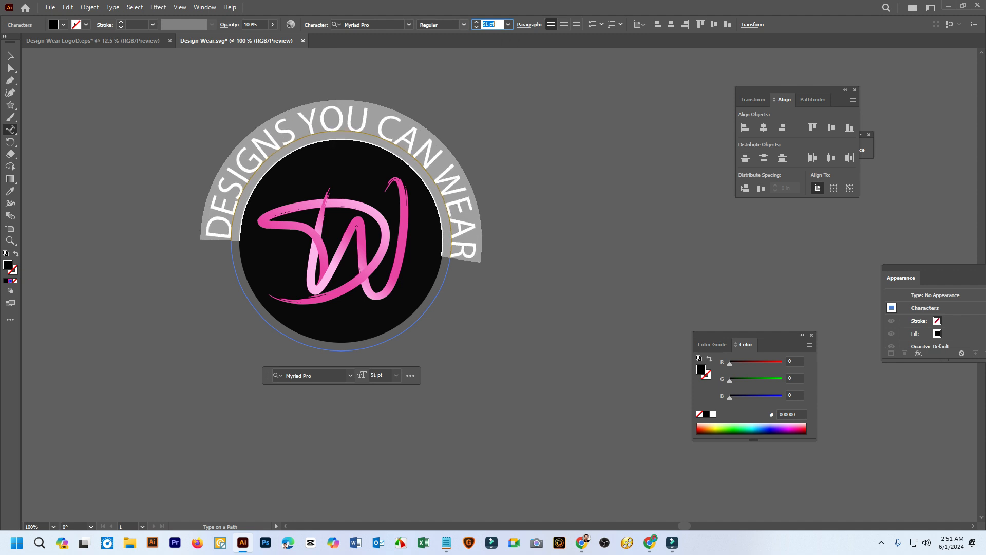
Try different fonts on the curved tagline and settle on Nueva Std Bold
left_click(359, 24)
key("Down")
key("Down")
key("Down")
key("Down")
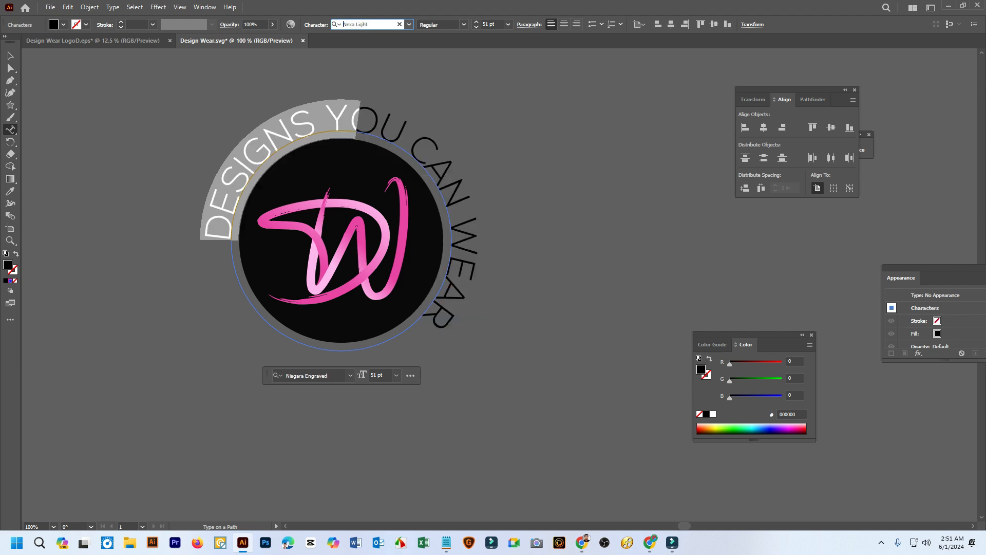
key("Down")
key("Up")
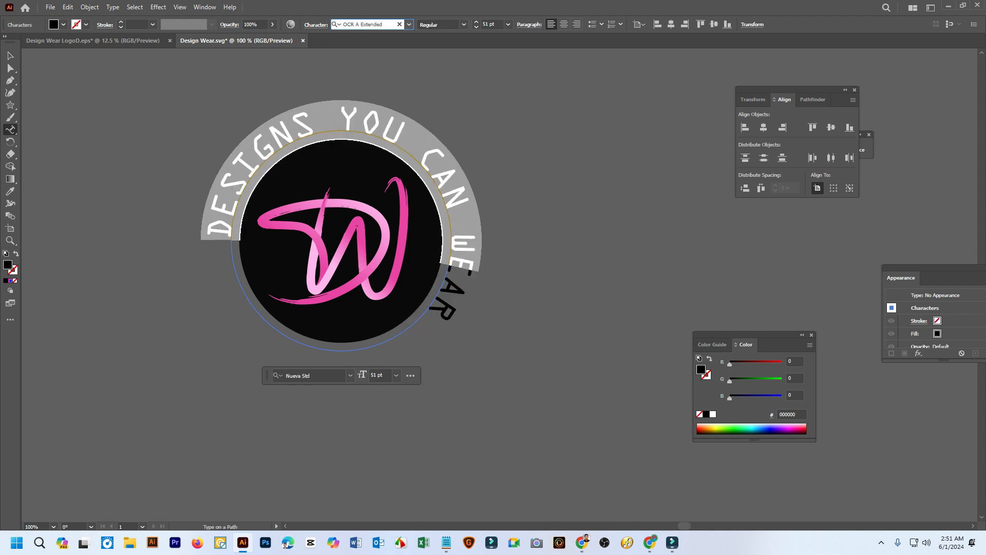
left_click(323, 123)
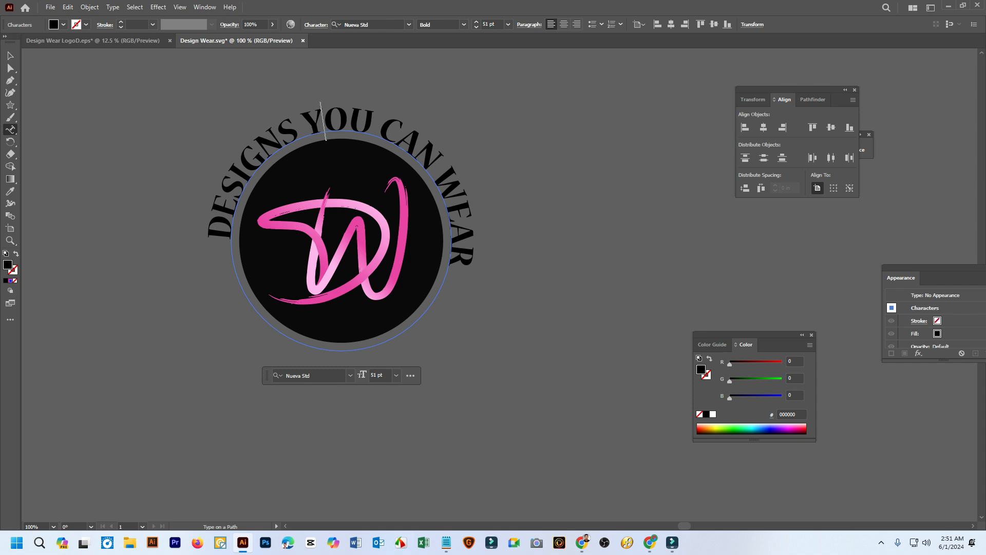
Reduce the whole curved tagline's font size to 29 pt, then finish text editing and clear the selection
scroll(325, 136, "up", 1)
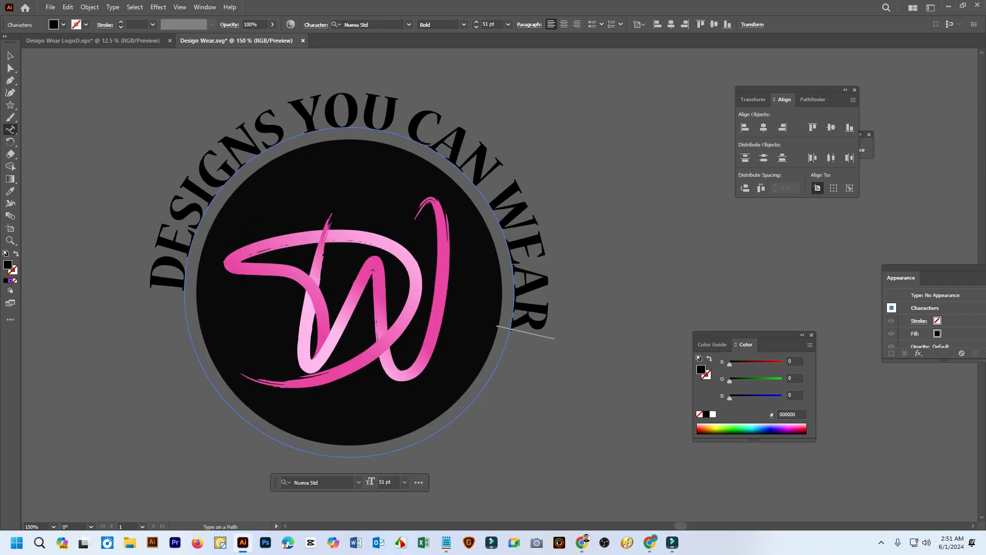
key("ctrl+shift+Left")
key("shift+Left")
key("shift+Left")
key("shift+Left")
key("shift+Left")
key("shift+Left")
key("shift+Left")
key("shift+Left")
key("shift+Left")
key("shift+Left")
key("shift+Left")
key("shift+Left")
key("shift+Left")
key("shift+Left")
key("shift+Left")
key("shift+Left")
key("Right")
key("Home")
key("shift+Right")
key("shift+Right")
key("shift+Right")
key("shift+Right")
key("shift+Right")
key("shift+Right")
key("shift+Right")
key("shift+Right")
key("shift+Right")
key("shift+Right")
key("shift+Right")
key("shift+Right")
key("shift+Right")
key("shift+Right")
key("shift+Right")
key("shift+Right")
key("shift+Right")
key("shift+Right")
key("shift+Right")
key("shift+Right")
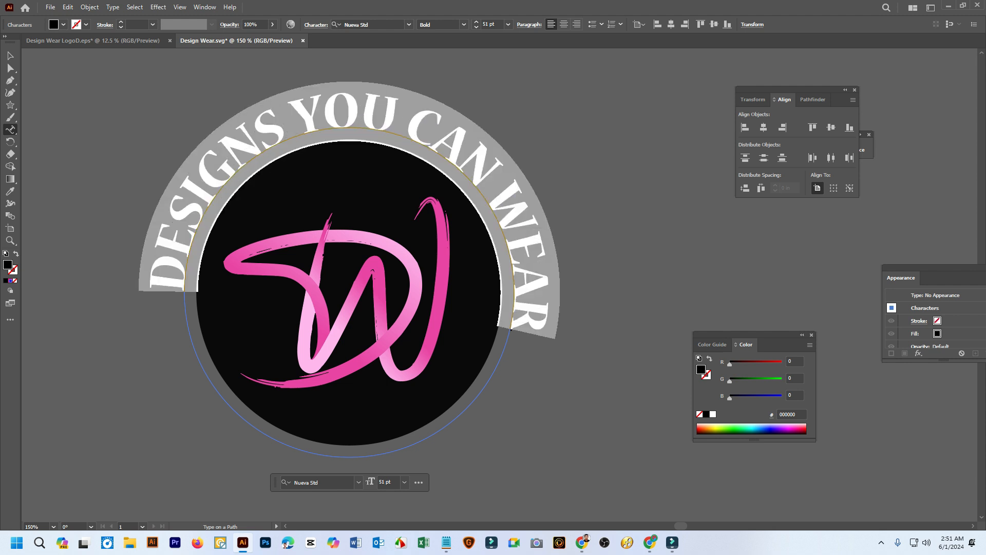
left_click(488, 24)
type("47")
key("Return")
key("Down")
key("Down")
key("Down")
key("Down")
key("Down")
key("Down")
key("Down")
key("Down")
key("Down")
key("Down")
key("Down")
key("Down")
key("Down")
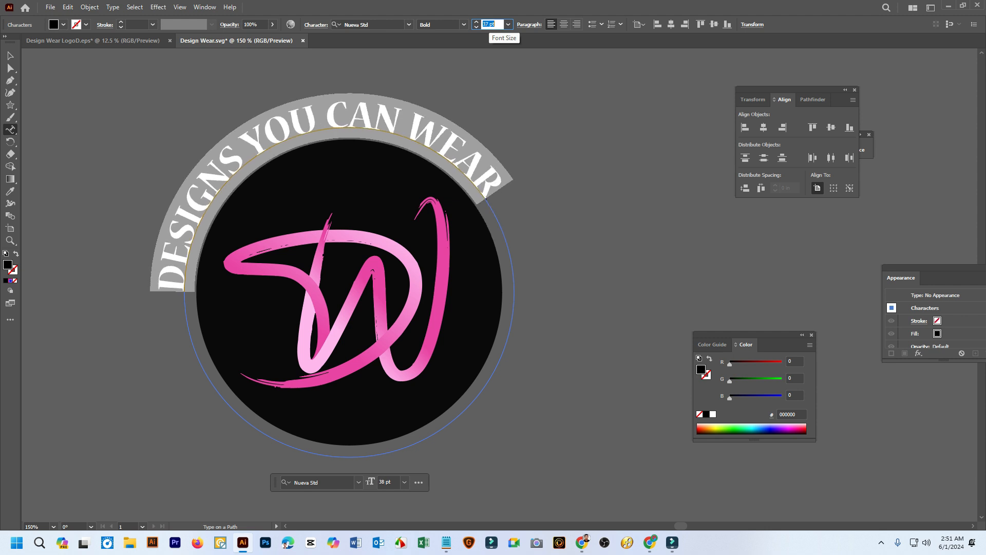
key("Down")
key("Down")
key("Down")
key("Down")
key("Down")
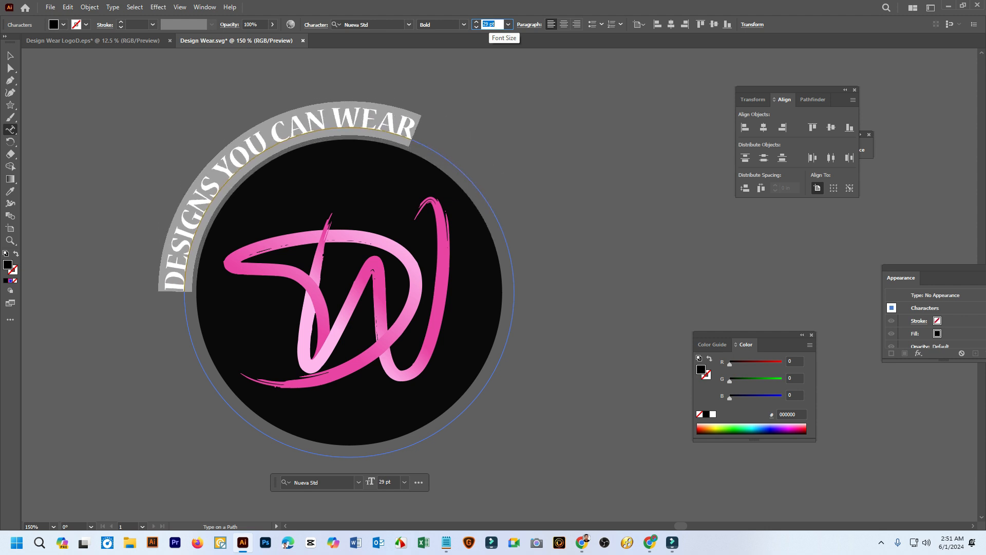
key("Escape")
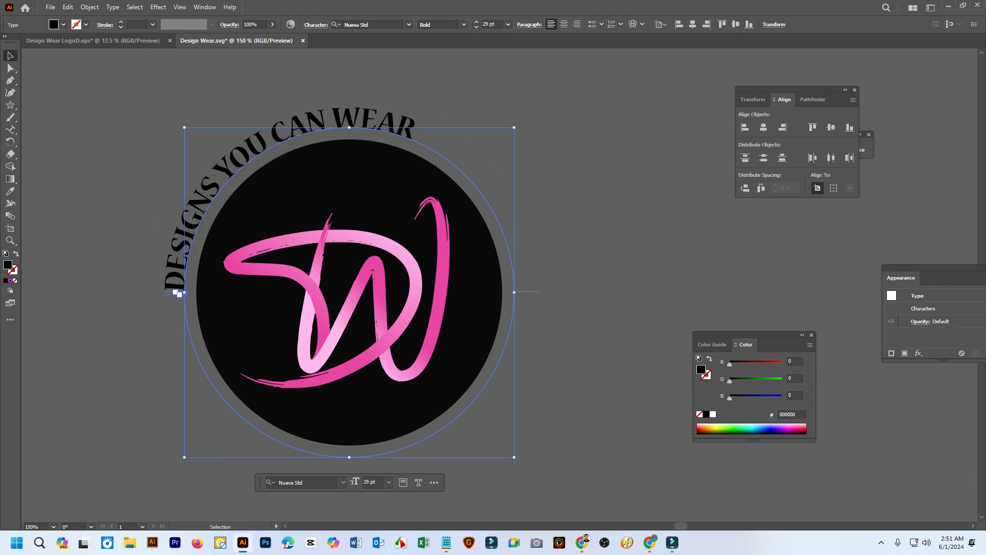
key("ctrl+shift+a")
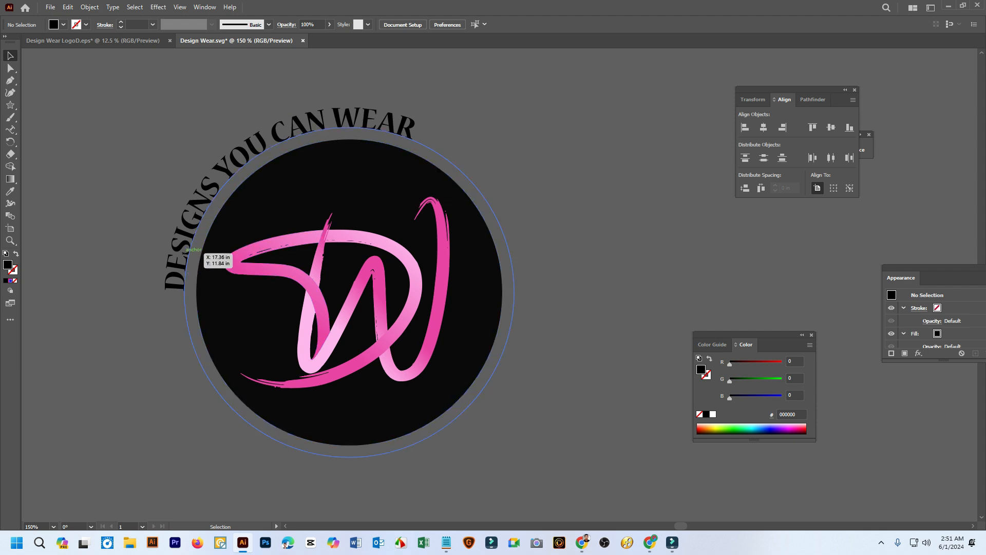
Select the curved tagline and examine the start and end brackets close up at the circle's left anchor point
left_click(198, 250)
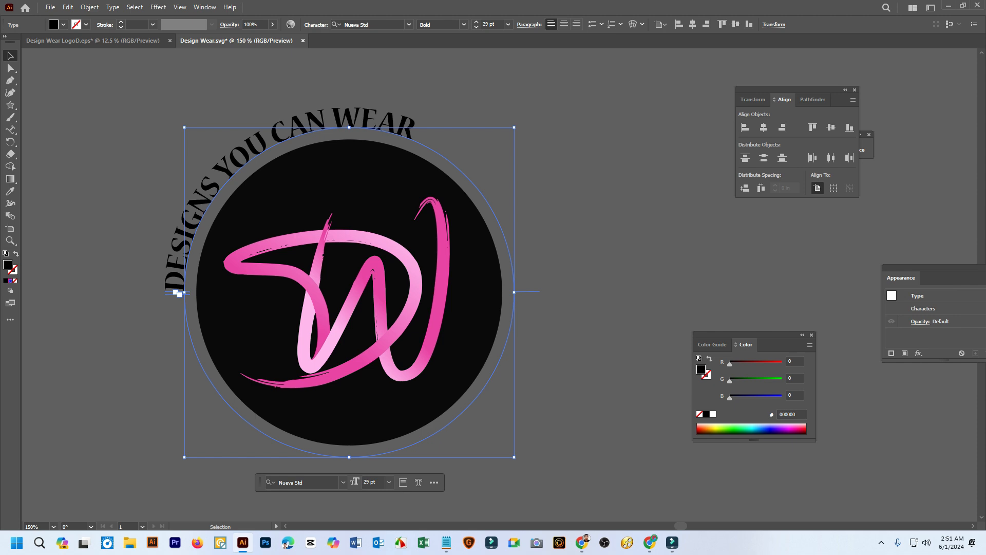
key("a")
scroll(349, 292, "left", 1)
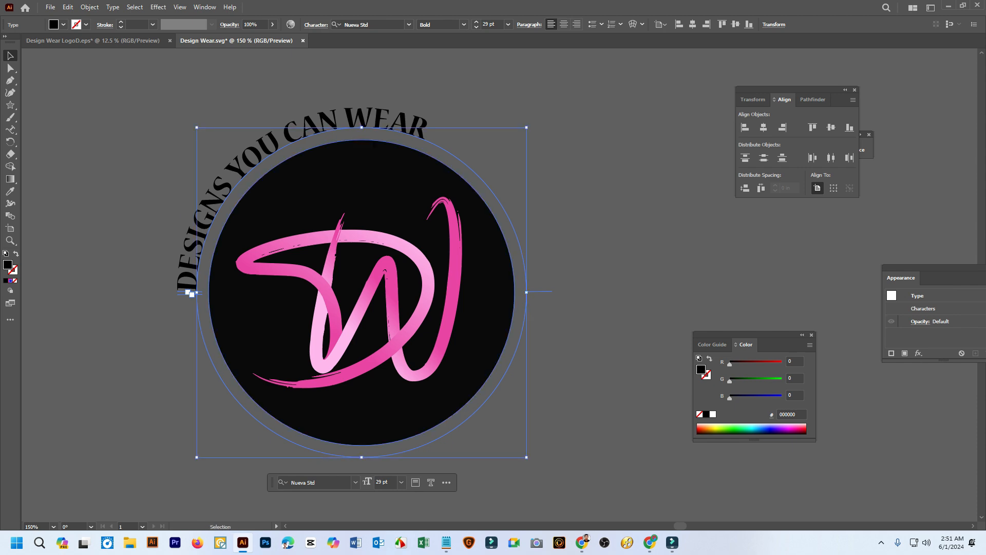
scroll(189, 298, "up", 4)
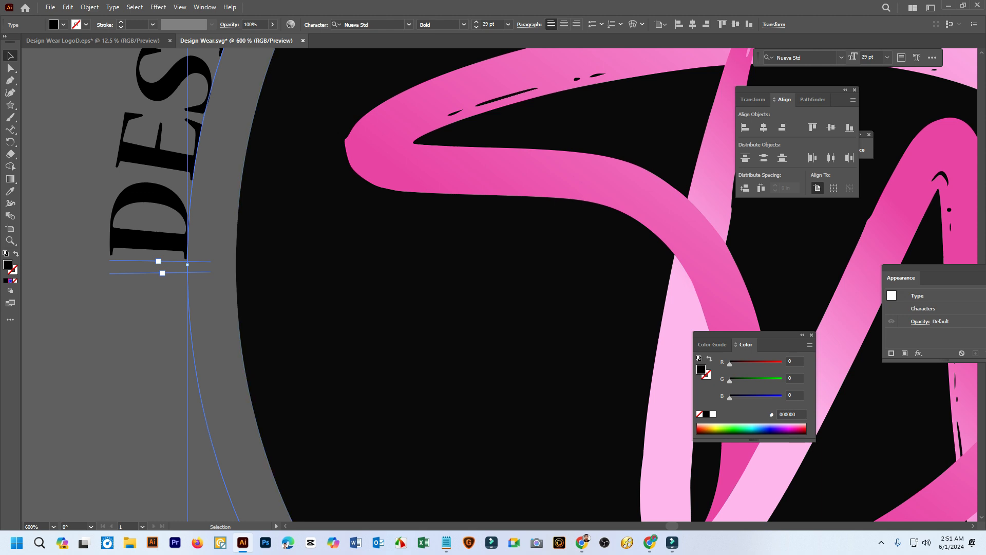
scroll(175, 188, "down", 4)
scroll(170, 208, "up", 4)
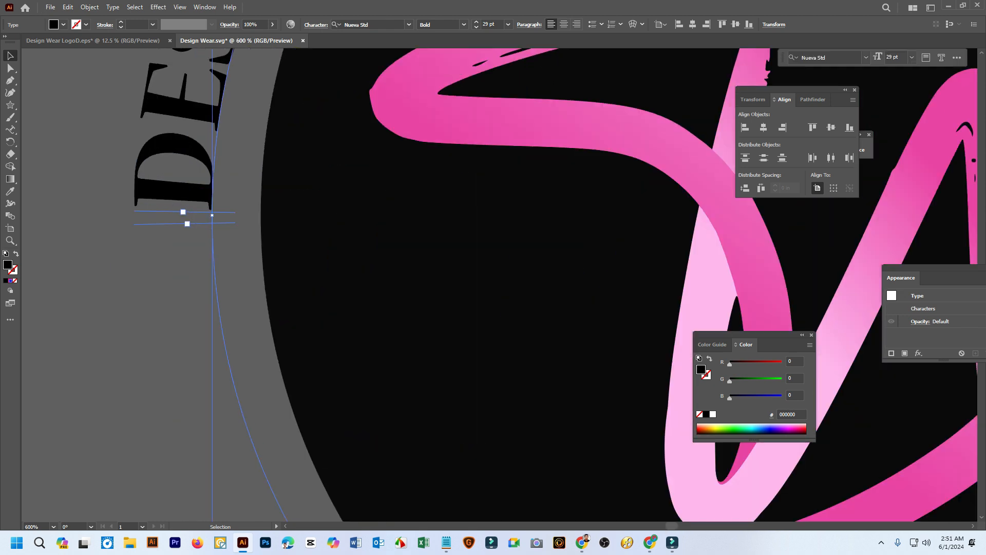
scroll(186, 218, "up", 4)
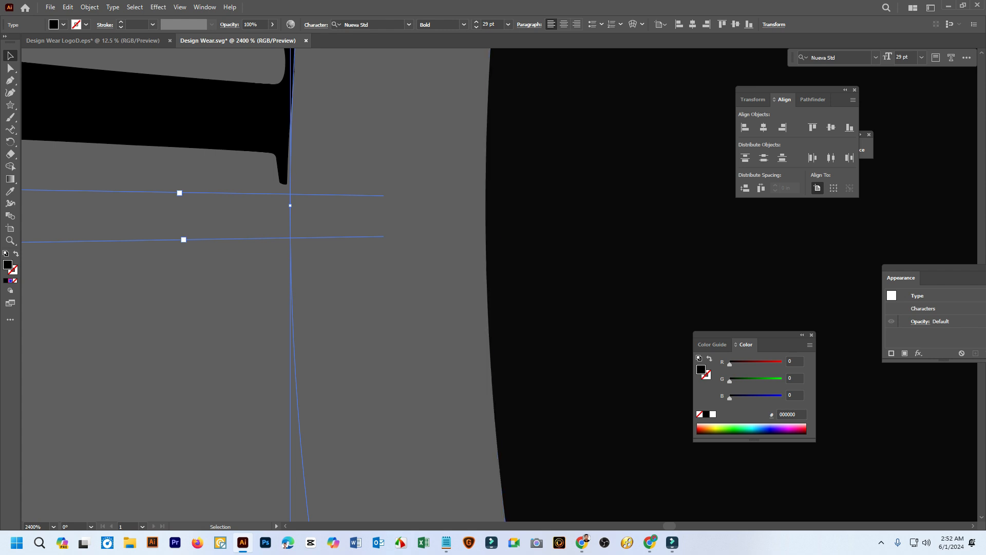
scroll(499, 285, "right", 4)
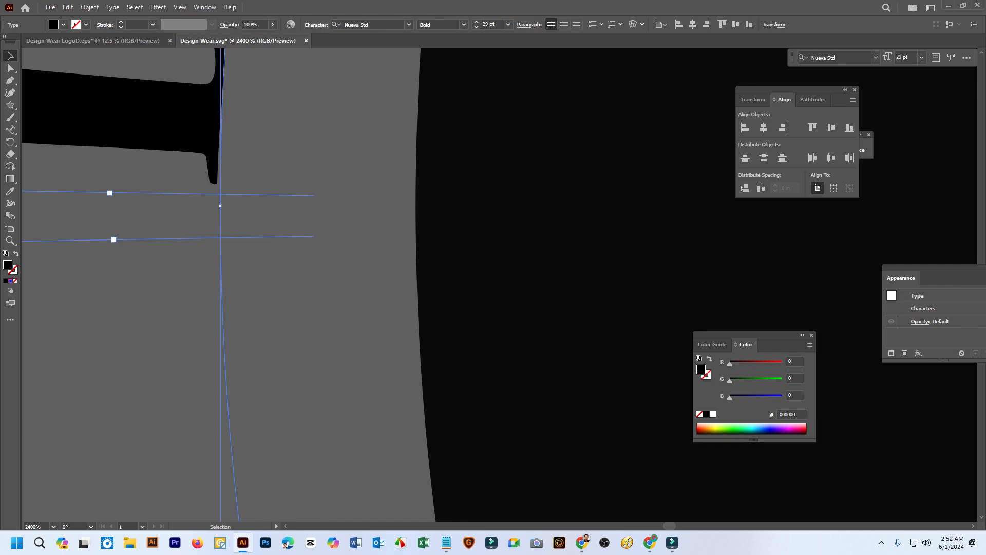
scroll(292, 219, "down", 4)
scroll(258, 216, "down", 3)
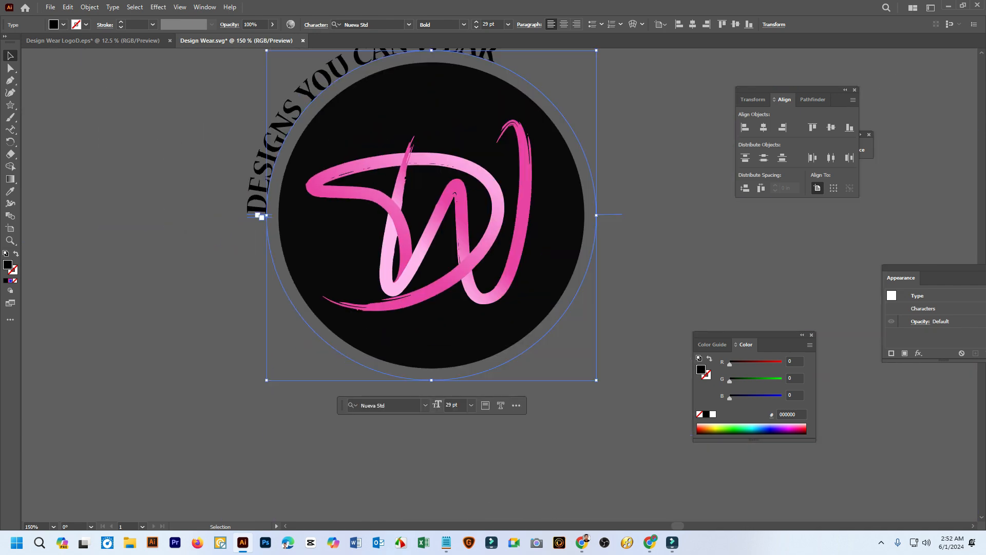
scroll(262, 216, "up", 3)
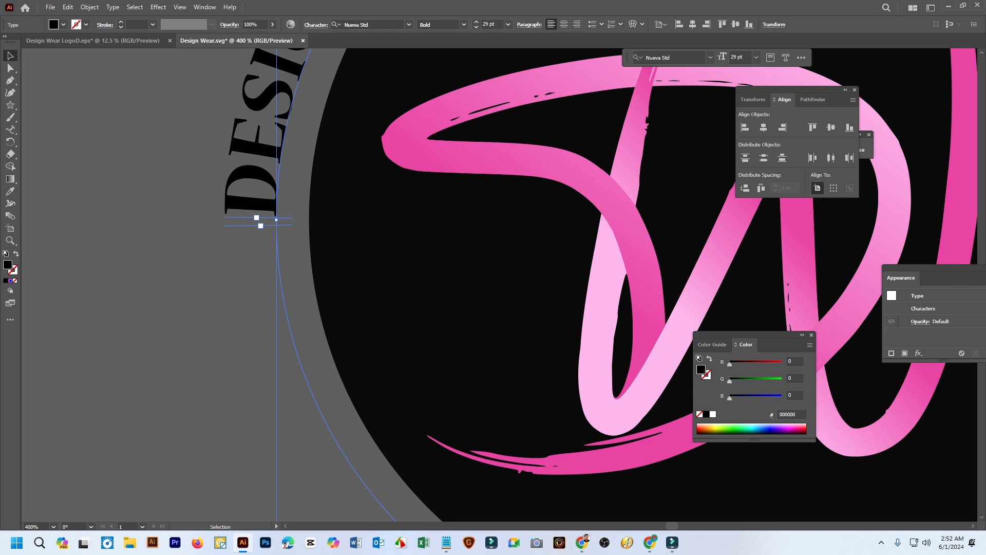
Slide the tagline's start bracket up the circular path so the text arcs over the top of the logo
left_click_drag(256, 217, 282, 68)
scroll(277, 103, "down", 5)
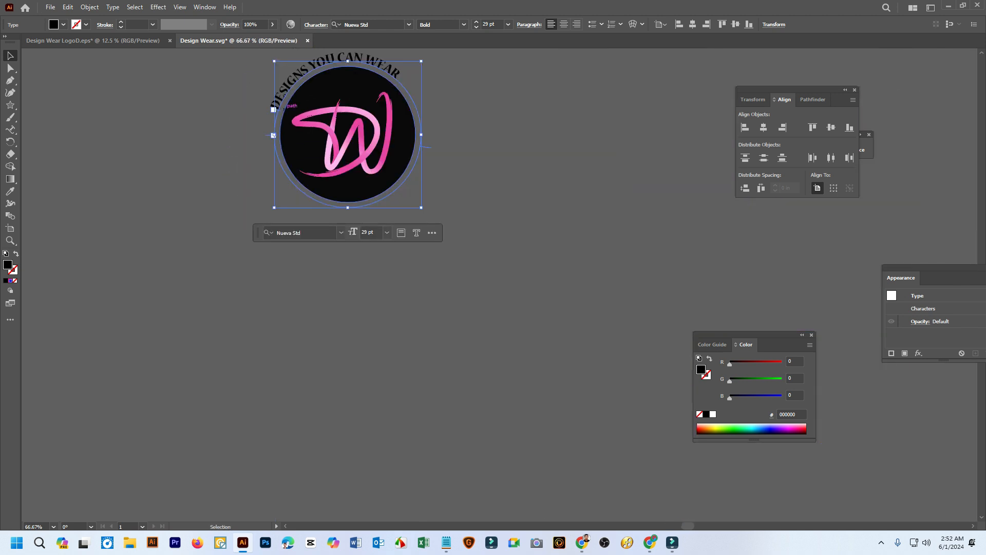
left_click_drag(273, 109, 279, 96)
scroll(280, 96, "up", 2)
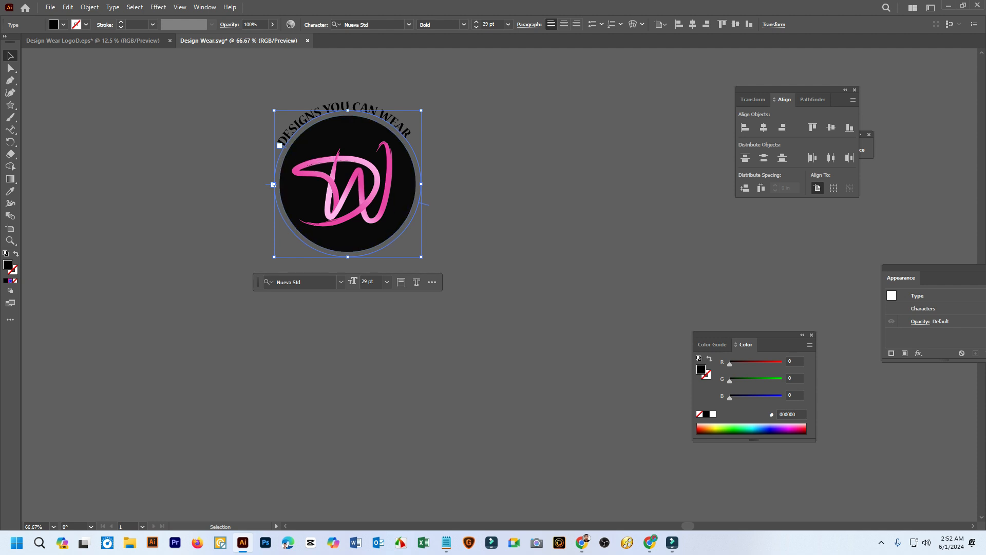
Try the tagline along the lower edge and left side of the circle by moving its path brackets
left_click_drag(426, 204, 372, 107)
left_click_drag(304, 248, 417, 212)
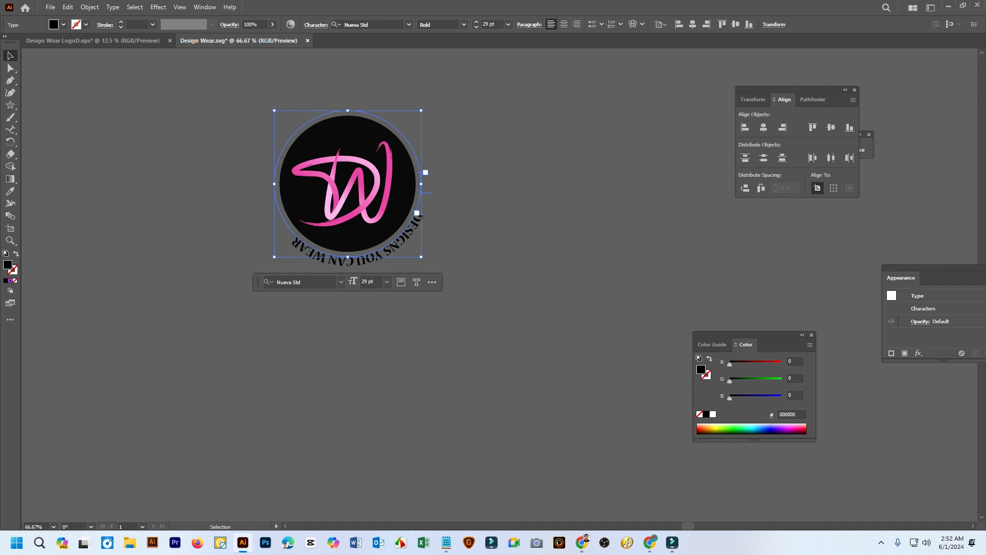
left_click_drag(417, 212, 291, 320)
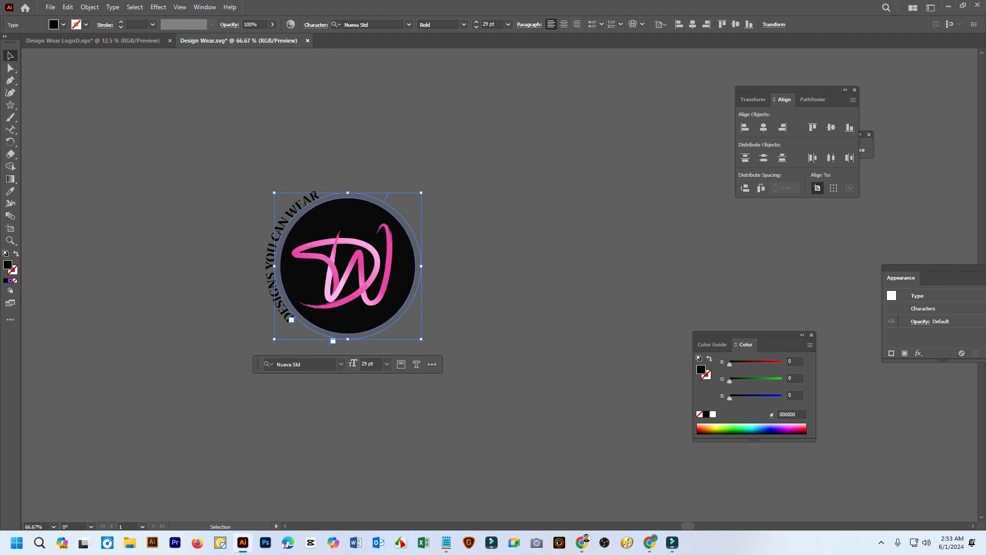
Slide the start bracket to the circle's upper left so the tagline is centred over the logo, then deselect it
left_click_drag(291, 320, 284, 222)
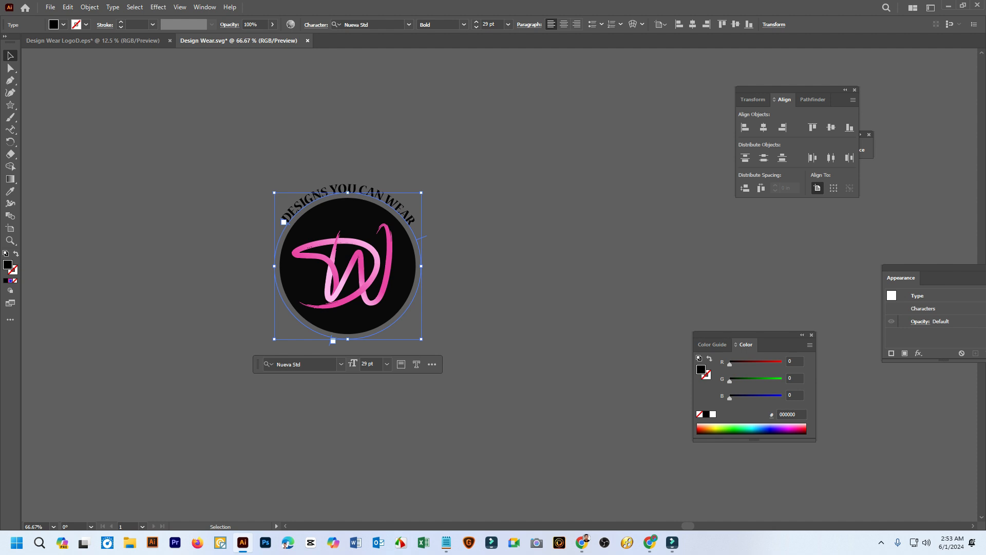
scroll(379, 196, "up", 2)
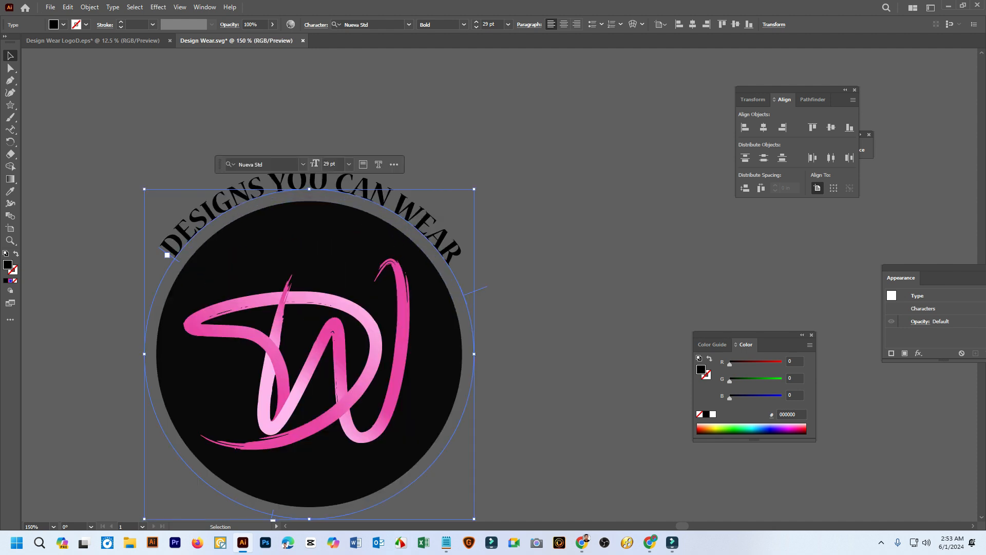
key("ctrl+shift+a")
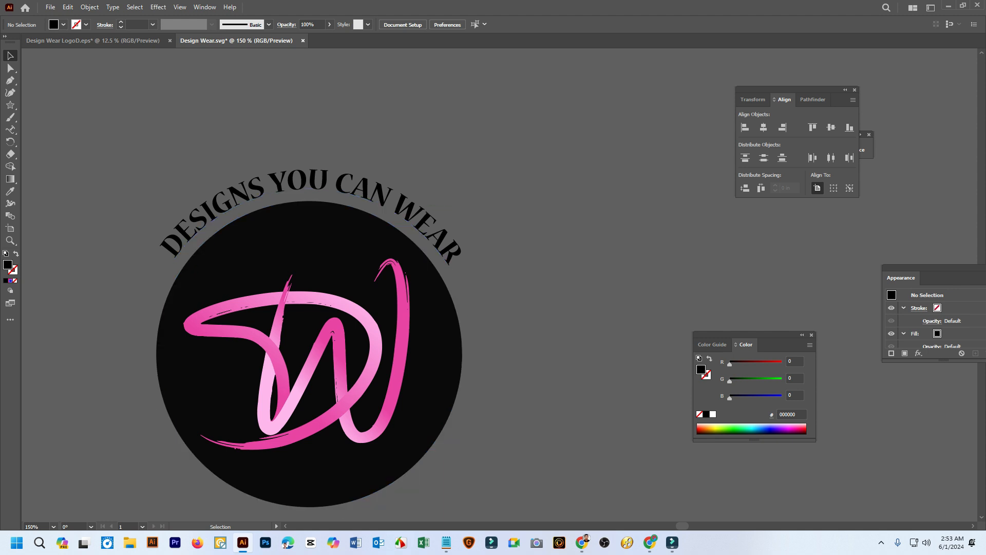
Widen the gaps between the words of the curved tagline by inserting extra spaces before YOU, CAN and WEAR
scroll(341, 199, "down", 2)
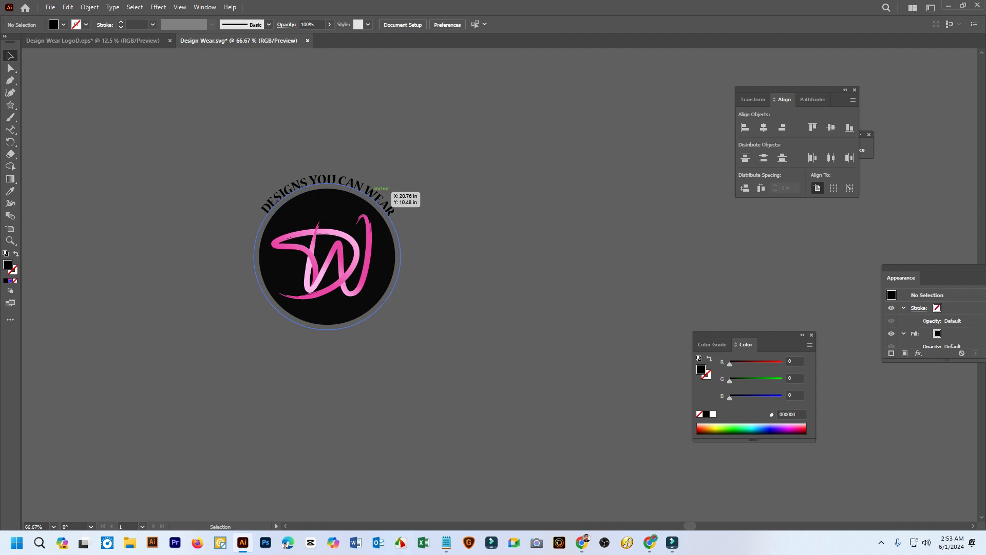
left_click(386, 191)
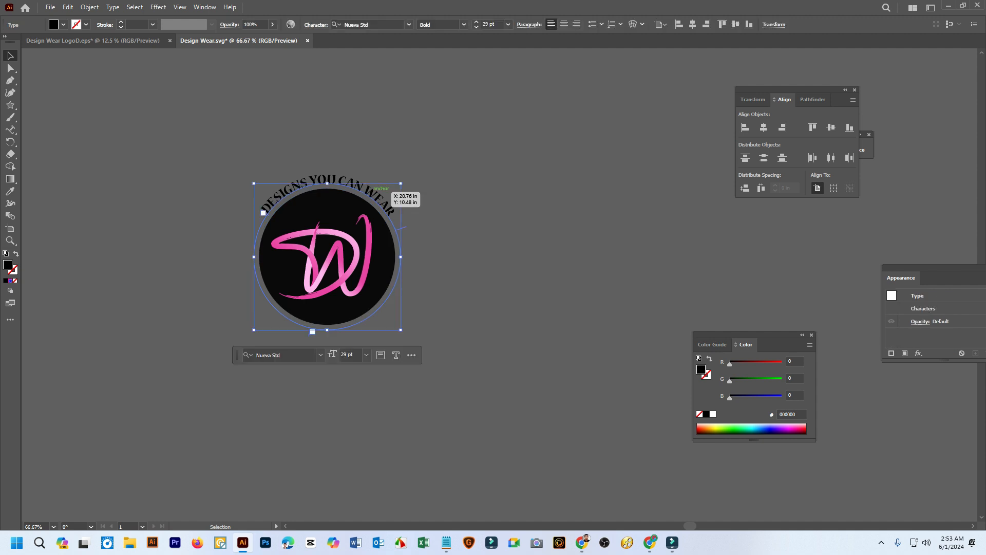
scroll(373, 194, "up", 3)
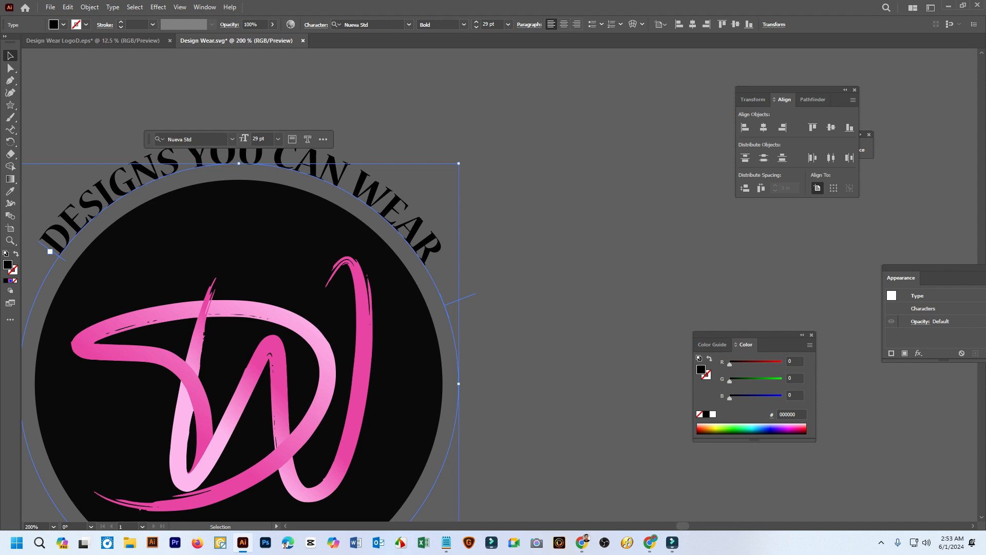
left_click(10, 130)
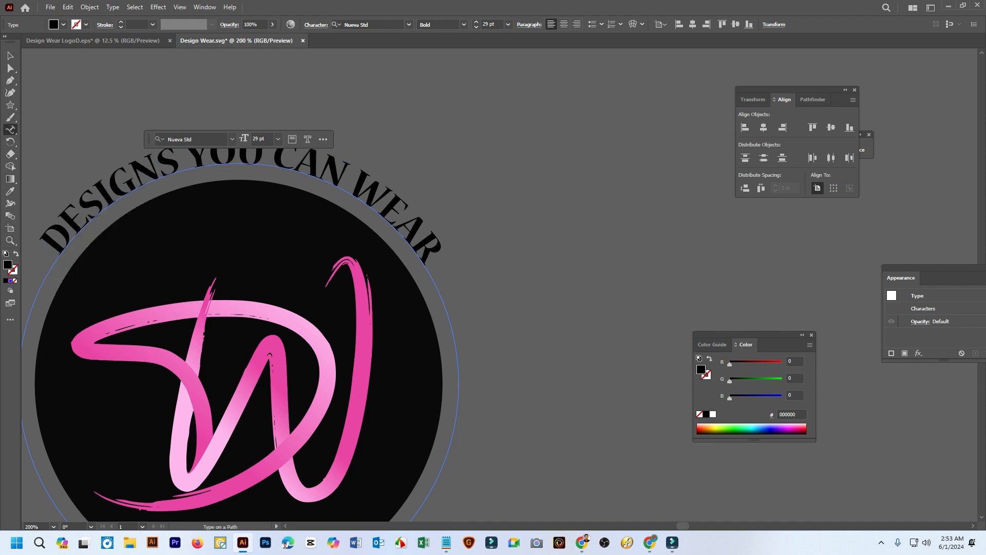
left_click(354, 184)
left_click(187, 162)
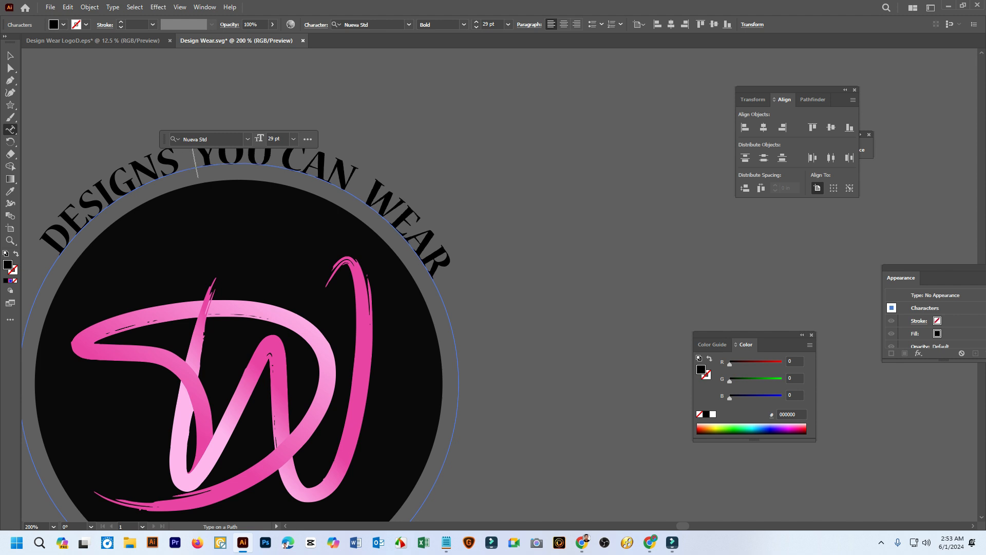
left_click(279, 162)
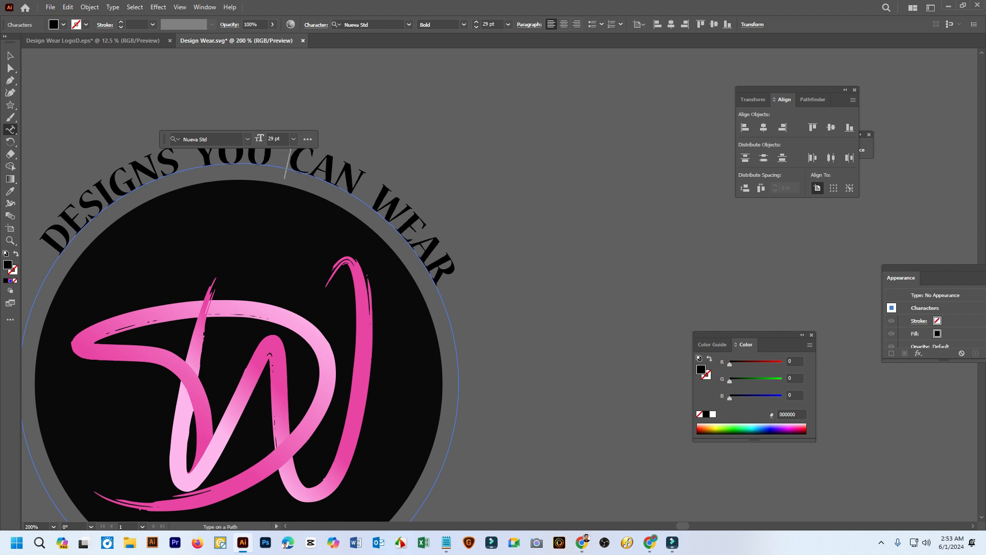
left_click(10, 55)
left_click(110, 105)
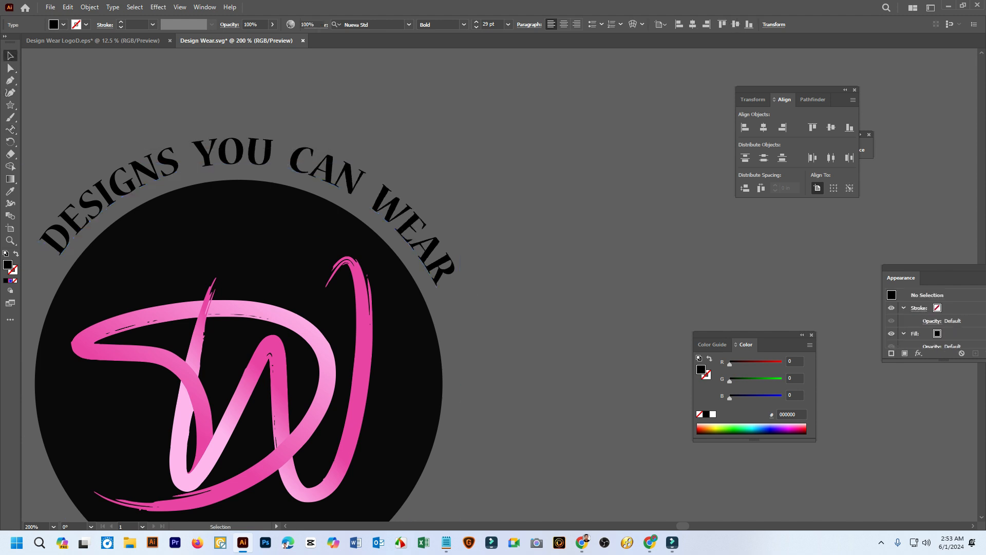
Slide the tagline's start bracket slightly down the circle's left side to recentre the text over the logo, then deselect it
key("ctrl+1")
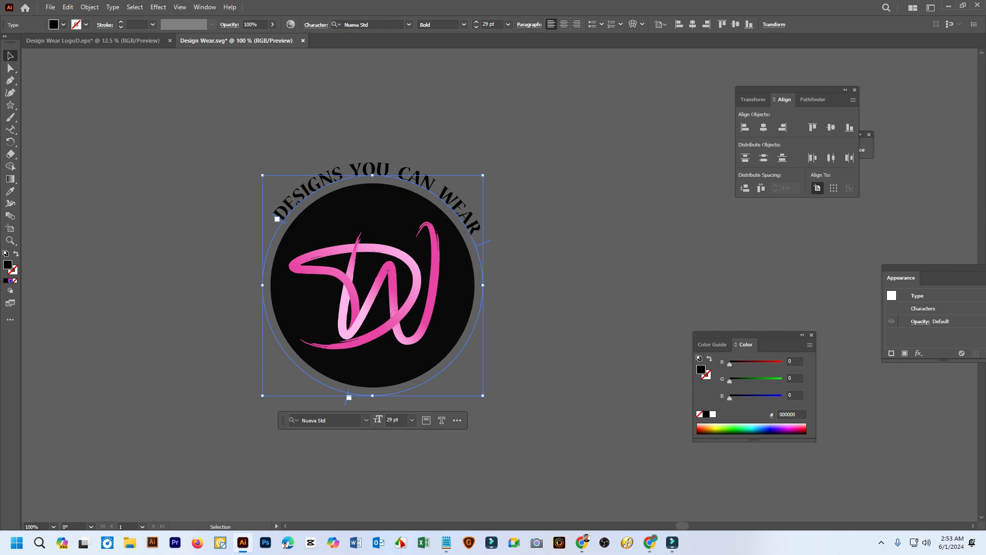
left_click_drag(277, 219, 273, 226)
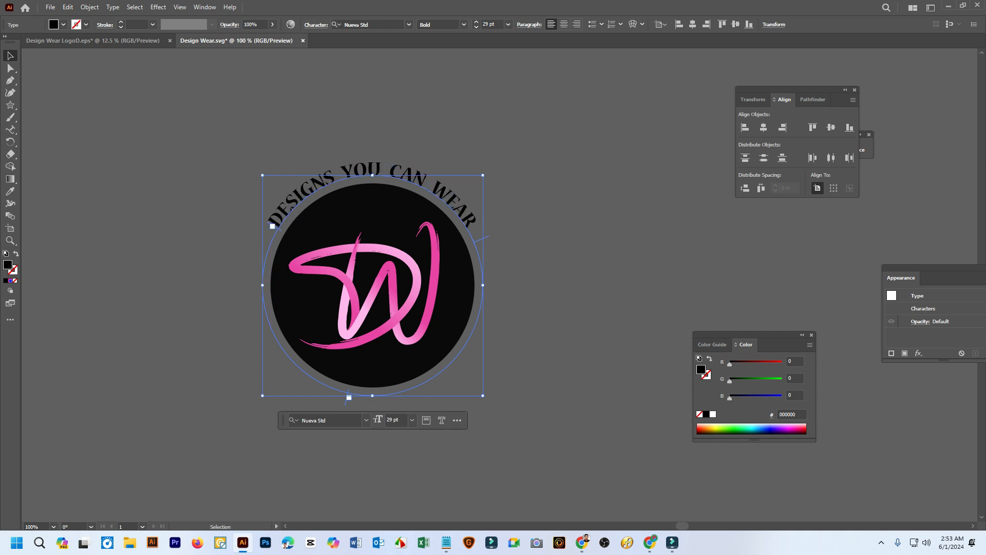
key("ctrl+shift+a")
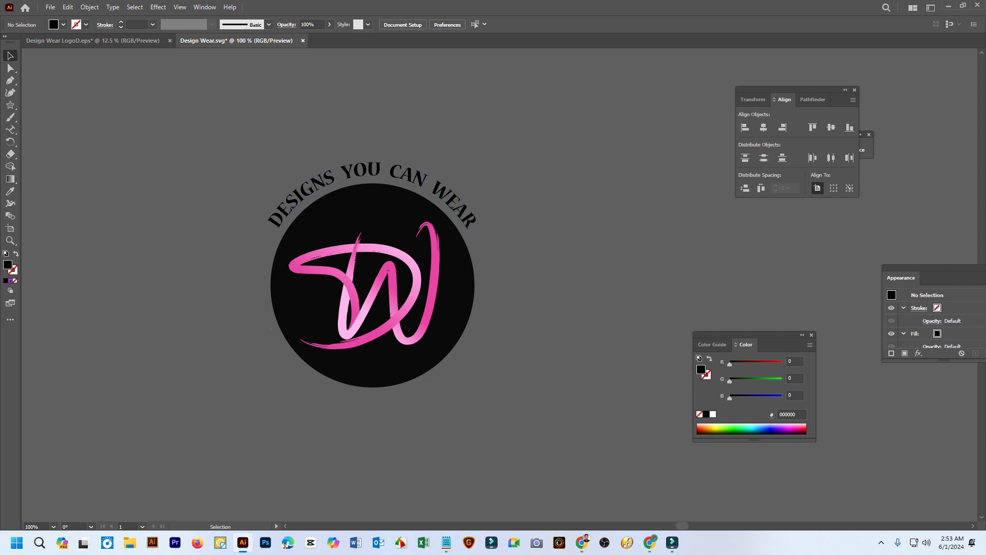
Set the font size of the whole curved tagline to 34 pt
scroll(373, 262, "down", 3)
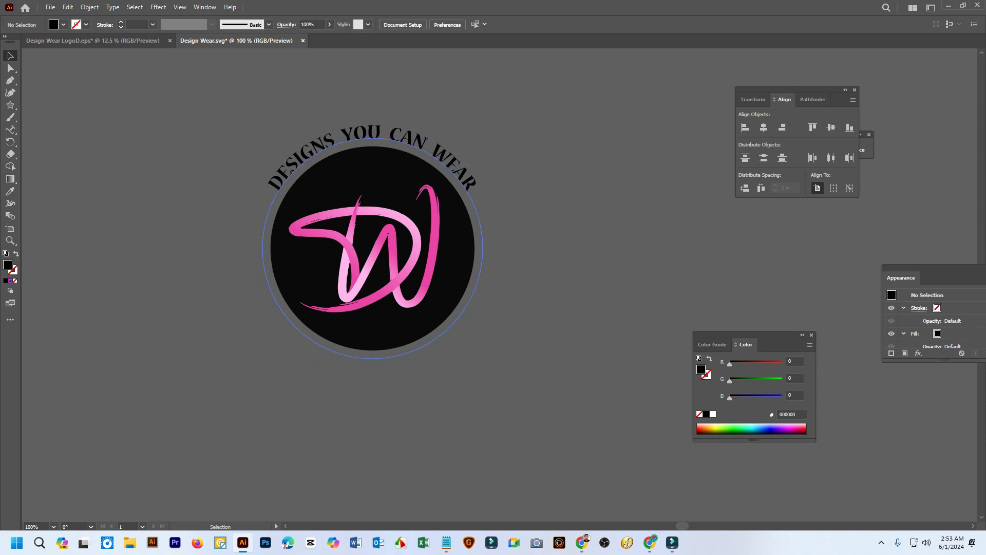
triple_click(360, 133)
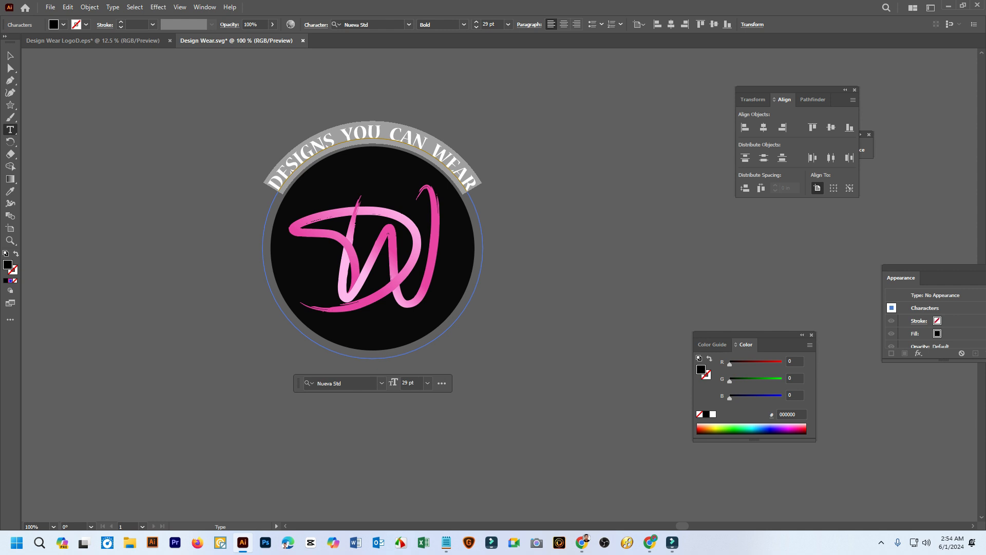
left_click(491, 24)
type("32")
key("Return")
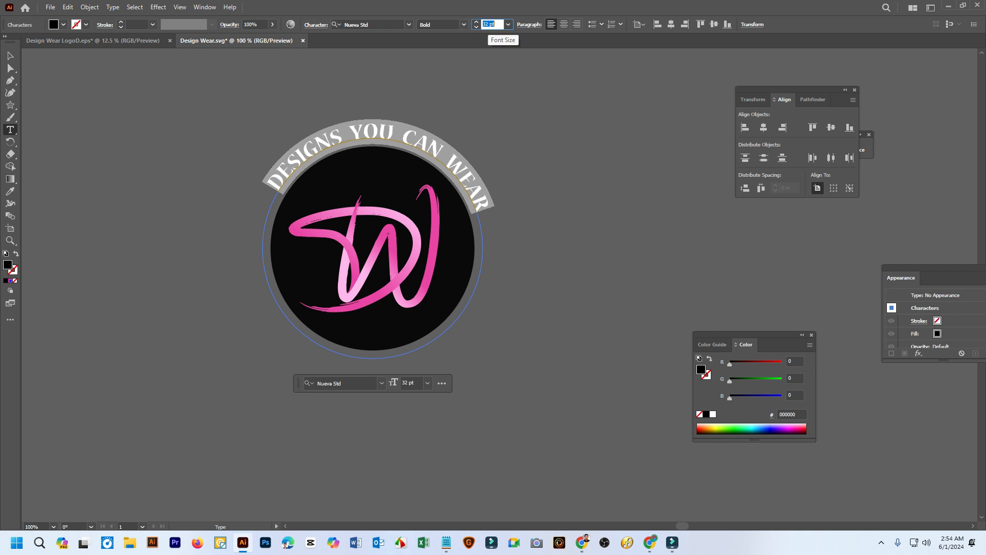
key("Up")
key("Up")
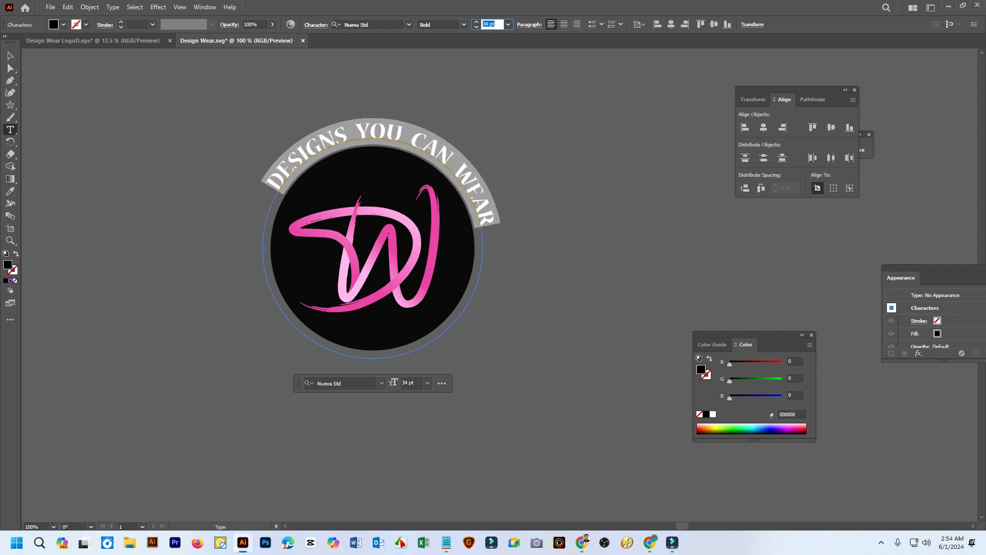
key("Escape")
Move the enlarged tagline's start bracket further down the circle's left side so the text is centred again
key("t")
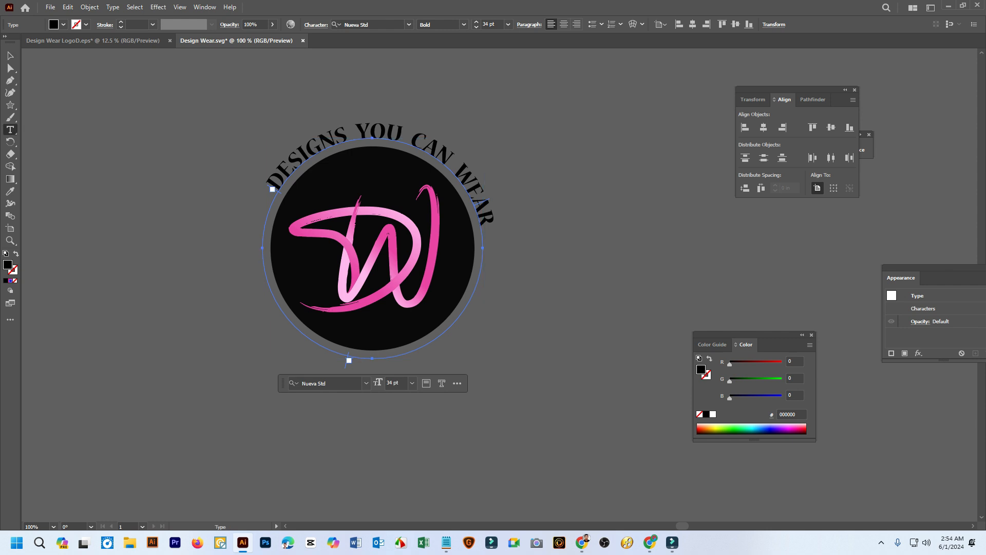
key("v")
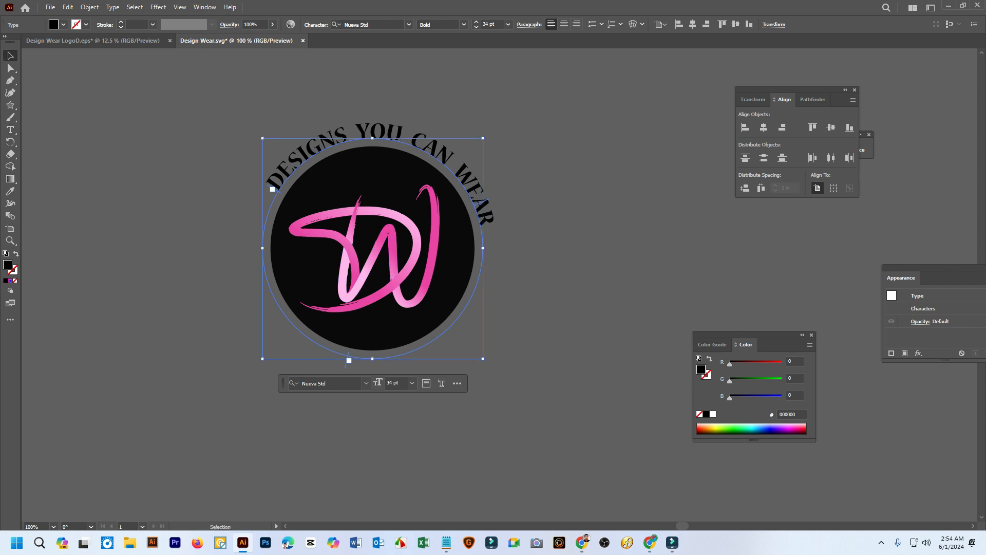
left_click_drag(272, 189, 266, 200)
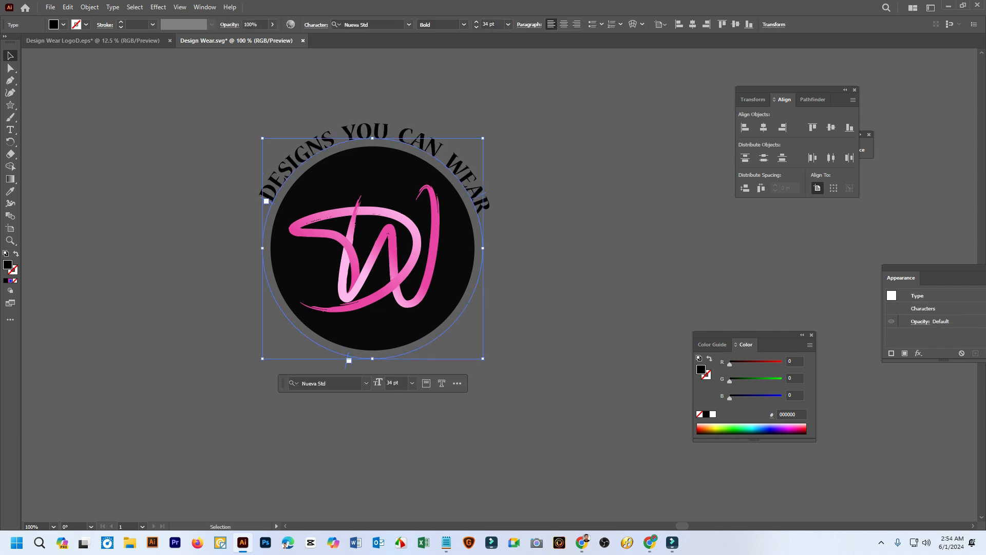
right_click(433, 148)
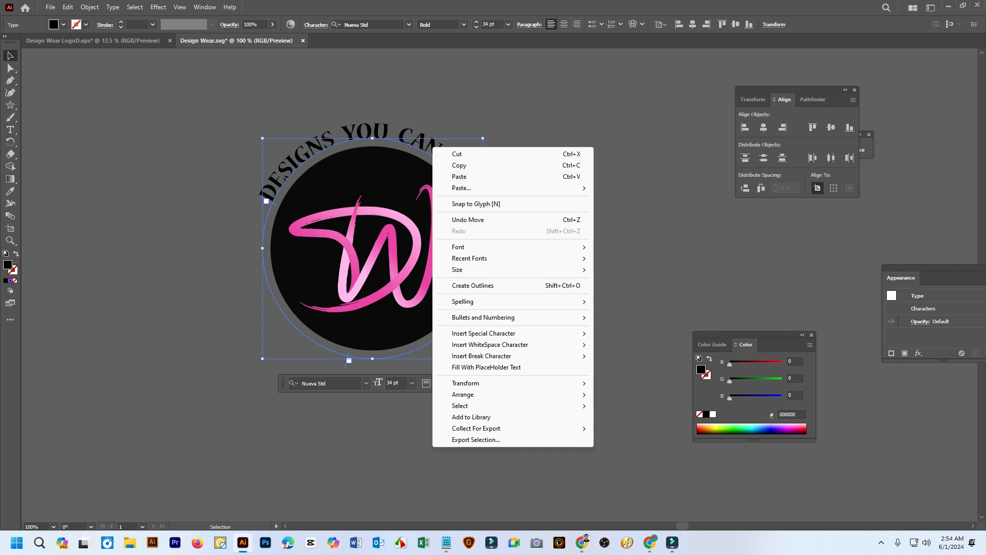
mouse_move(513, 383)
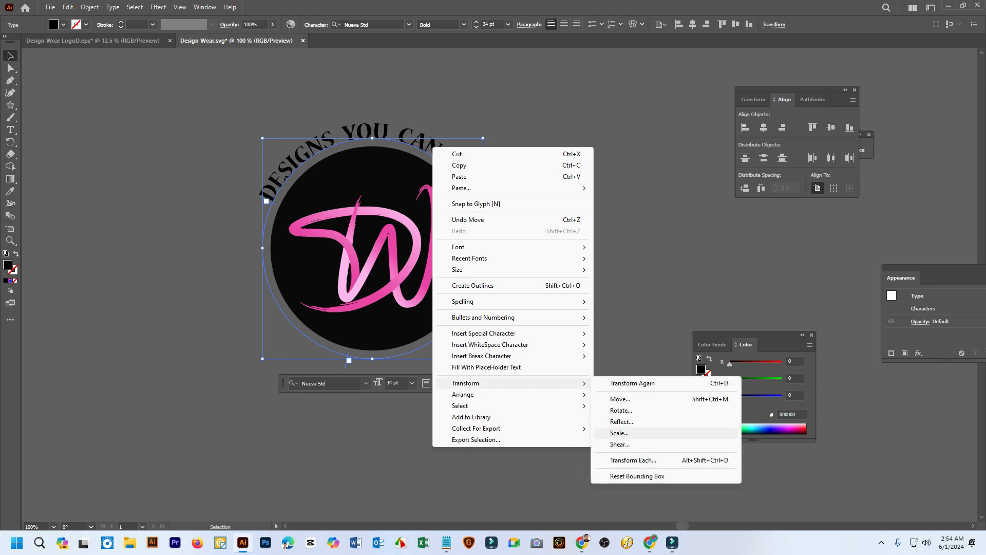
left_click(621, 421)
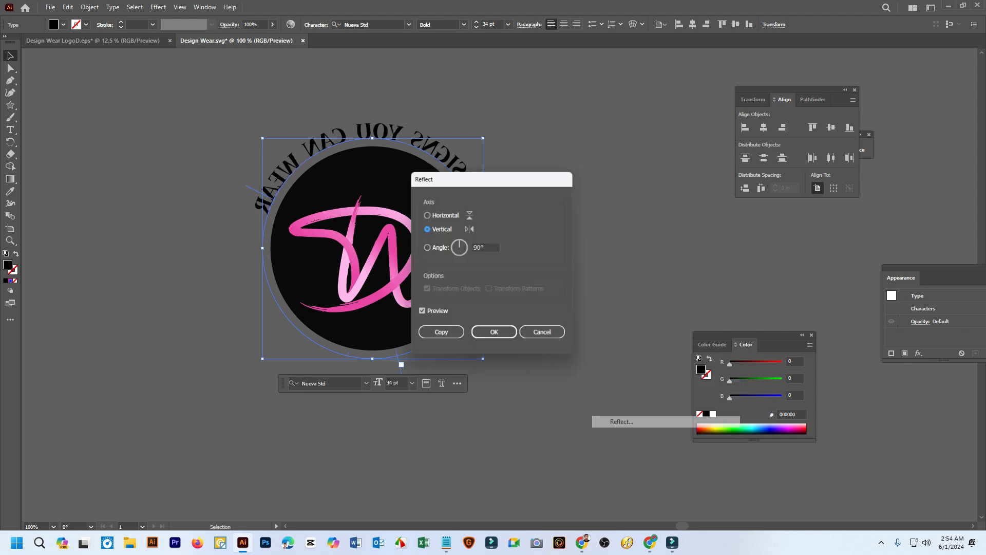
left_click(544, 335)
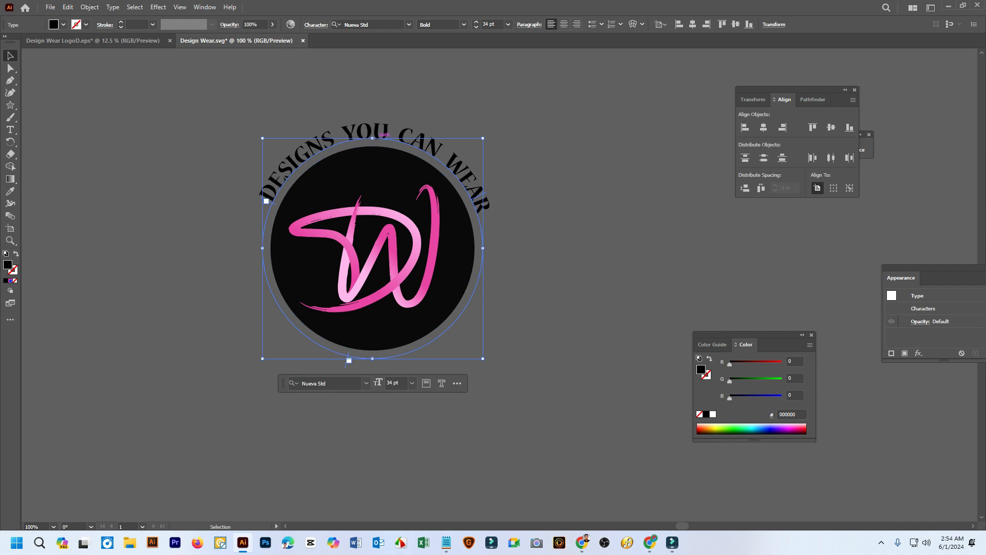
Duplicate the curved tagline in place with the Scale command, using a uniform scale of 100%
right_click(377, 123)
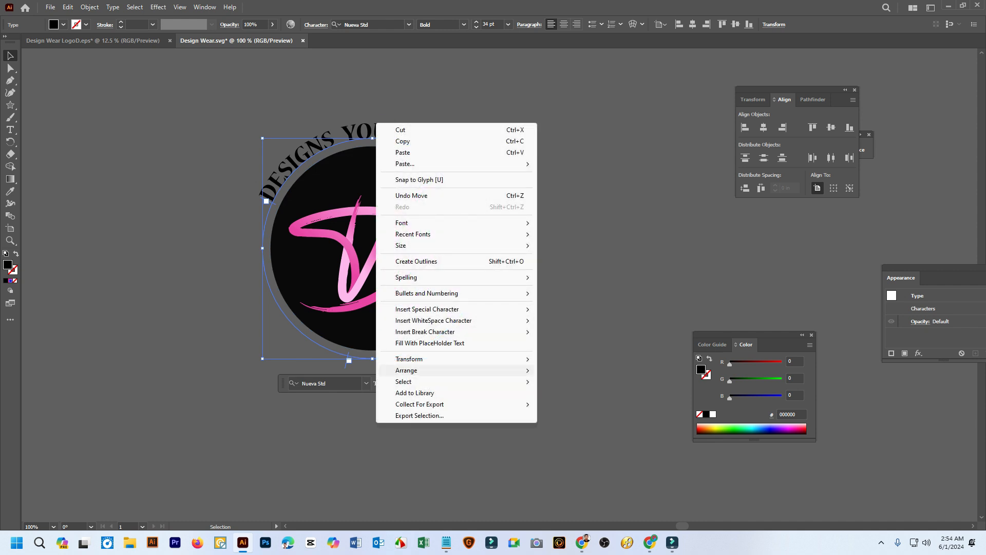
mouse_move(411, 358)
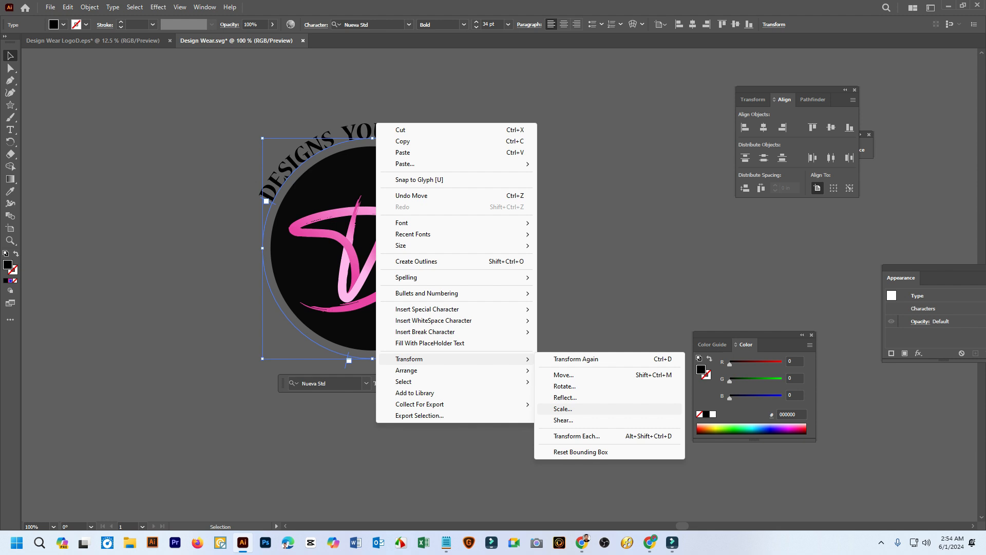
left_click(563, 409)
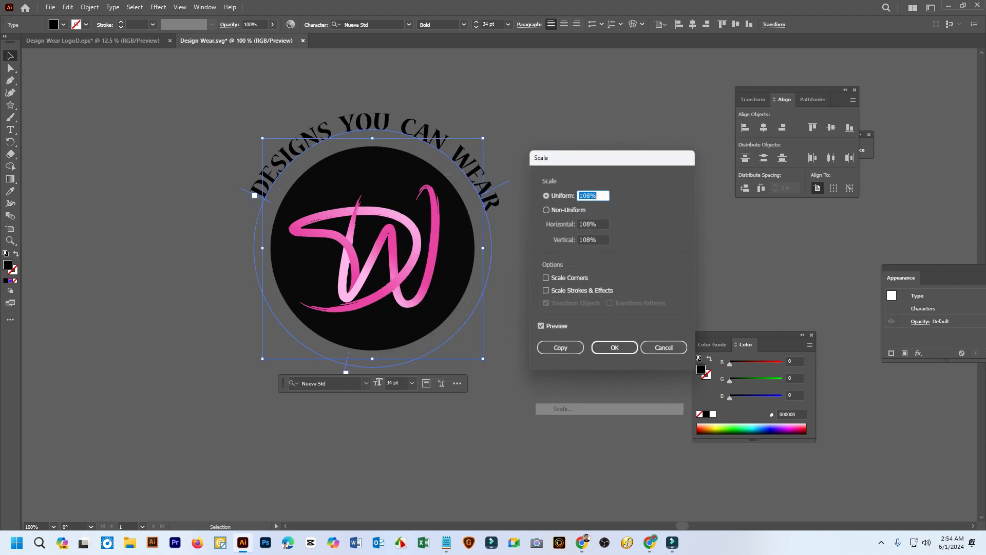
key("Down")
key("Down")
key("Down")
key("Down")
key("Down")
key("Down")
key("Down")
key("Down")
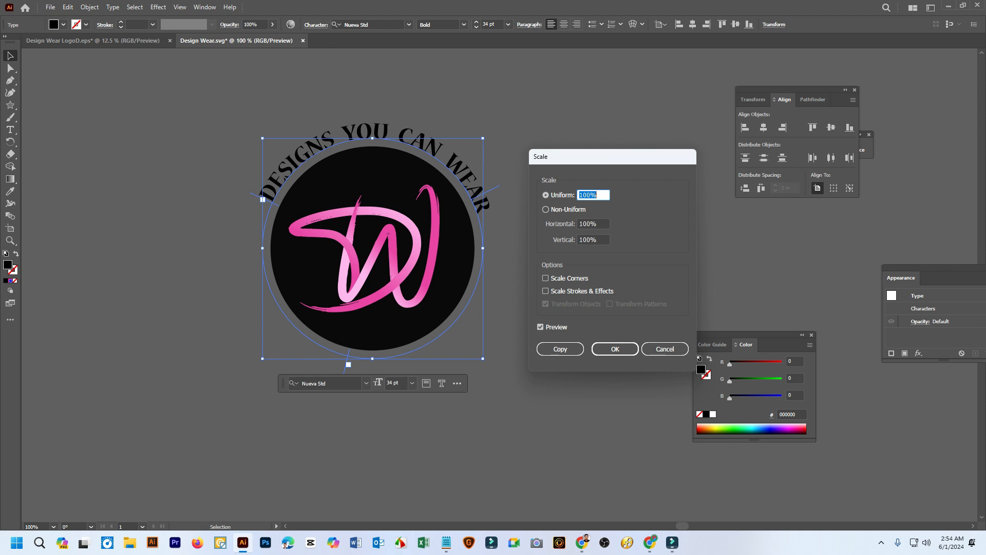
key("Return")
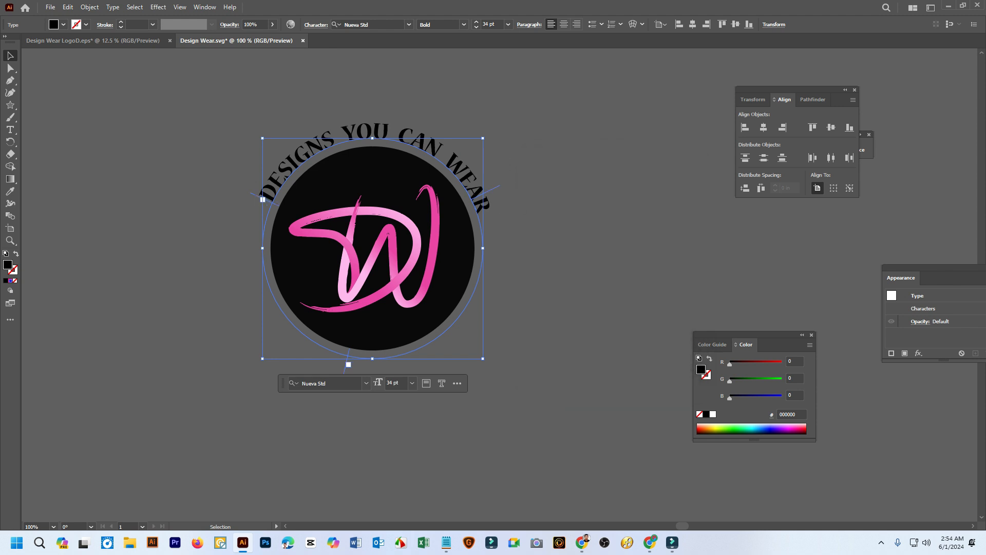
Slide the copied tagline around the circular path to the lower half and centre it opposite the original
left_click_drag(488, 191, 493, 211)
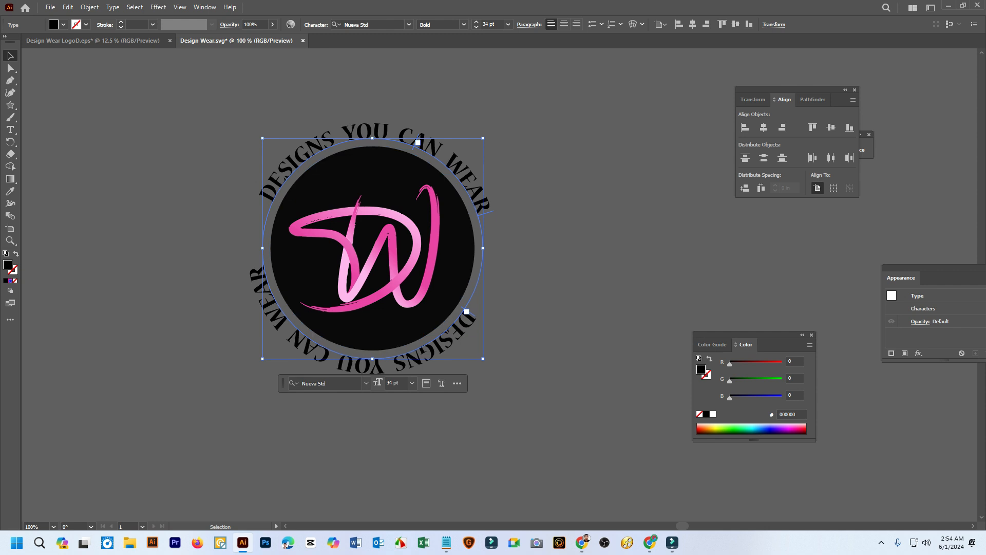
scroll(455, 329, "up", 2)
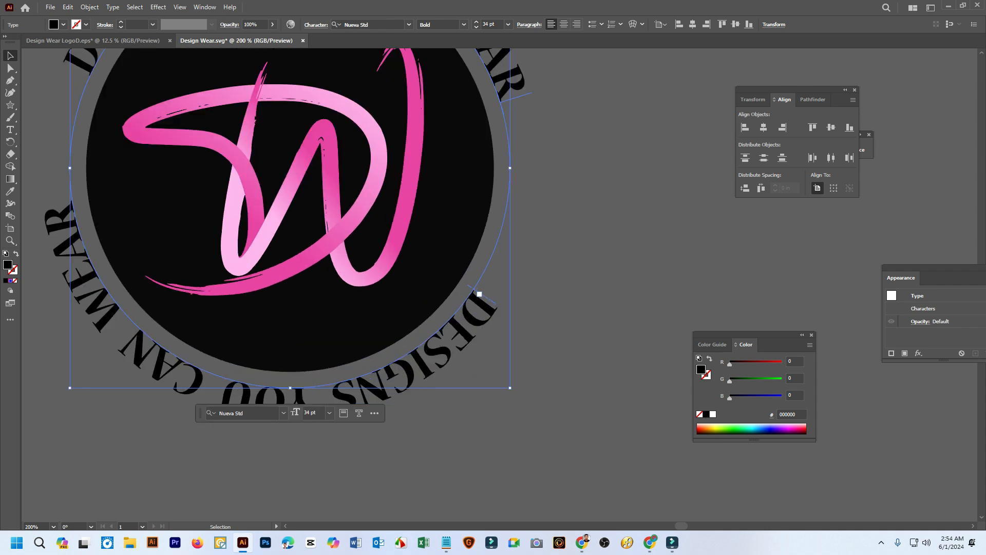
left_click_drag(479, 294, 505, 241)
scroll(244, 333, "down", 2)
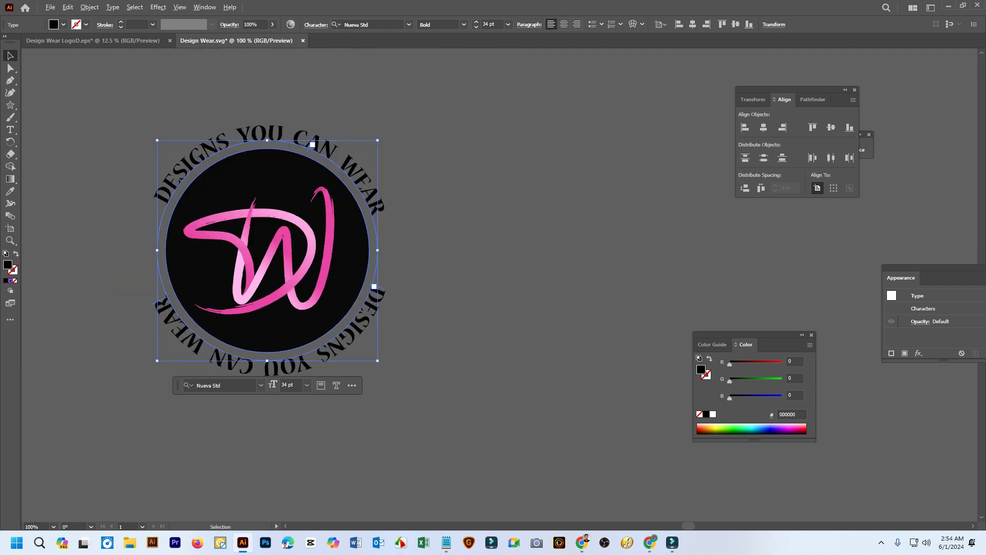
Flip the lower tagline to the inside of its path so it reads upright left to right, then deselect it
left_click_drag(157, 302, 180, 284)
left_click_drag(172, 211, 238, 150)
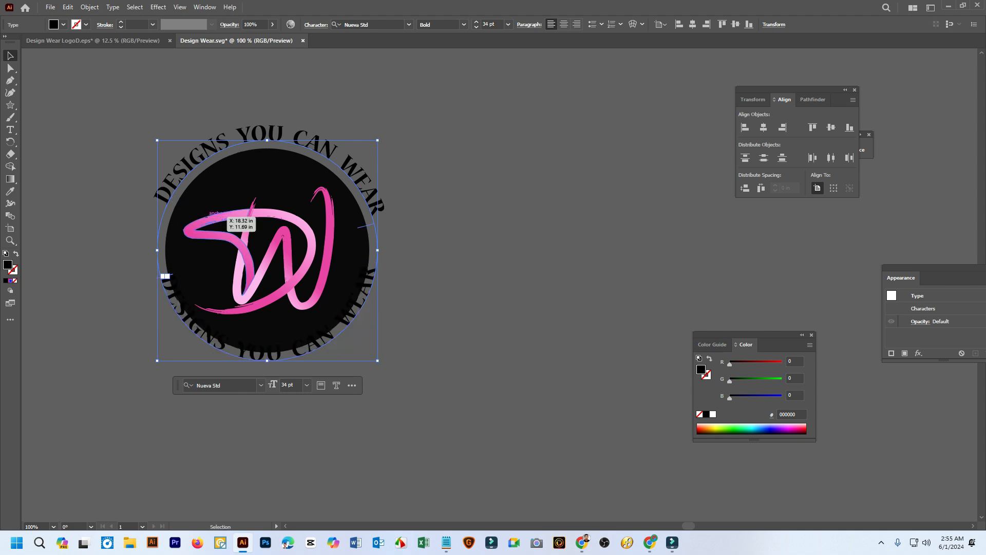
key("ctrl+shift+a")
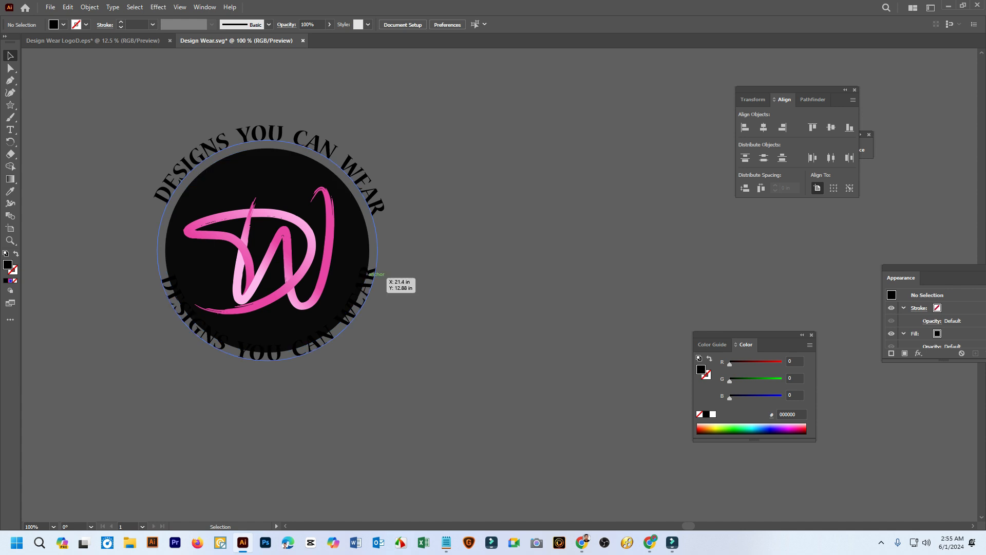
Enlarge the lower tagline's circular path from its centre until the text clears the black circle, then select the upper tagline
left_click(376, 279)
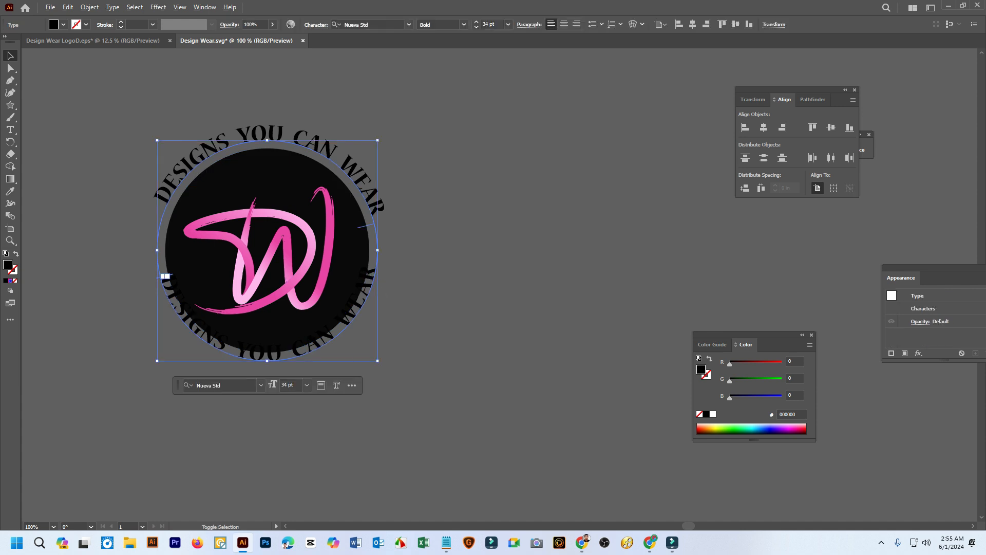
left_click_drag(378, 360, 394, 377)
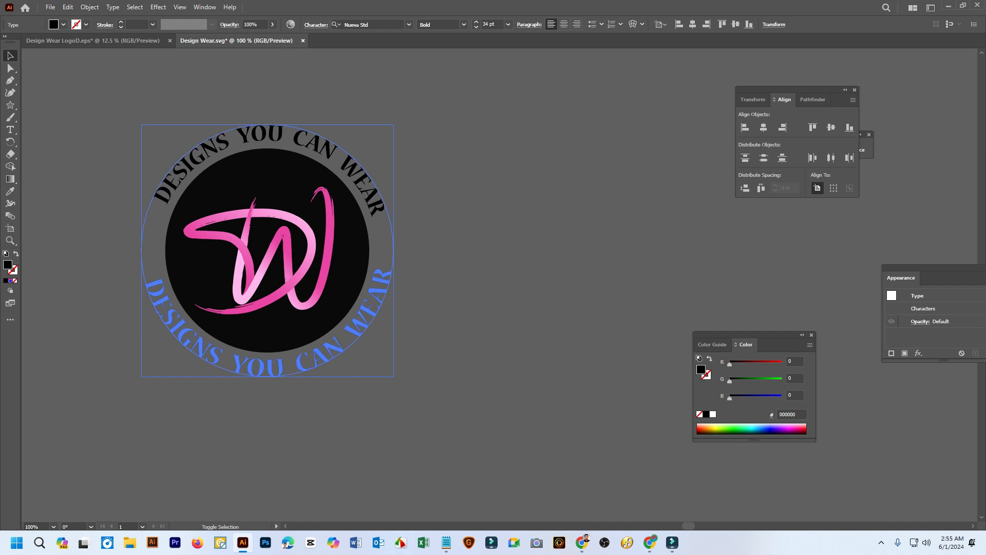
left_click_drag(394, 377, 393, 376)
left_click(457, 334)
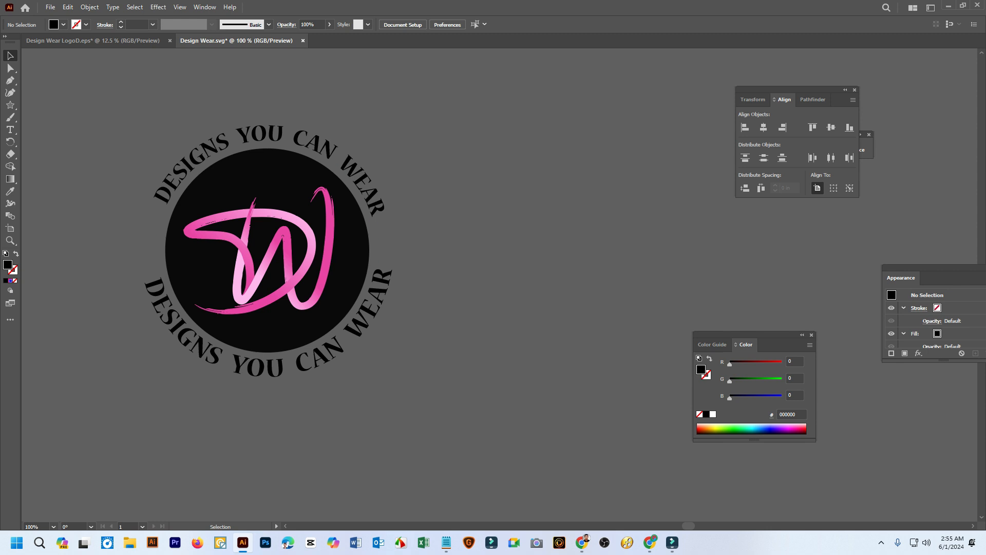
left_click(303, 141)
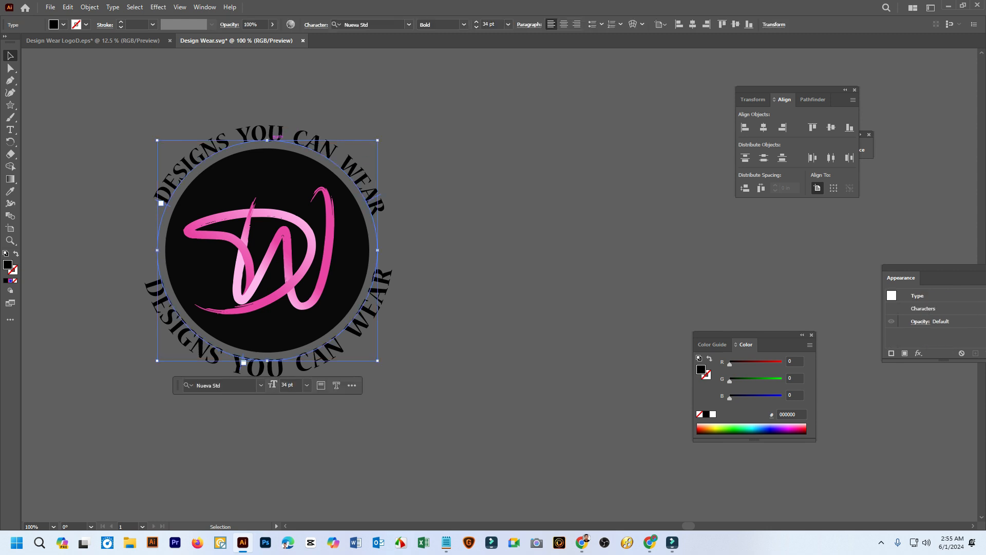
Slide the upper tagline counter-clockwise along its circular path to centre it above the black circle, then deselect it
key("t")
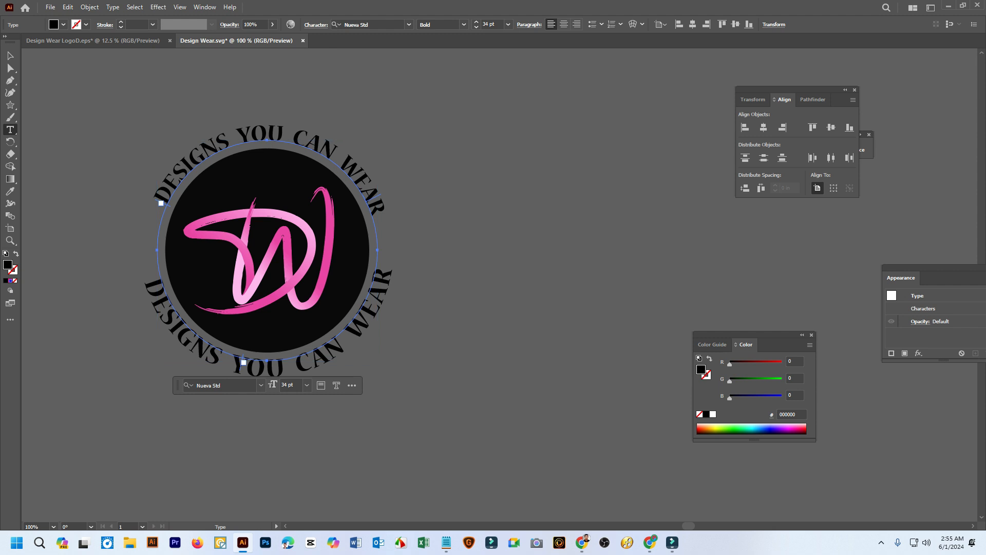
key("v")
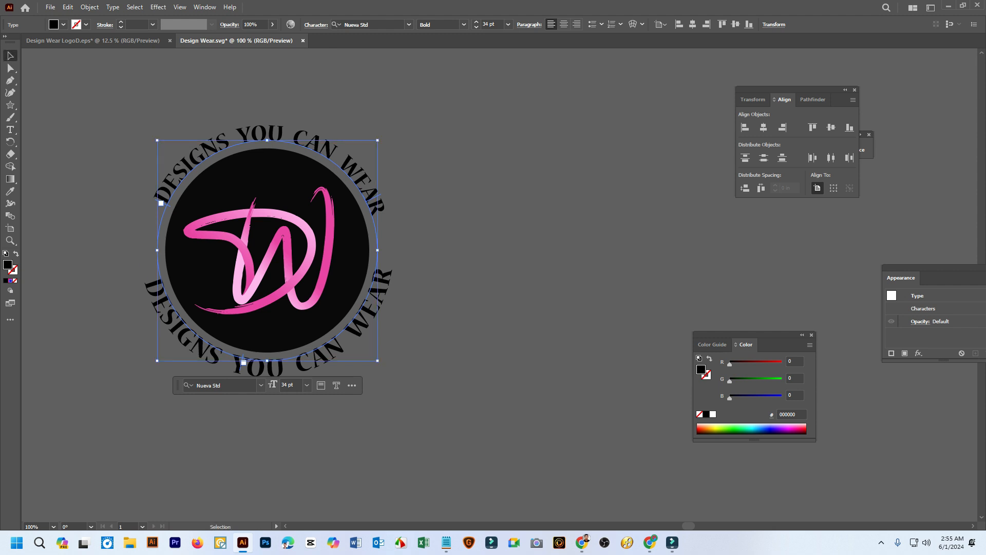
left_click_drag(170, 206, 158, 211)
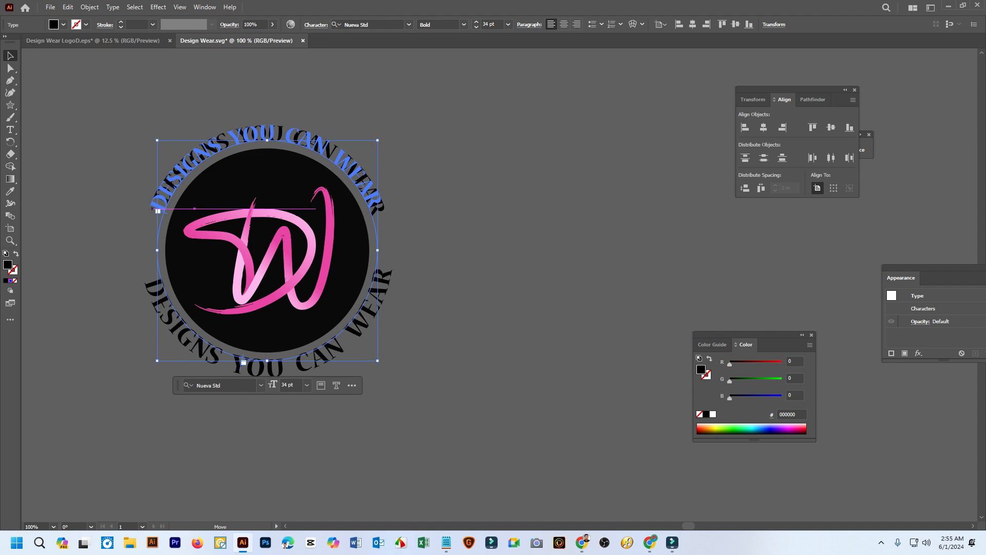
left_click_drag(158, 211, 157, 212)
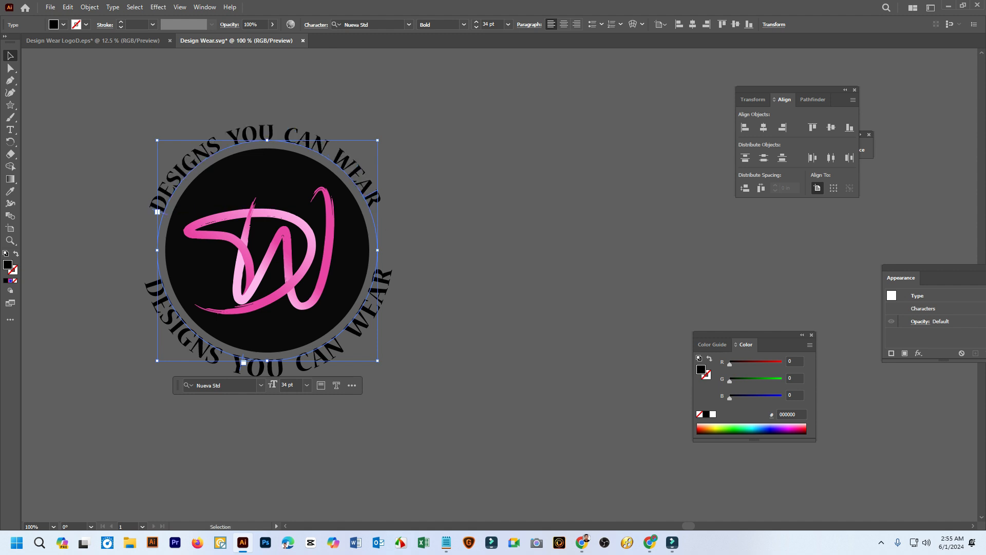
key("ctrl+shift+a")
Convert the upper and lower curved taglines to outlines, then deselect them
key("ctrl+equal")
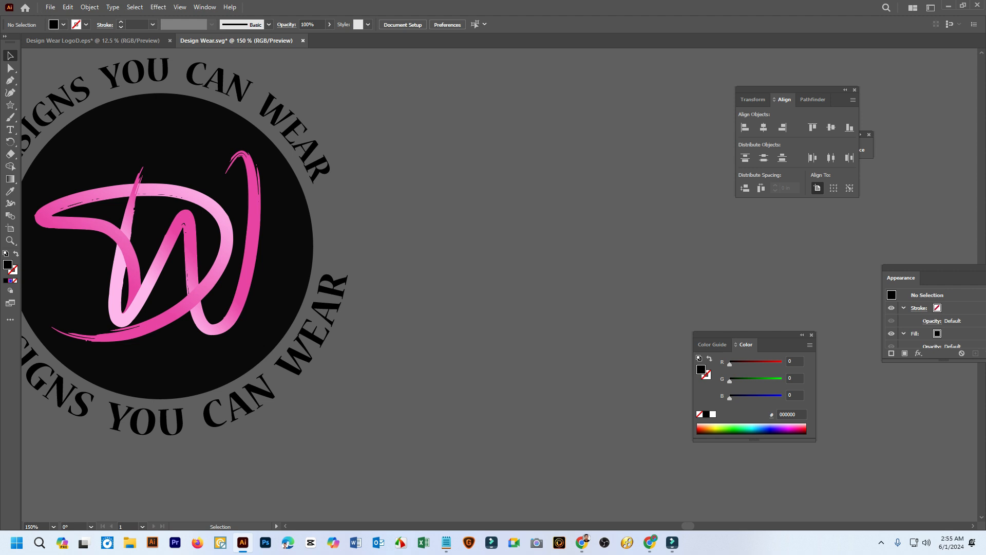
left_click_drag(205, 241, 367, 273)
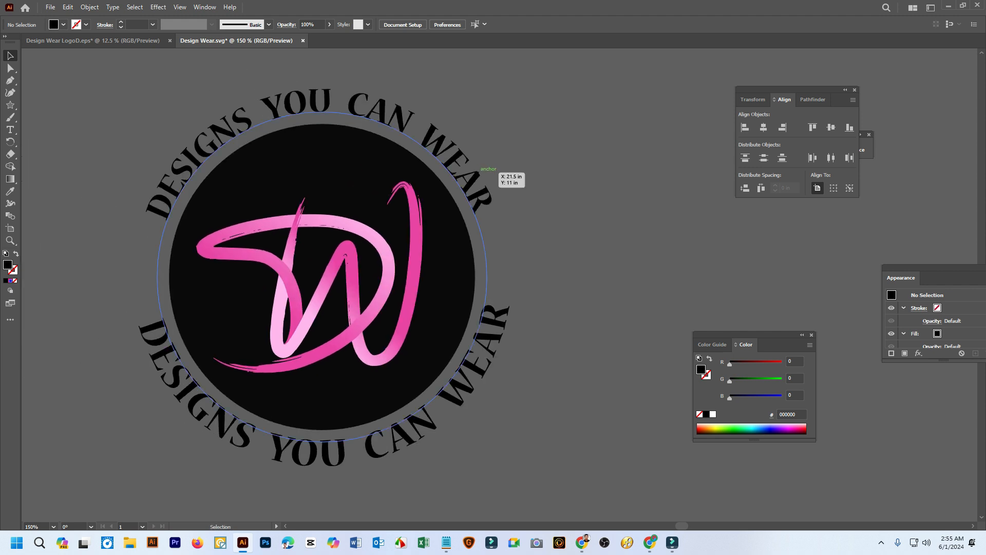
left_click(286, 445)
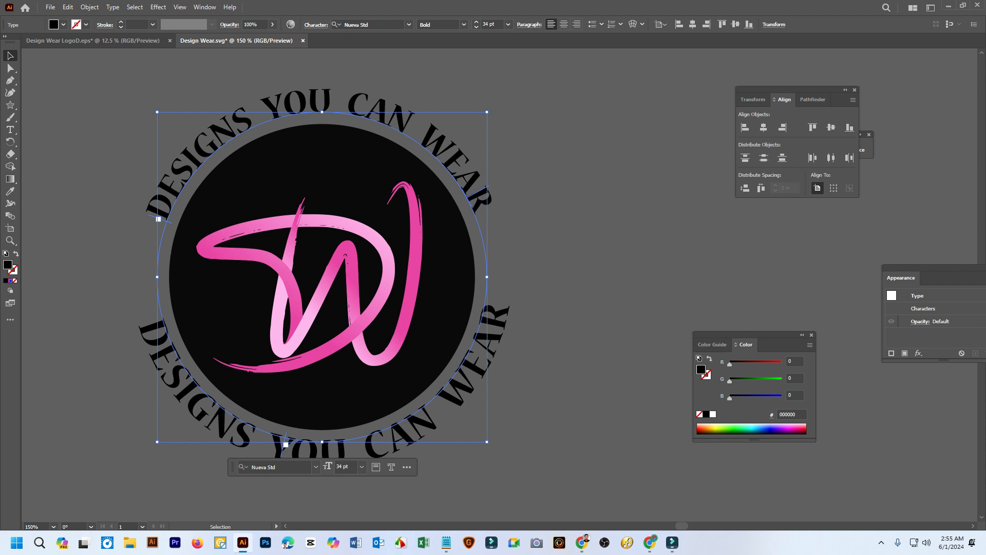
right_click(214, 145)
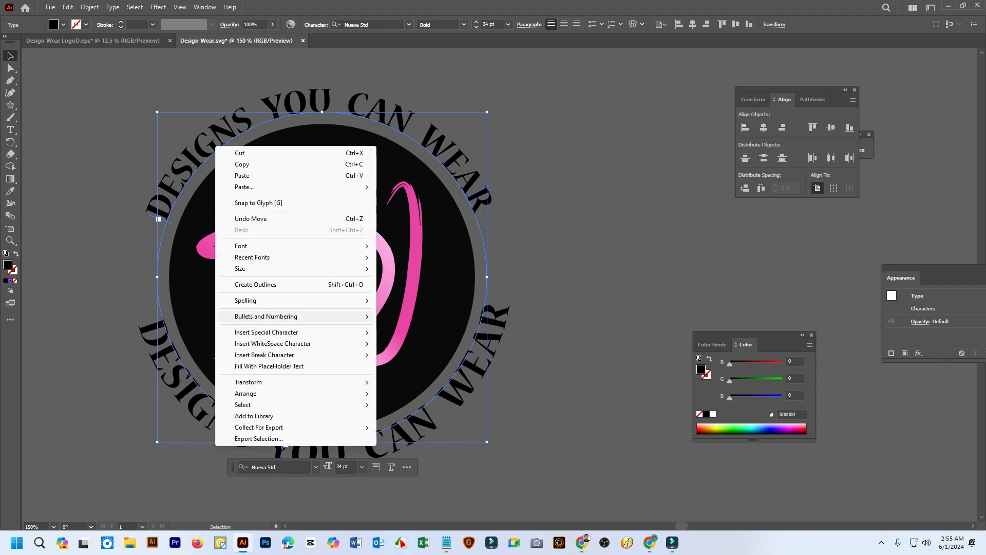
left_click(255, 285)
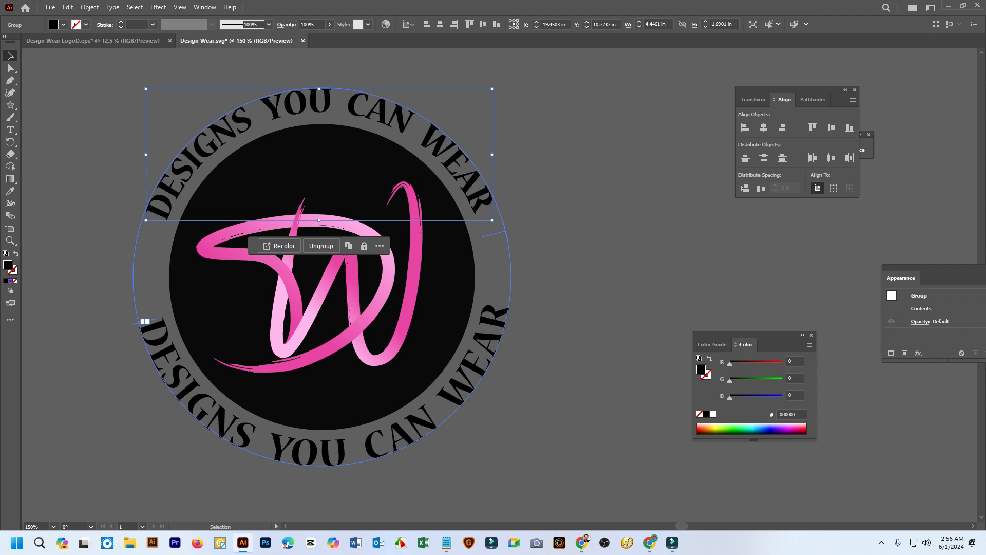
right_click(501, 321)
left_click(553, 161)
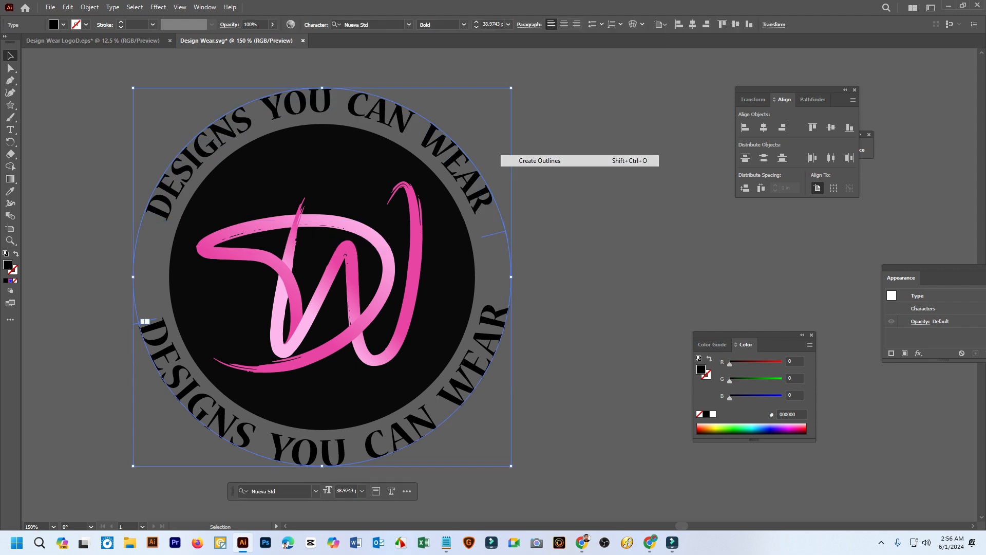
left_click(570, 170)
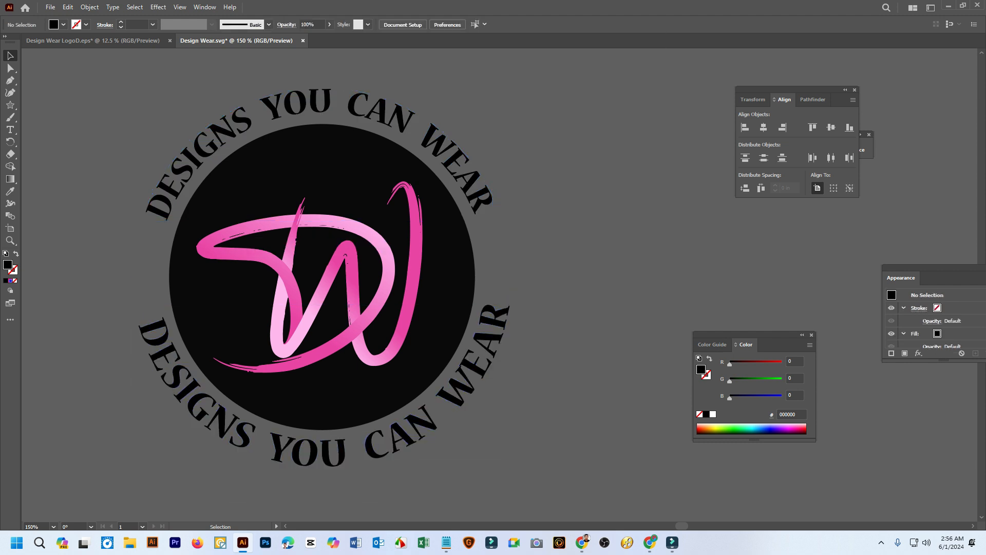
Select both outlined taglines and give them the pink gradient sampled from the DW lettering with the Eyedropper
left_click(509, 323)
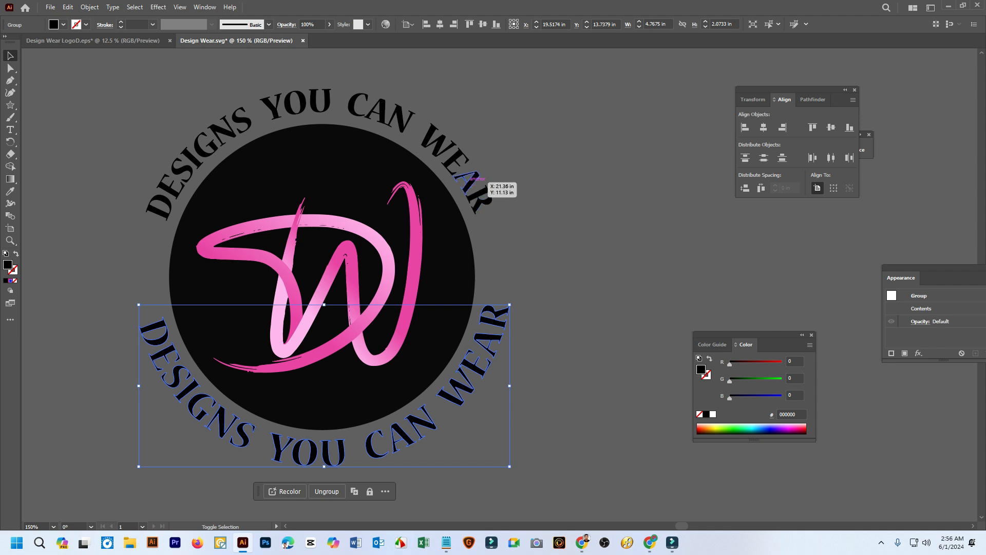
left_click(475, 180, "shift")
key("i")
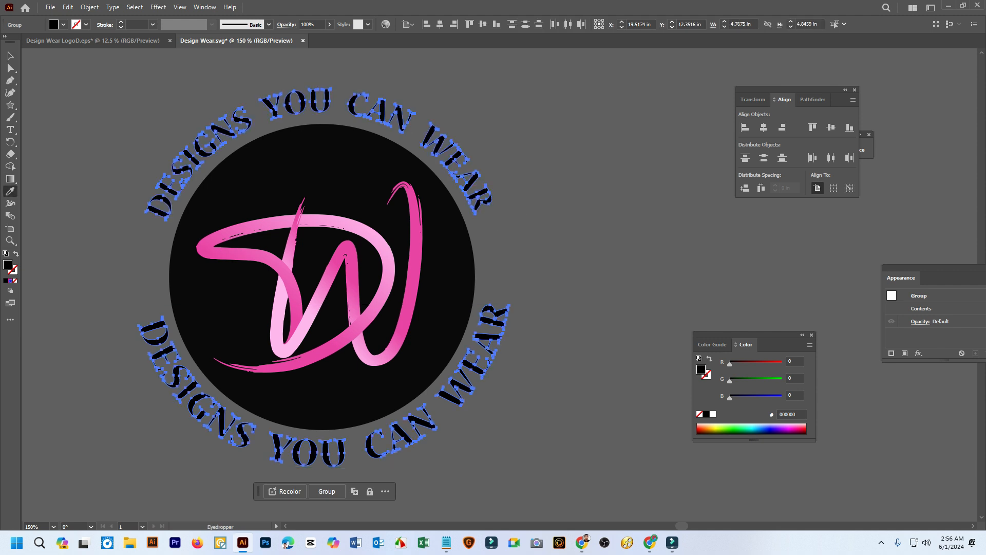
left_click(272, 260)
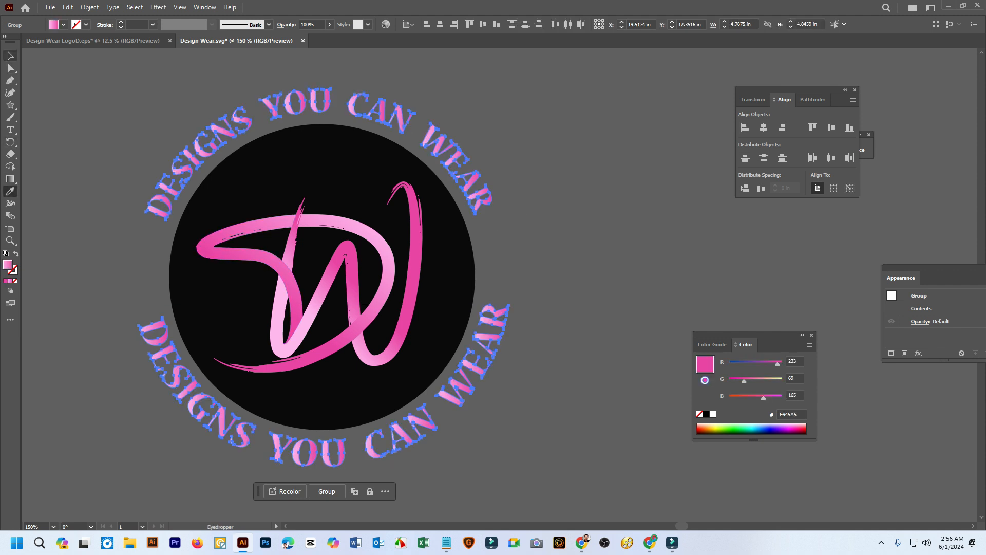
Change the taglines' gradient to radial, spread it from the circle's centre out past the upper-right lettering, and deselect
key("g")
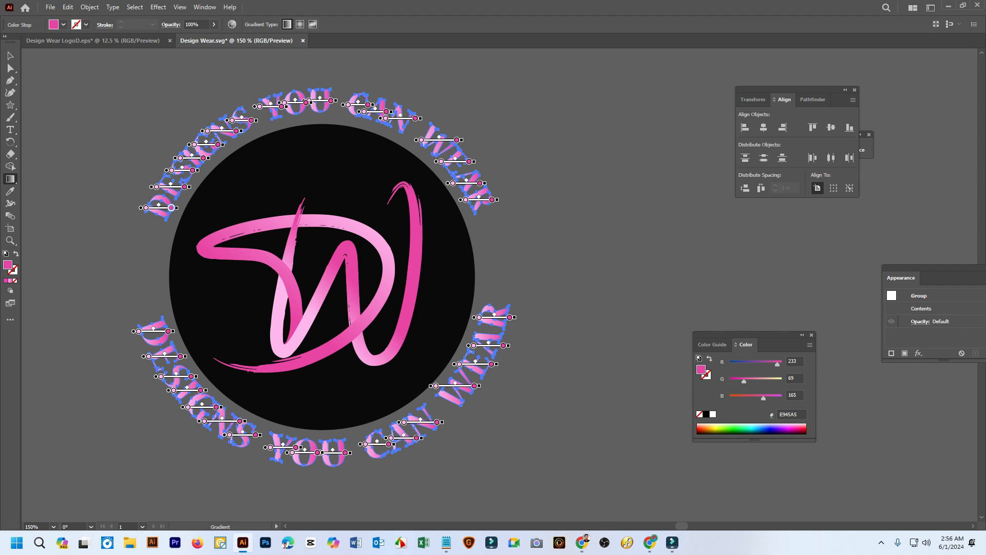
key("ctrl+minus")
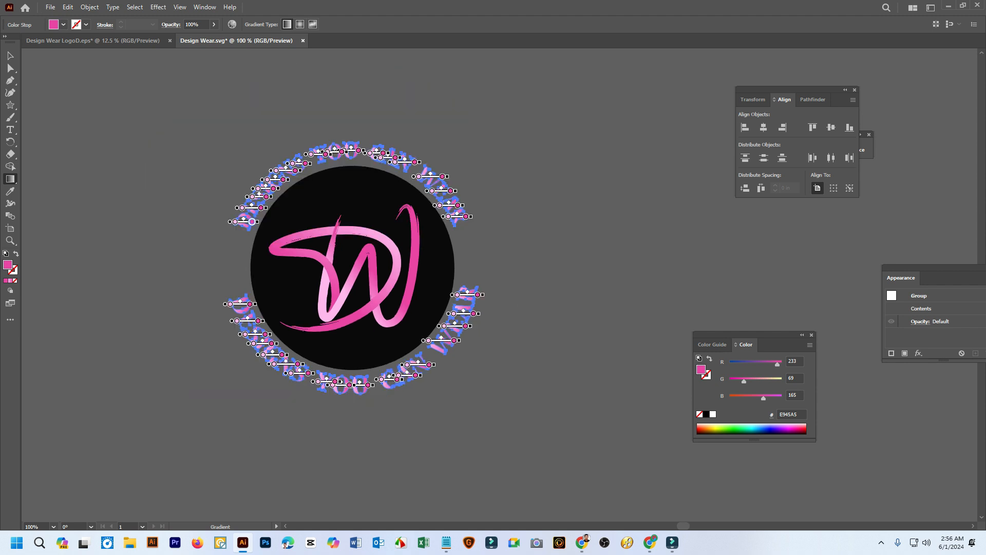
mouse_move(345, 414)
left_mouse_down()
mouse_move(344, 436)
mouse_move(349, 64)
mouse_move(378, 286)
mouse_move(357, 289)
left_mouse_up()
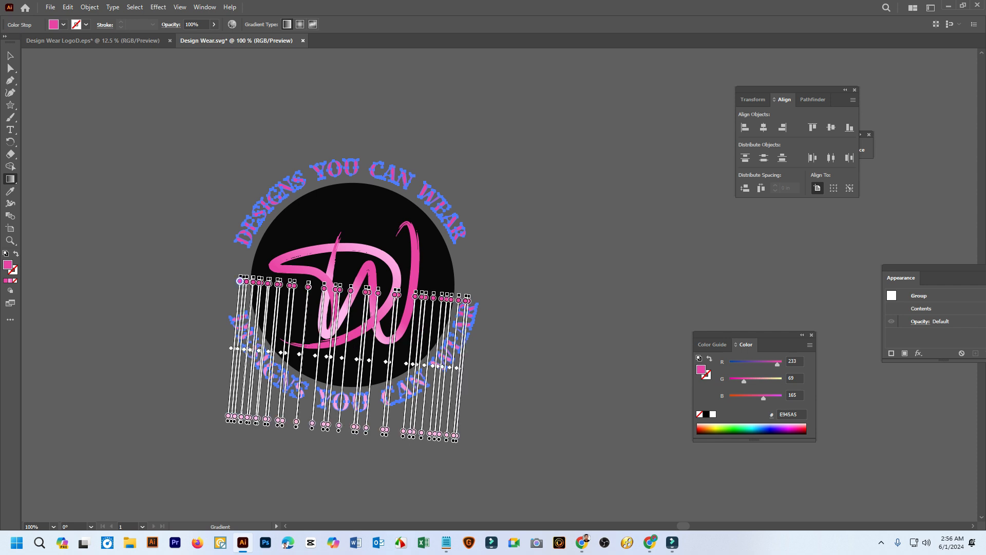
left_click(300, 24)
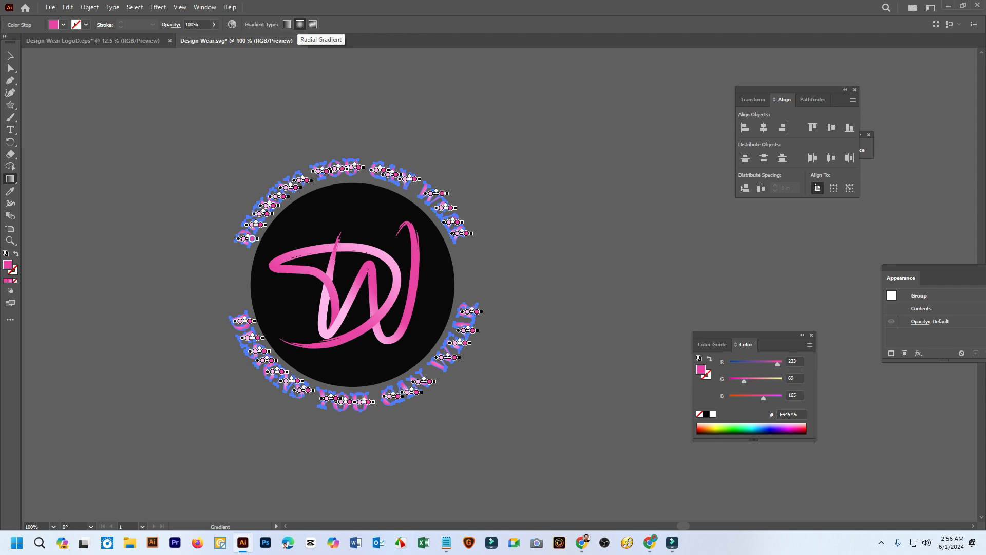
mouse_move(349, 286)
left_mouse_down()
mouse_move(453, 178)
mouse_move(570, 111)
mouse_move(460, 192)
mouse_move(508, 152)
mouse_move(501, 158)
left_mouse_up()
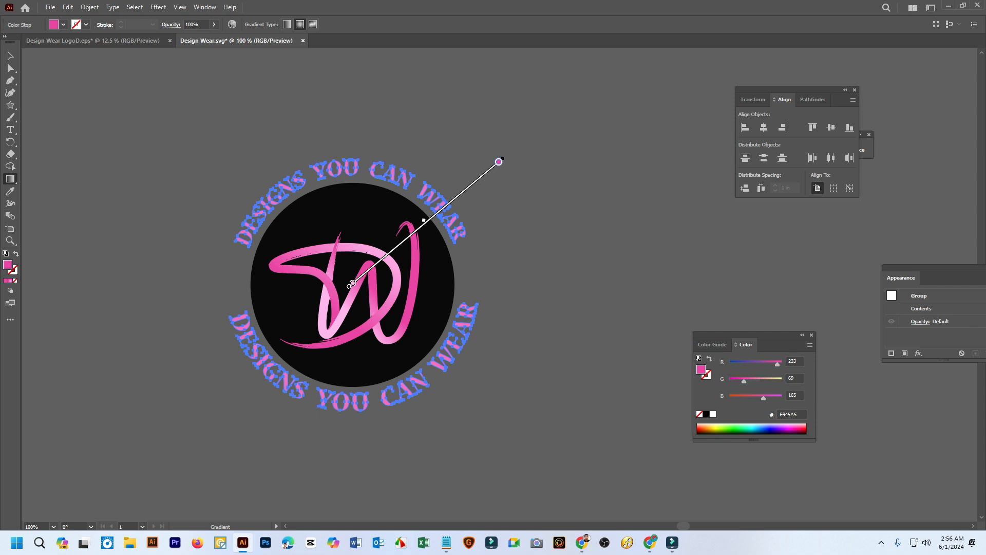
key("v")
key("ctrl+shift+a")
Create three small pink gradient stars in a curved column between the tagline ends on the circle's right side
scroll(504, 205, "up", 1)
scroll(504, 205, "down", 1)
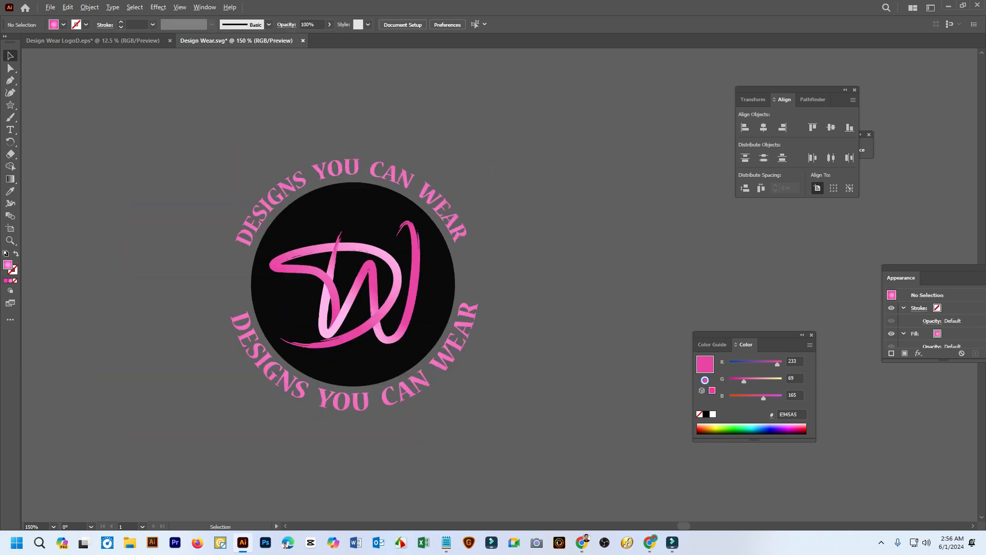
scroll(468, 332, "up", 1)
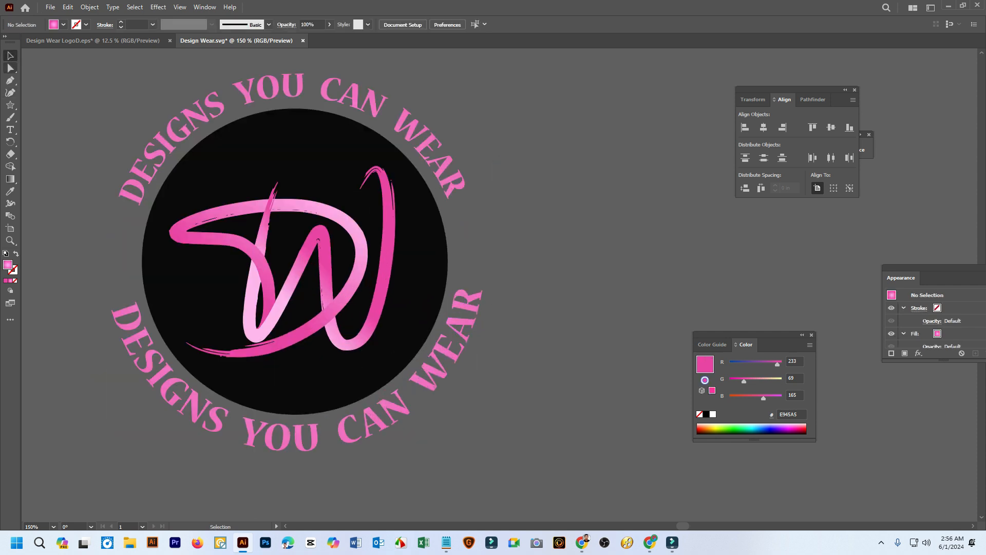
left_click(10, 105)
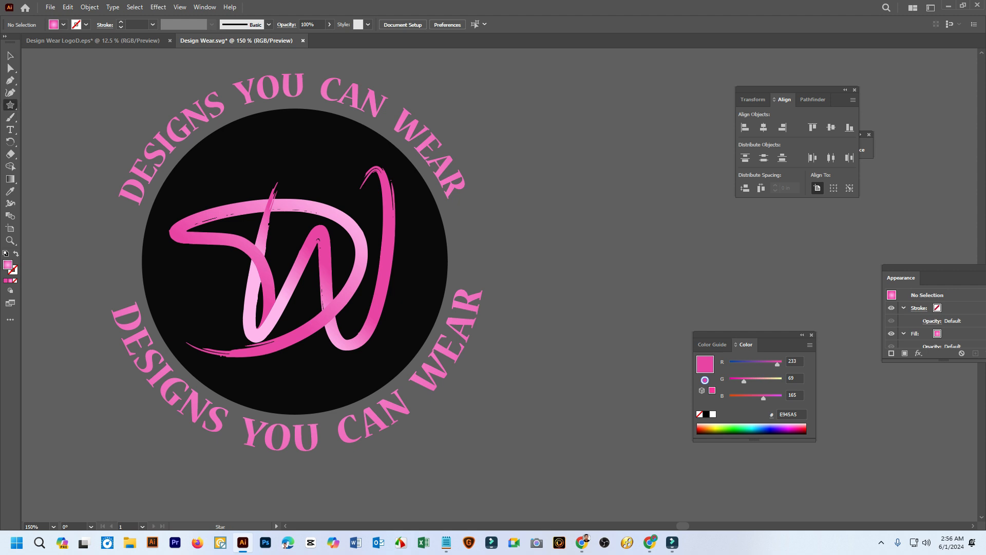
scroll(478, 210, "up", 1)
left_click_drag(456, 215, 487, 290)
left_click(10, 55)
left_click(446, 220)
scroll(446, 218, "up", 3)
scroll(479, 218, "down", 5)
scroll(476, 206, "up", 4)
key("ctrl+shift+a")
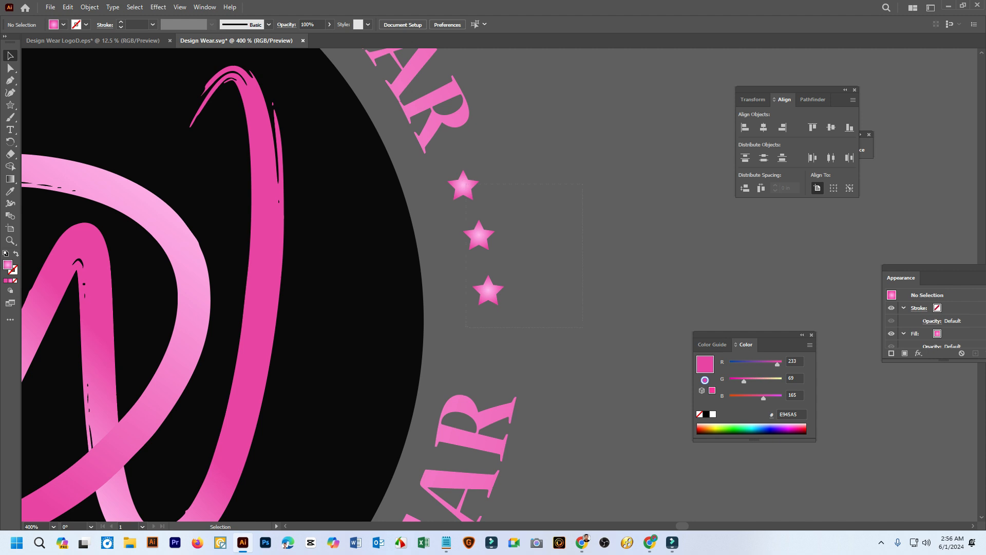
Move the three stars slightly outward to line up with the ring of text, then deselect them
left_click_drag(466, 185, 523, 191)
left_click(545, 197)
scroll(616, 250, "up", 2)
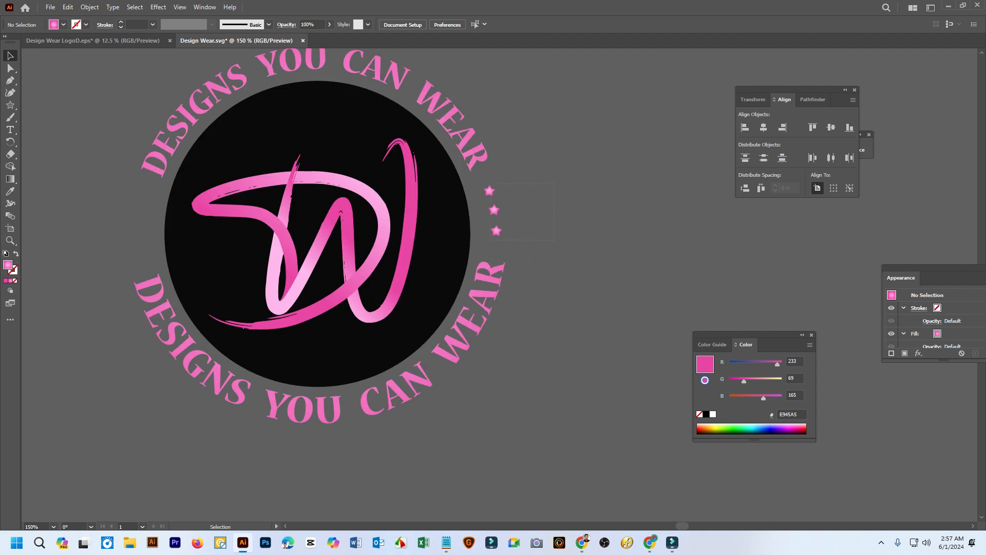
Copy the three stars into the gap on the circle's left side, and rotate and nudge them to follow its curve
left_click_drag(494, 210, 142, 221)
left_click_drag(136, 219, 221, 229)
scroll(221, 229, "up", 2)
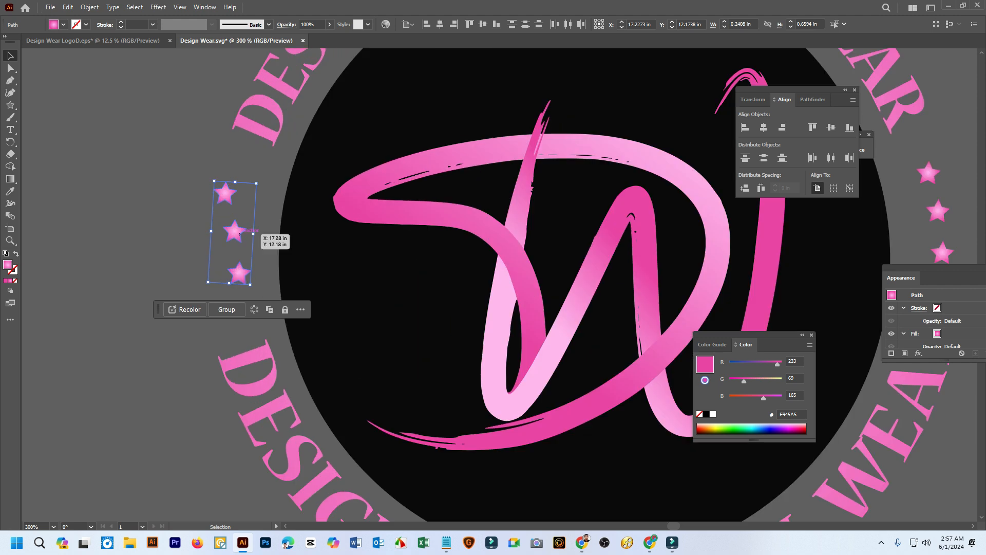
left_click_drag(251, 286, 185, 297)
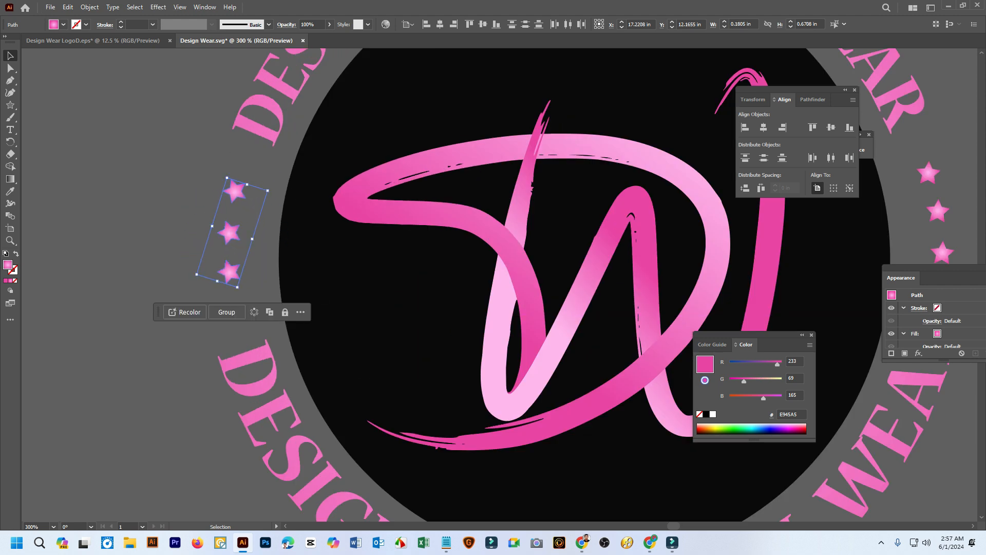
left_click_drag(217, 235, 218, 245)
left_click(153, 251)
scroll(154, 251, "down", 4)
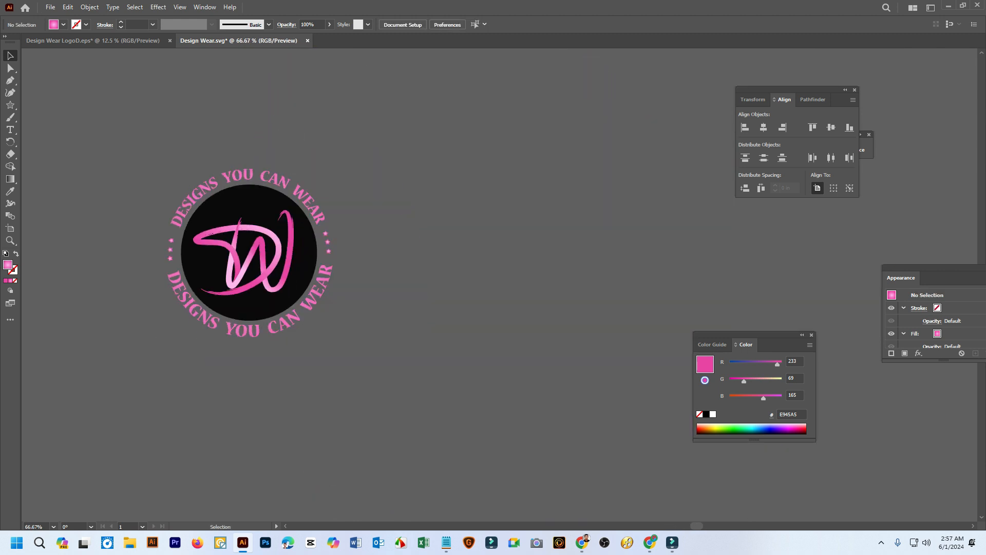
Draw a large five-pointed star with the pink radial gradient in the empty area beside the logo
left_click_drag(153, 251, 56, 264)
left_click(10, 105)
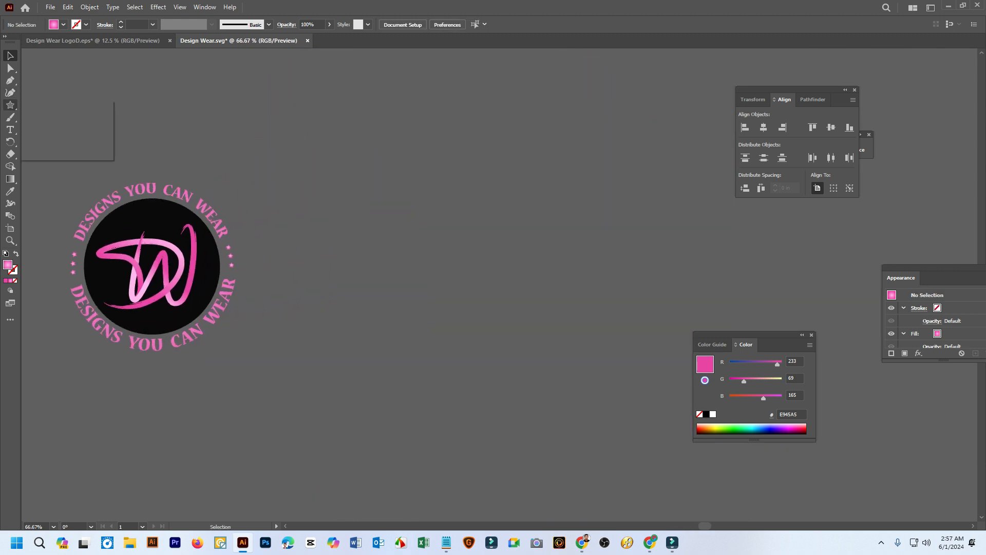
left_click(53, 142)
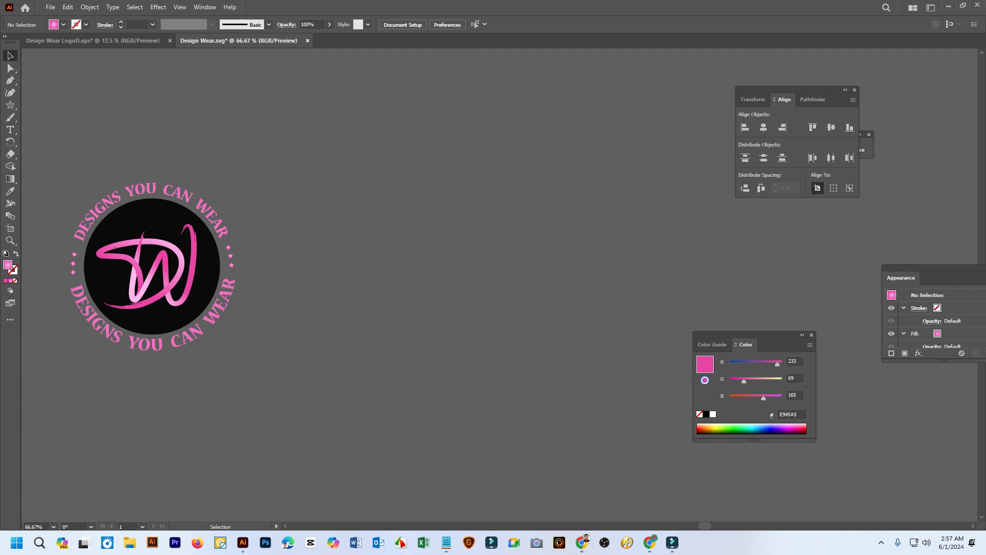
left_click_drag(341, 146, 509, 244)
scroll(292, 222, "up", 3)
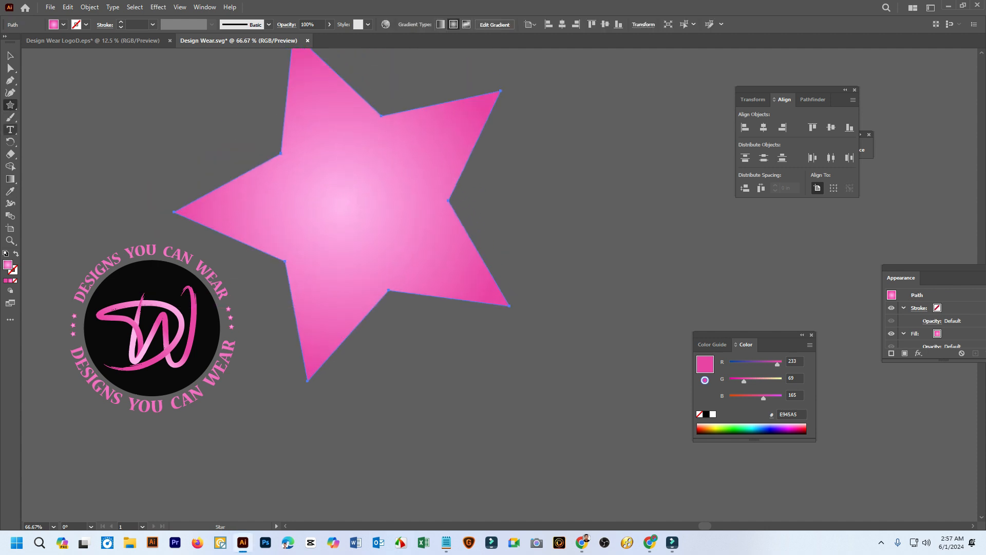
Turn the large star's outline into a type path starting at its right inner corner and enter random sample letters
left_click(10, 129)
left_click(57, 138)
scroll(241, 163, "up", 2)
scroll(262, 203, "up", 3)
scroll(284, 243, "down", 3)
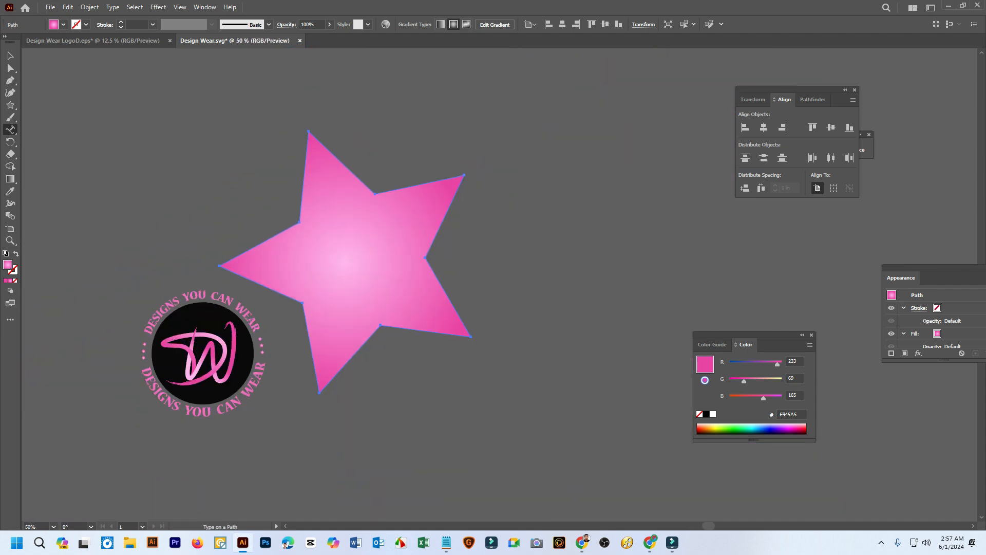
left_click(426, 256)
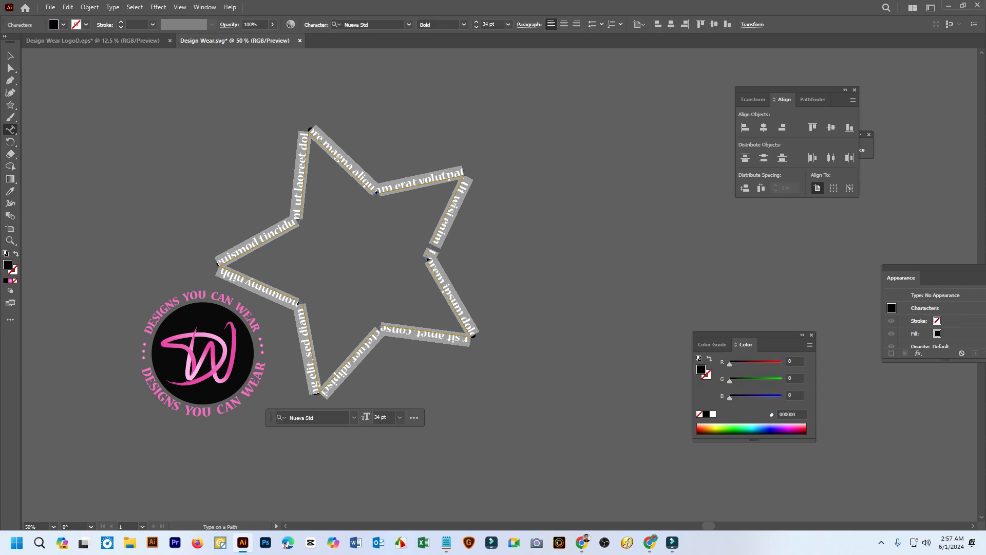
type("sgsfd")
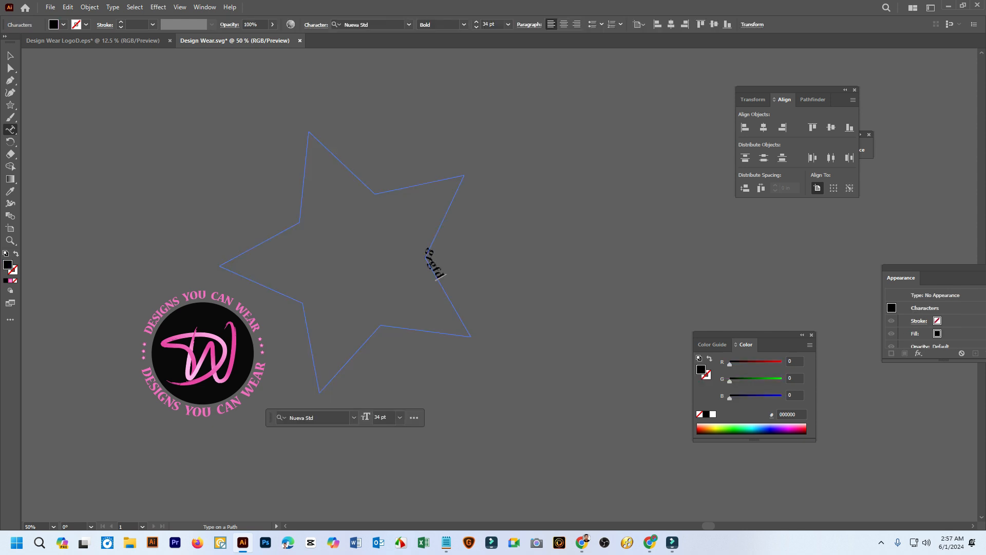
type("gfdgdgfdgdg")
Draw a black rectangle about 5.5 × 3.1 in to the upper right of the star-path text
left_click_drag(10, 105, 52, 105)
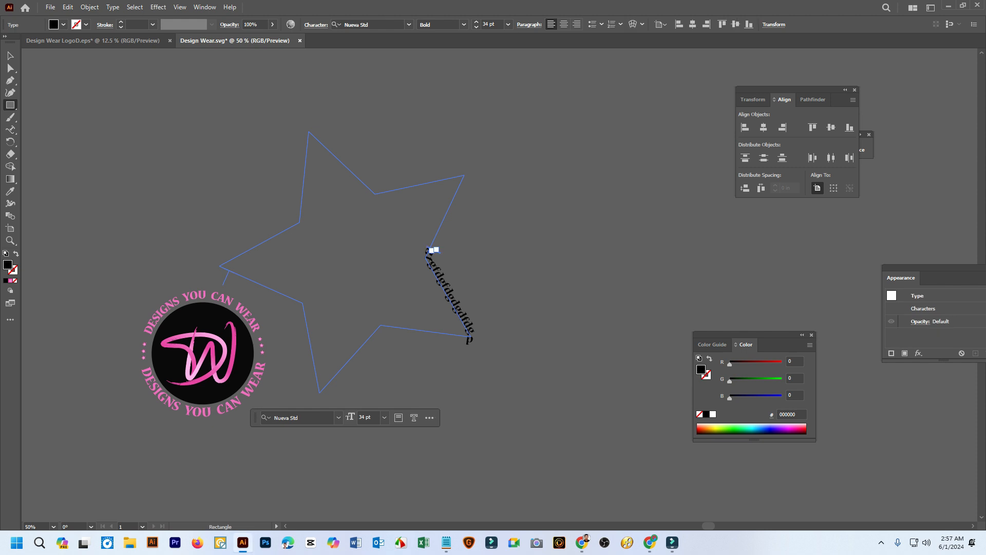
left_click_drag(475, 128, 616, 206)
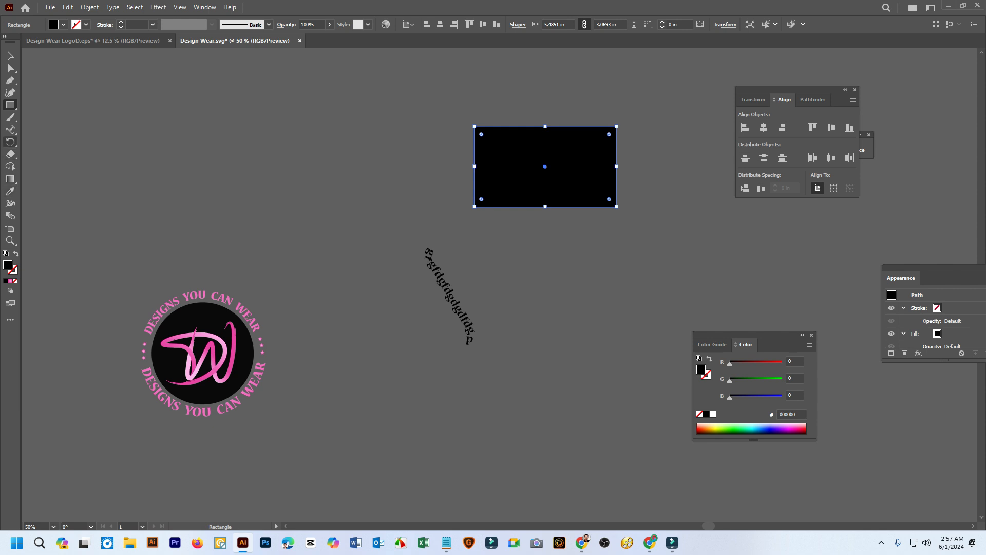
Turn the black rectangle's outline into a type path starting near its upper-left corner and fill it with sample letters beginning "dfdgdf"
left_click(10, 129)
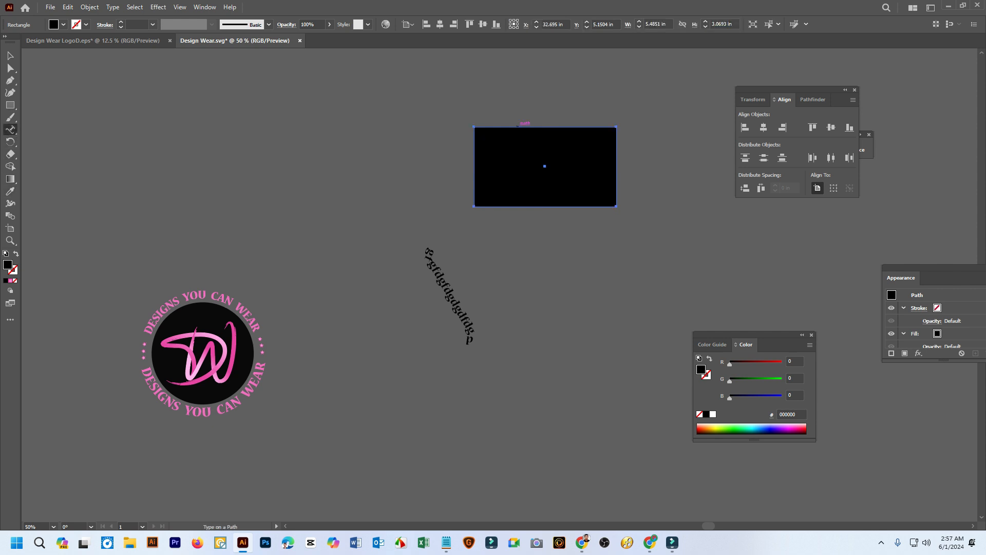
right_click(10, 129)
left_click(66, 141)
left_click(500, 127)
type("dfdg")
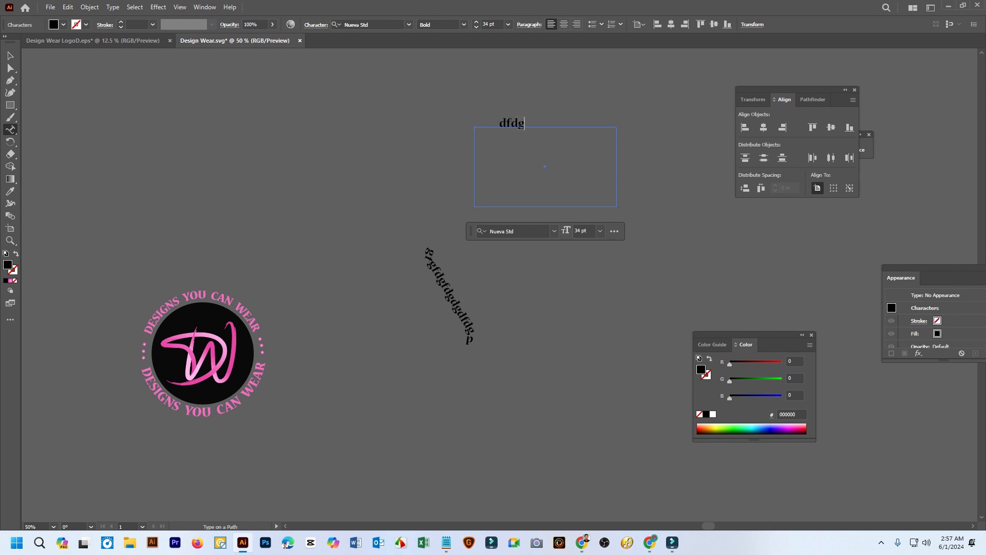
type("dfggggggggggggggggggggggggggggggggggggggggggg")
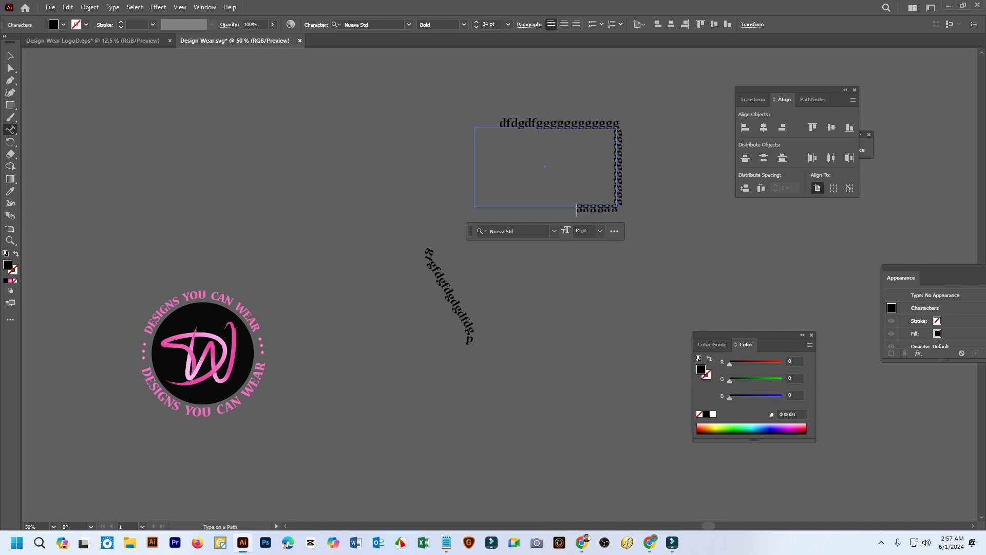
key("Escape")
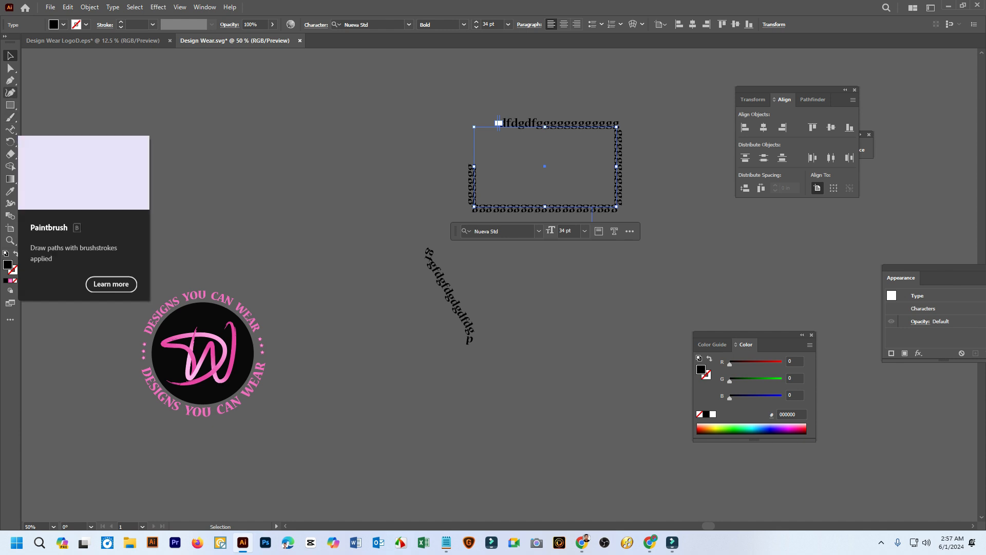
Draw an open wavy path about 18.6 × 5.1 in with the Pen tool above the logo, doubling back over itself
left_click(10, 92)
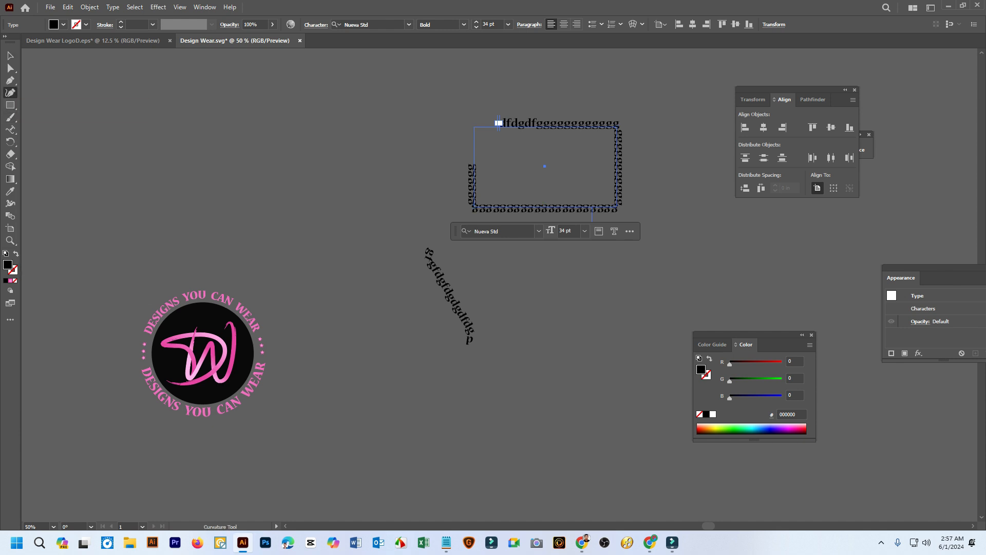
left_click(10, 81)
left_click_drag(57, 129, 273, 225)
left_click(209, 226)
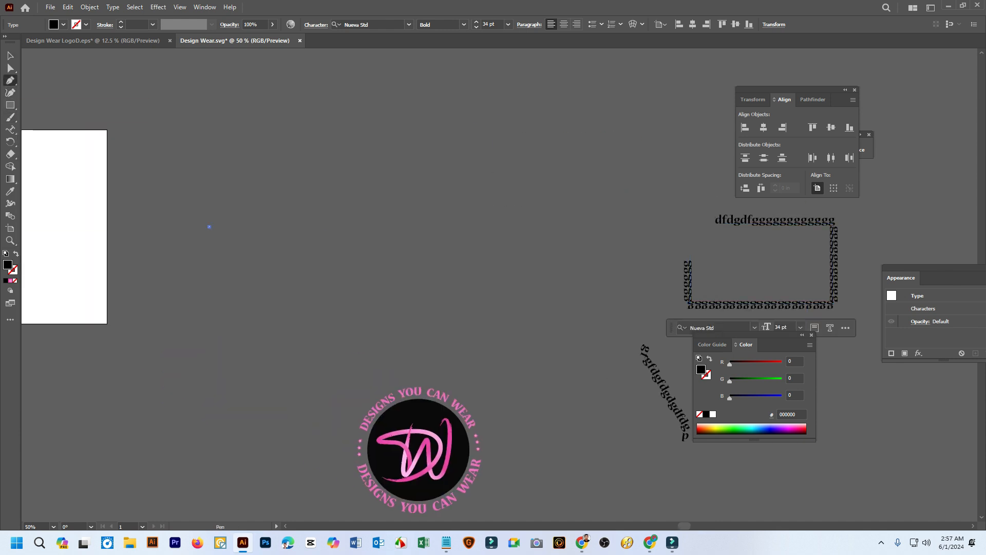
left_click_drag(346, 158, 464, 222)
left_click_drag(571, 202, 607, 112)
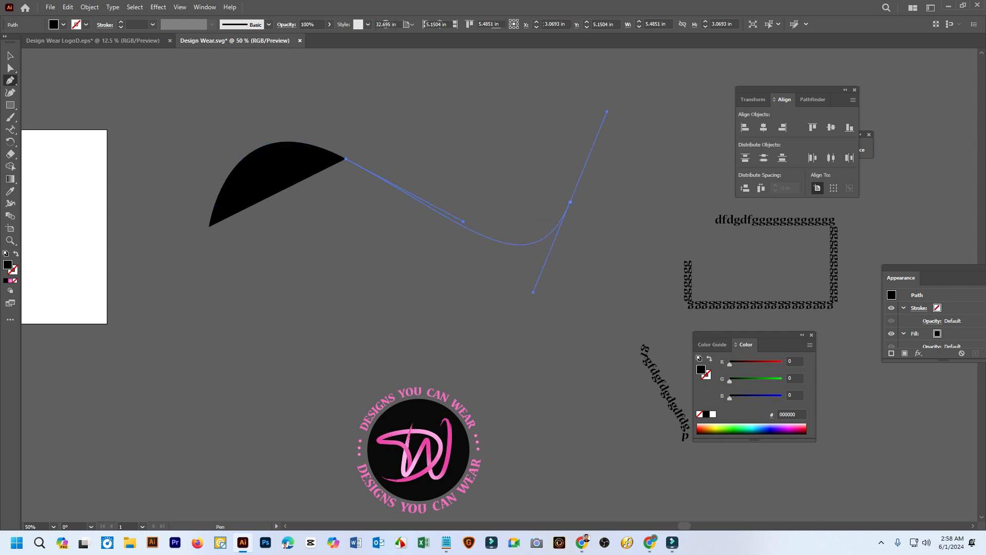
left_click_drag(683, 137, 723, 188)
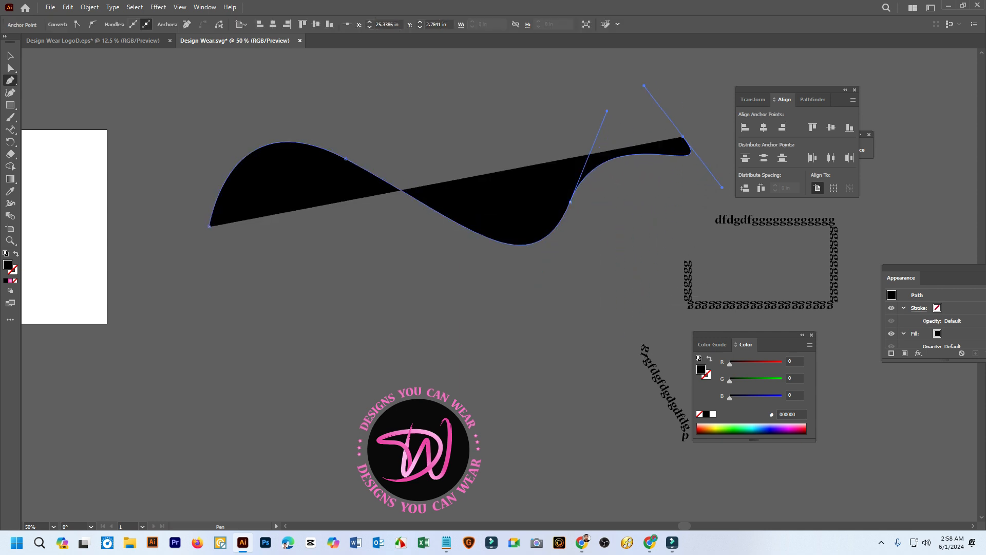
left_click_drag(365, 113, 387, 63)
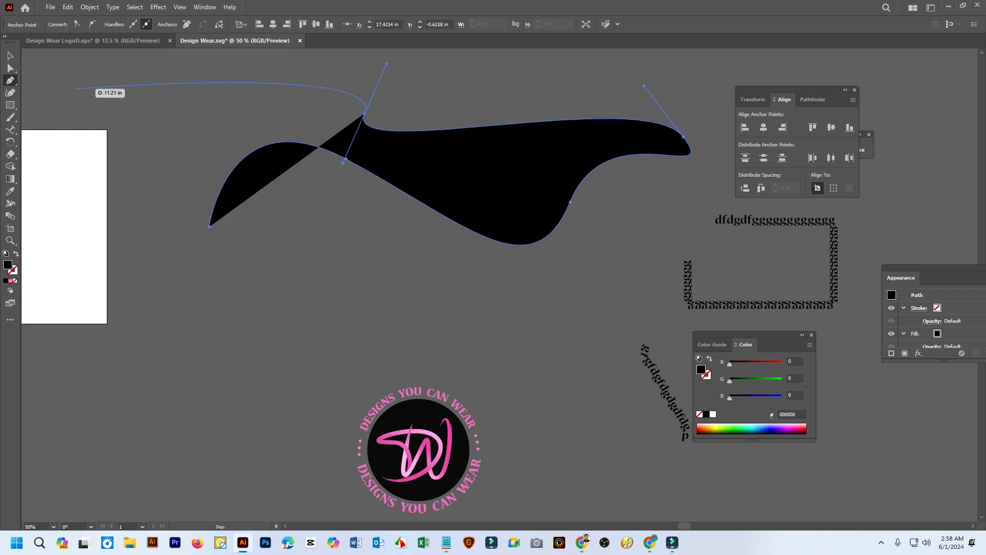
left_click(11, 56)
left_click(67, 105)
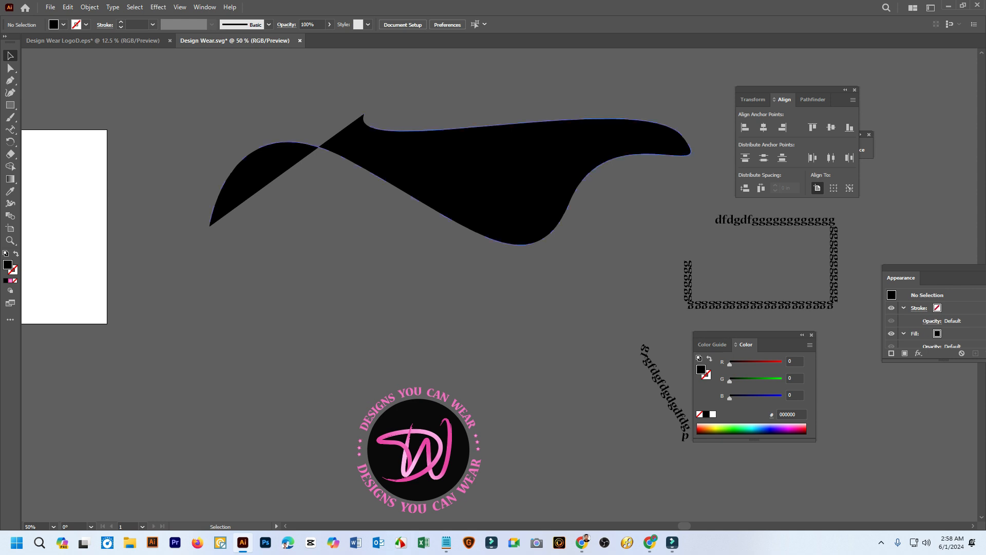
Turn the pen-drawn curve into a type path starting at its lower-left end and fill it with sample letters beginning "assa"
left_click(360, 162)
left_click(11, 130)
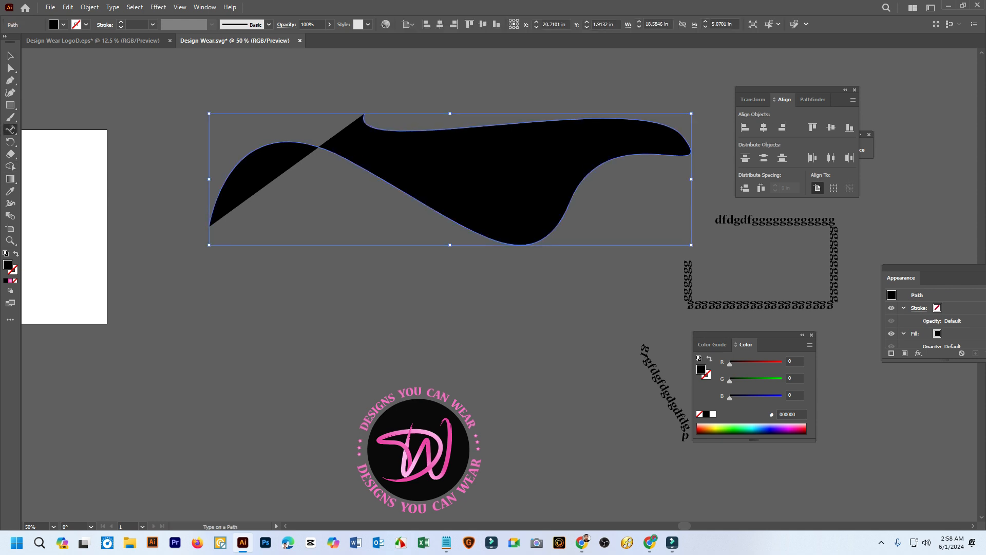
left_click(215, 213)
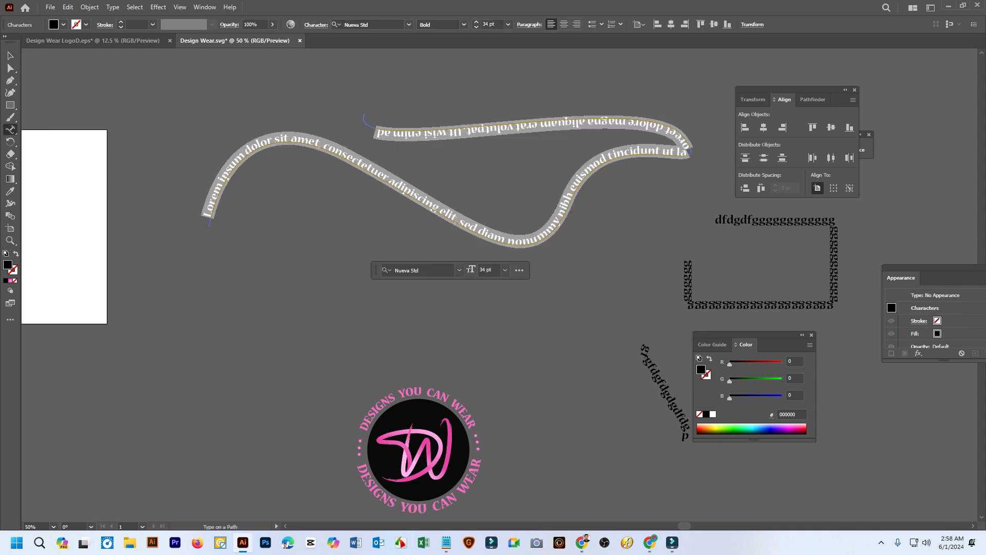
type("assa")
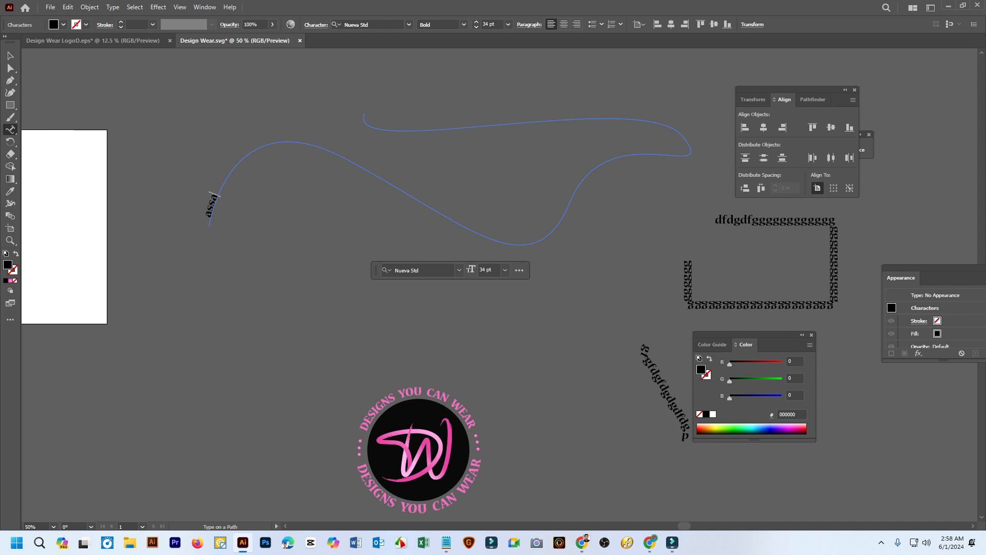
type("gffggtryryrvvvvvvvvvvvvvvvvvvvvvvvvvvvvvvvvvvvvvvvvvvvvvvvvvvvvvvvvvvvvvvvvvvvvvvvvvvvvvvvvvvvvvvvvvv")
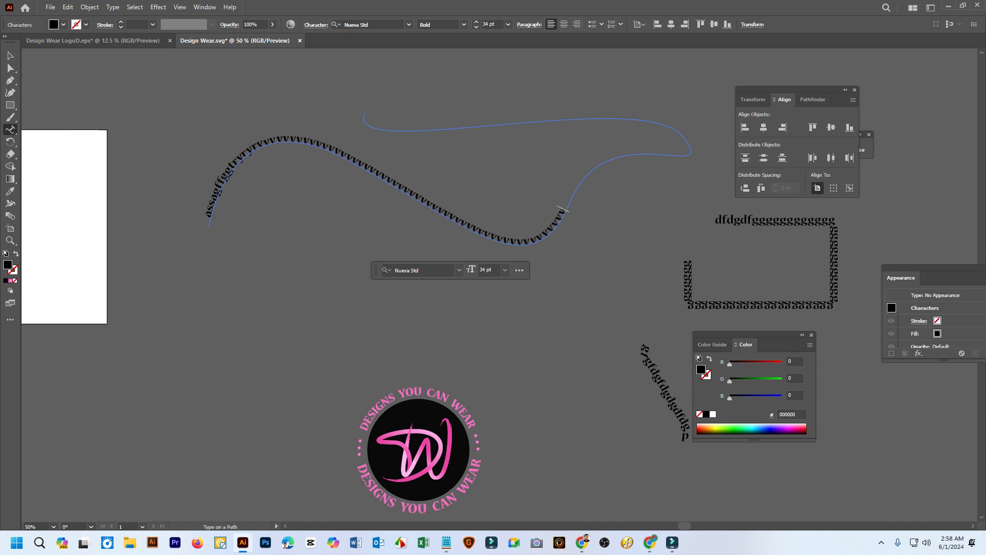
type("iiiiiiiiiiiiiiiiiiiiiiii")
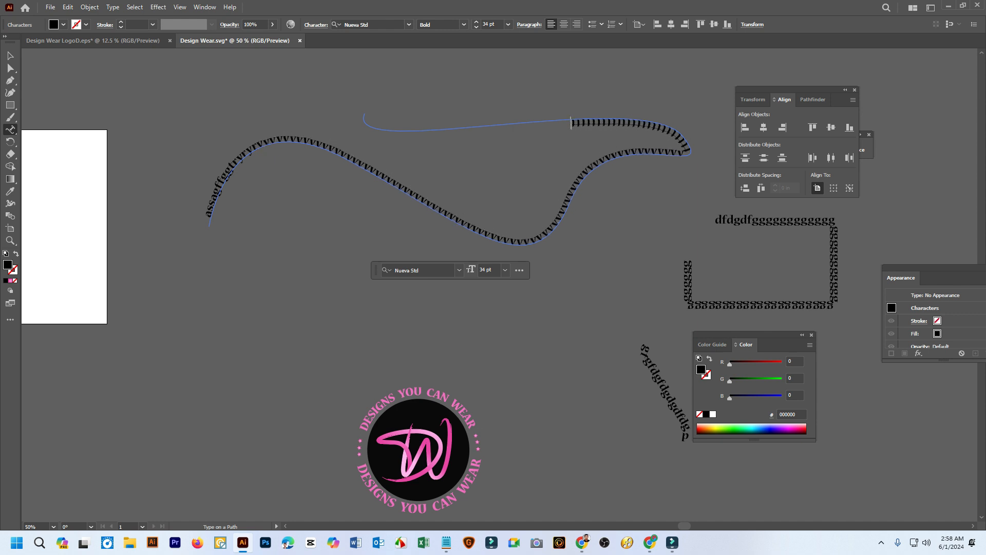
type("iiiiiiiiiiiiiiiiiiiiiiiiiiiiiiiiiiiiiiiiiiiiiiiiiiii")
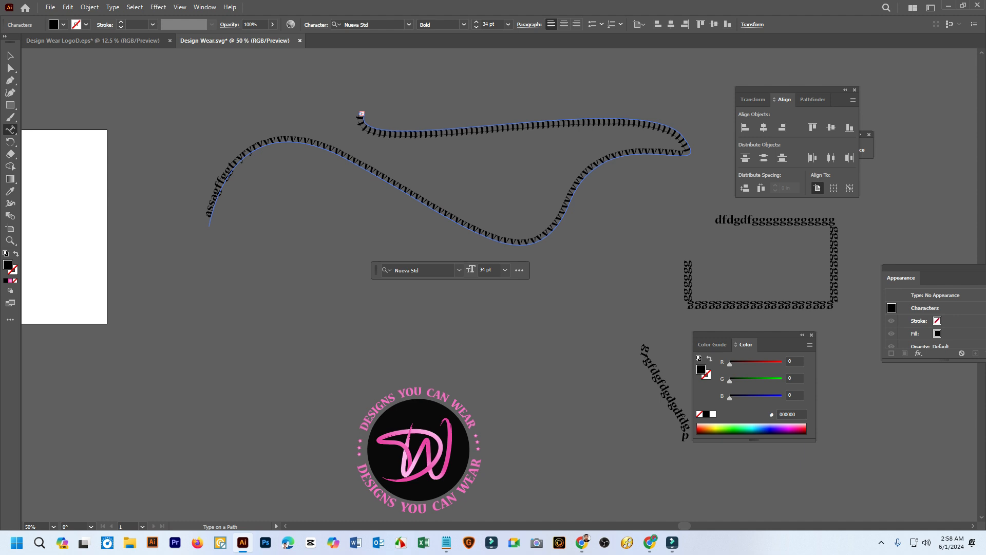
key("Escape")
left_click(504, 308)
Flip the wavy text to the opposite side of its path
key("space")
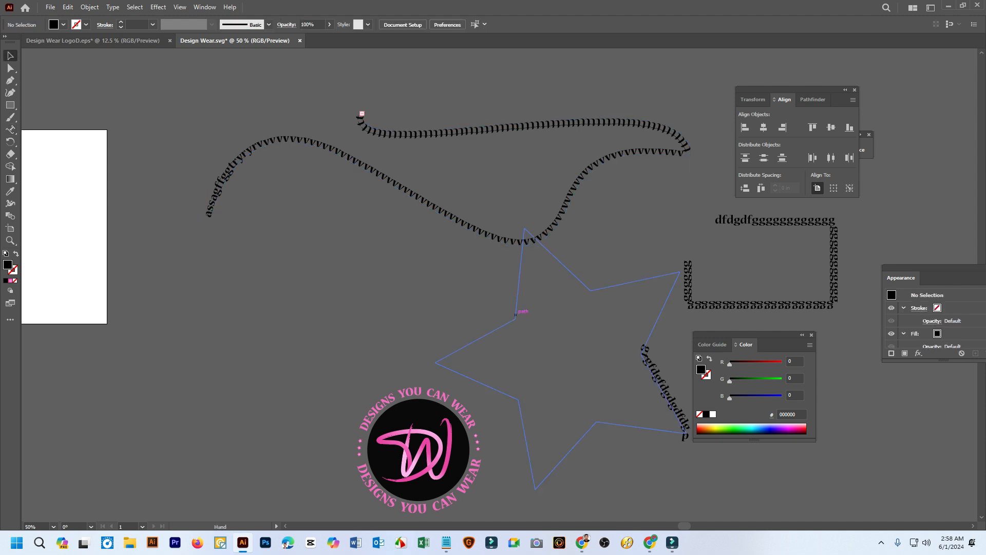
left_click_drag(515, 315, 274, 293)
key("ctrl+minus")
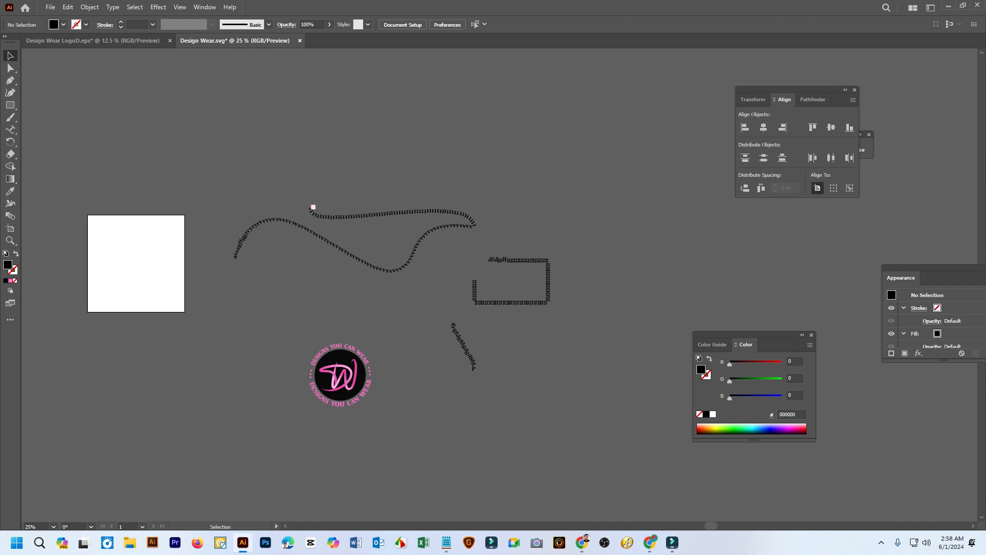
key("ctrl+plus")
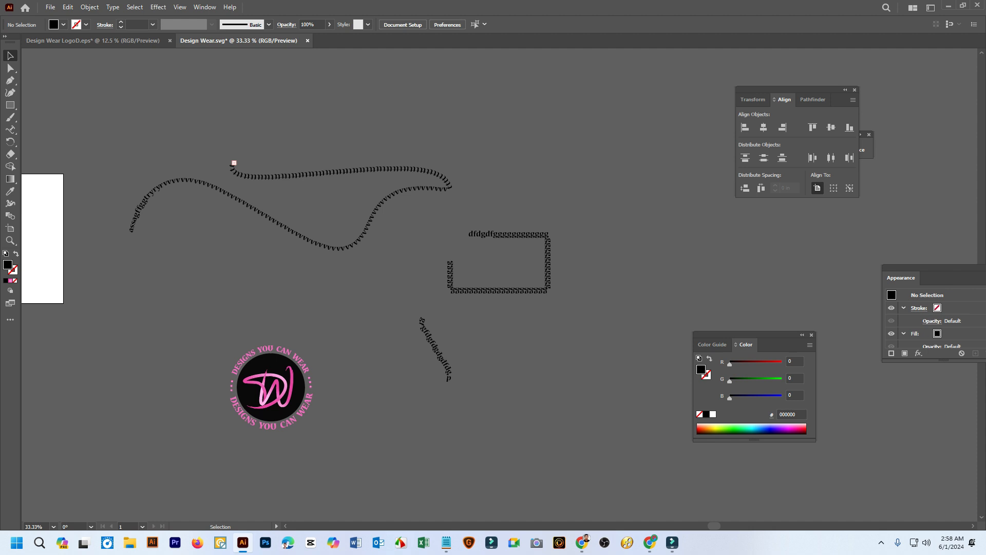
left_click(371, 234)
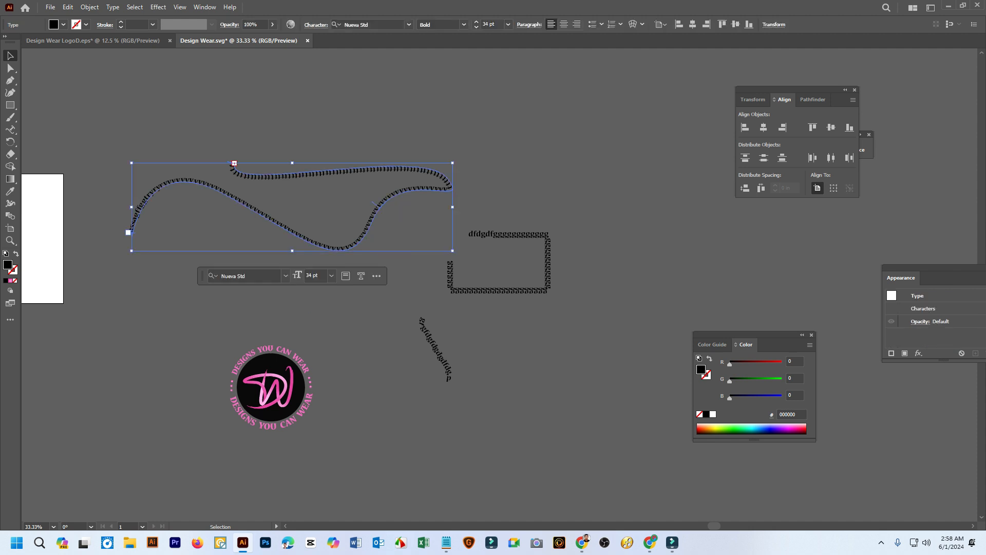
scroll(373, 204, "up", 2)
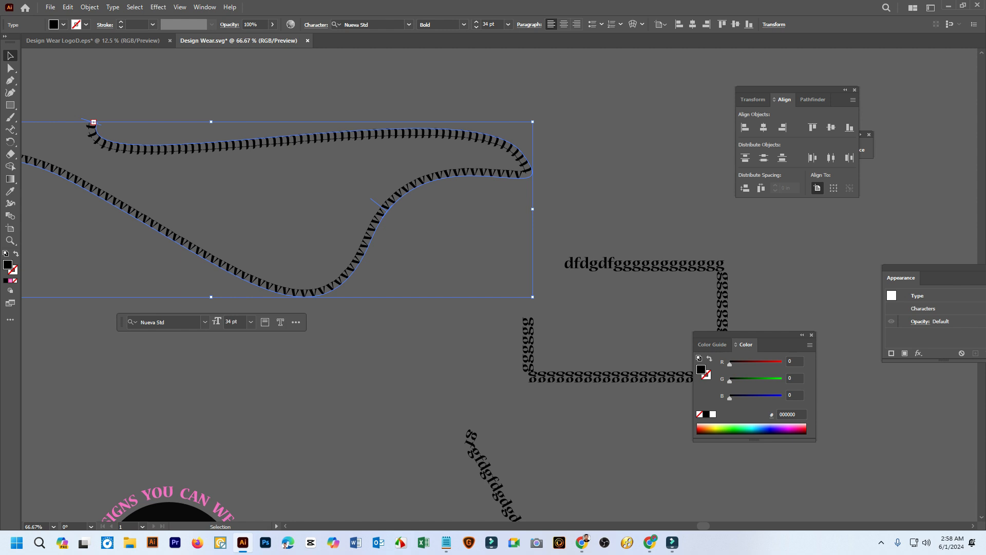
scroll(119, 162, "down", 2)
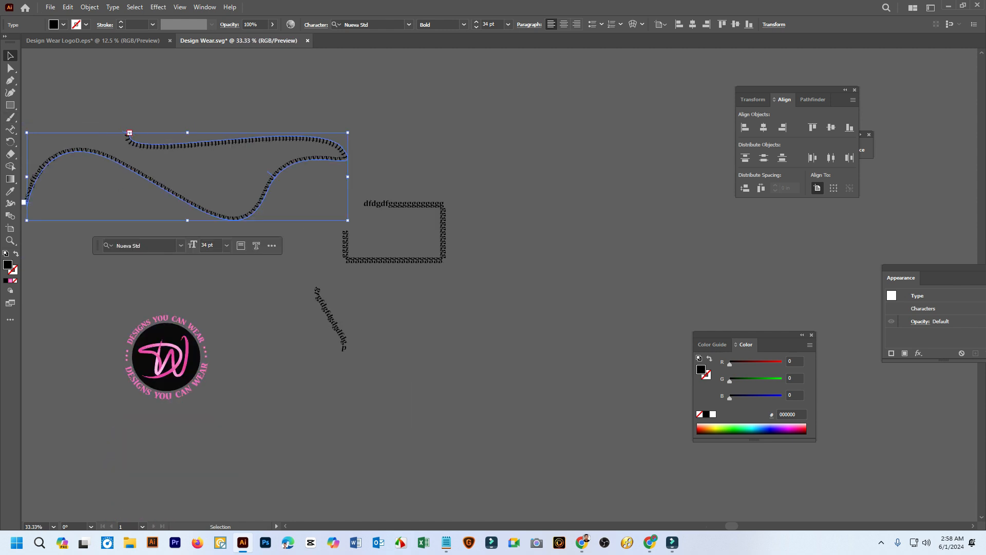
scroll(119, 162, "down", 1)
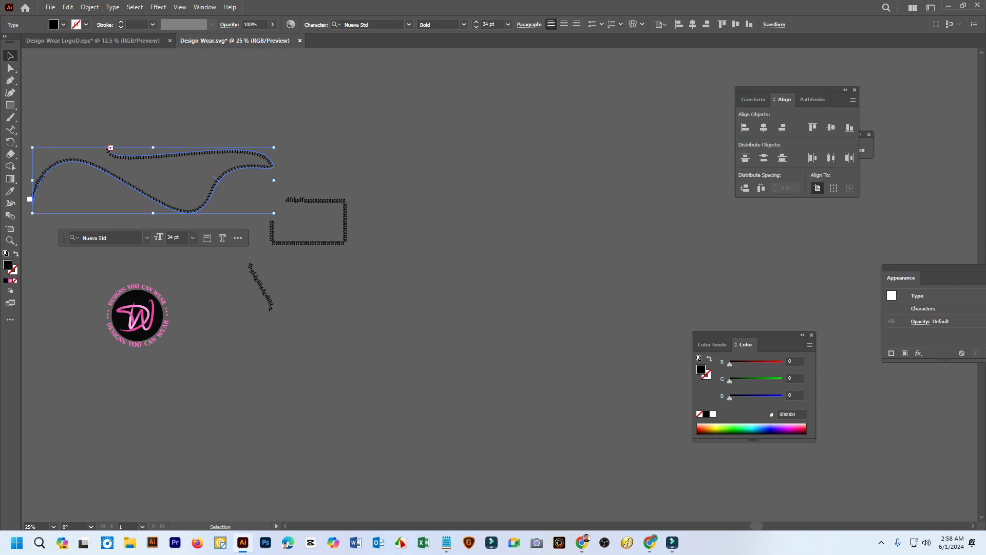
left_click_drag(30, 198, 37, 201)
left_click_drag(222, 185, 222, 186)
Flip the wavy text back to its original side of the path and deselect it
scroll(220, 189, "up", 7)
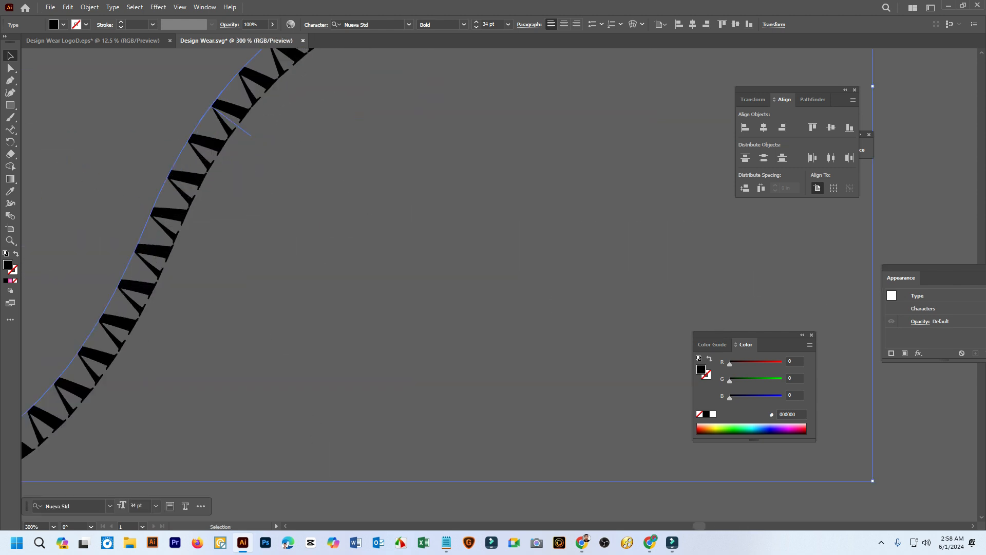
left_click_drag(230, 120, 189, 110)
scroll(210, 136, "down", 6)
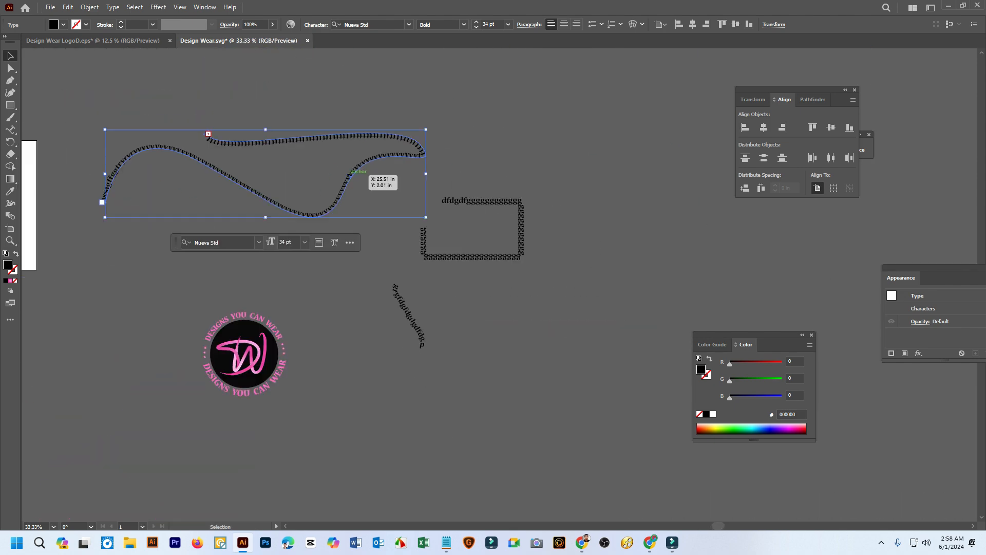
scroll(351, 170, "up", 3)
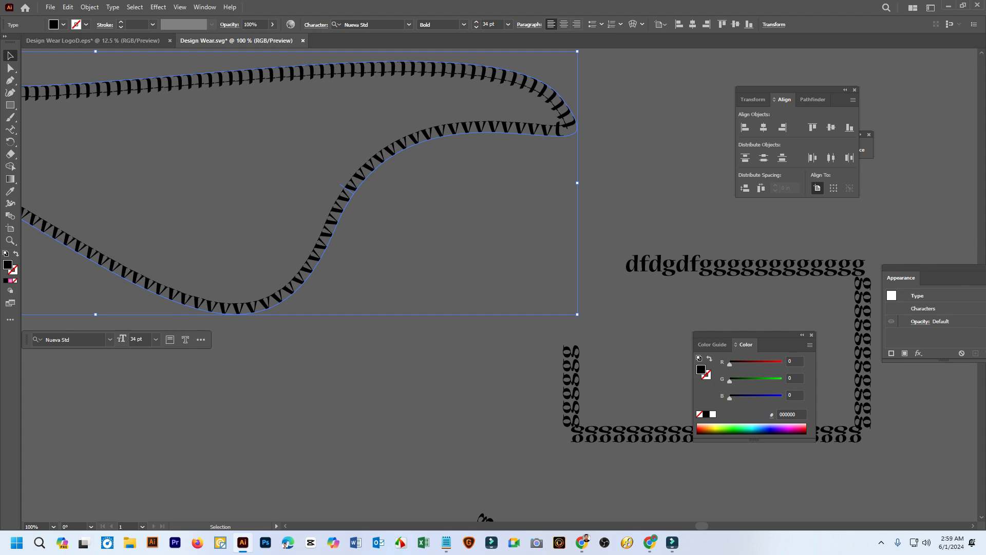
left_click_drag(343, 186, 339, 187)
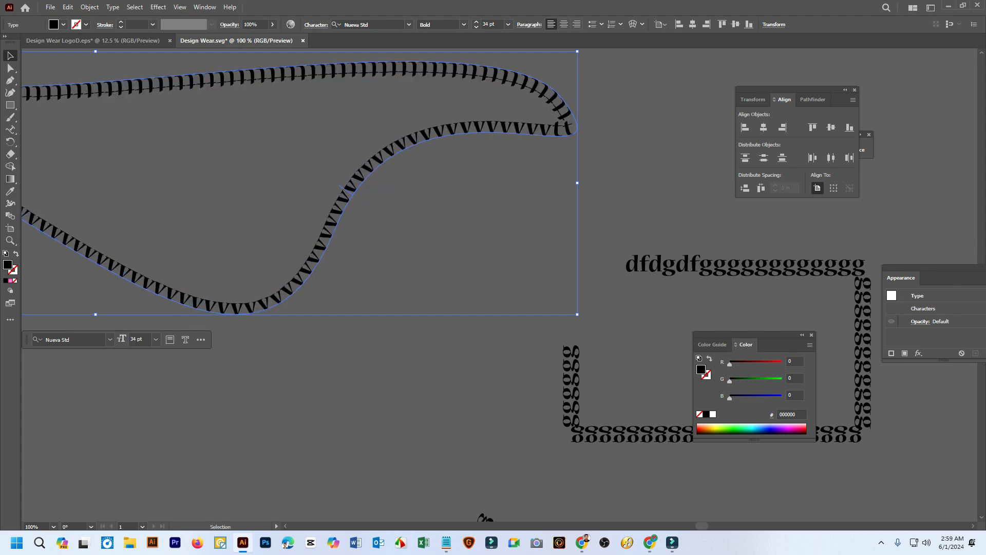
left_click(450, 243)
Draw a long freehand wavy path about 44.2 × 10.7 in with the Pencil tool in the empty area below the rectangle text
scroll(449, 243, "down", 4)
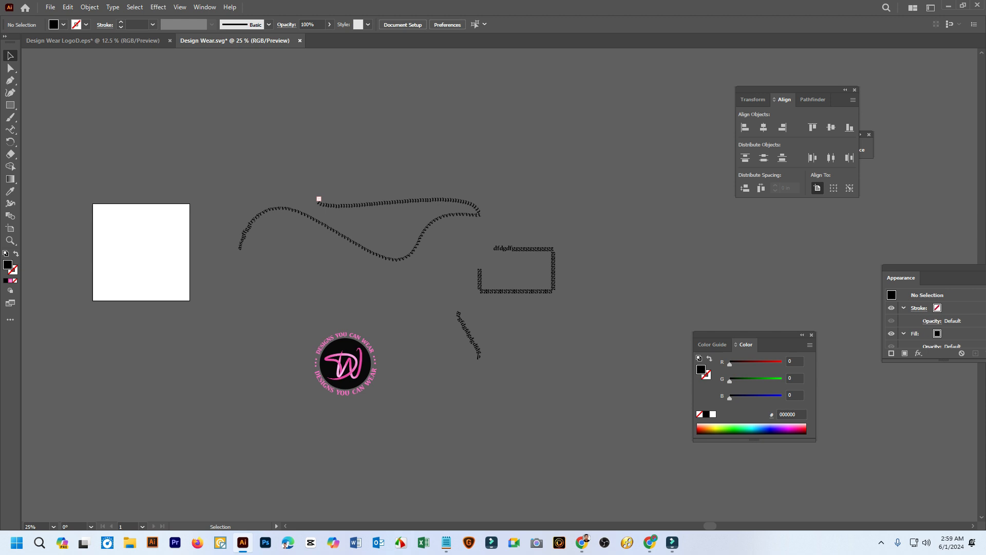
right_click(10, 117)
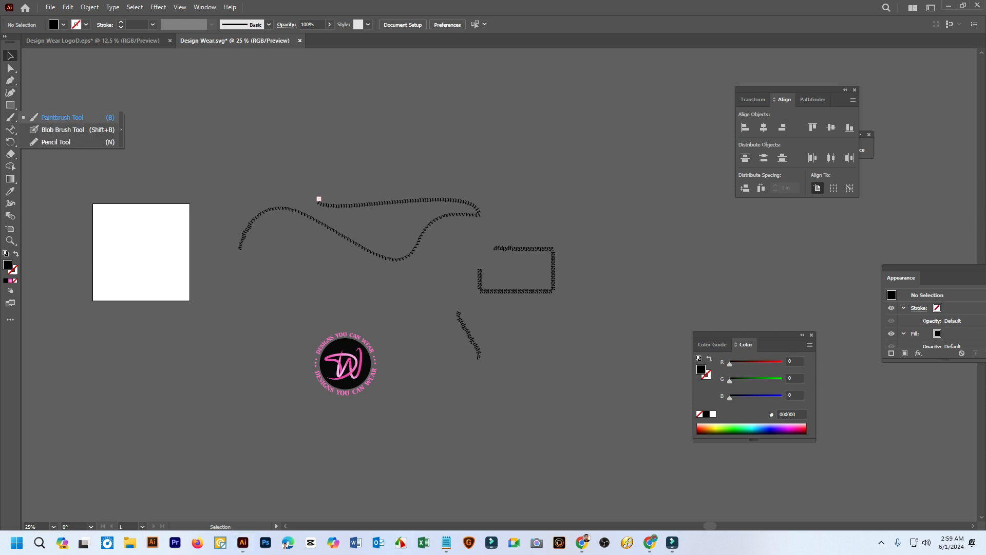
right_click(10, 81)
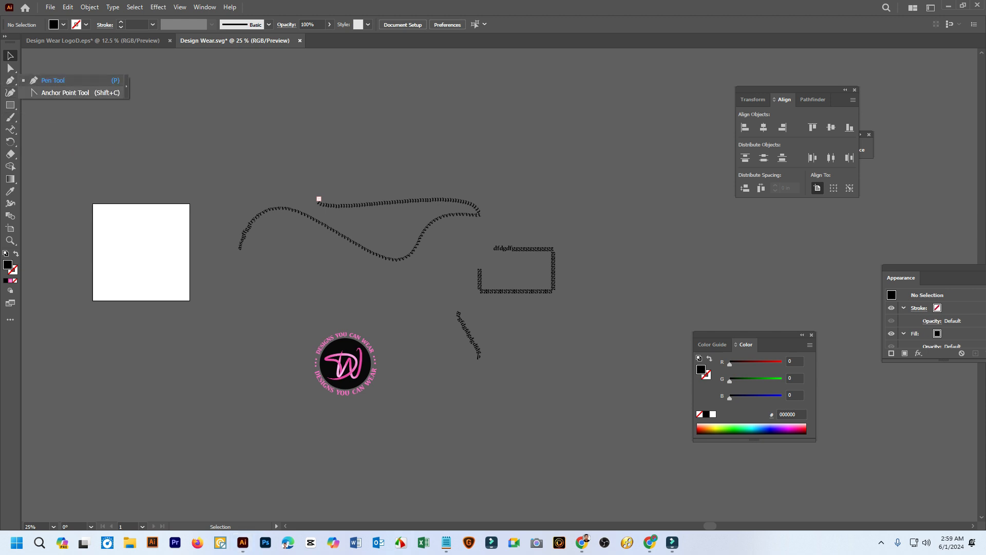
right_click(10, 117)
left_click(54, 142)
key("space")
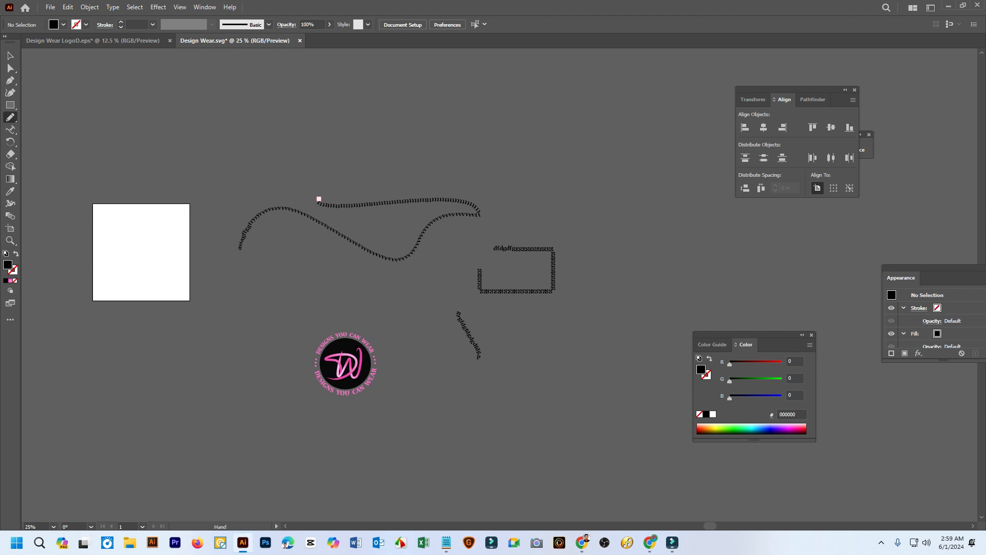
left_click_drag(493, 329, 352, 210)
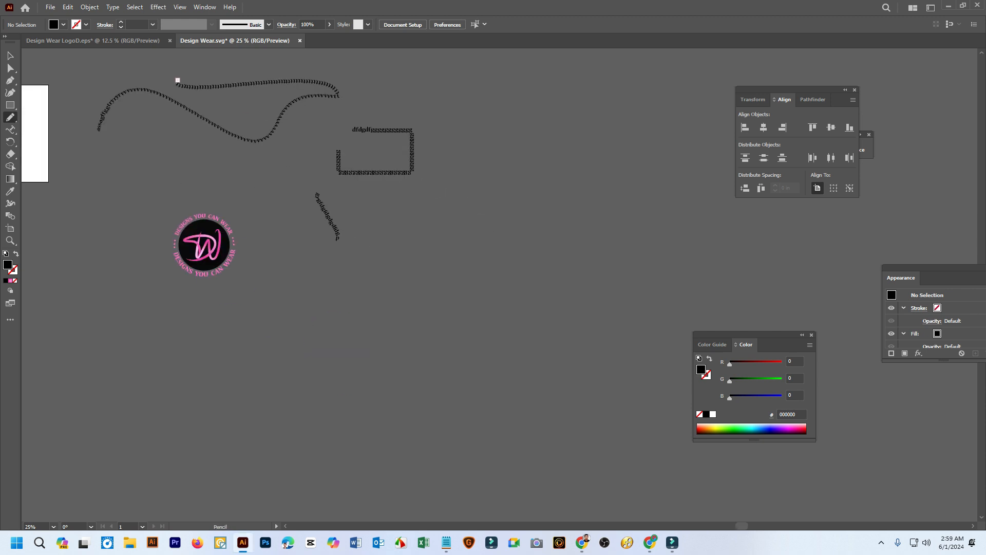
left_click_drag(238, 356, 369, 313)
mouse_move(562, 274)
left_mouse_down()
mouse_move(687, 289)
mouse_move(816, 217)
left_mouse_up()
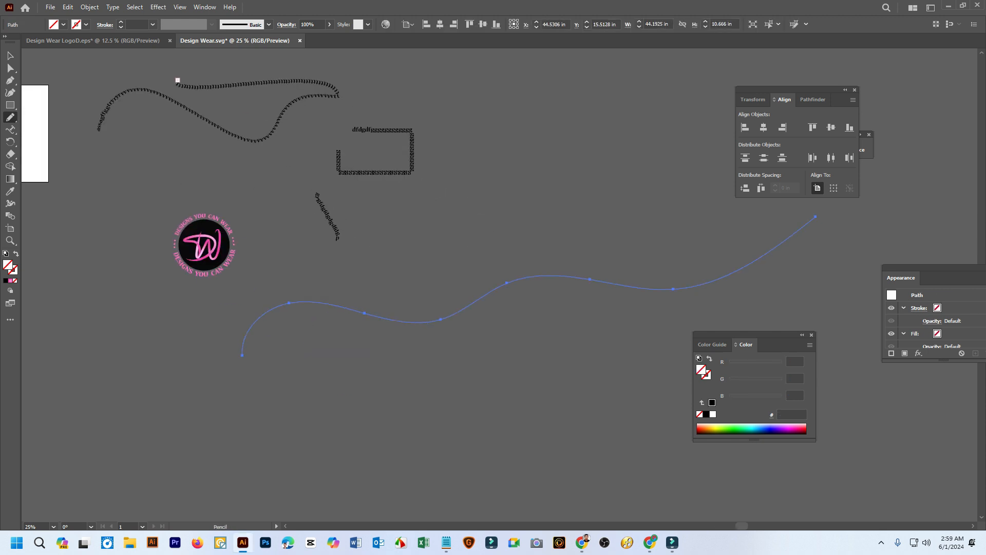
Turn the pencil curve into a type path starting at its first dip, filled with the Lorem ipsum placeholder text
left_click(10, 129)
left_click(415, 322)
scroll(414, 322, "up", 1)
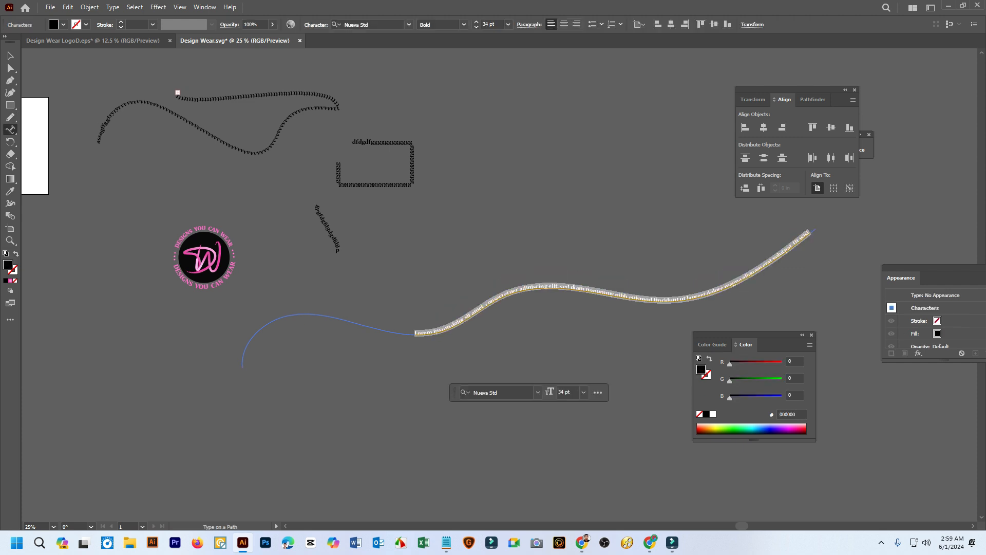
left_click(10, 56)
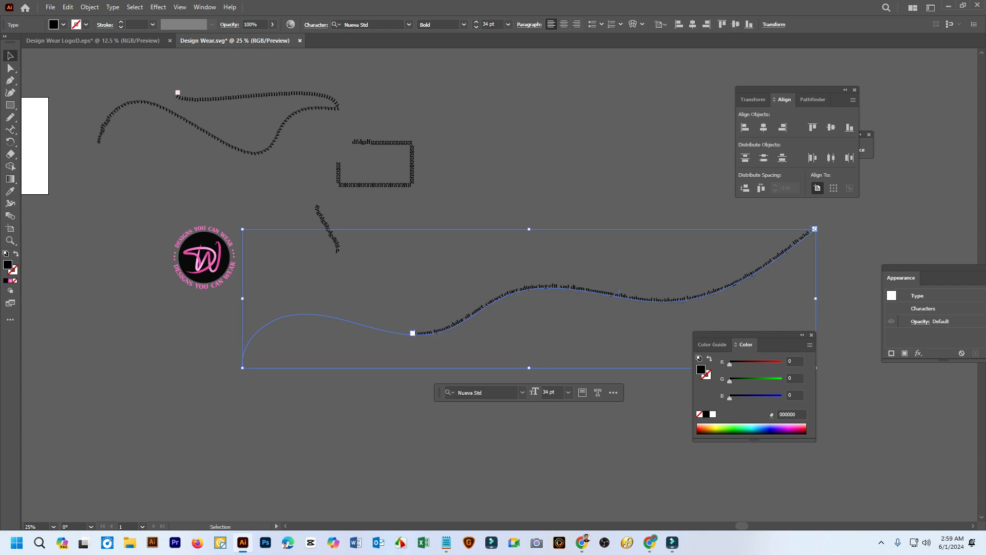
Undo the type-on-path conversion of the pencil curve and give the curve a 93 pt stroke with the lens-shaped Width Profile 1
left_click(288, 411)
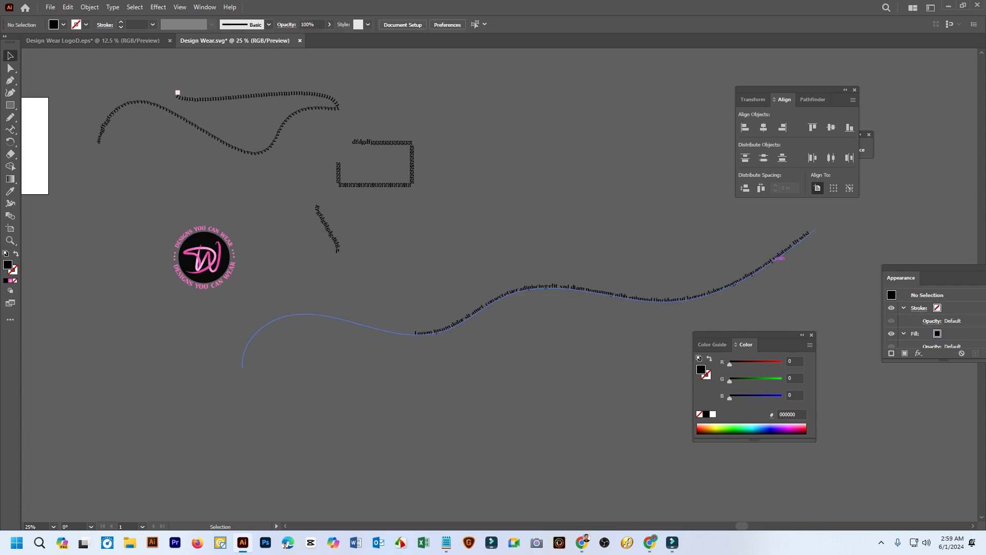
key("ctrl+z")
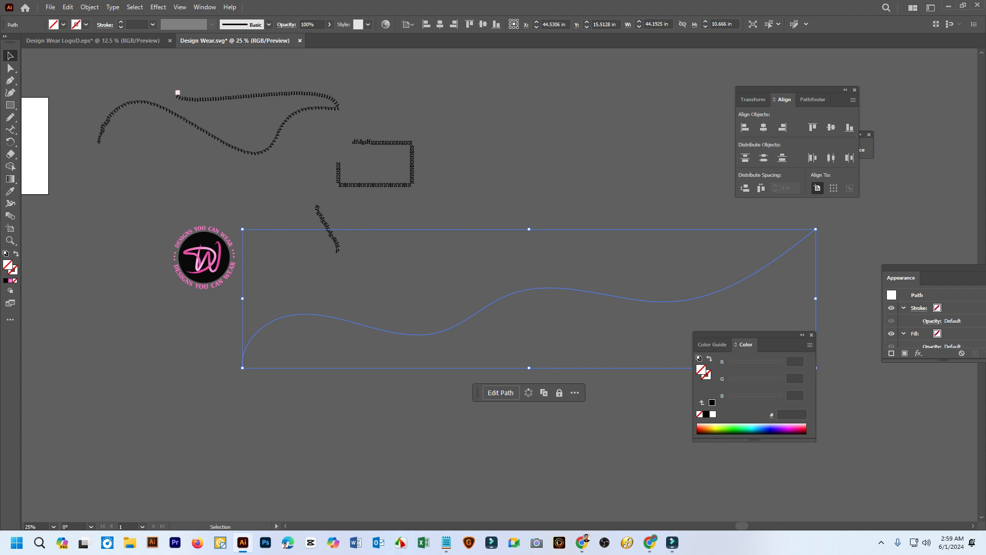
left_click(121, 22)
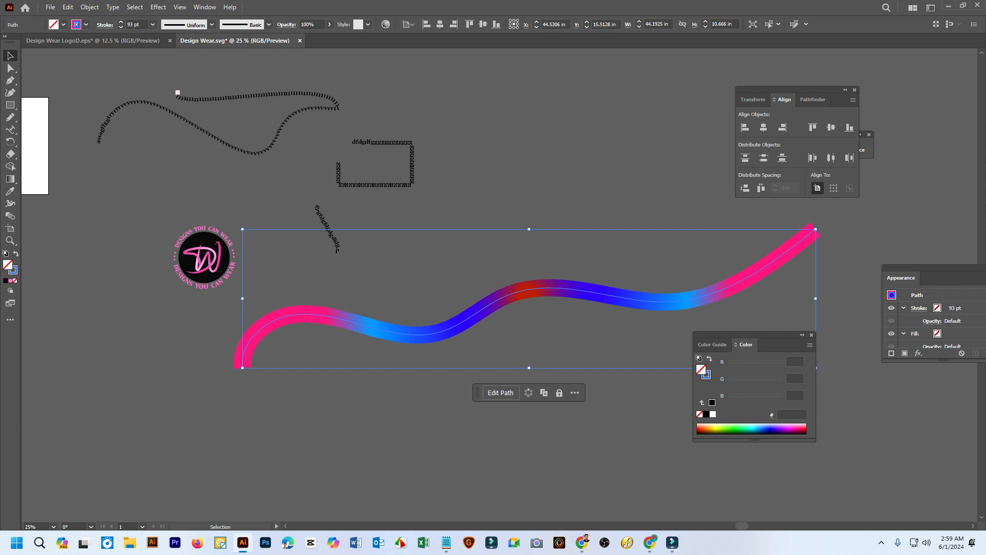
left_click(187, 24)
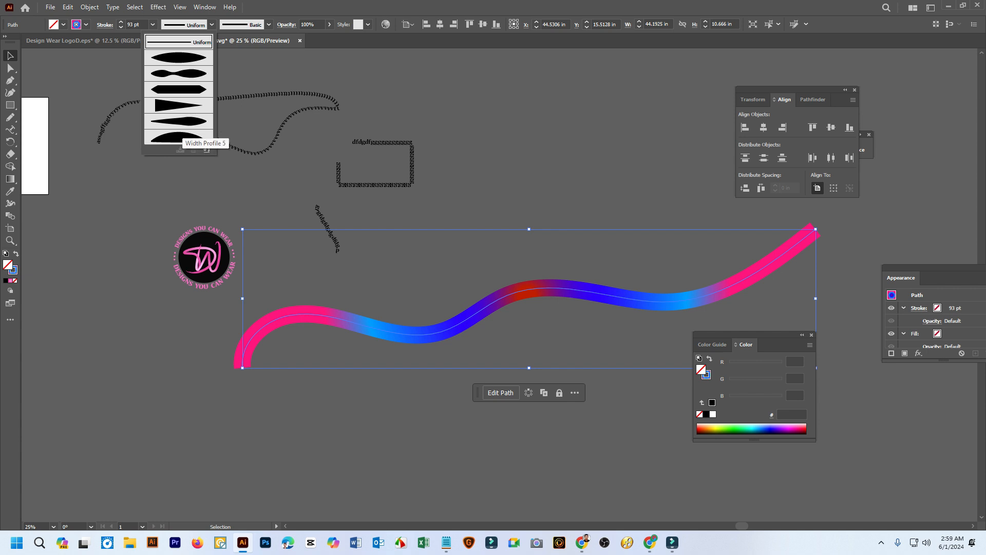
left_click(178, 92)
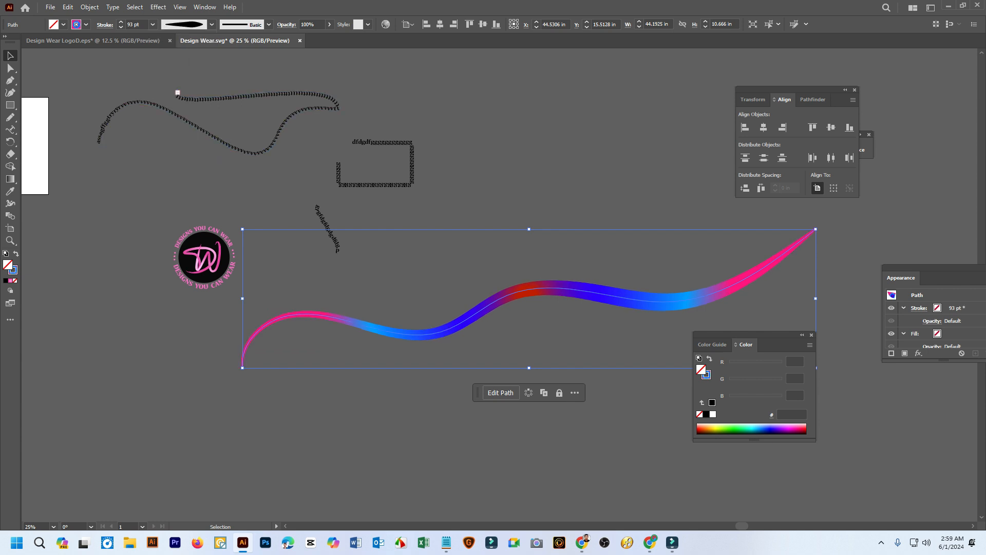
Set the wavy curve's stroke colour to light grey EDEDED and deselect it
double_click(13, 270)
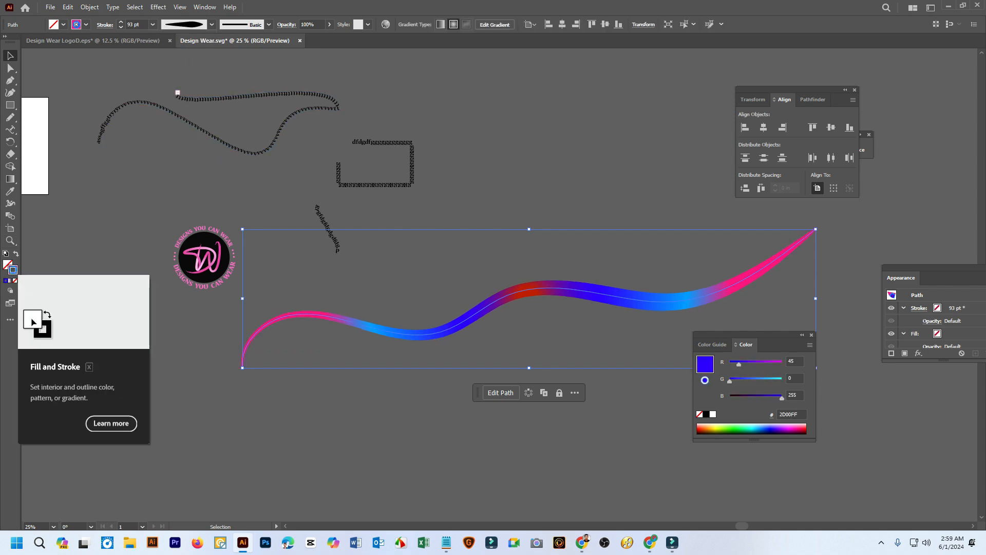
mouse_move(740, 251)
left_mouse_down()
mouse_move(674, 230)
mouse_move(675, 220)
left_mouse_up()
left_click(917, 214)
left_click(714, 311)
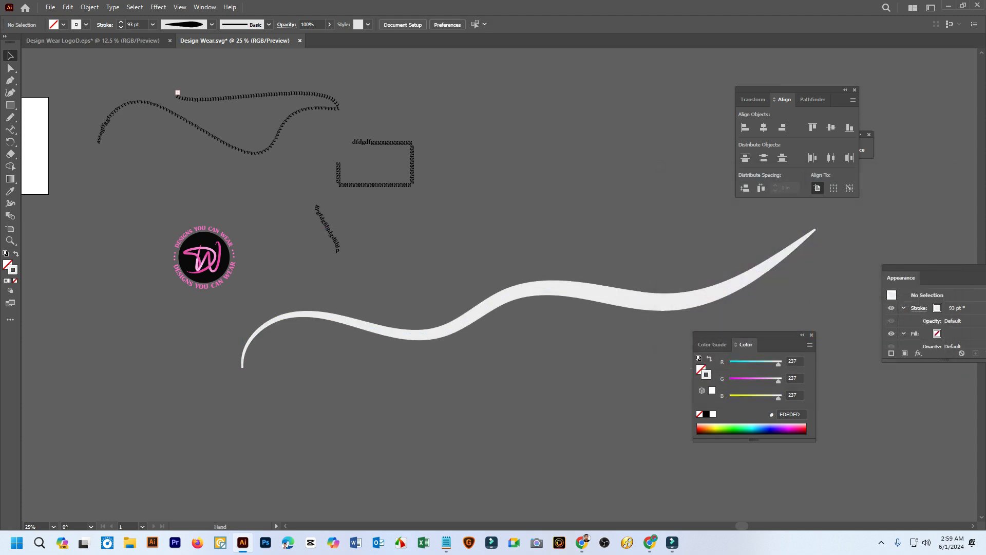
Duplicate the light grey wavy stroke straight down by about 2.4 in
left_click_drag(714, 309, 579, 266)
scroll(579, 265, "down", 1)
scroll(483, 283, "up", 1)
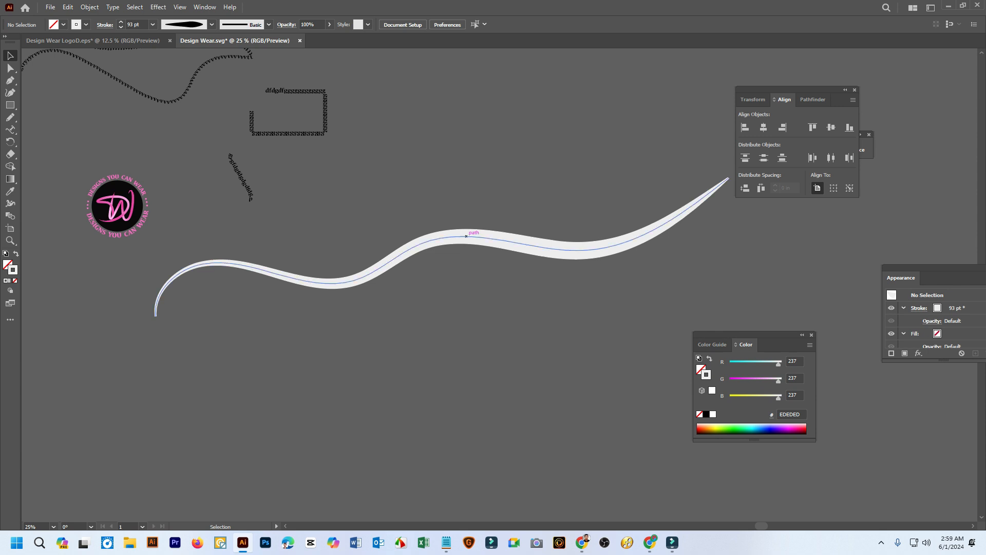
left_click_drag(466, 236, 466, 267, "alt")
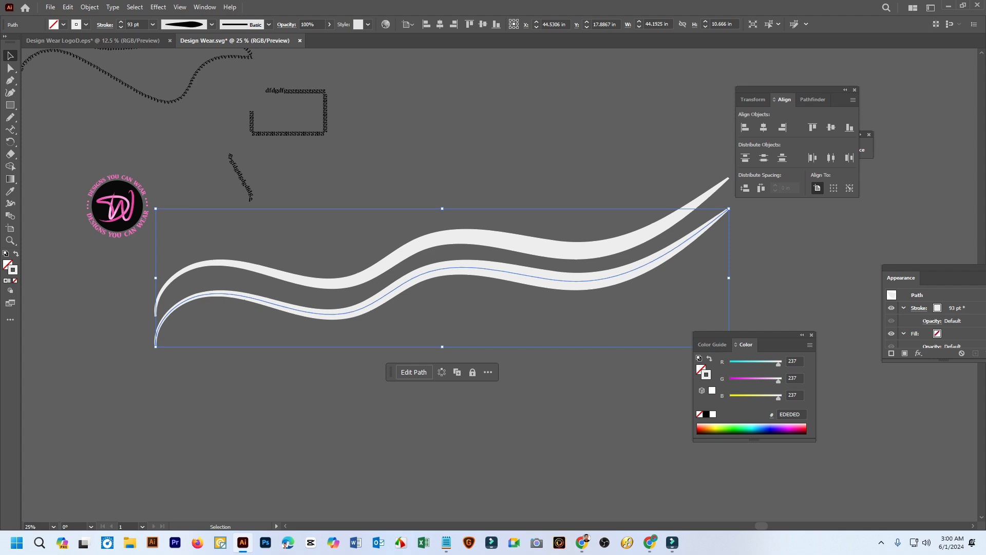
Turn the lower wave into a type path starting at its first dip, with Lorem ipsum placeholder text at 90 pt
left_click(10, 129)
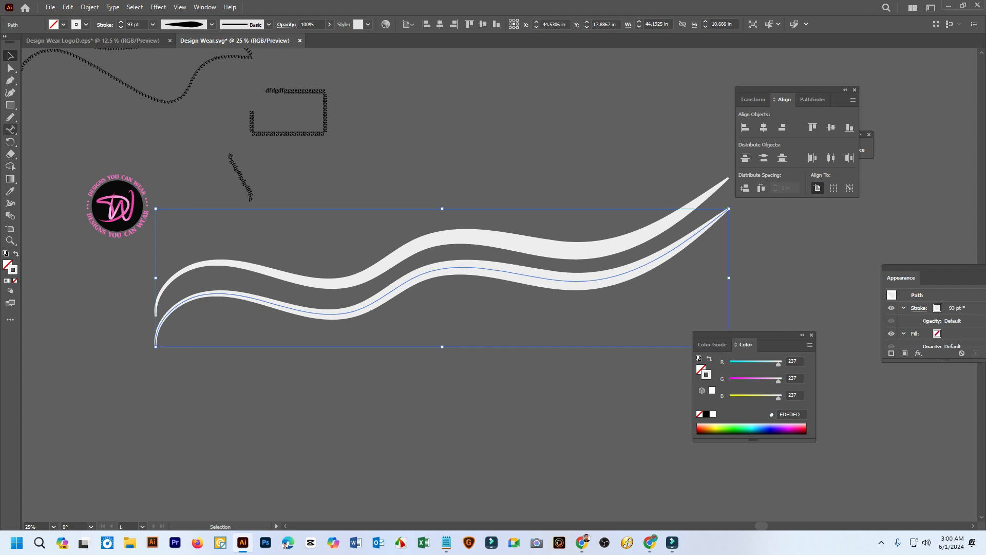
left_click(301, 311)
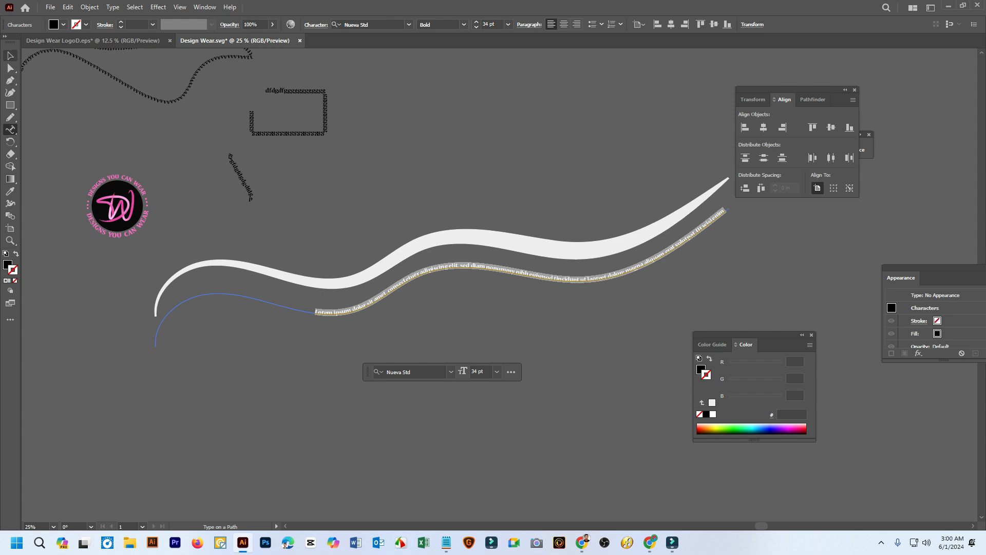
left_click(477, 22)
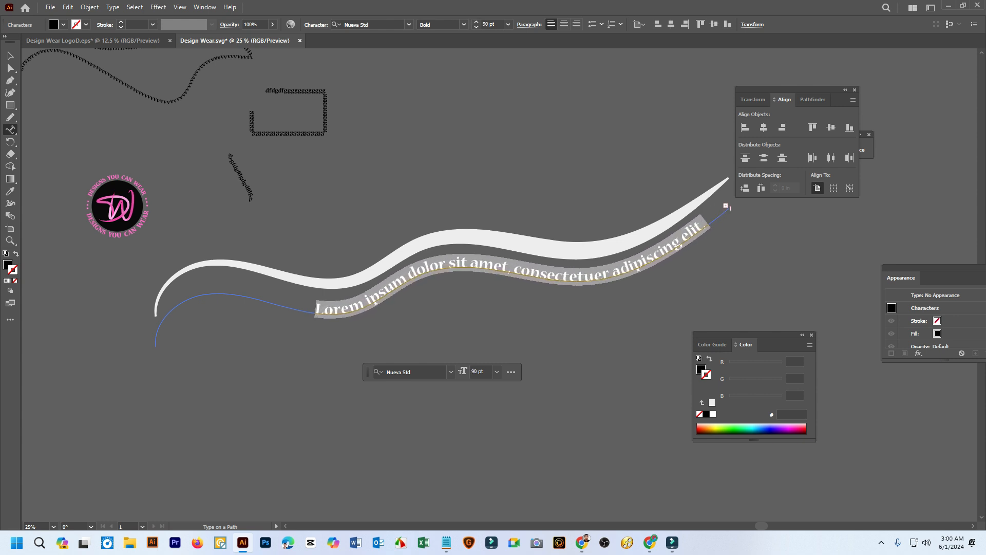
key("Escape")
left_click(730, 208)
Nudge the wavy text slightly up and to the right, closer to the light grey stroke
scroll(727, 206, "up", 1)
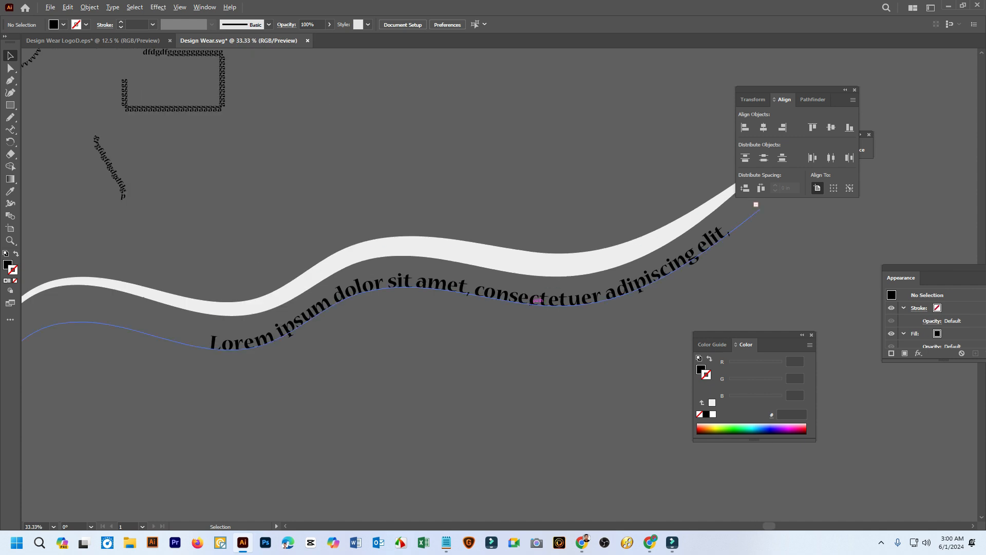
left_click_drag(538, 301, 543, 295)
left_click(540, 292)
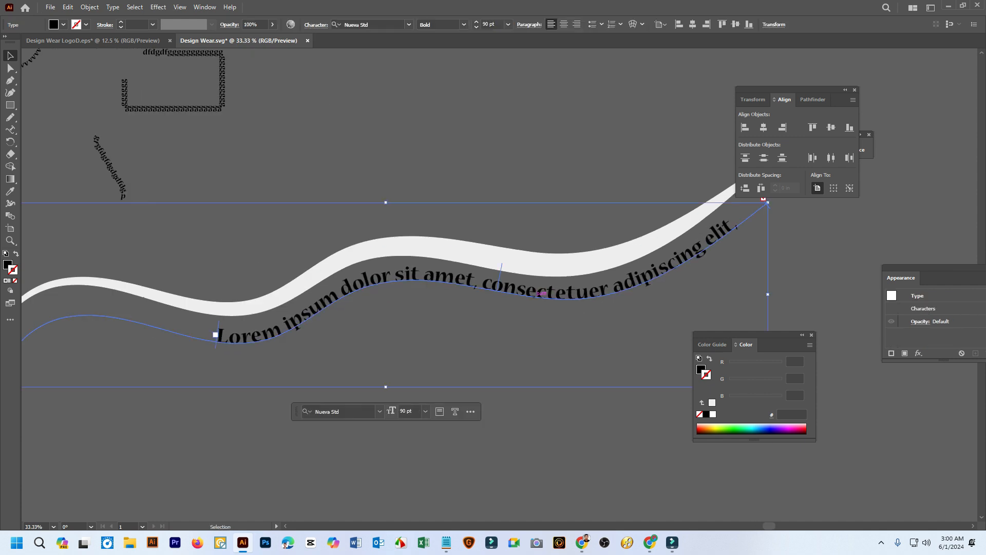
key("ctrl+minus")
key("ctrl+minus")
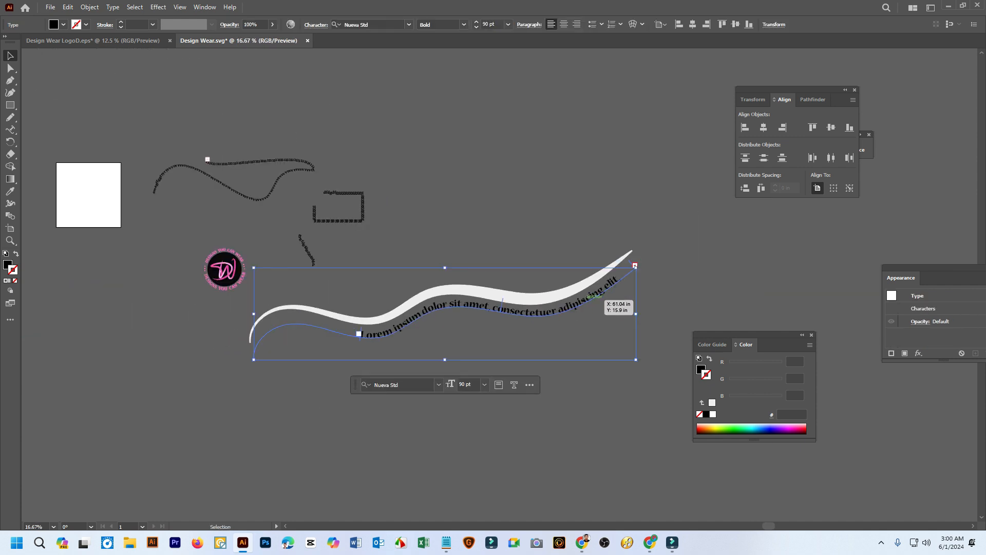
With Direct Selection, pull the direction handle of the text path's anchor at "dolor" downward to bend the baseline
key("a")
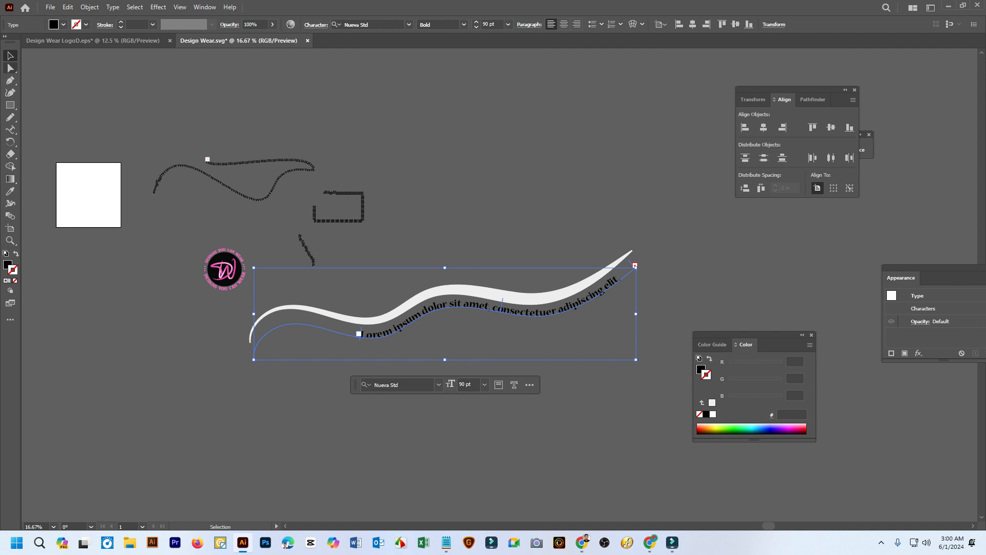
right_click(10, 68)
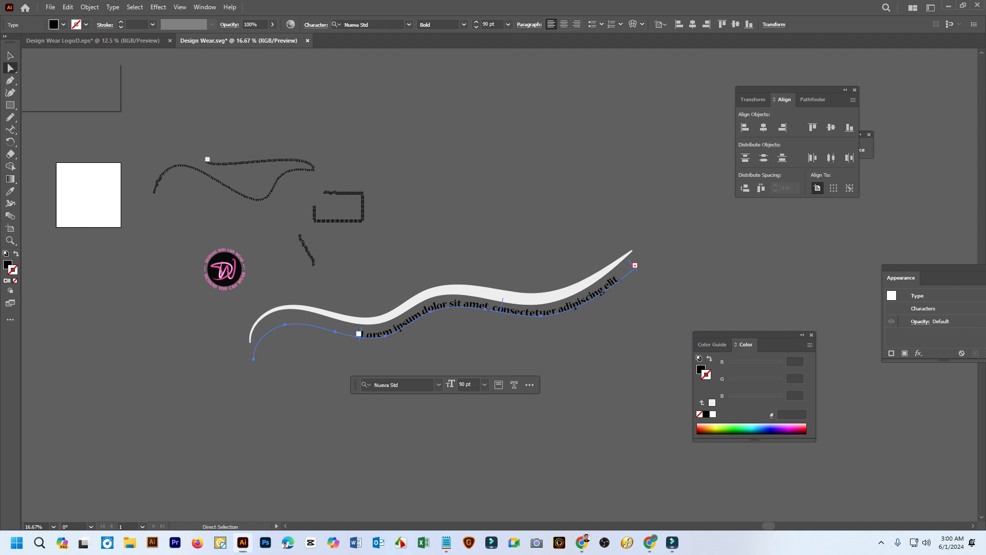
left_click(62, 68)
left_click(329, 362)
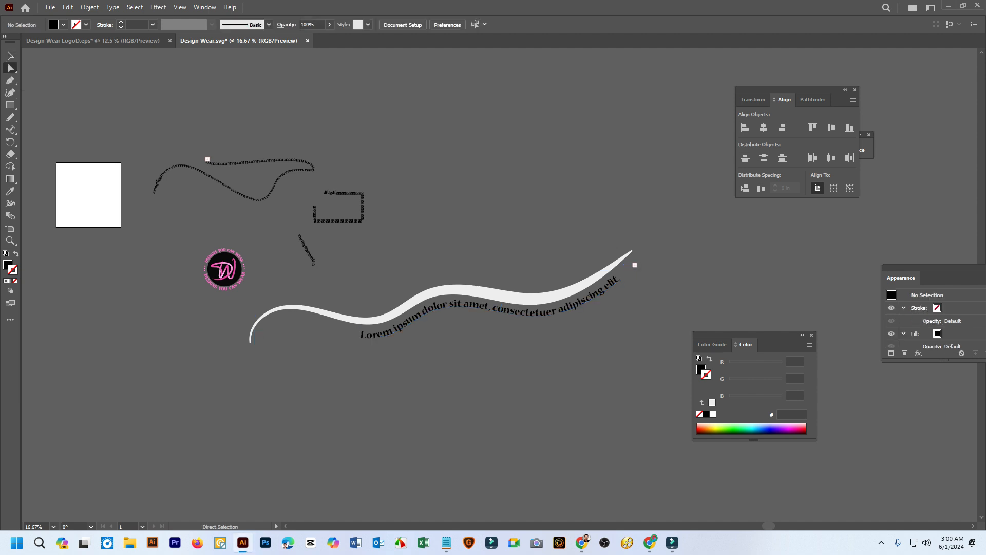
left_click(323, 328)
scroll(473, 344, "up", 2)
scroll(465, 341, "up", 1)
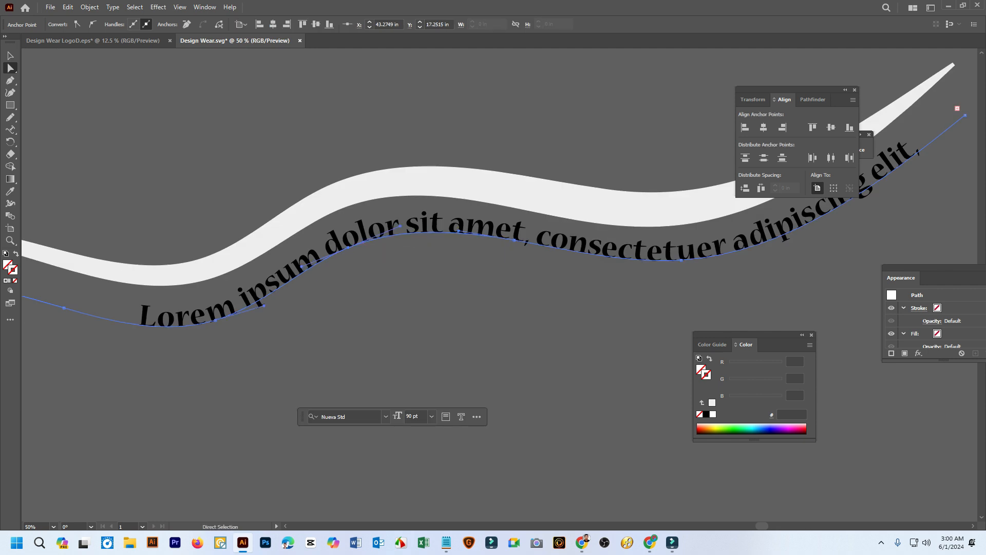
left_click(348, 249)
left_click_drag(401, 220, 463, 279)
key("ctrl+minus")
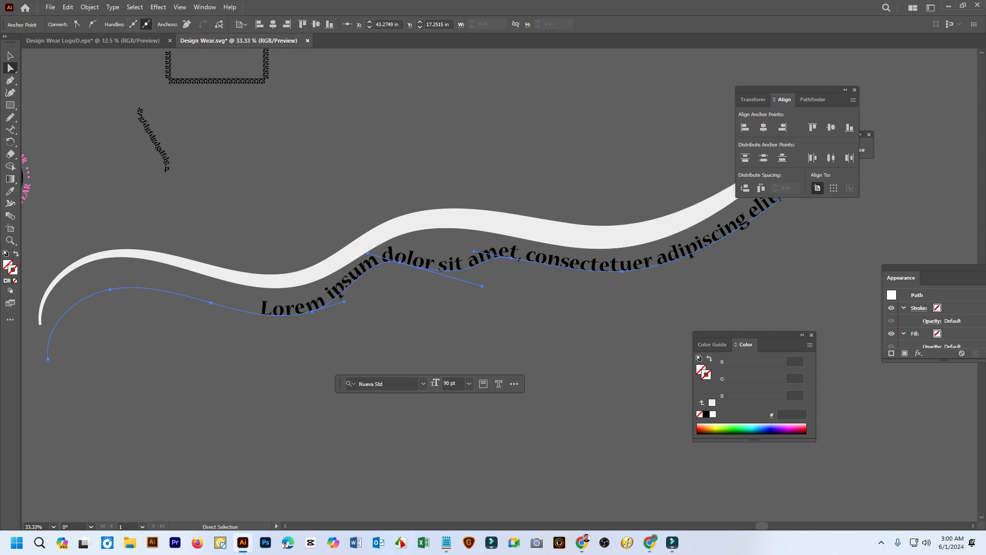
Move three middle anchors of the text path downward so the text forms one broad sagging curve, and deselect it
left_click_drag(400, 263, 421, 319)
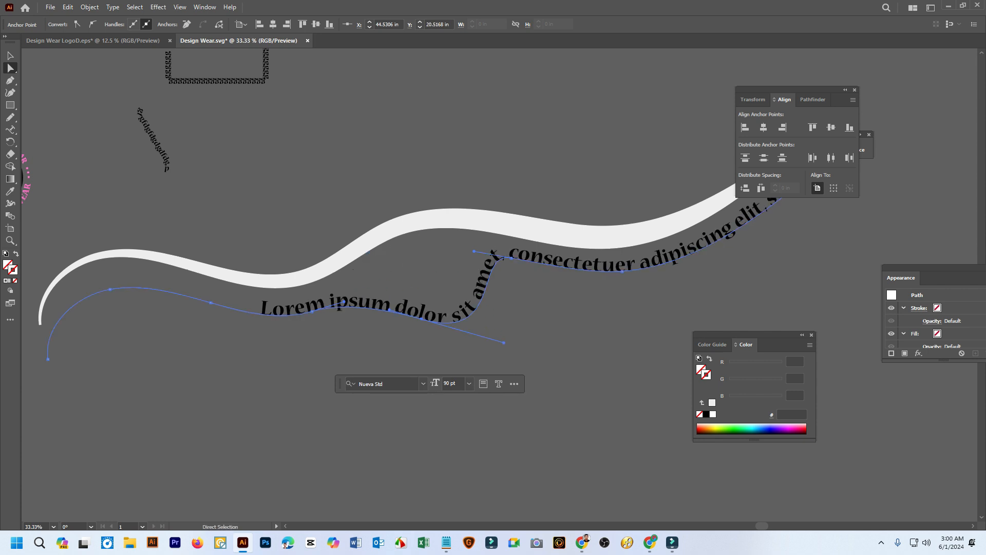
left_click_drag(511, 258, 582, 342)
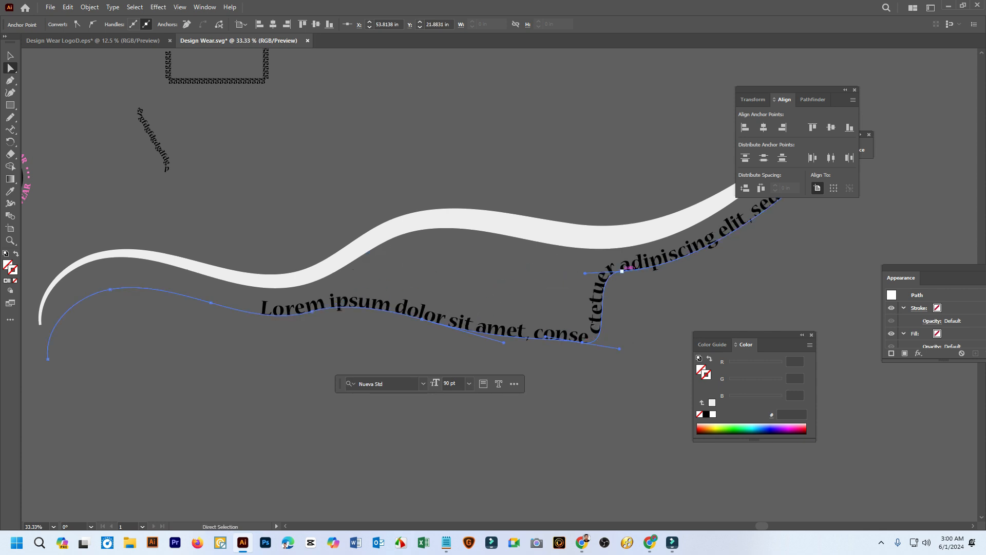
left_click_drag(622, 271, 655, 327)
scroll(663, 298, "down", 4)
left_click(663, 246)
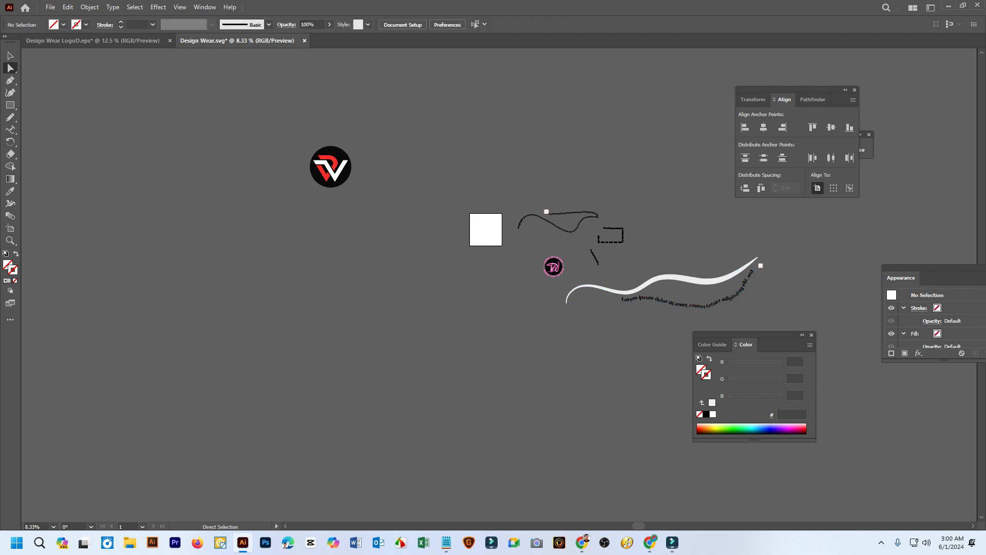
Draw a closed freehand bottle outline about 17.5 × 39.9 in with an oval mouth, using the Pencil tool above the text samples
left_click_drag(663, 247, 417, 332)
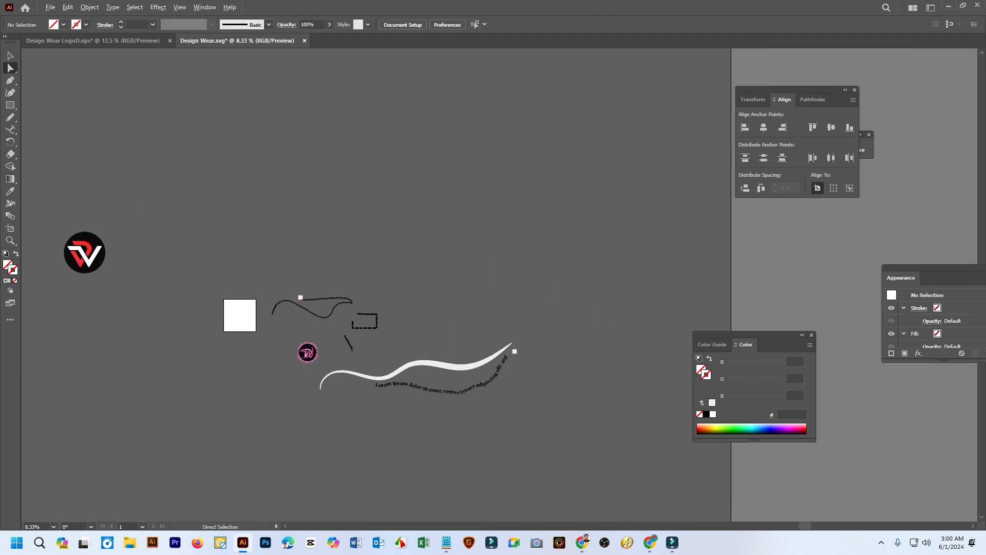
key("m")
key("n")
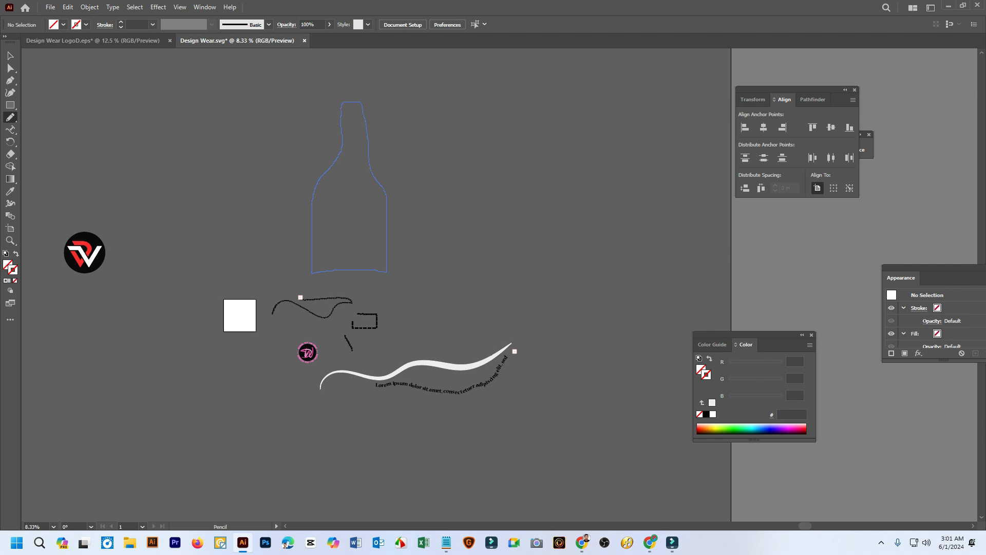
left_click_drag(312, 271, 312, 272)
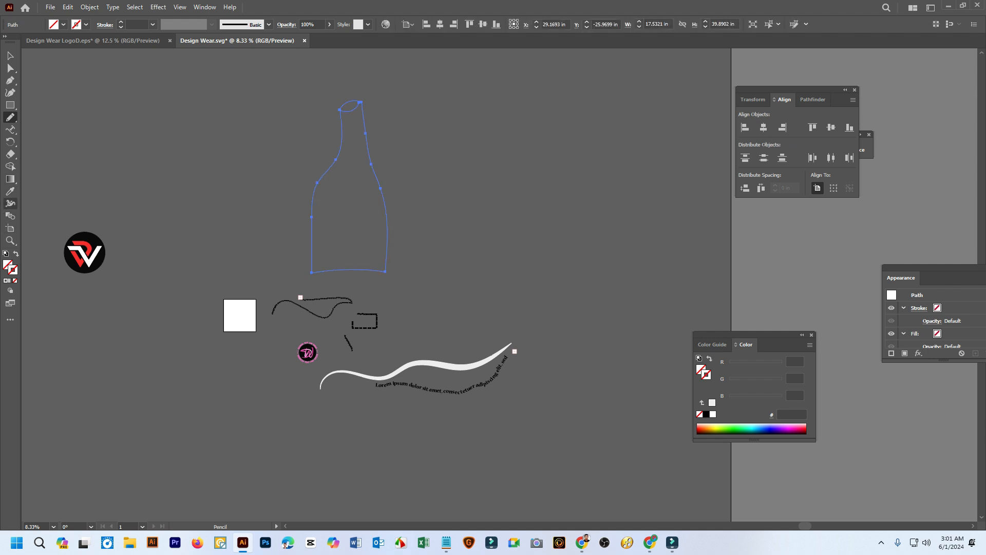
Fill the bottle shape with dark grey 1E1E1E and deselect it
double_click(7, 265)
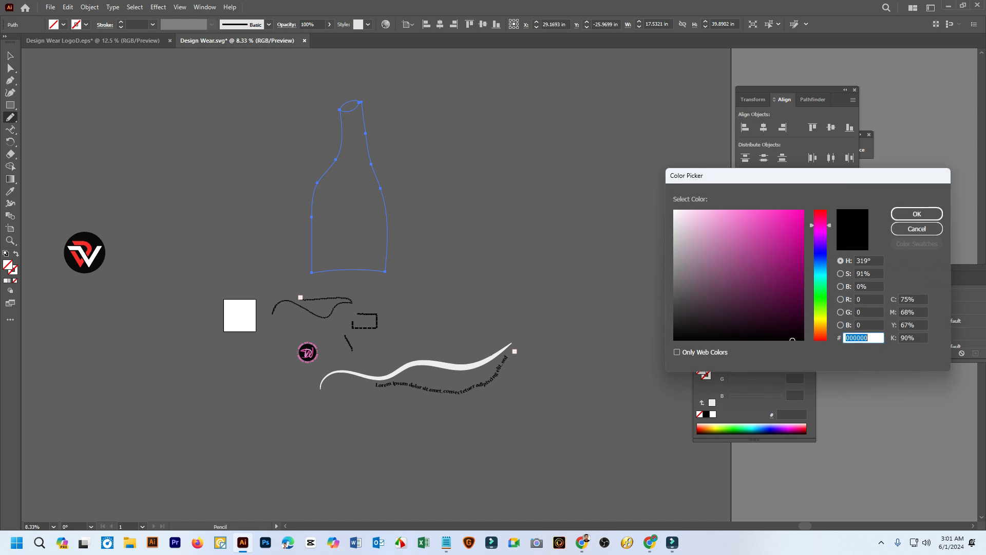
left_click_drag(684, 316, 674, 325)
left_click(917, 214)
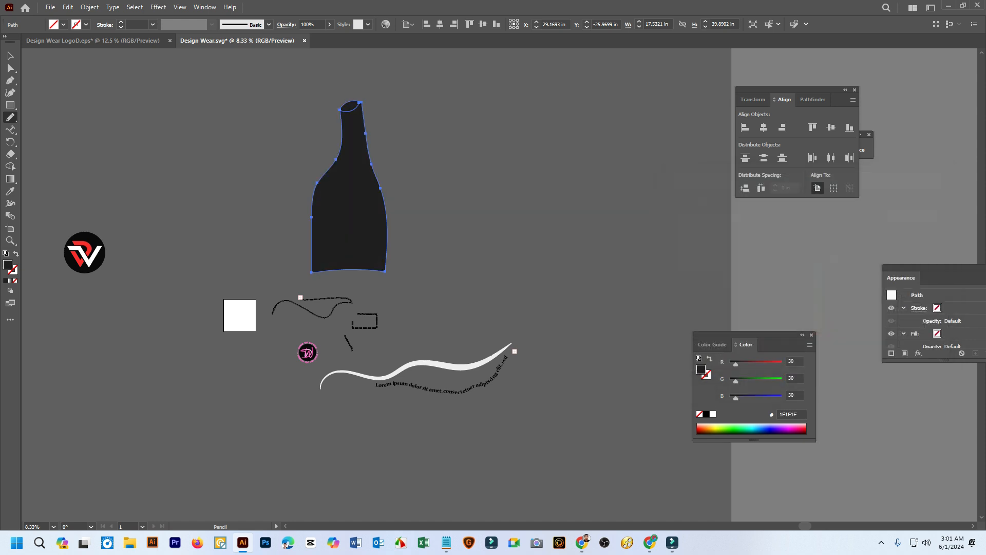
left_click(11, 55)
left_click(240, 143)
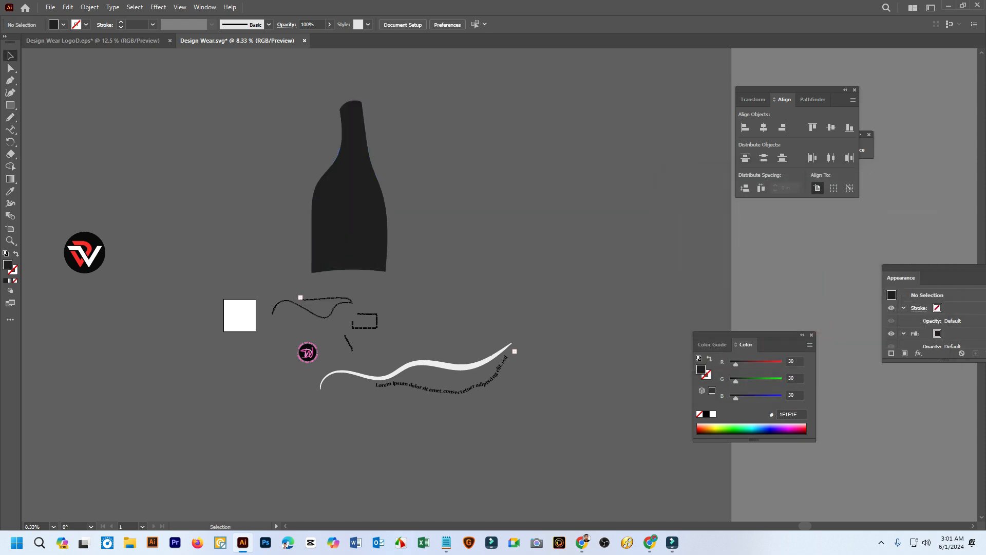
Apply Expand to the bottle shape and move it about 16 in to the left
scroll(240, 143, "up", 1)
left_click(399, 220)
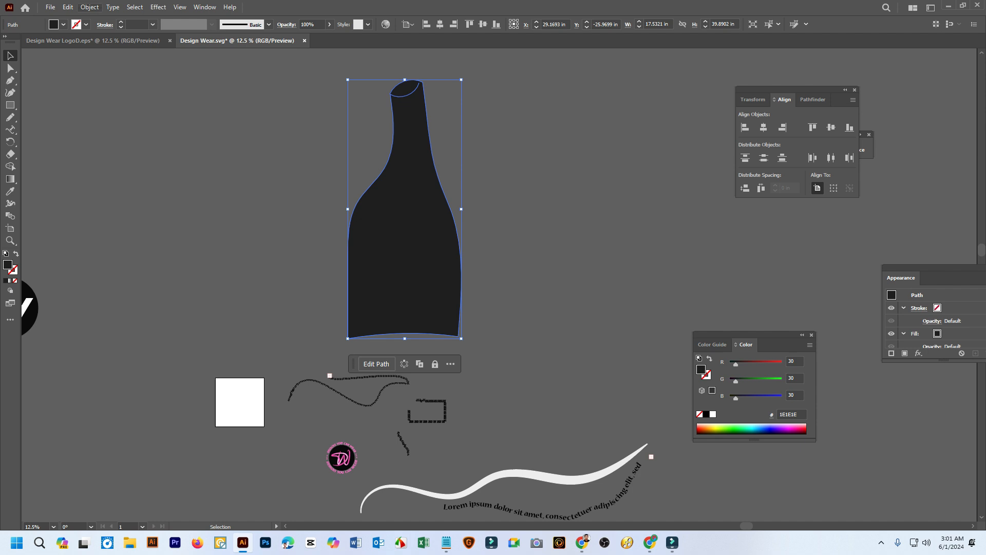
left_click(90, 7)
left_click(107, 142)
left_click(50, 7)
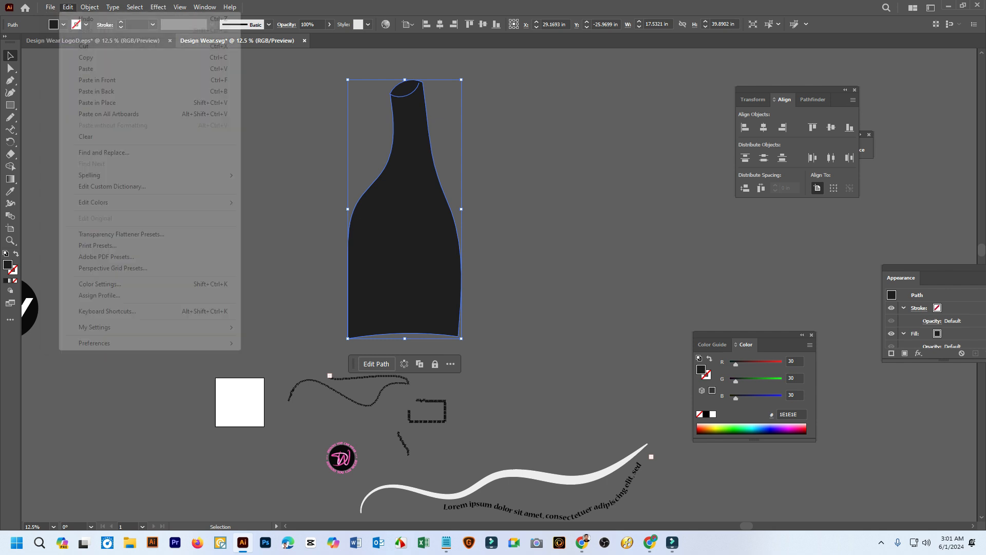
left_click(106, 141)
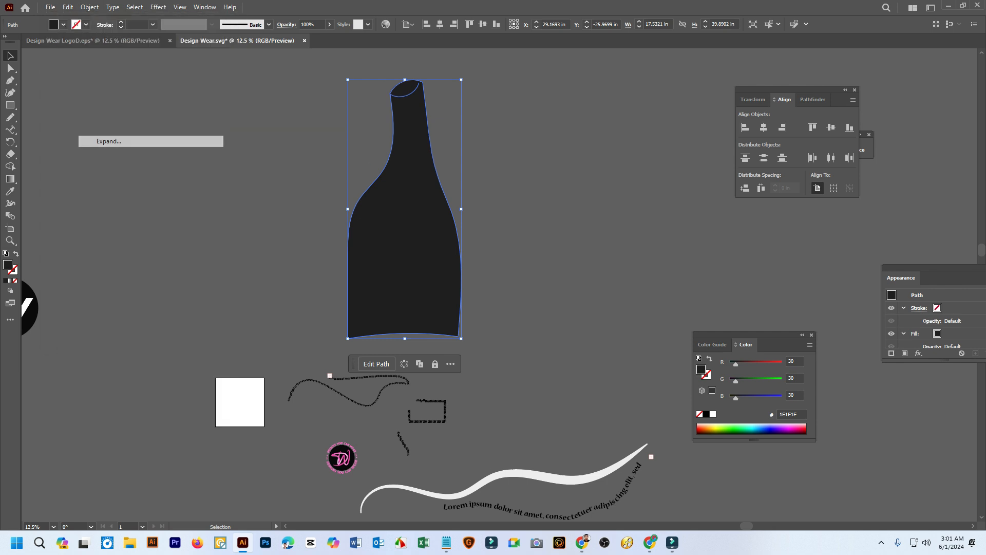
left_click_drag(441, 255, 337, 262)
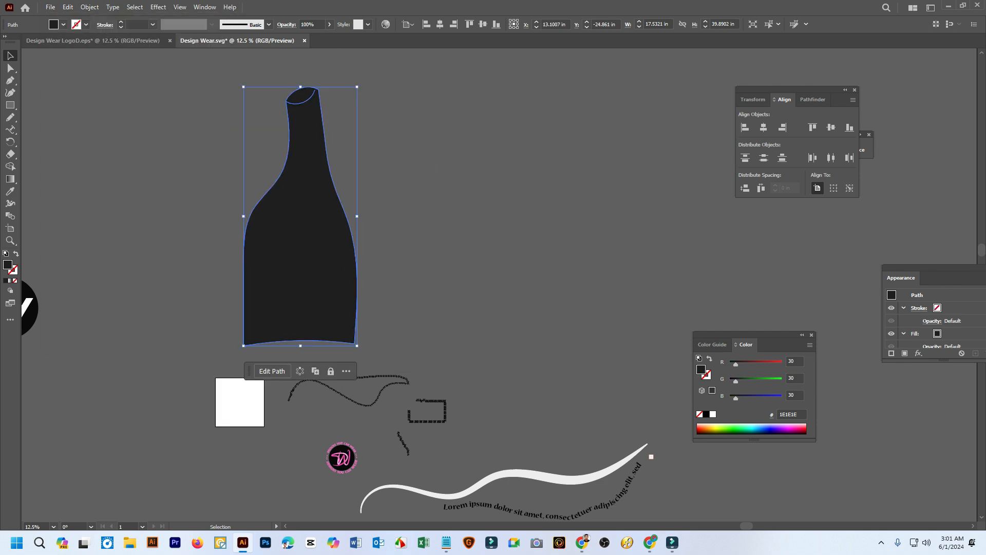
left_click(330, 376)
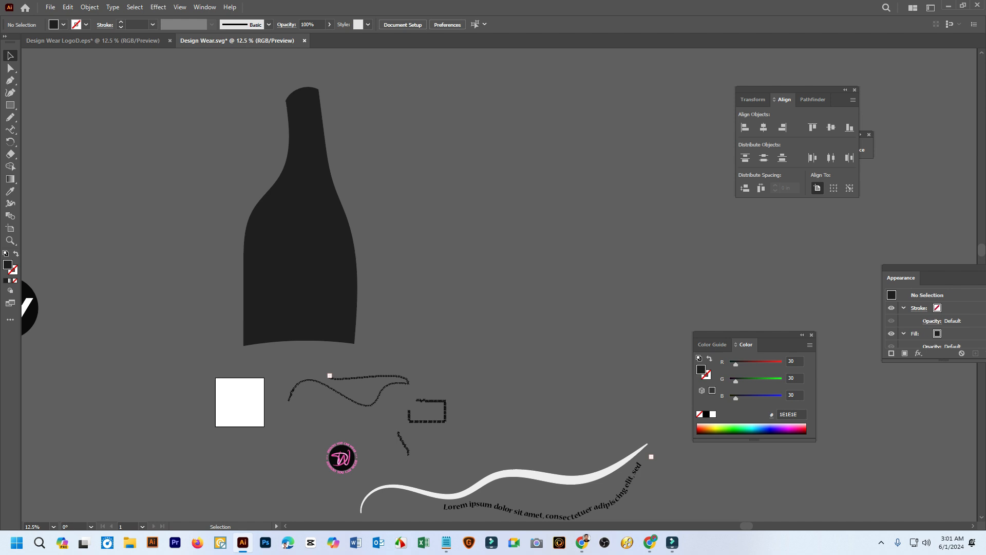
key("n")
left_click_drag(221, 186, 453, 187)
key("ctrl+z")
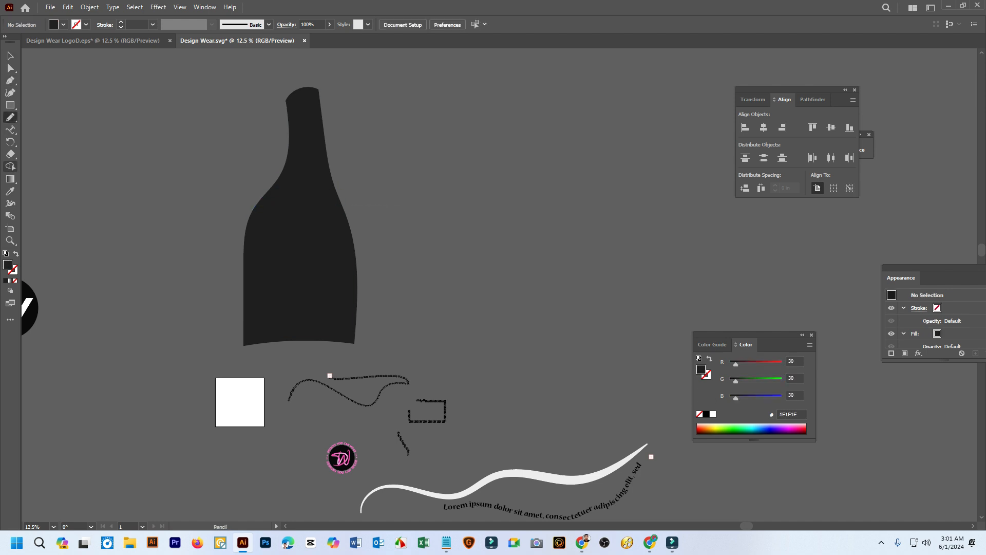
Erase two curved cuts across the bottle with the Eraser tool, one below the neck and one across the lower body
right_click(10, 154)
left_click(56, 155)
right_click(10, 154)
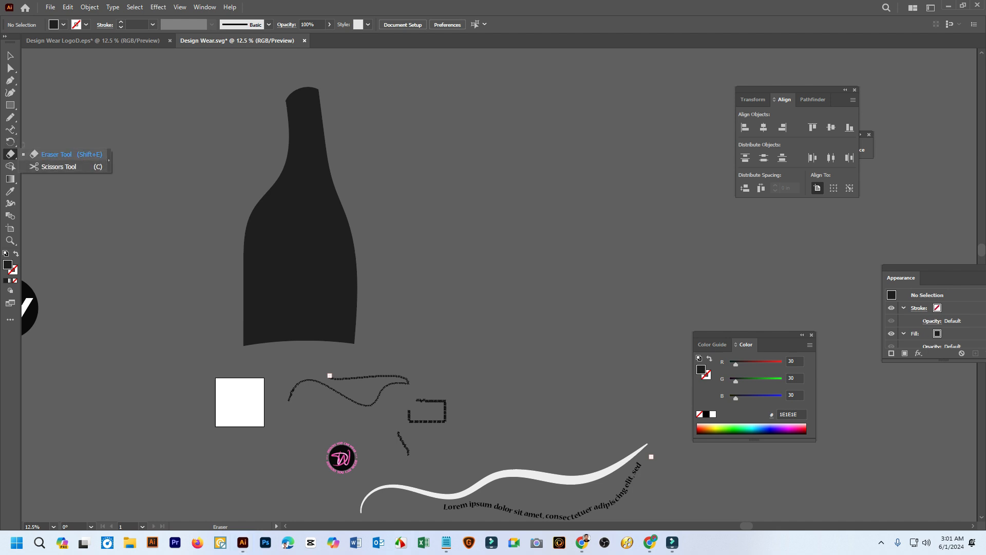
left_click(57, 154)
scroll(242, 207, "up", 3, "alt")
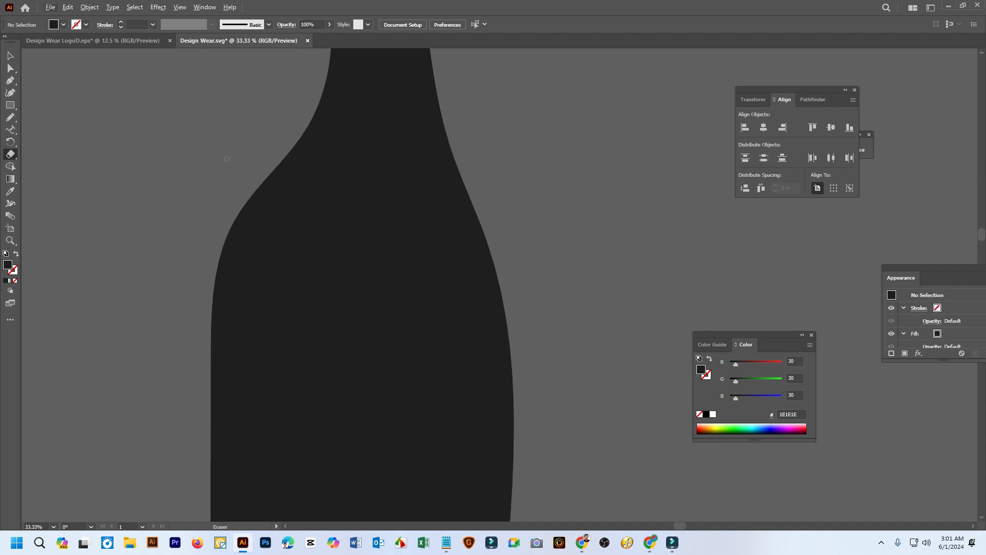
mouse_move(246, 98)
left_mouse_down()
mouse_move(408, 126)
mouse_move(529, 114)
left_mouse_up()
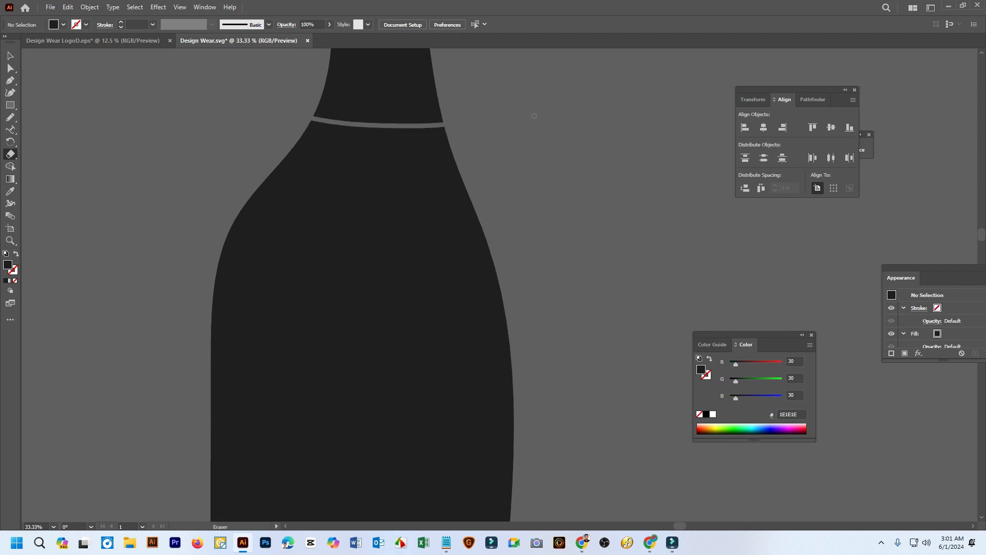
scroll(335, 184, "down", 2, "alt")
mouse_move(234, 247)
left_mouse_down()
mouse_move(281, 273)
mouse_move(460, 289)
mouse_move(518, 286)
left_mouse_up()
key("v")
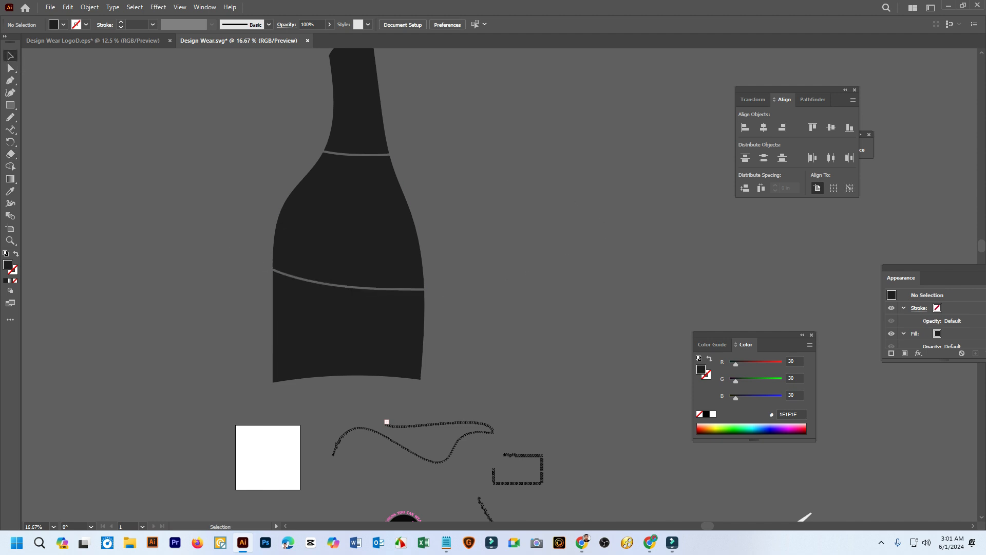
left_click(359, 221)
left_click(463, 154)
left_click_drag(462, 154, 403, 173)
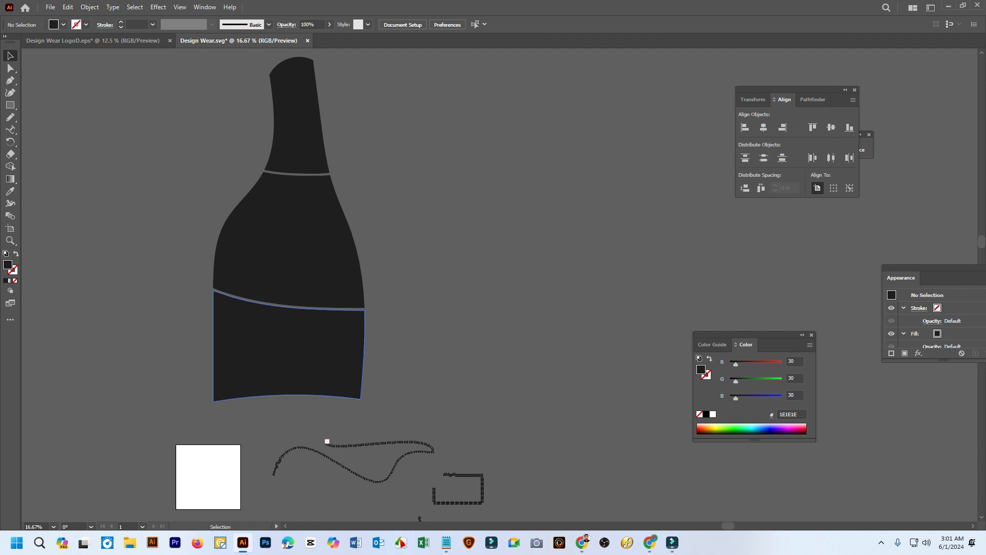
left_click(10, 117)
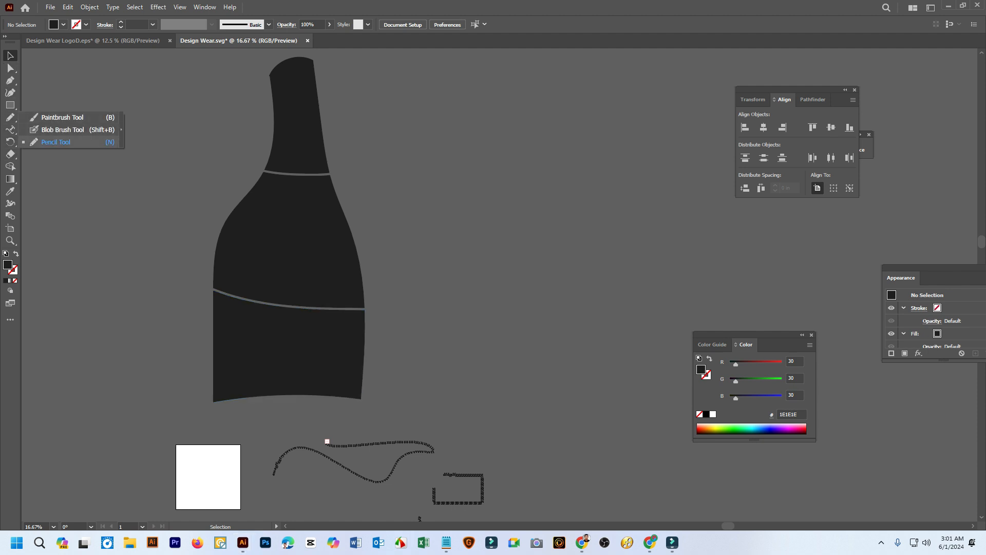
right_click(10, 130)
left_click(54, 129)
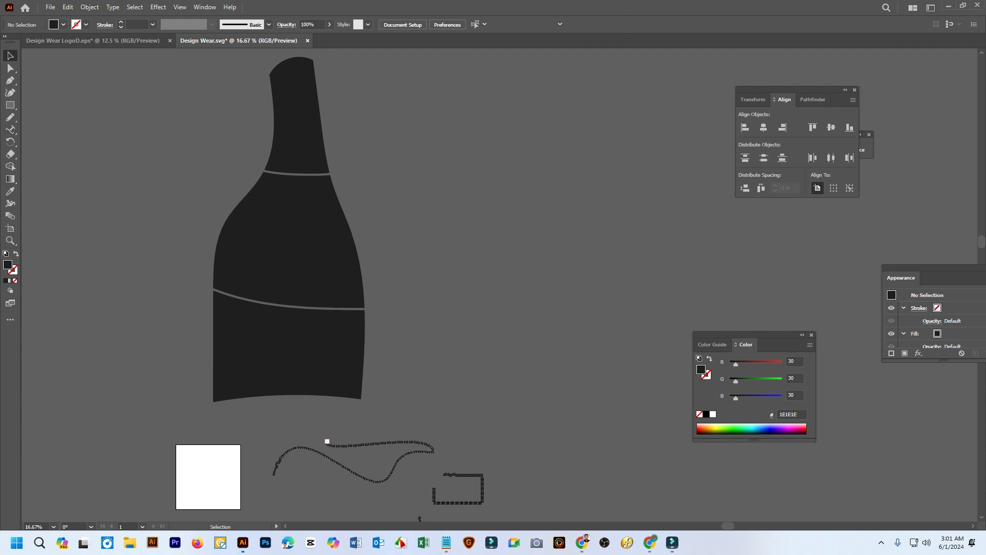
left_click(504, 161)
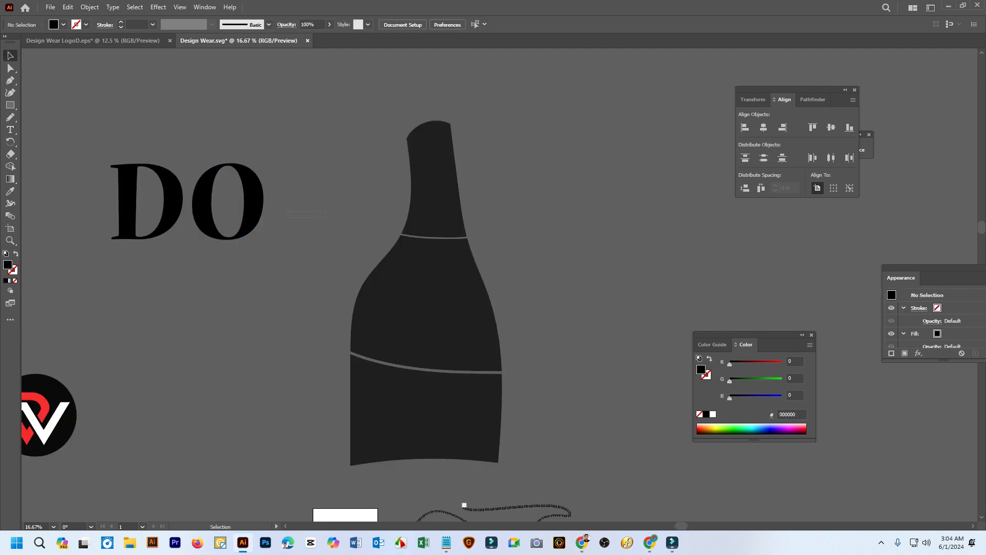
Apply Release Compound Path to the black DO lettering beside the bottle and deselect it
left_click(178, 196)
right_click(178, 197)
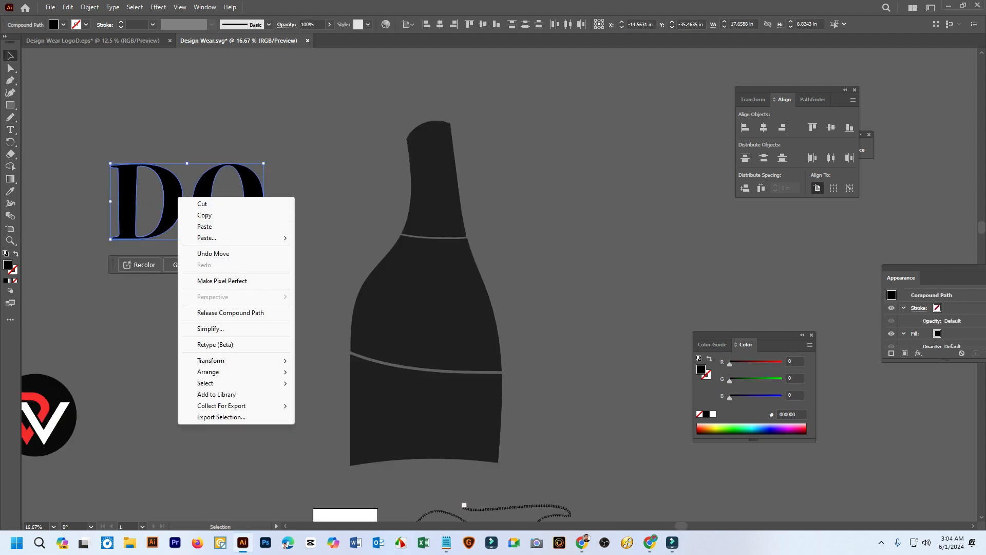
left_click(230, 313)
left_click(231, 293)
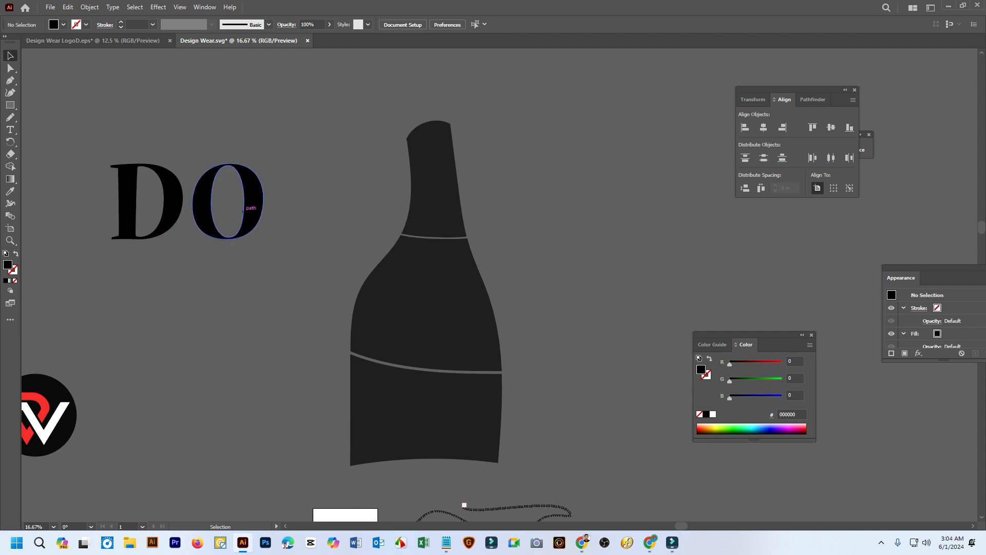
Move the DO lettering so it overlaps the edge of the bottle's middle section, and stretch it to about 10.4 in tall
left_click_drag(243, 211, 491, 315)
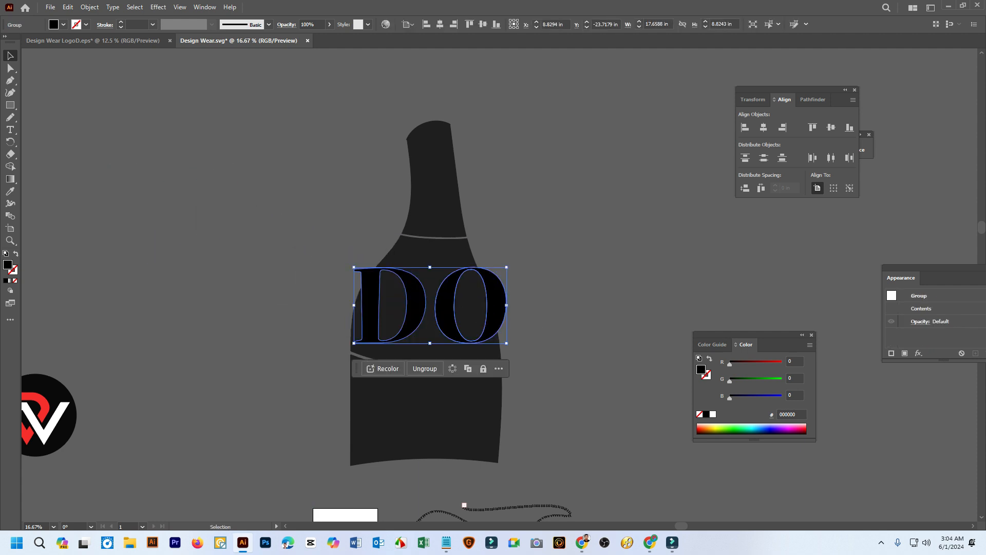
scroll(479, 302, "up", 2)
left_click_drag(382, 233, 382, 204)
left_click_drag(413, 260, 455, 259)
Send the DO lettering to the back and envelope-distort it using the bottle's middle section as the top object
right_click(455, 260)
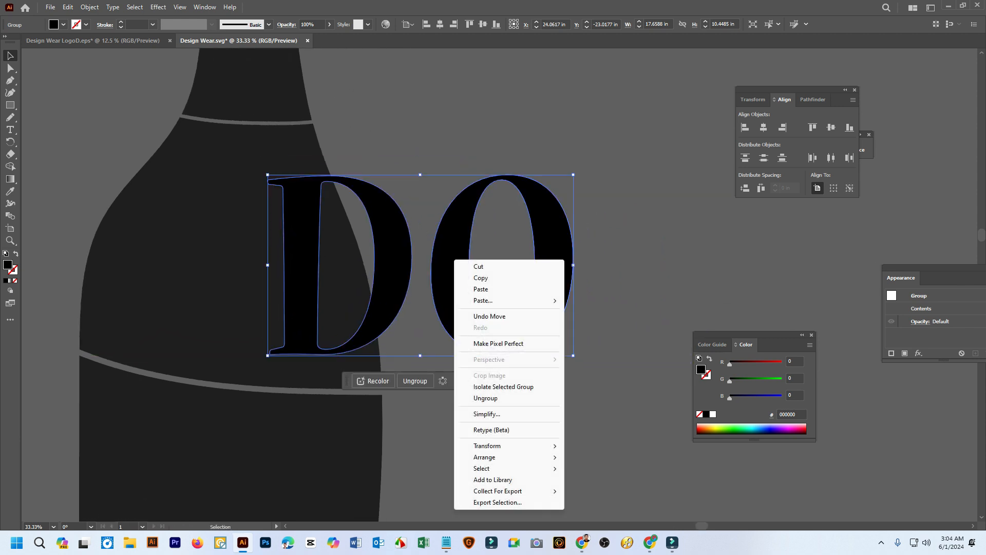
mouse_move(488, 446)
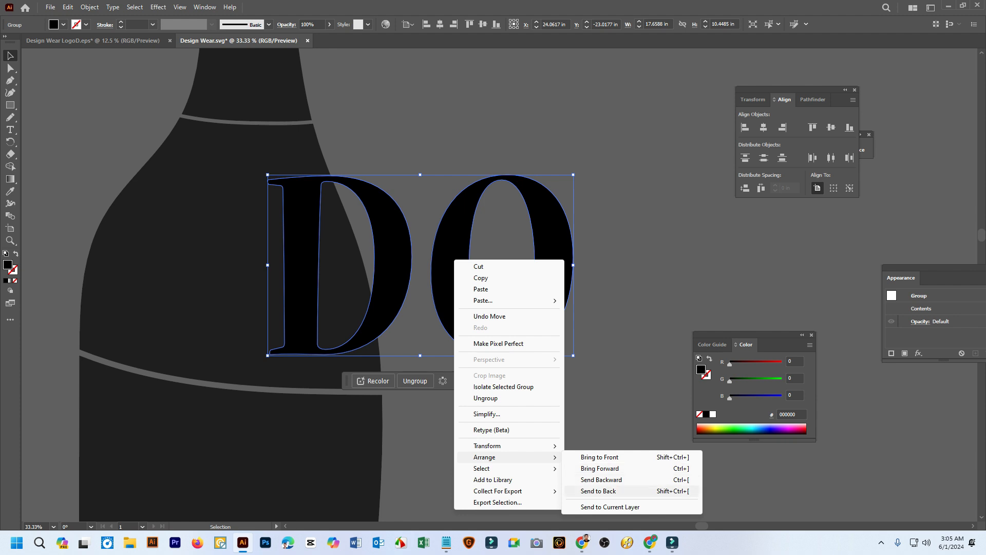
left_click(599, 491)
left_click_drag(609, 290, 218, 232)
left_click(89, 7)
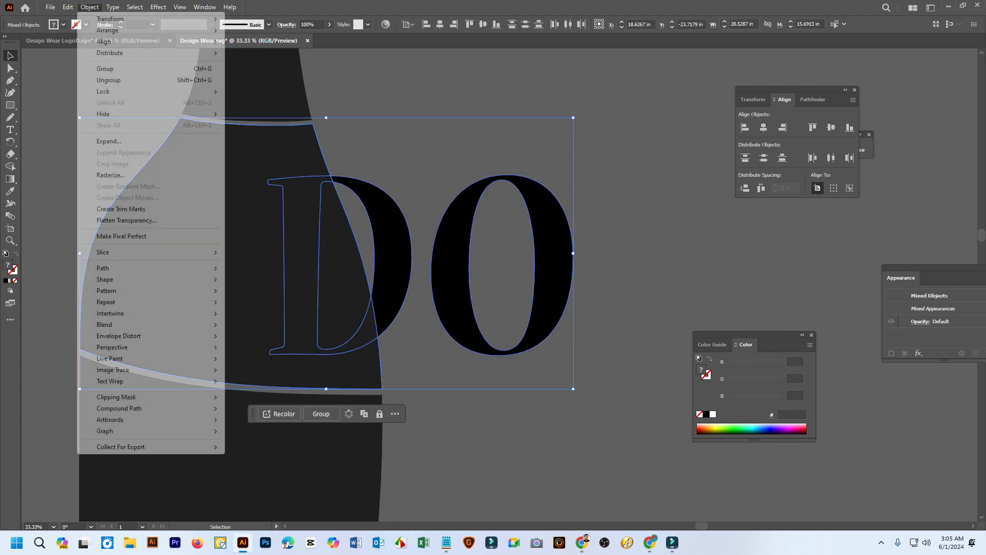
mouse_move(124, 336)
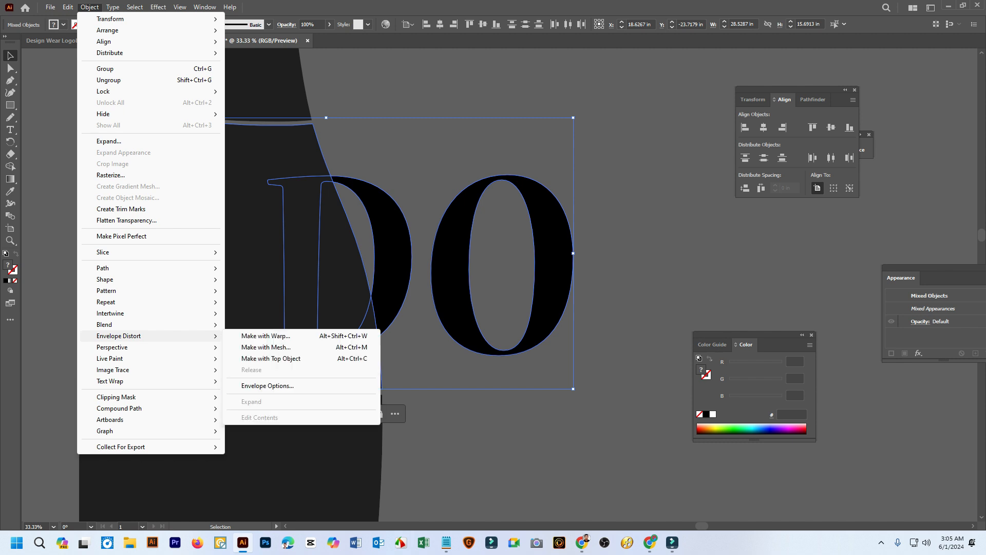
left_click(271, 358)
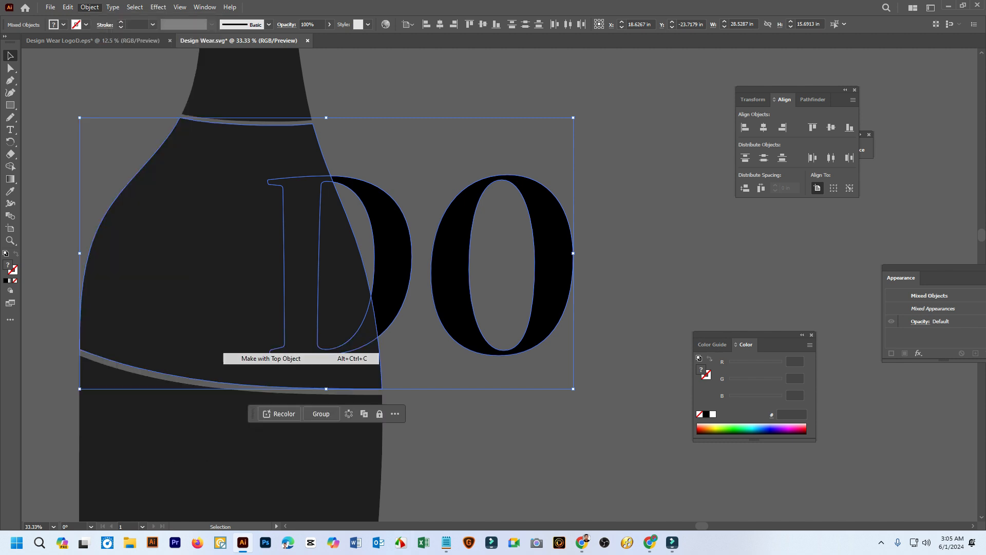
key("ctrl+shift+a")
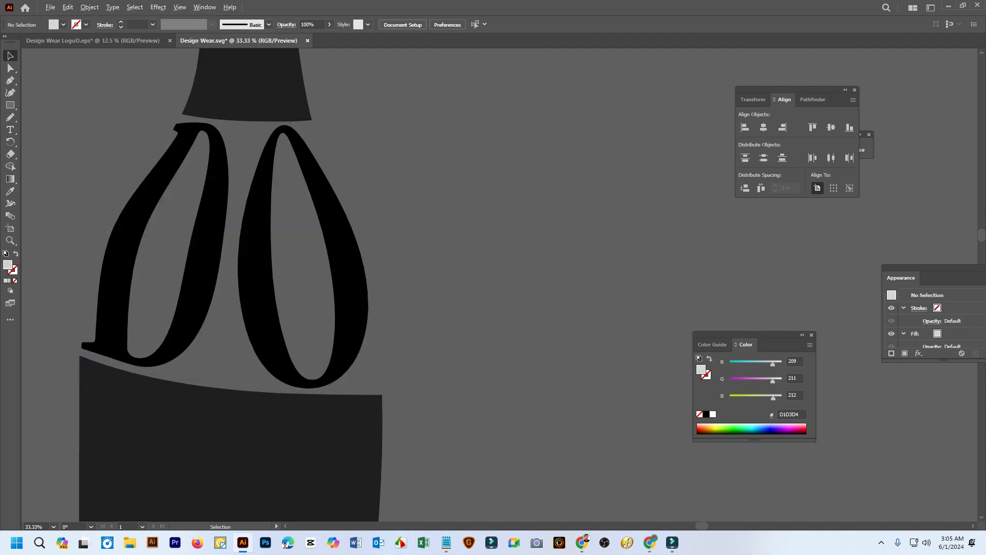
scroll(625, 253, "down", 4)
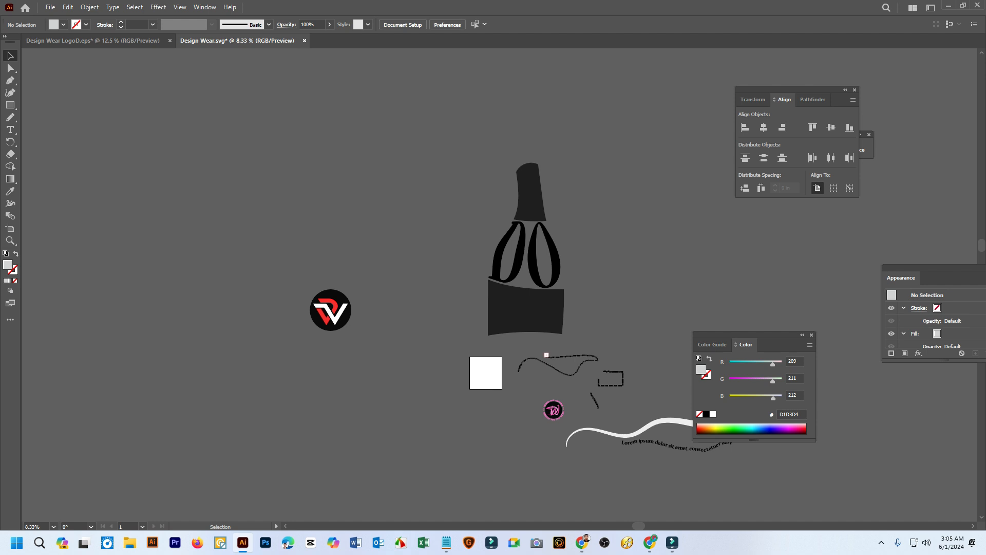
scroll(560, 258, "up", 3)
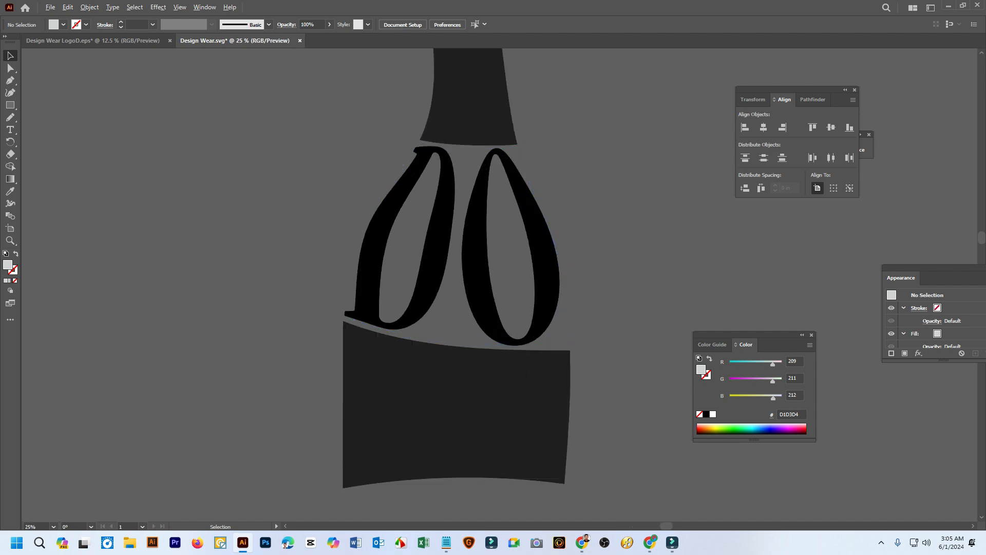
left_click_drag(560, 258, 439, 267)
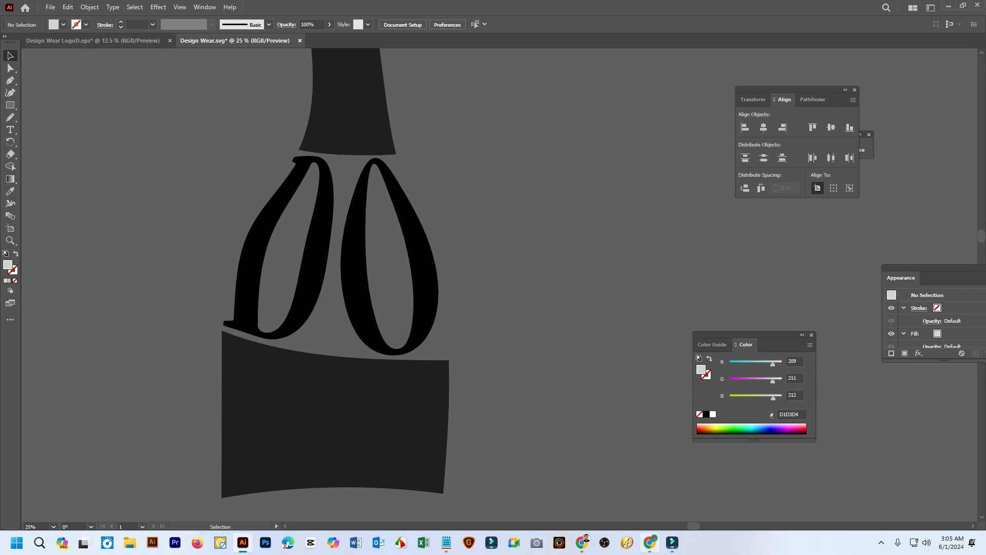
left_click(882, 542)
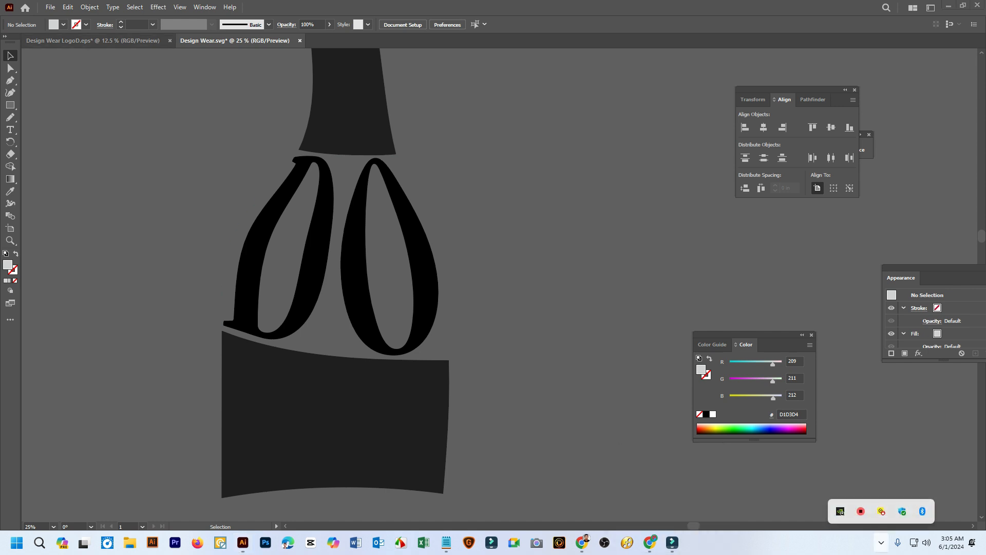
right_click(861, 511)
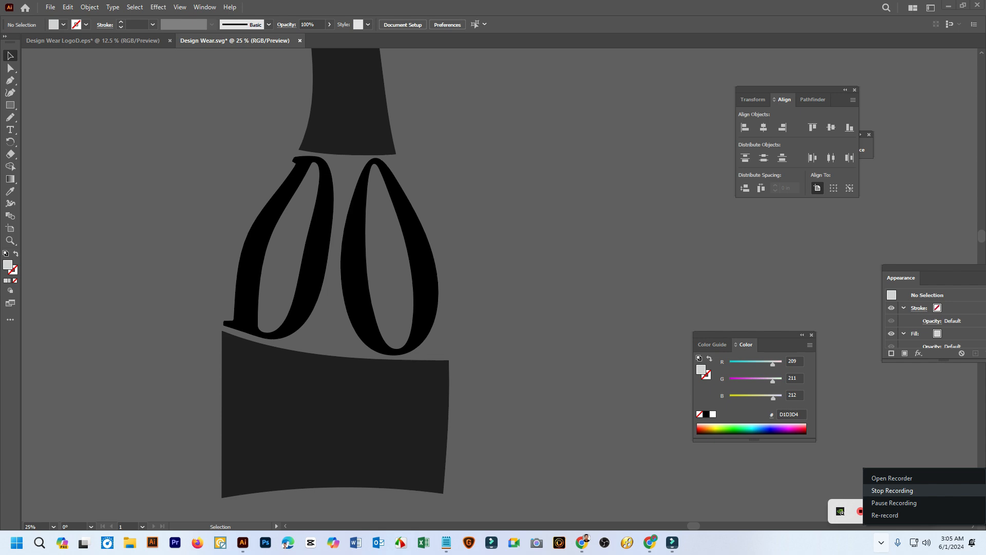
left_click(893, 490)
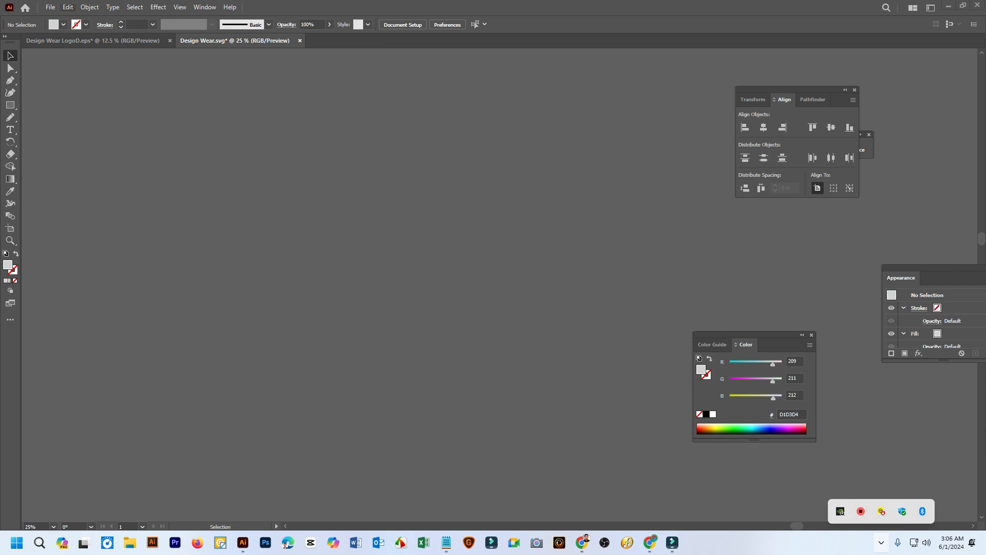
Try to open the image 17c0f7ae-892a-4b08-af88-569cd7c99743 from the Downloads folder and dismiss the alert
left_click(49, 6)
left_click(56, 38)
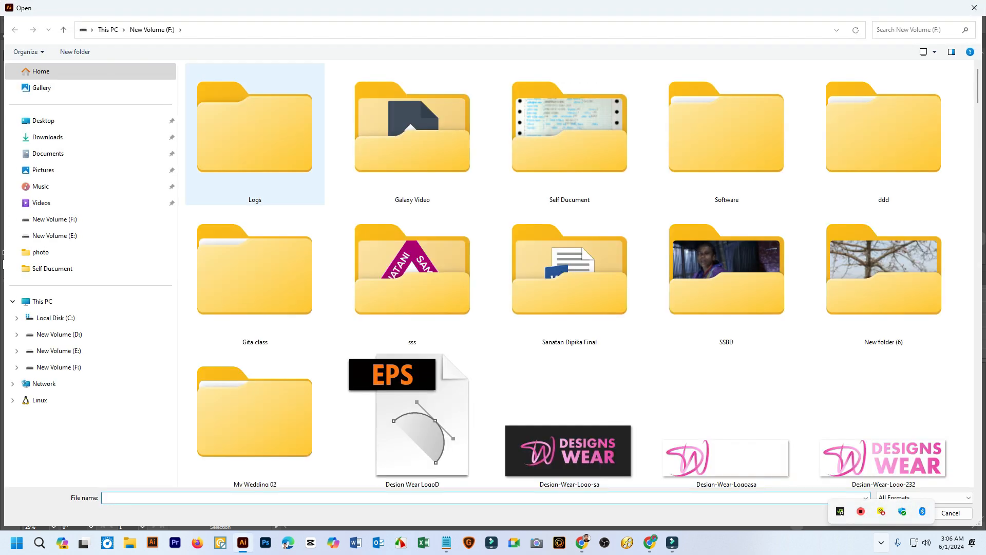
left_click(47, 137)
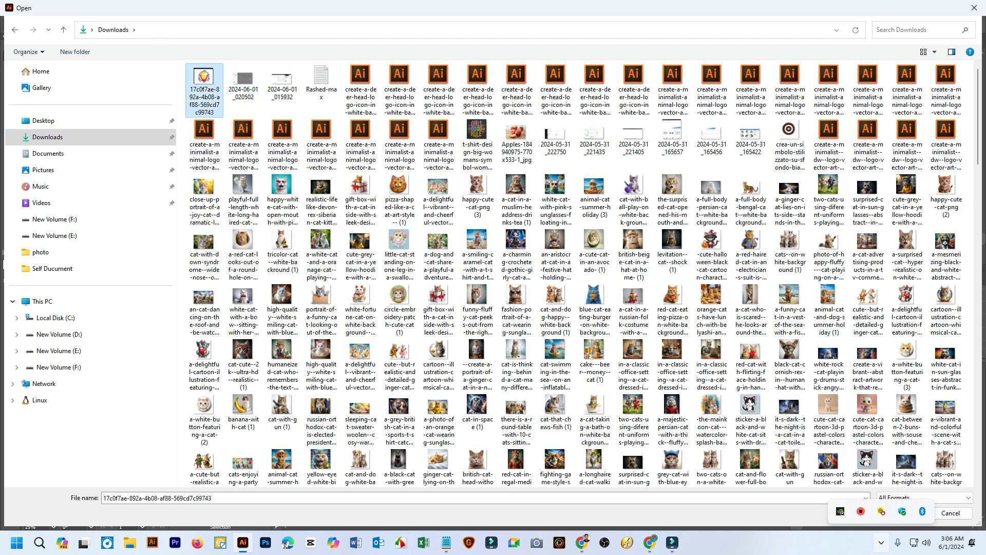
double_click(205, 90)
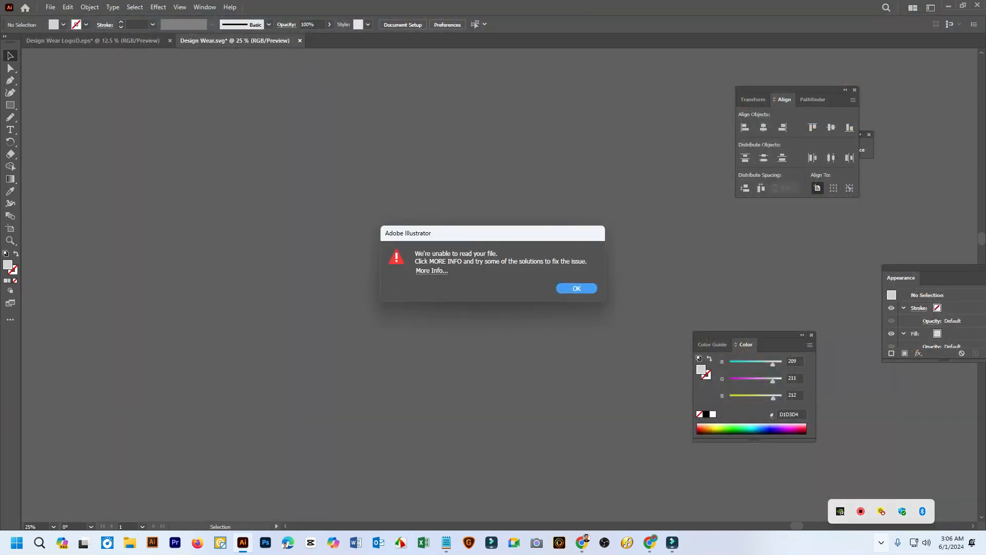
key("Return")
Try to place the same downloaded image into the Design Wear.svg document and dismiss the alert
left_click(51, 7)
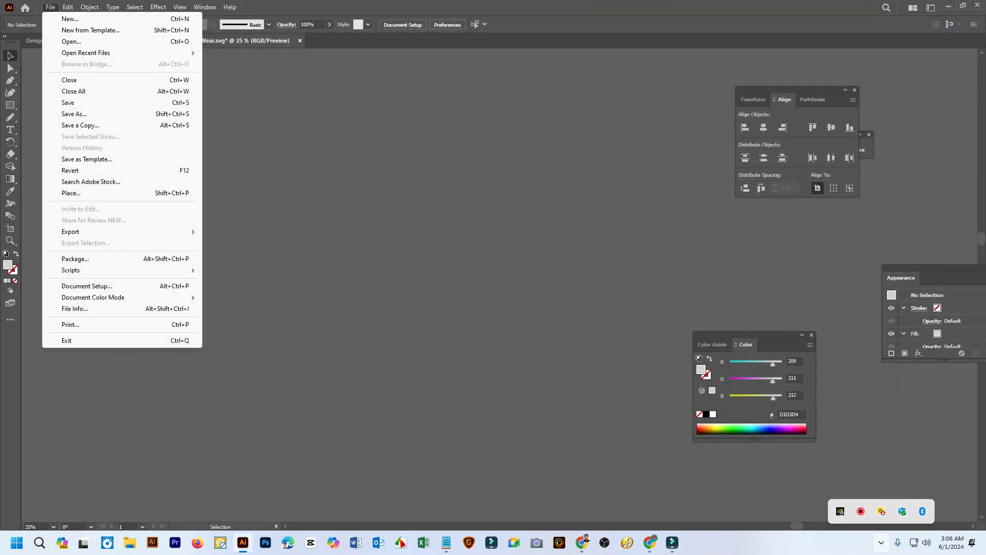
left_click(68, 7)
left_click(51, 7)
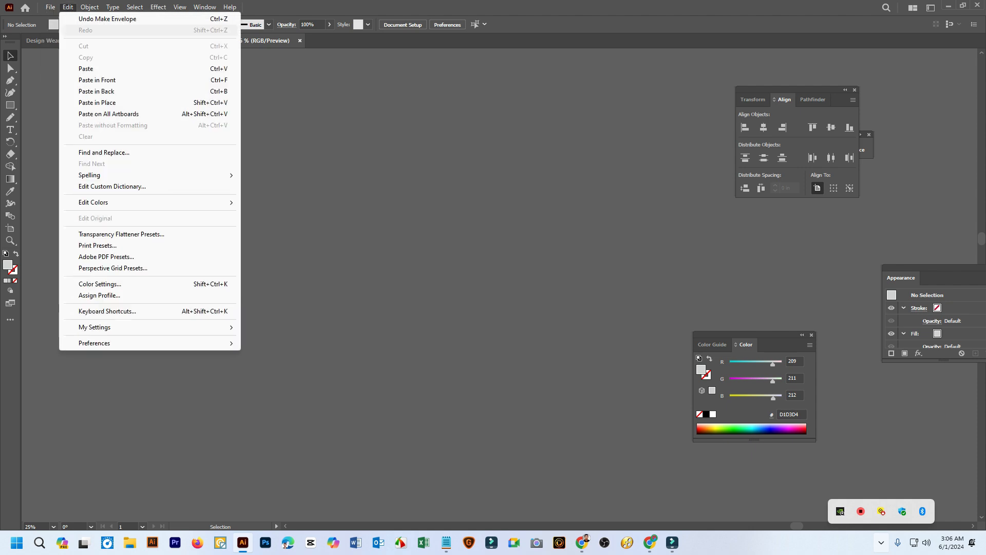
left_click(68, 7)
scroll(542, 193, "down", 4)
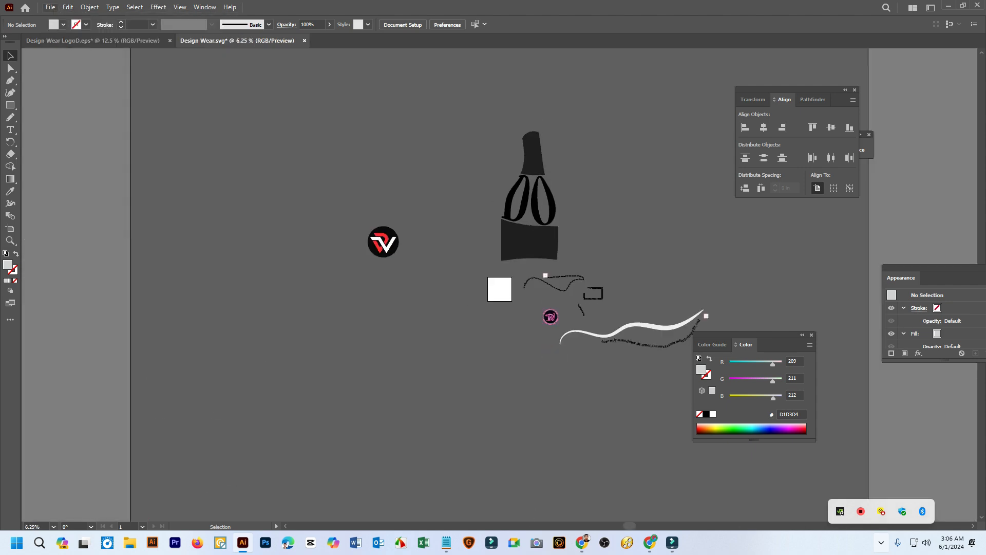
left_click(51, 7)
left_click(75, 193)
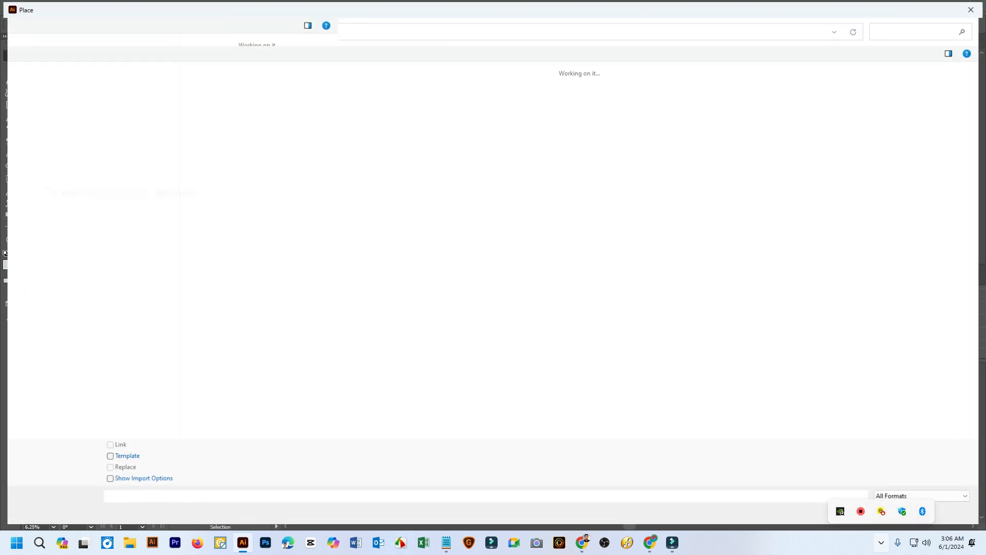
double_click(204, 85)
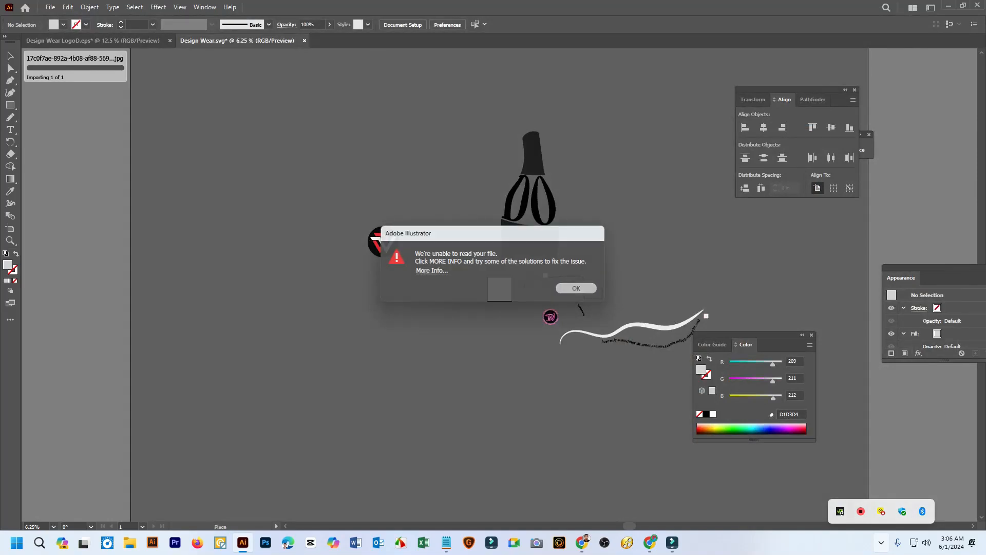
left_click(577, 289)
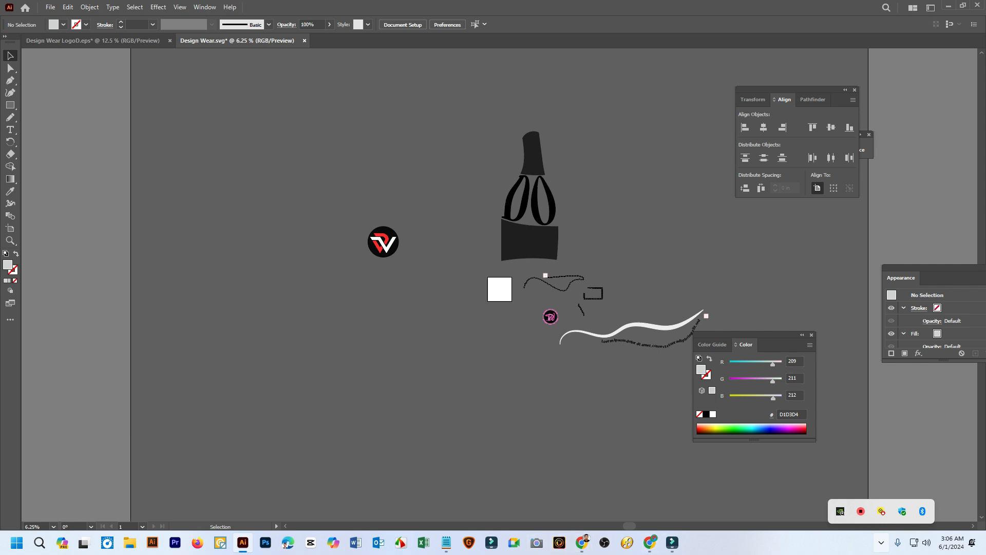
Switch to the Chrome window and view the Kells Tennis Club logo image on Facebook
mouse_move(582, 542)
left_click(535, 488)
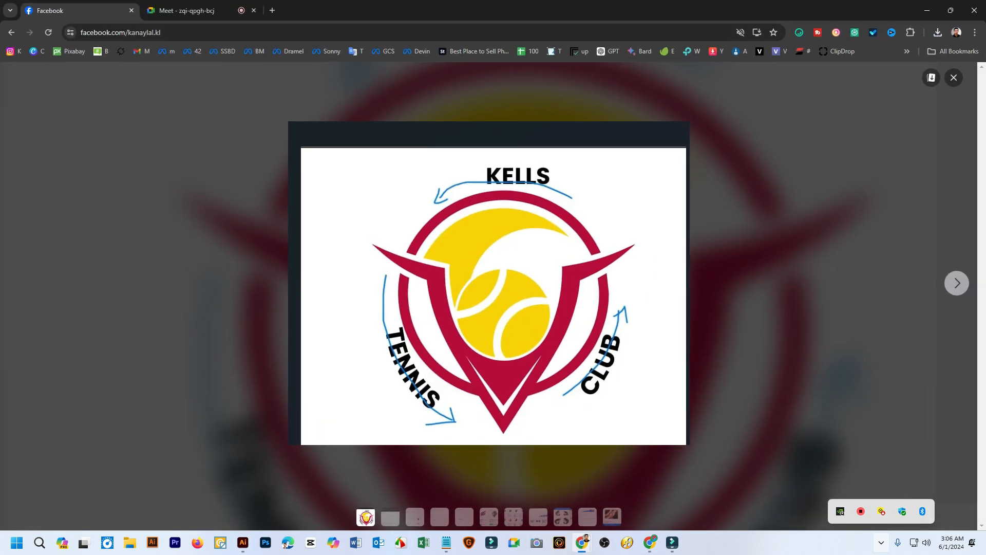
left_click(401, 543)
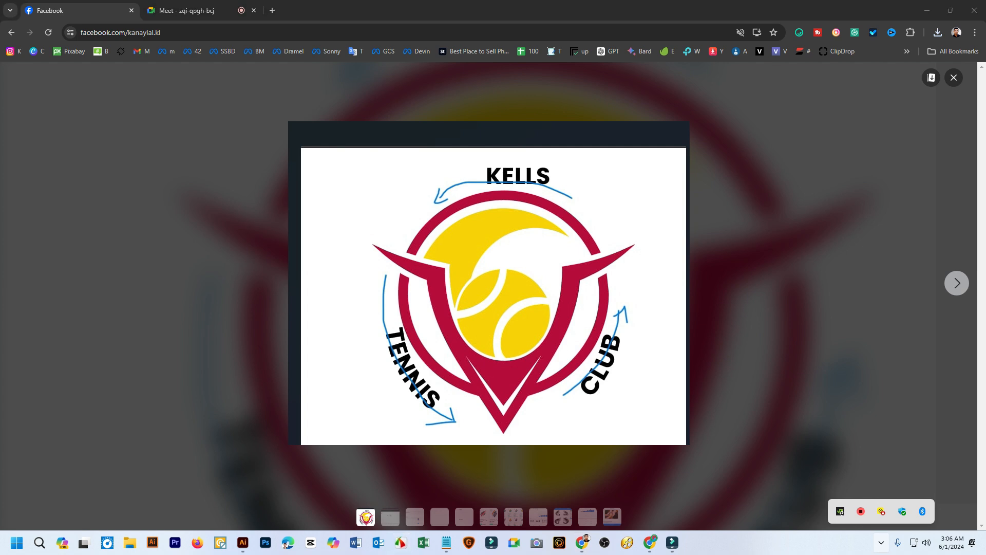
left_click(588, 205)
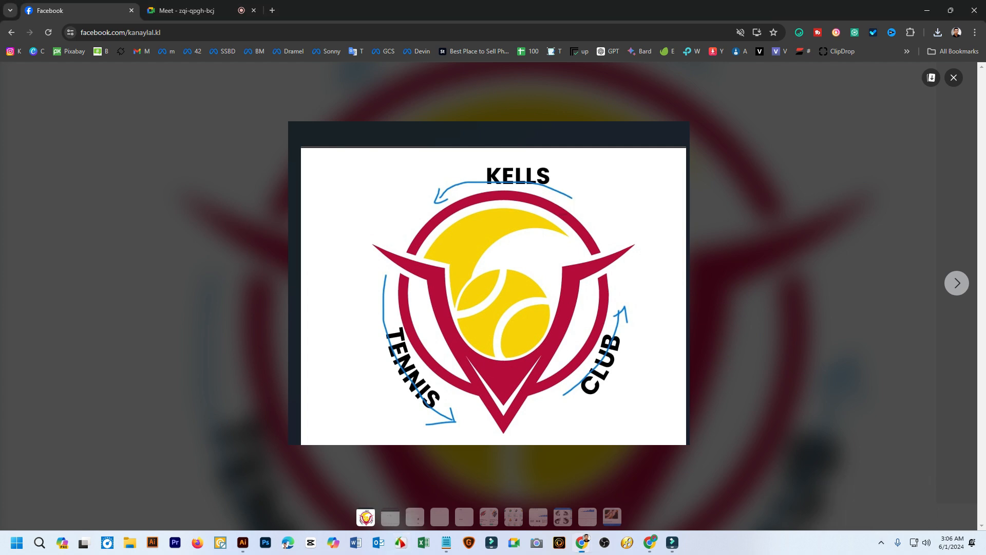
Capture the white logo area of the Facebook image and save it as 2024-06-01_030700 in PNG format in Downloads
left_click_drag(301, 148, 686, 444)
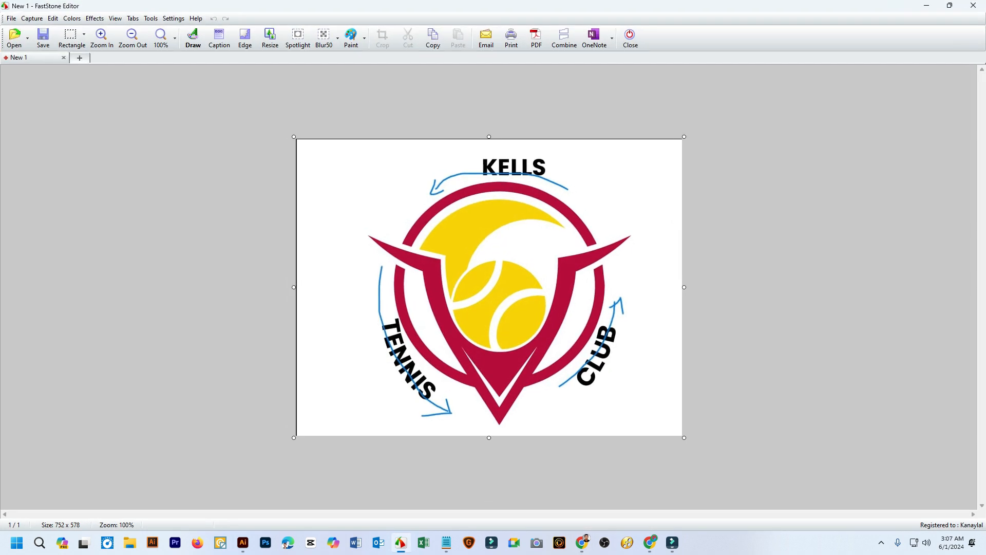
left_click(44, 37)
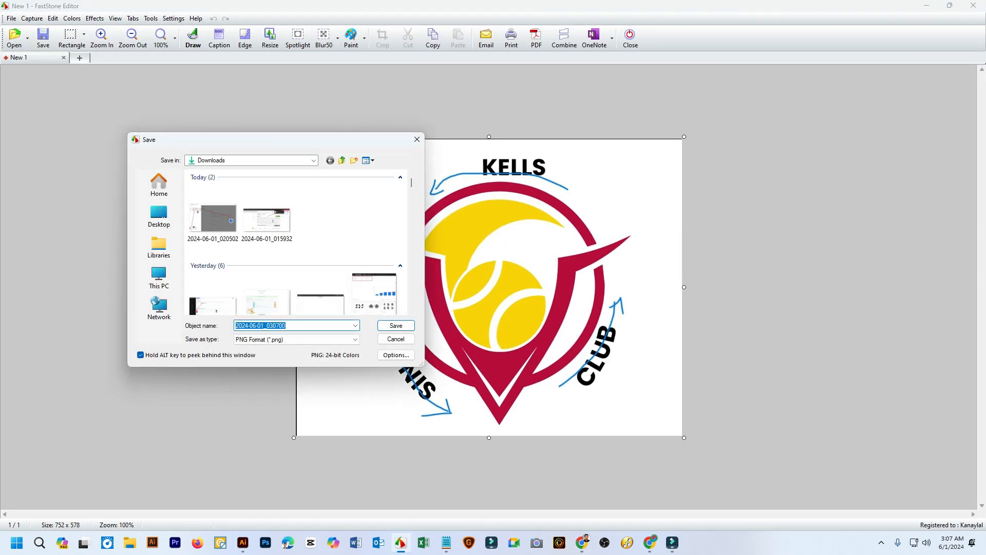
left_click(396, 326)
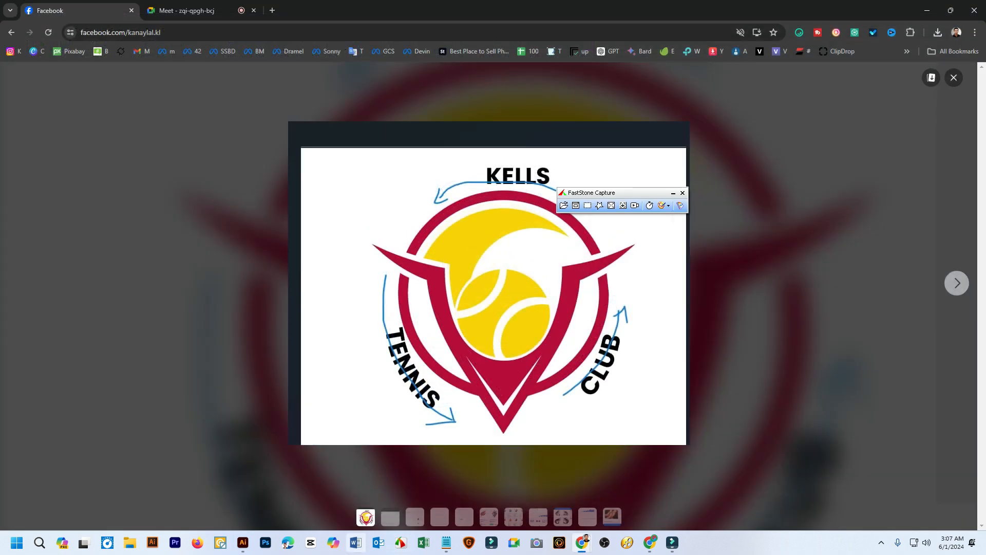
Switch to Illustrator and open the captured image 2024-06-01_030700.png from the Downloads folder
left_click(243, 542)
left_click(51, 7)
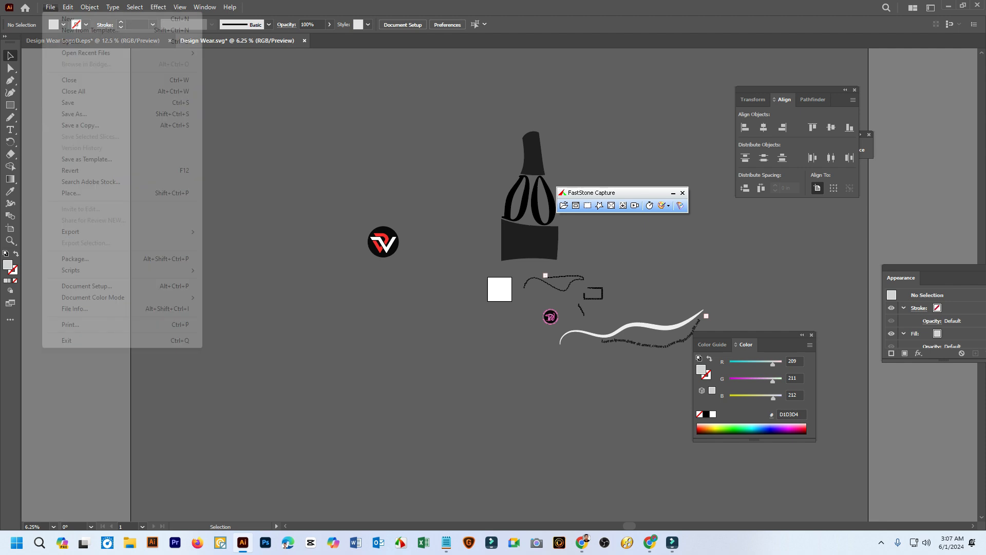
left_click(71, 41)
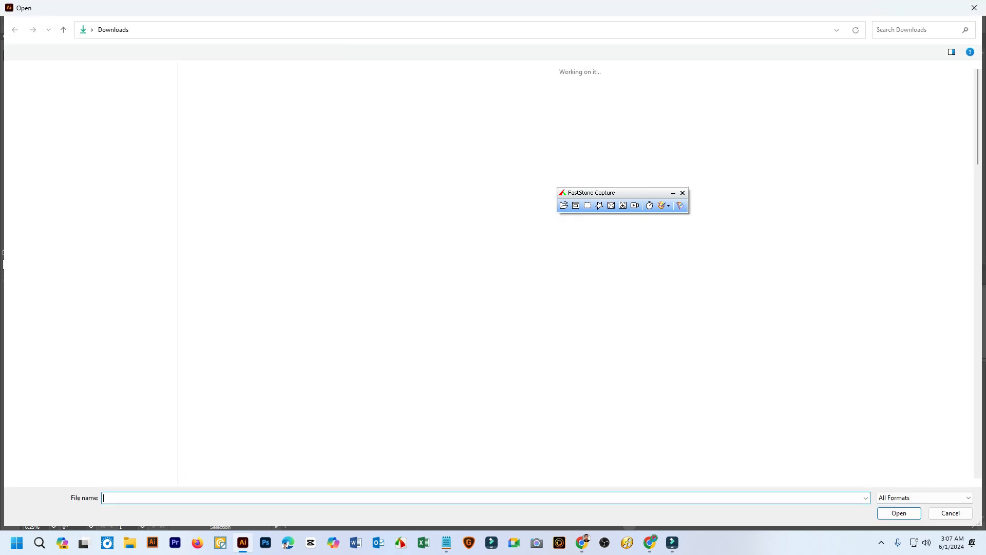
double_click(204, 83)
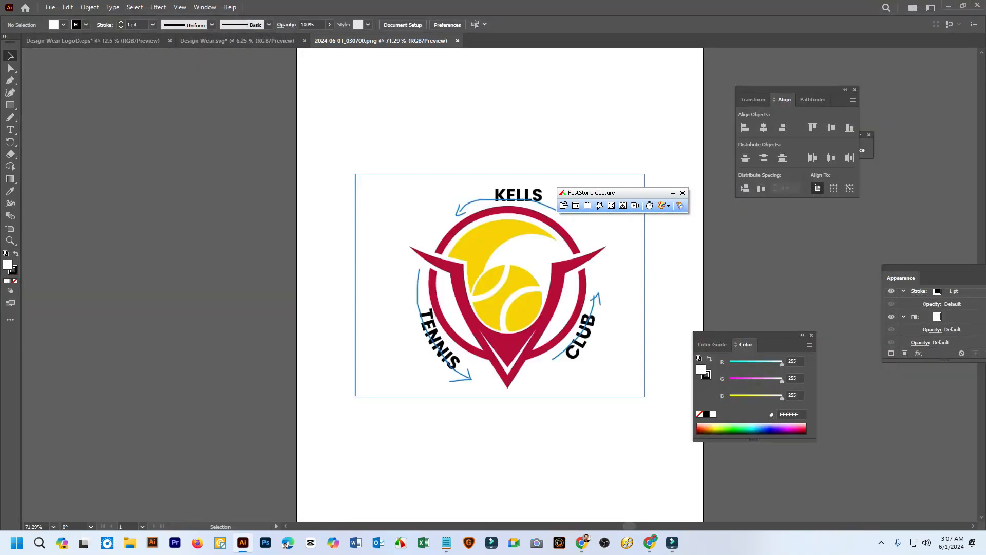
Move the Kells Tennis Club logo image off the artboard onto the empty canvas beside it
scroll(356, 226, "down", 2)
left_click_drag(508, 257, 503, 292)
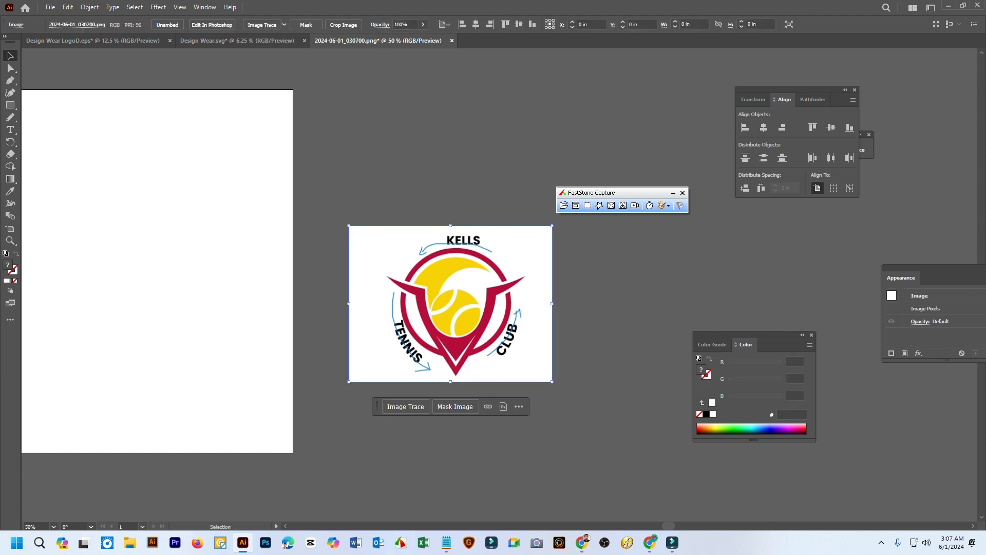
scroll(498, 295, "right", 3)
scroll(442, 324, "up", 2)
scroll(383, 351, "up", 1)
scroll(381, 353, "up", 2)
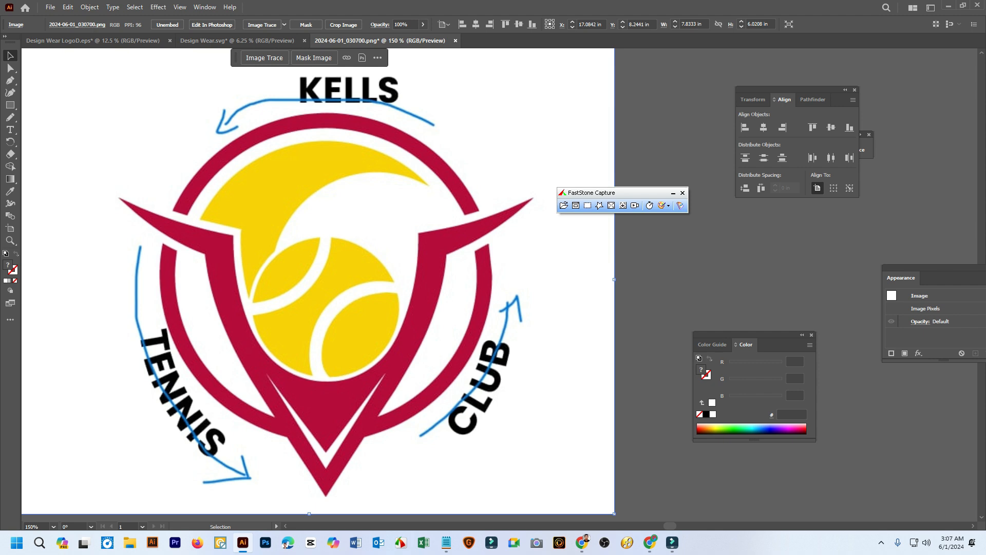
scroll(473, 240, "down", 3)
left_click_drag(472, 240, 303, 248)
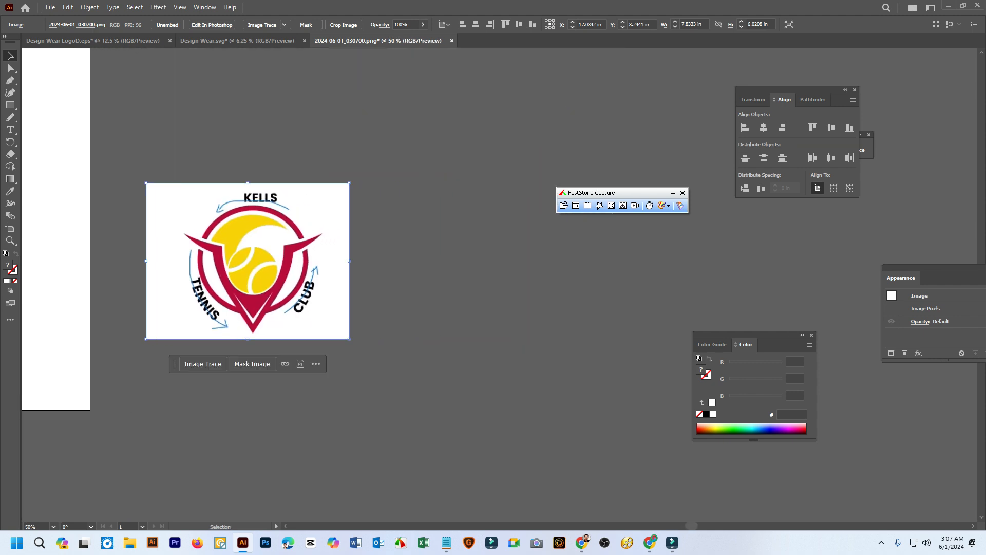
left_click_drag(283, 280, 452, 298)
Lock the logo image and make the Ellipse tool the active shape tool
right_click(9, 105)
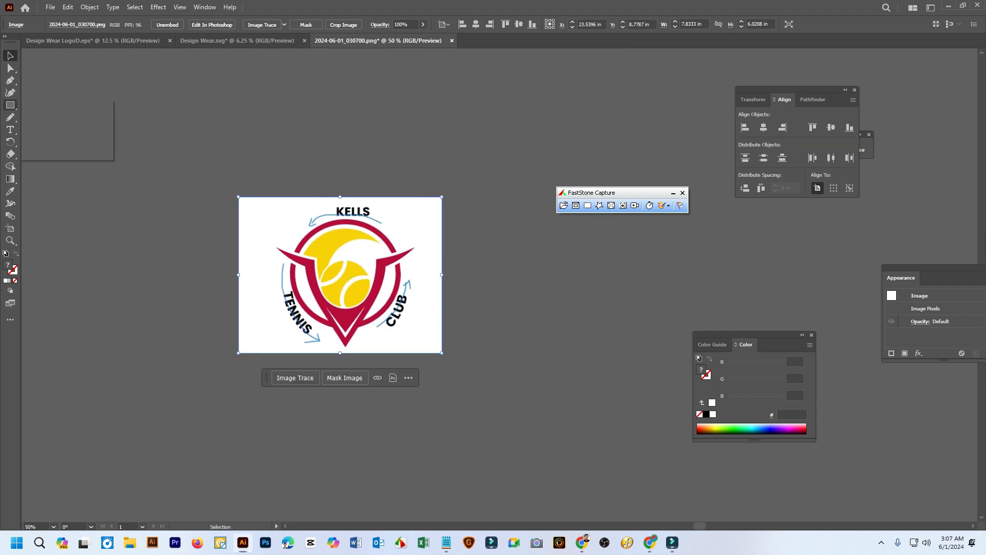
left_click(56, 117)
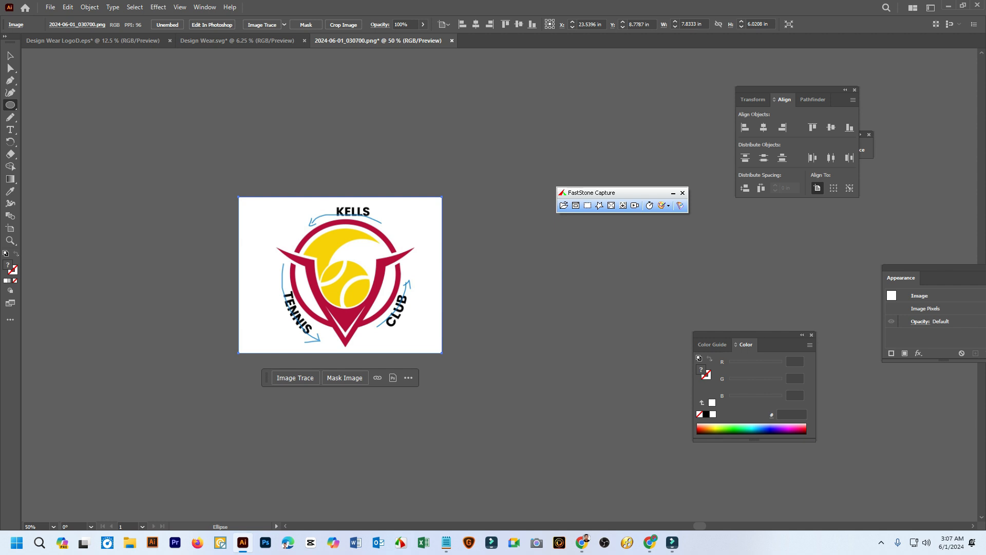
key("v")
key("ctrl+2")
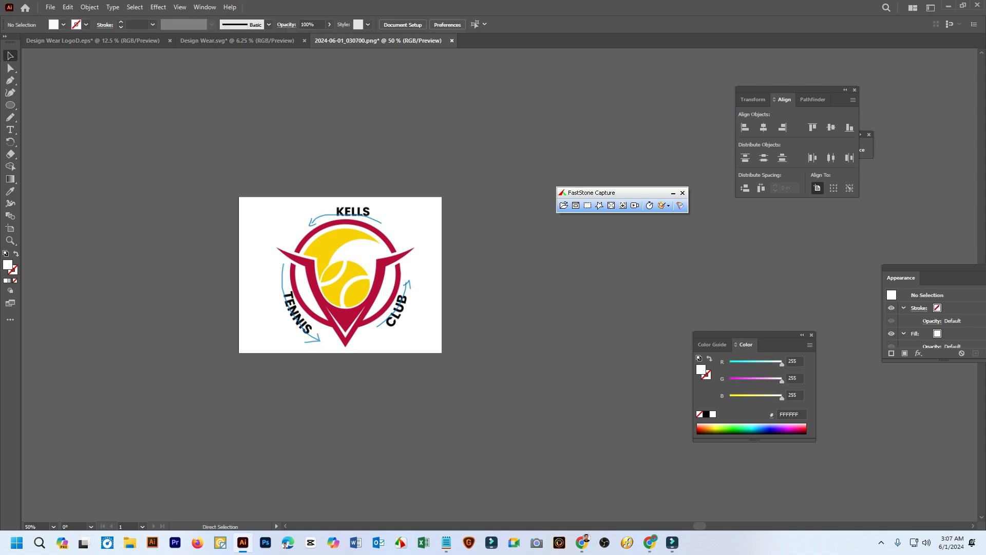
Draw a circle about 5.11 in across over the logo with no fill and a 7 pt black stroke
scroll(362, 268, "up", 3)
scroll(380, 271, "down", 2)
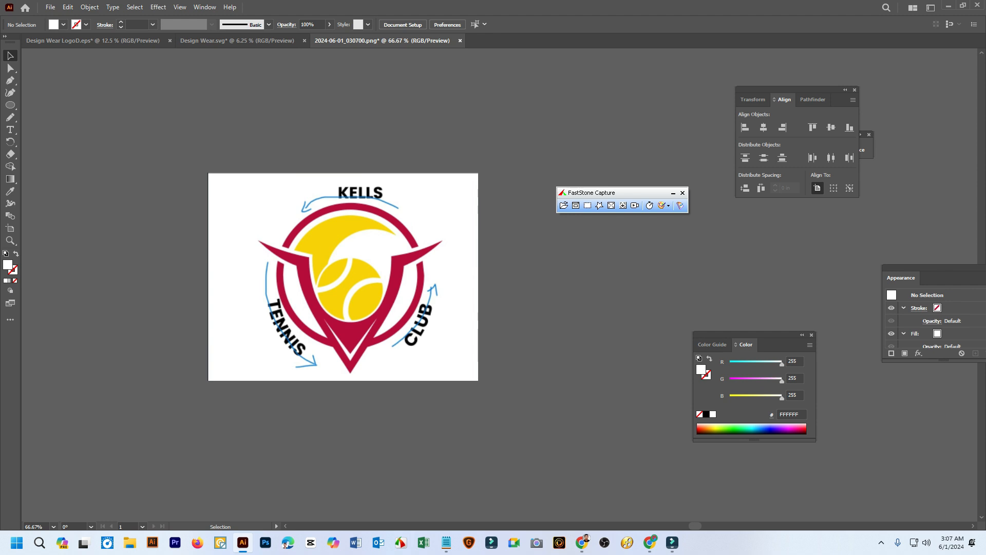
key("l")
left_click_drag(249, 196, 426, 373)
left_click(15, 280)
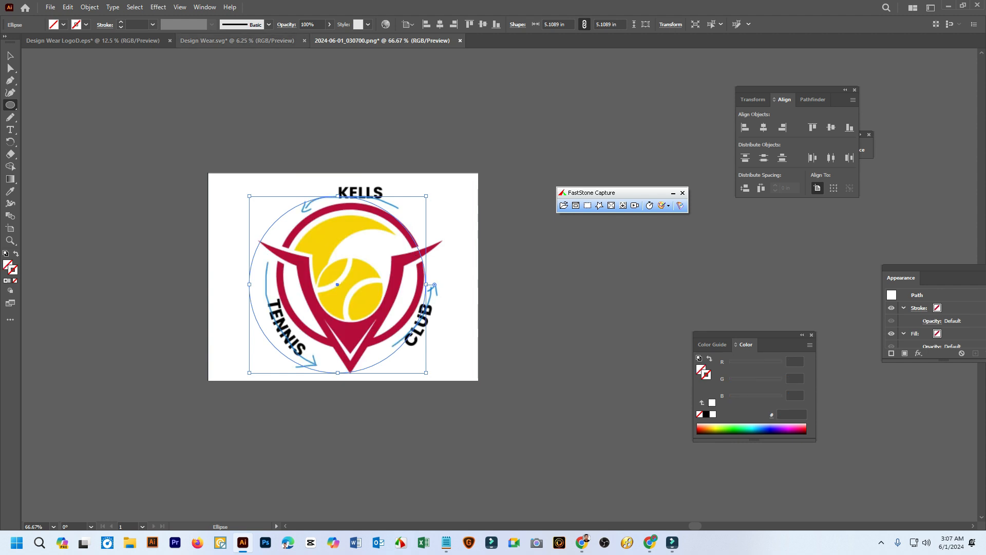
left_click(121, 23)
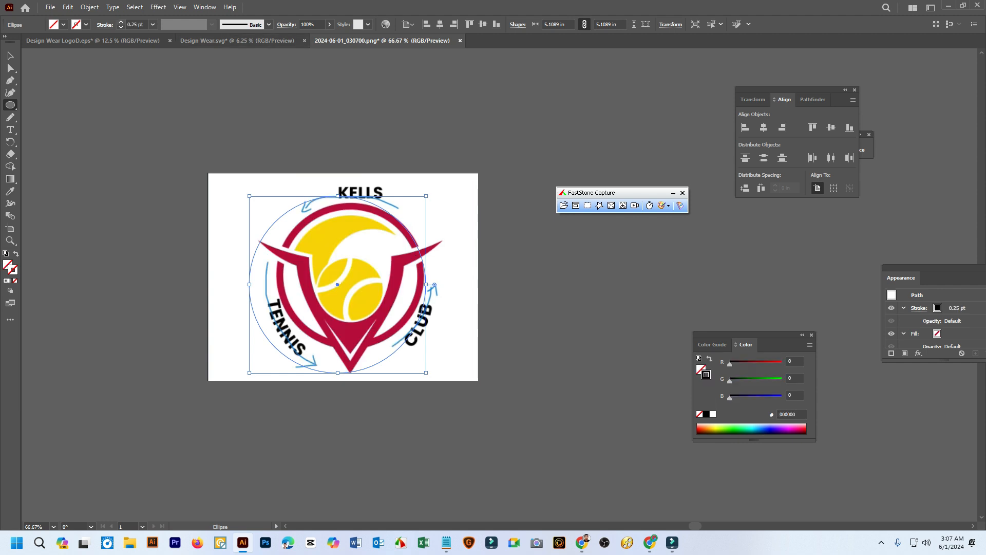
left_click(121, 22)
left_click(120, 22)
left_click(121, 22)
left_click(121, 22)
left_click(121, 22)
left_click(120, 22)
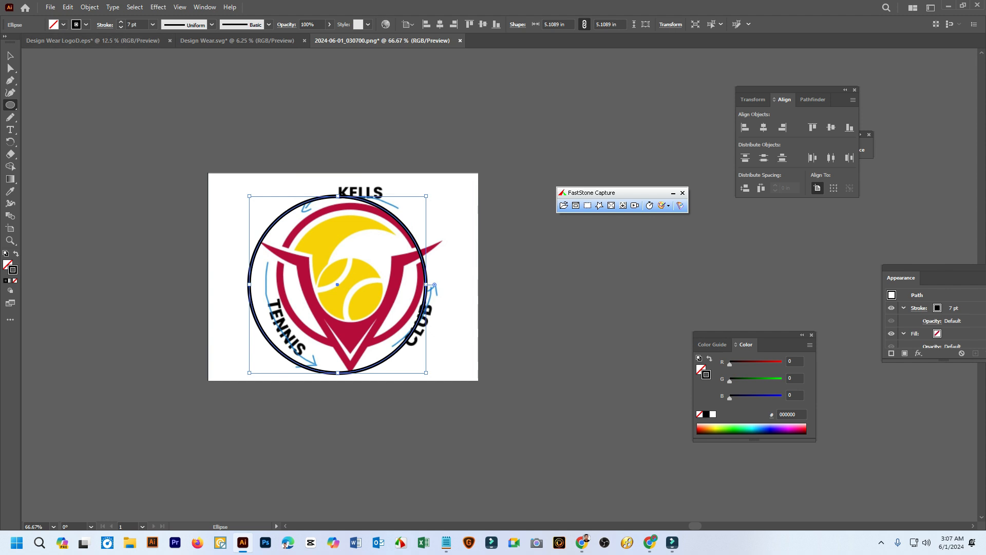
Shrink the black circle to about 4.17 in and fit it over the outer edge of the logo's red ring
key("v")
scroll(351, 208, "up", 2)
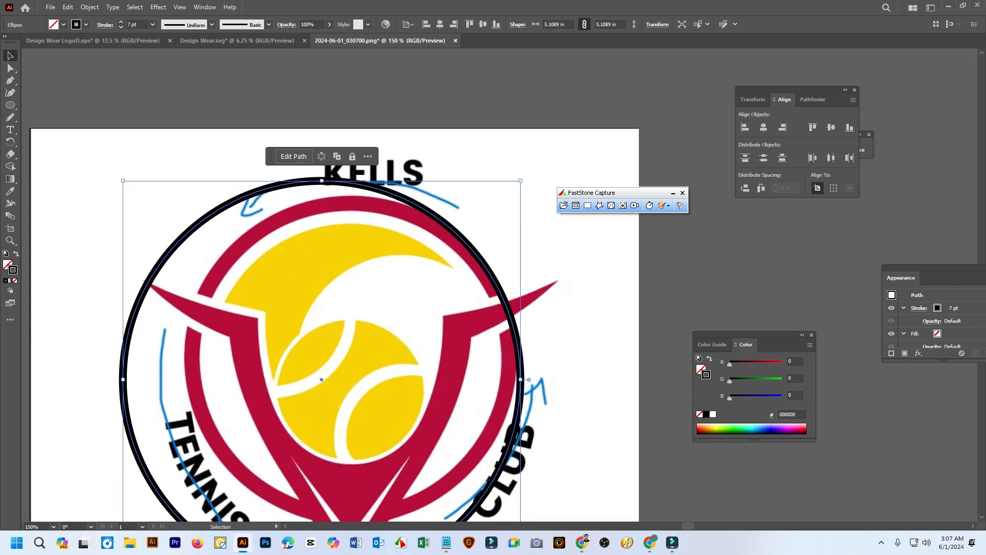
left_click_drag(521, 180, 452, 249)
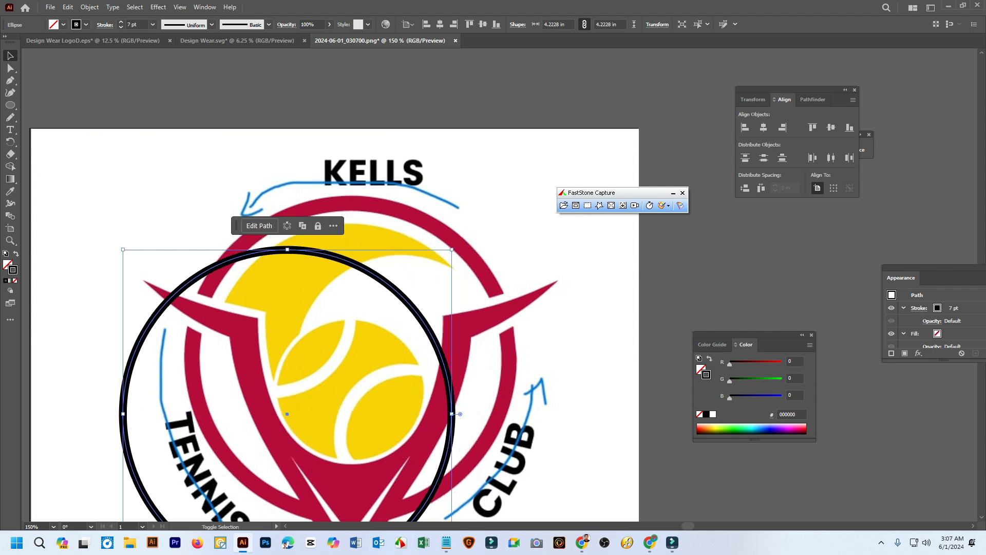
left_click_drag(394, 283, 456, 230)
key("ctrl+minus")
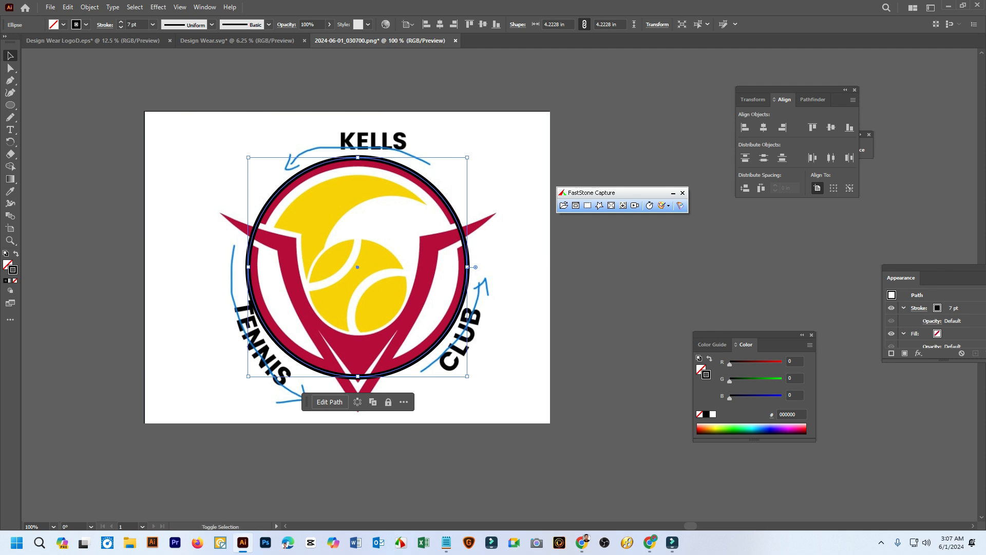
left_click_drag(467, 377, 464, 373)
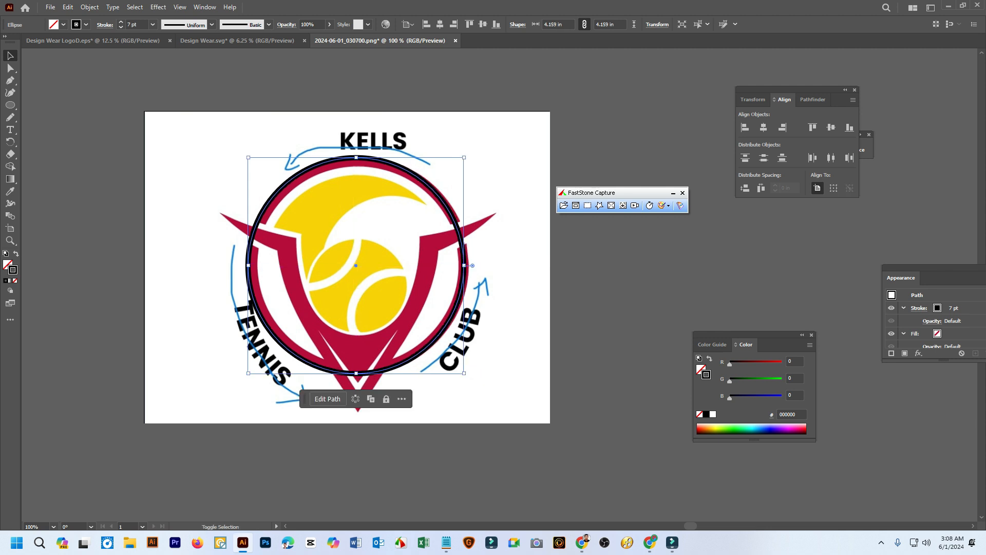
left_click_drag(249, 157, 250, 160)
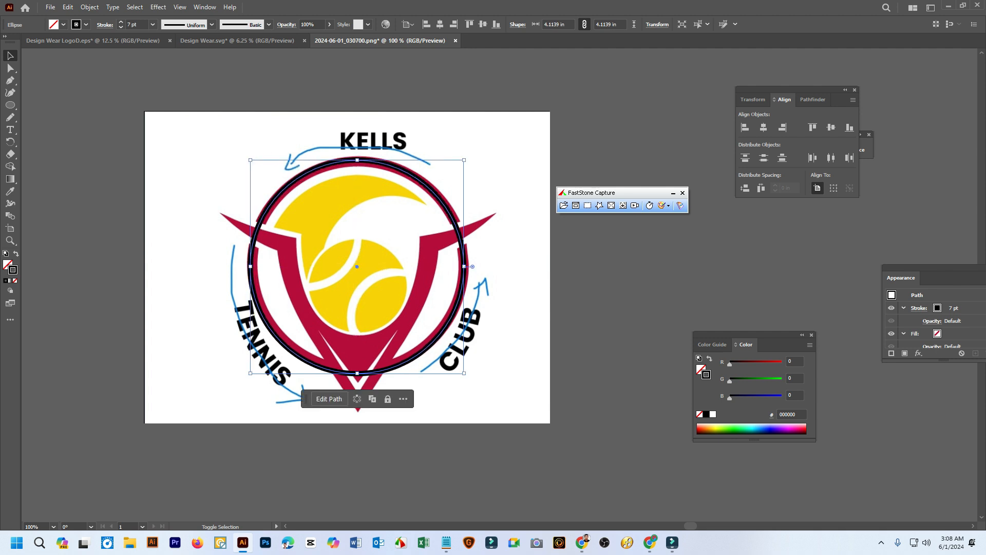
left_click_drag(464, 160, 466, 157)
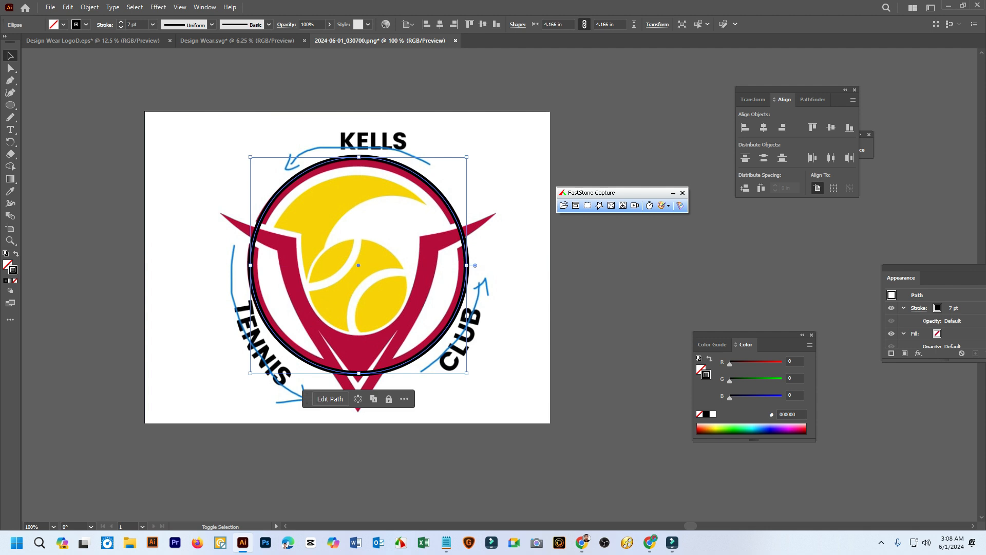
left_click(709, 67)
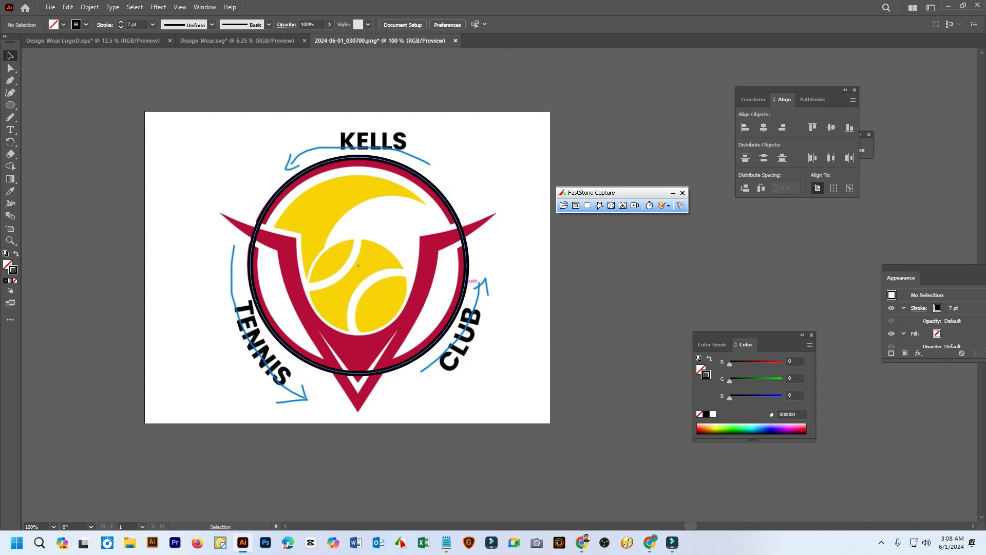
Enlarge the circle from its centre to about 5.18 in so it runs through the logo's lettering
left_click(468, 280)
left_click_drag(467, 157, 492, 131)
left_click(512, 146)
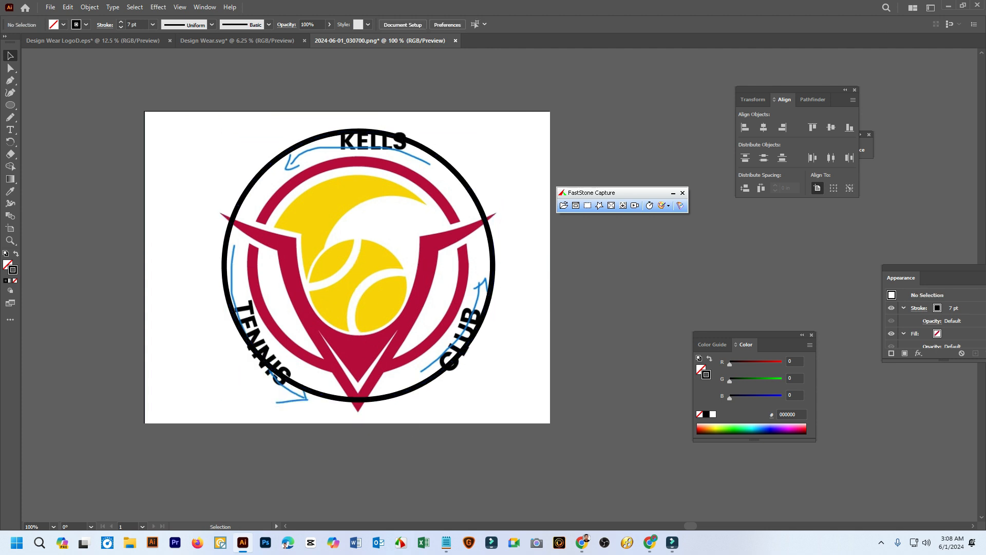
Add the path text KELLS to the top of the enlarged circle using the Type on a Path tool
left_click(445, 155)
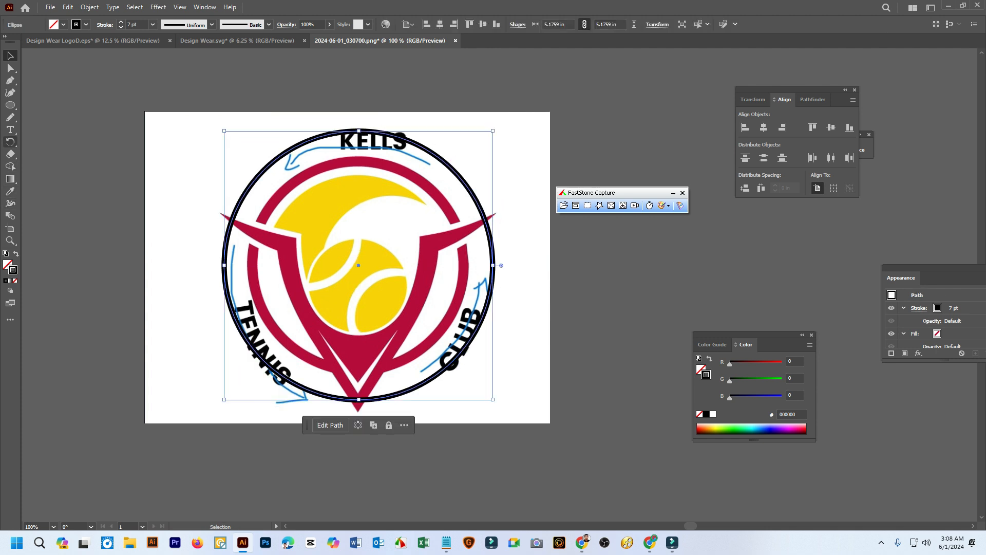
left_click_drag(11, 129, 62, 136)
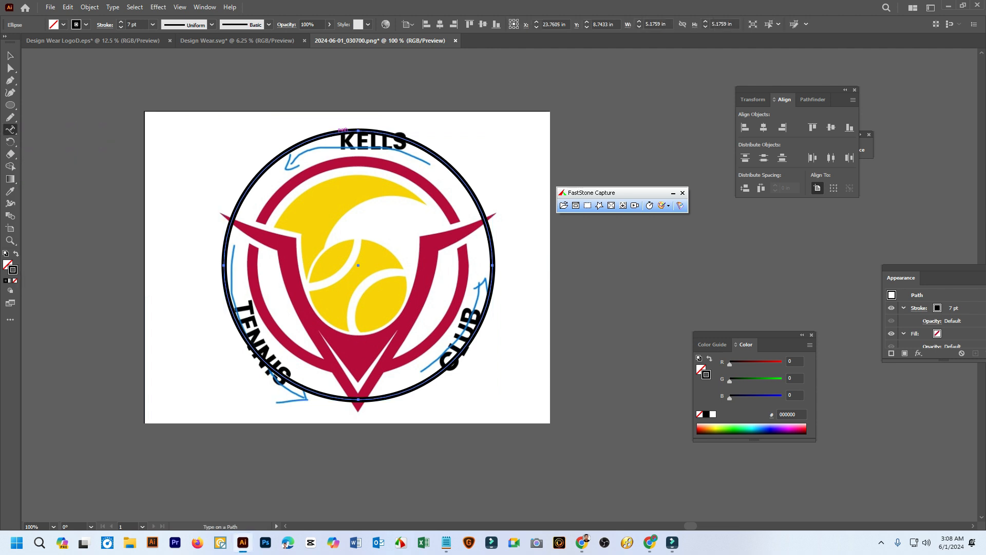
left_click(342, 131)
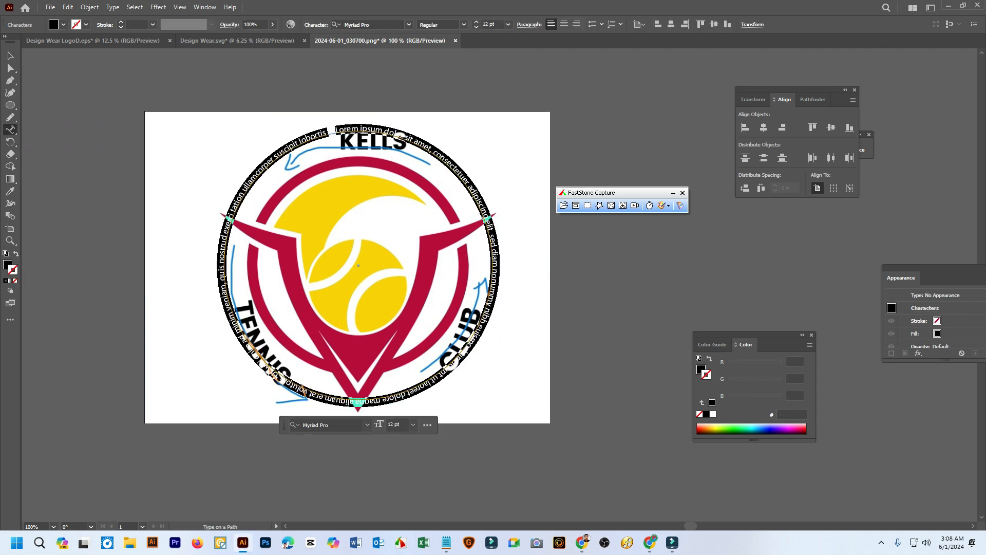
type("KE")
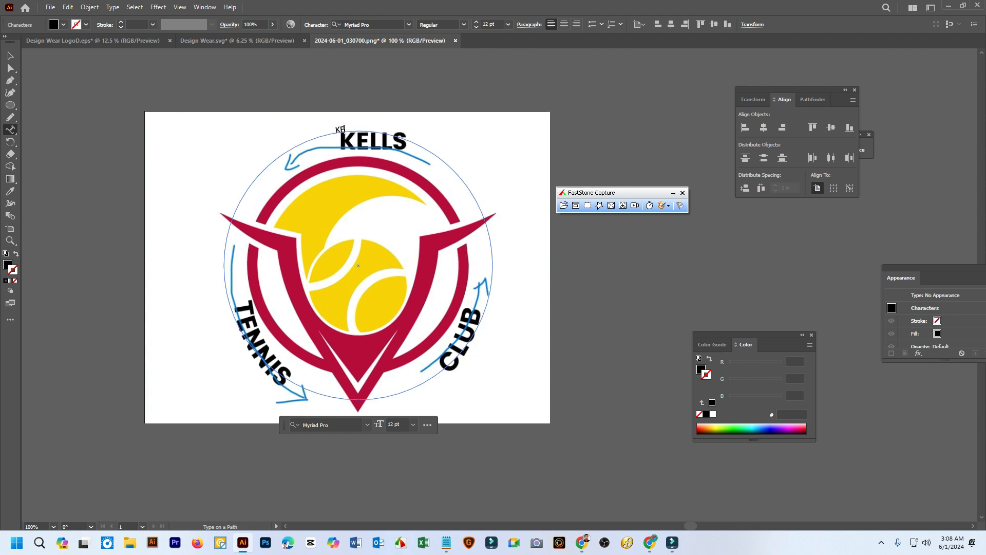
type("LLS")
Set the KELLS path text to the Condensed style and increase its font size to 51 pt
key("ctrl+shift+Left")
mouse_move(332, 130)
left_mouse_down()
mouse_move(348, 129)
mouse_move(335, 130)
left_mouse_up()
left_click(437, 25)
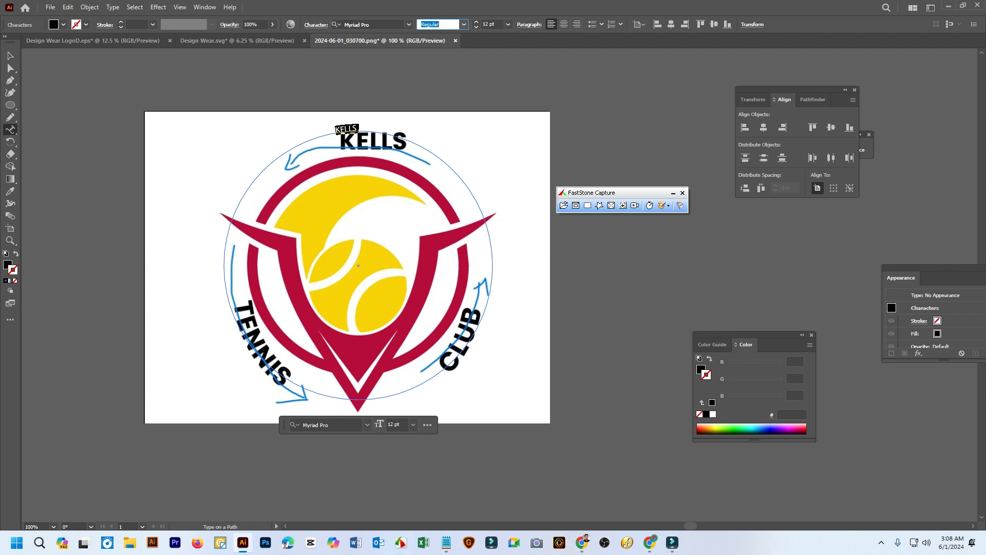
key("Down")
key("Tab")
key("Up")
key("Up")
key("Up")
key("Up")
key("Up")
key("Up")
key("Up")
key("Up")
key("Up")
key("Up")
key("Up")
key("Up")
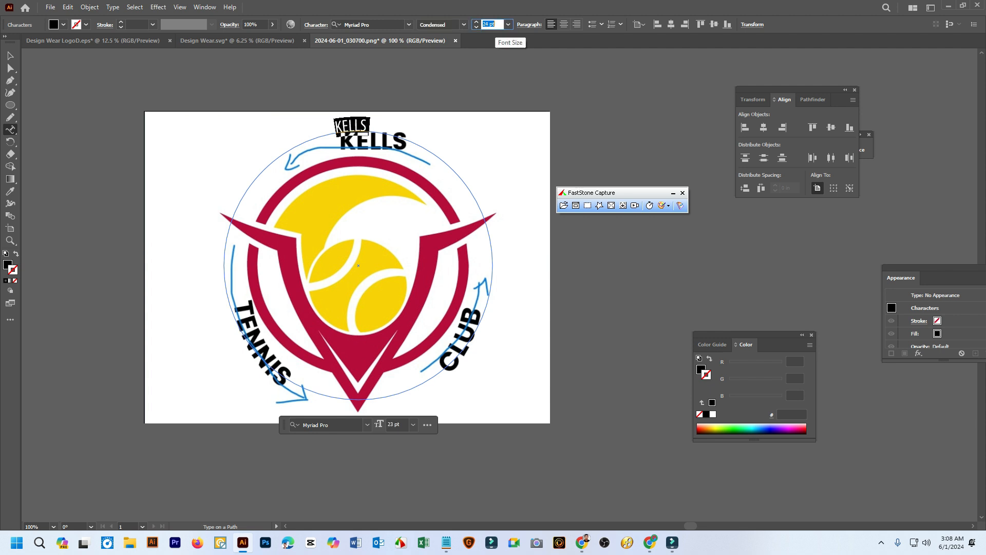
key("Up")
key("Up")
key("Up")
key("Up")
key("Up")
key("Up")
key("Up")
key("Up")
key("Up")
key("Up")
key("Up")
key("Up")
key("Up")
key("Up")
key("Up")
key("Up")
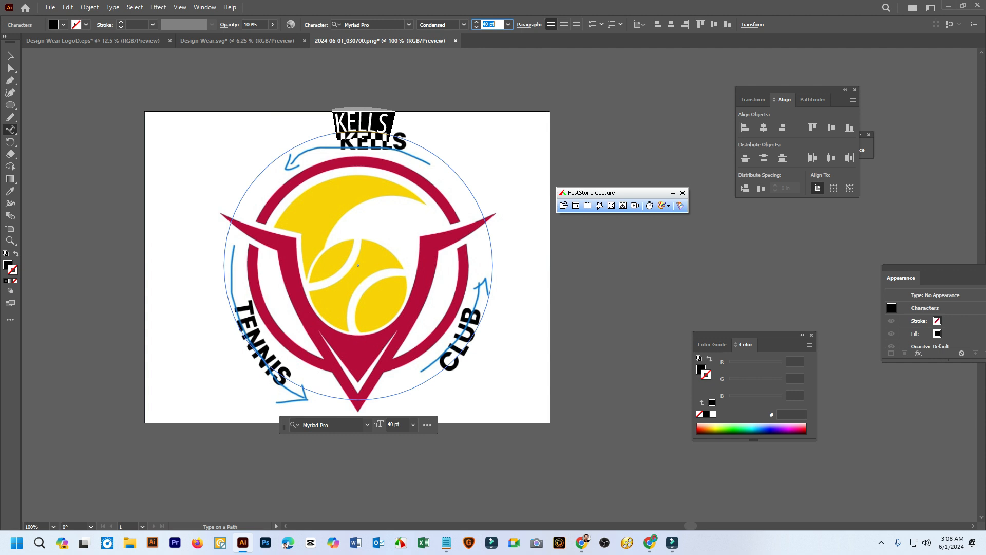
scroll(490, 25, "up", 10)
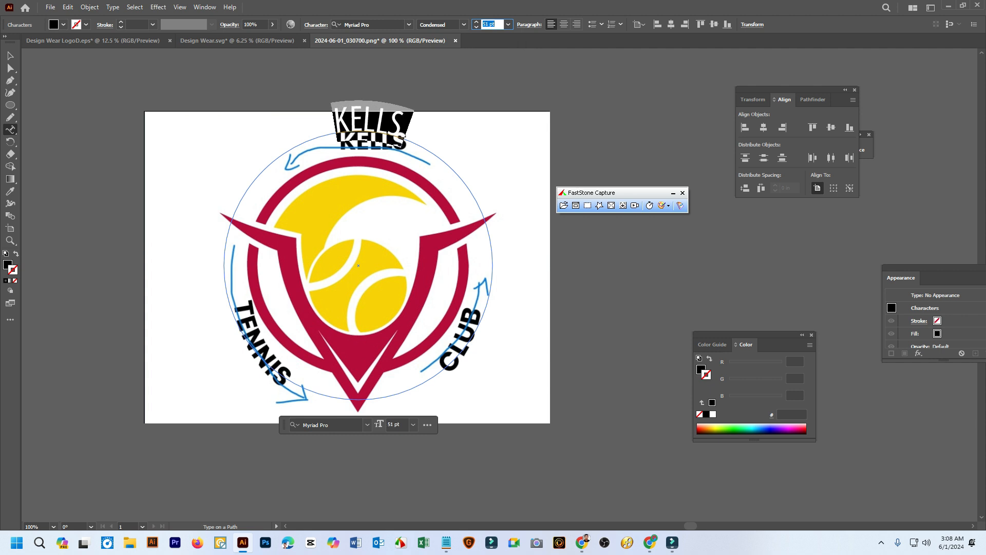
Try several other fonts on the KELLS path text and set it to Anton Regular
scroll(354, 25, "up", 2)
scroll(344, 24, "up", 6)
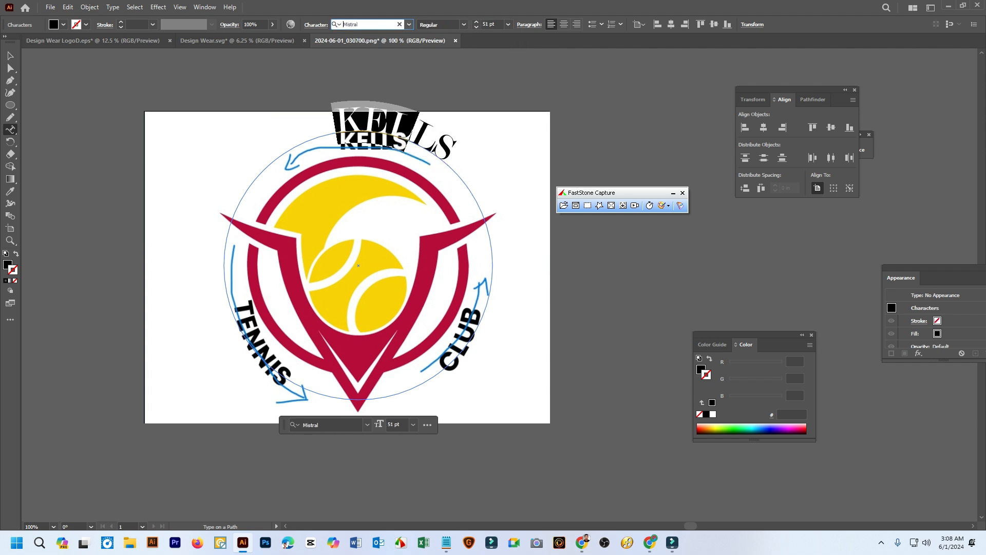
scroll(343, 24, "up", 4)
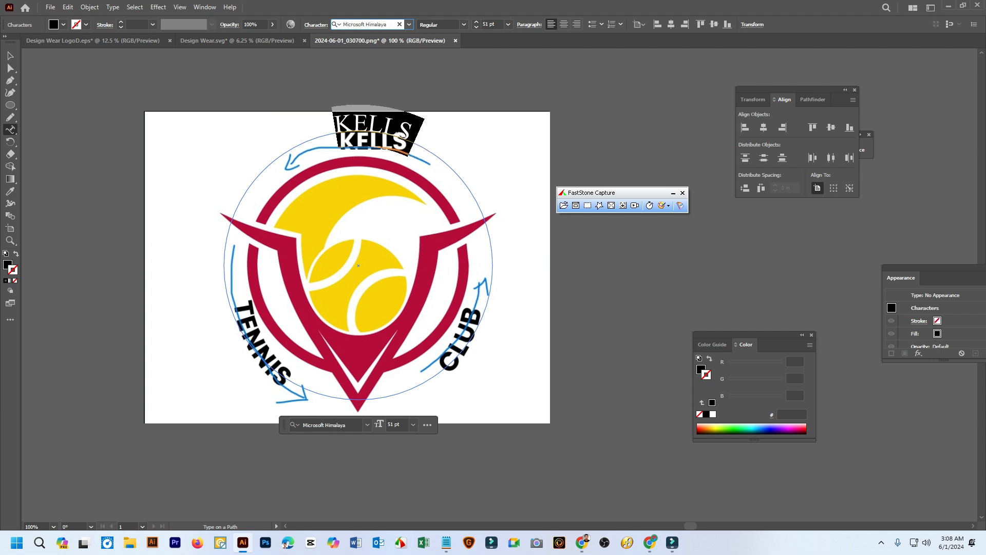
scroll(344, 24, "up", 4)
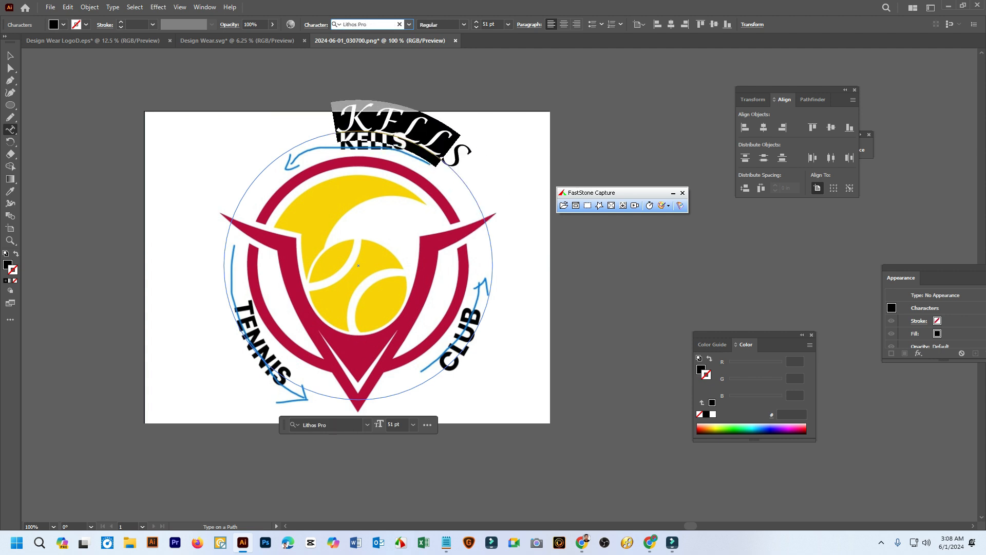
scroll(344, 24, "up", 1)
type("antoLi Sirajee Sheikh")
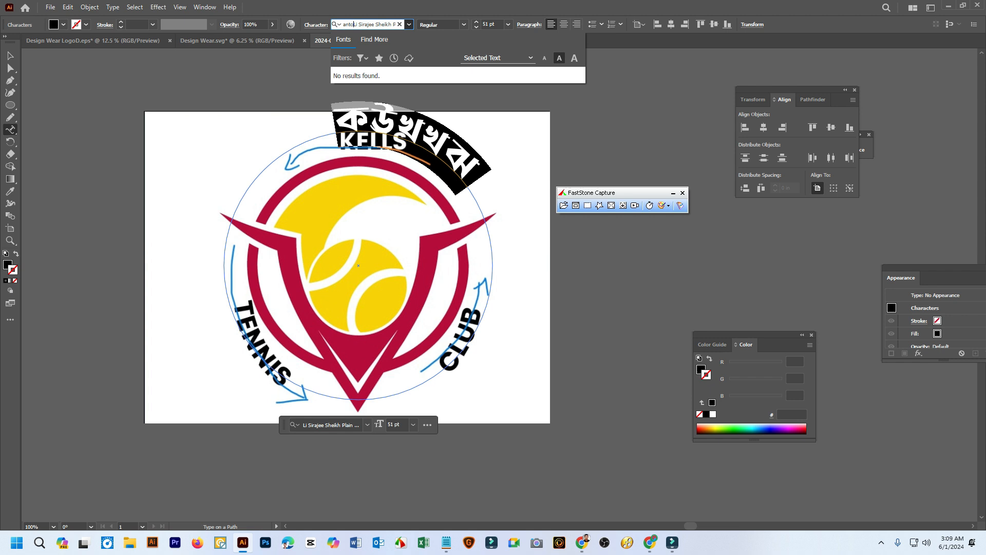
triple_click(383, 24)
type("an")
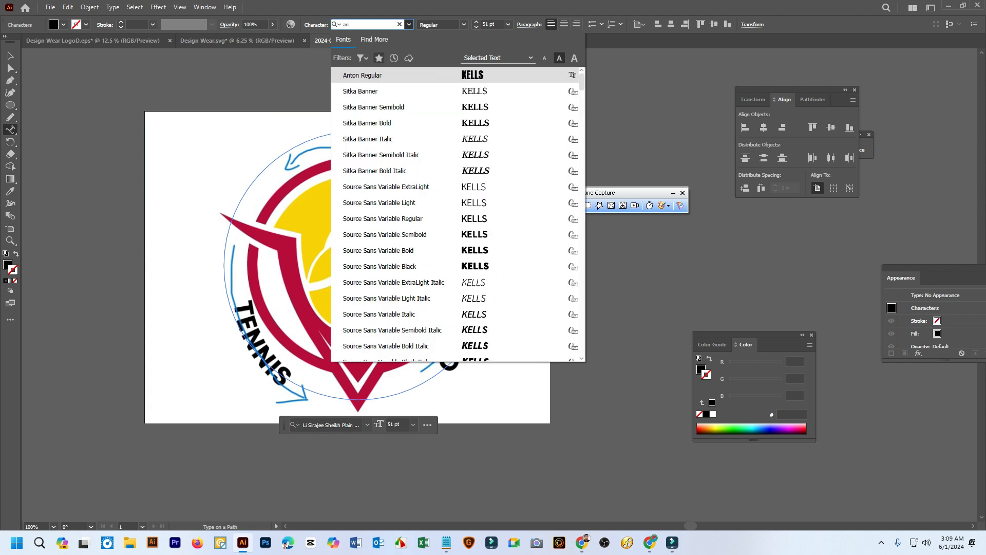
key("Return")
key("Escape")
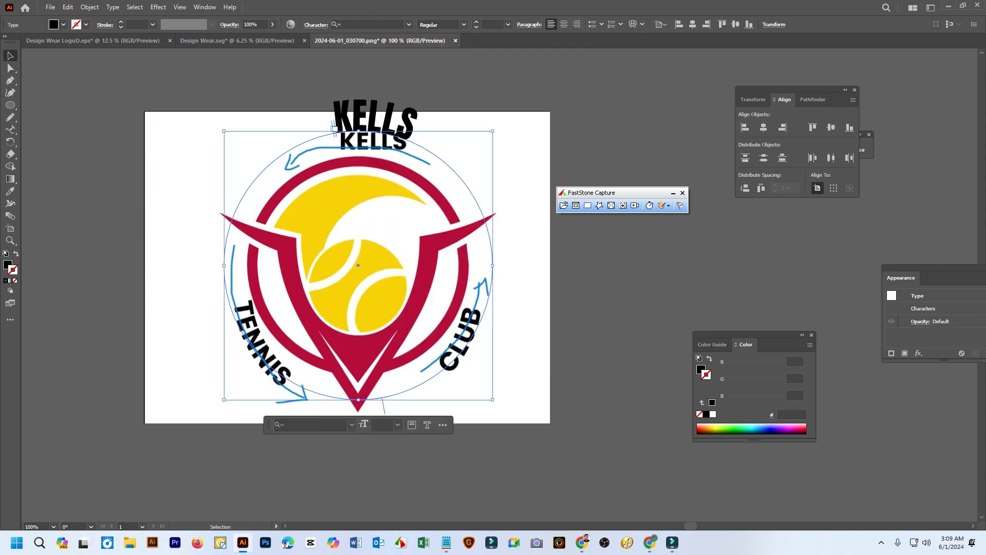
Shrink the text circle about its centre to just outside the red ring and set the path text's font size to 35 pt
left_click_drag(492, 131, 472, 152)
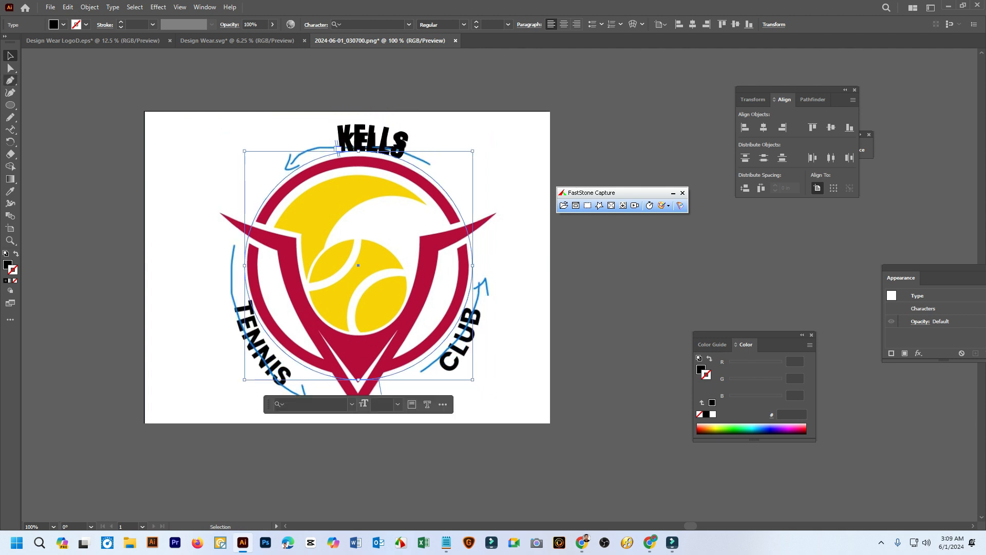
left_click(11, 129)
left_click(337, 148)
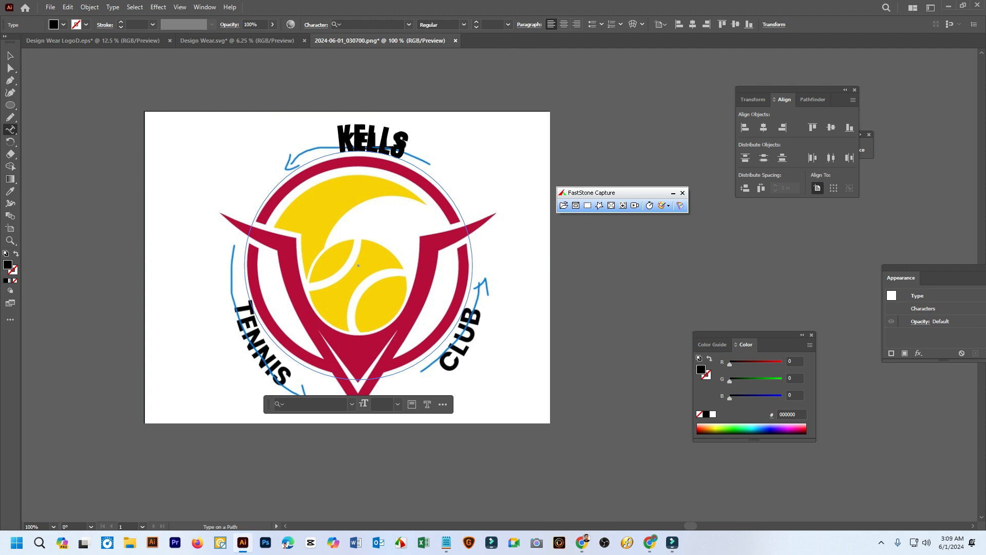
key("ctrl+a")
left_click(492, 25)
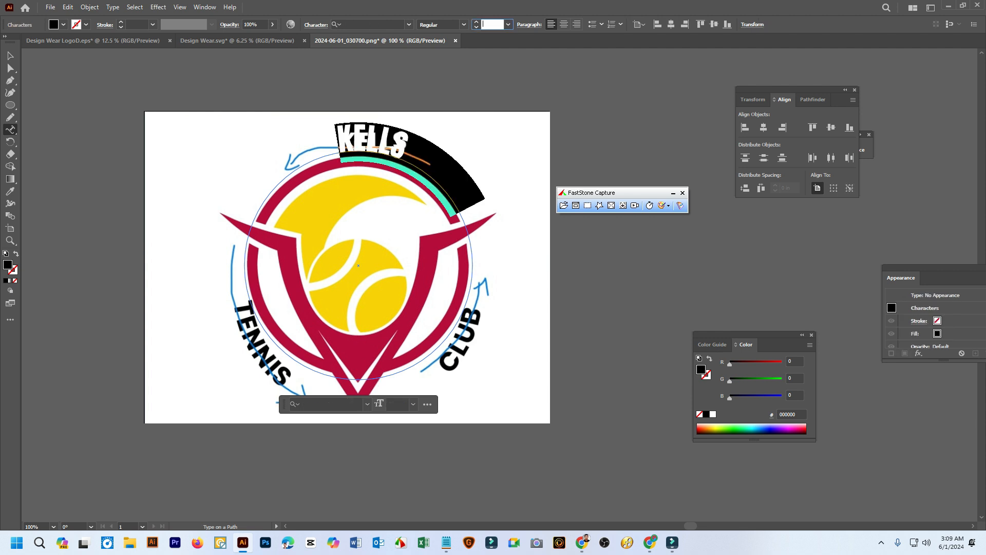
scroll(492, 25, "down", 6)
scroll(492, 24, "up", 5)
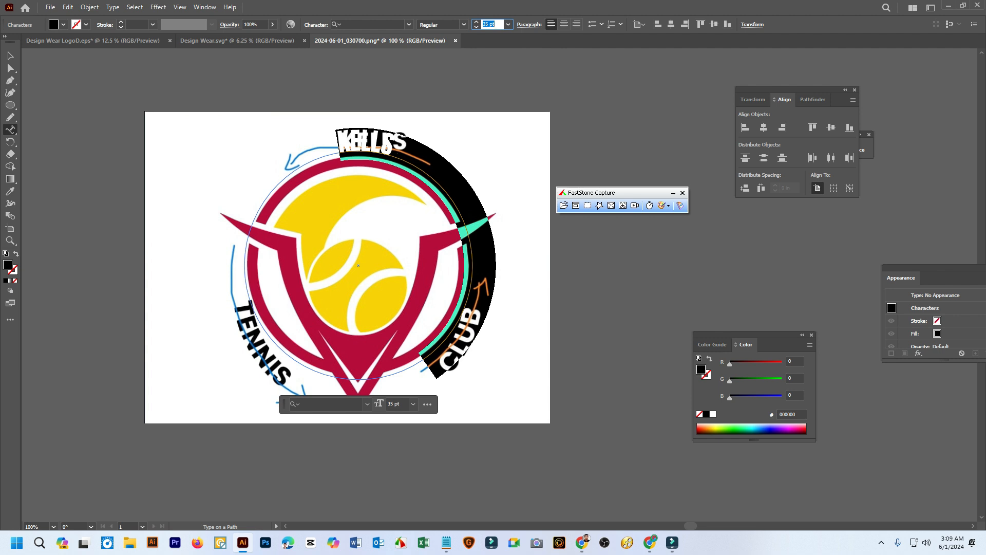
Delete the blank characters that trail after the word KELLS on the circular path
left_click(397, 153)
key("ctrl+a")
left_click(329, 402)
left_click_drag(393, 149, 428, 366)
key("BackSpace")
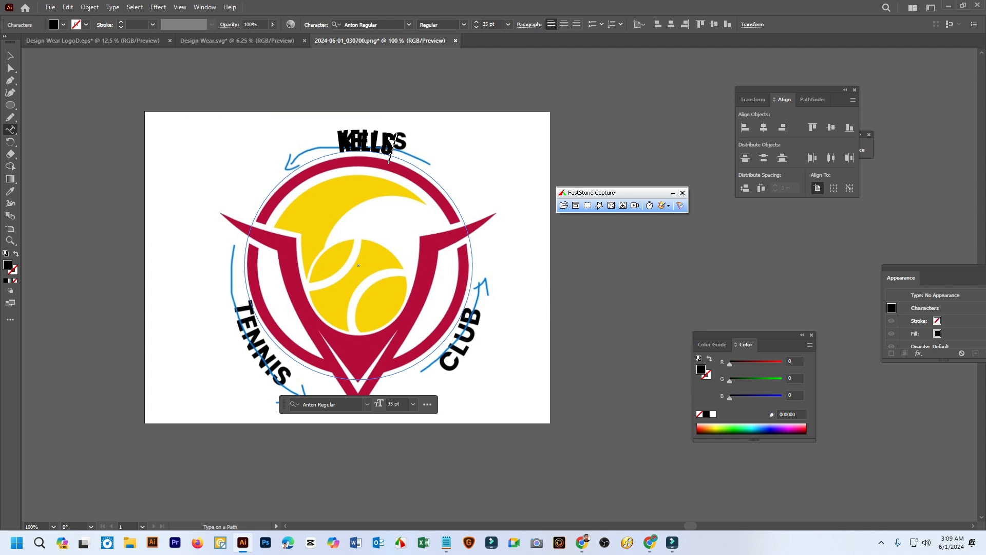
key("Escape")
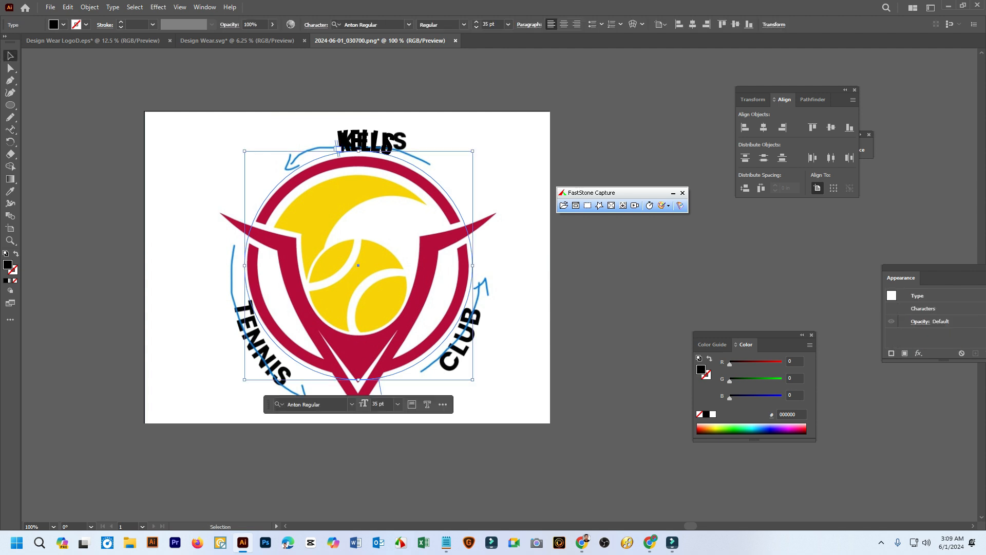
Rotate the text circle so KELLS sits at the logo's upper right, and rotate a duplicate so its word sits at the logo's bottom
scroll(326, 144, "down", 3)
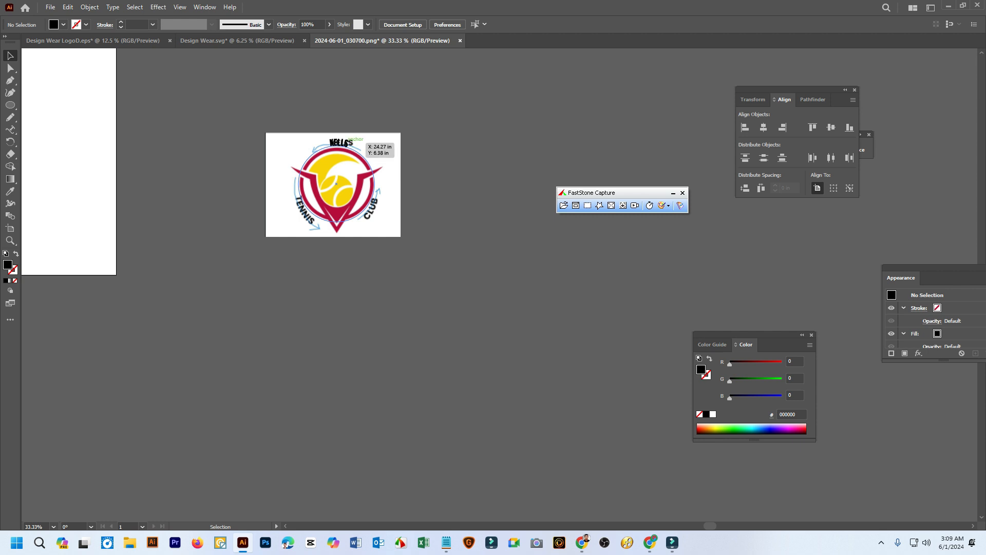
left_click_drag(378, 143, 400, 200)
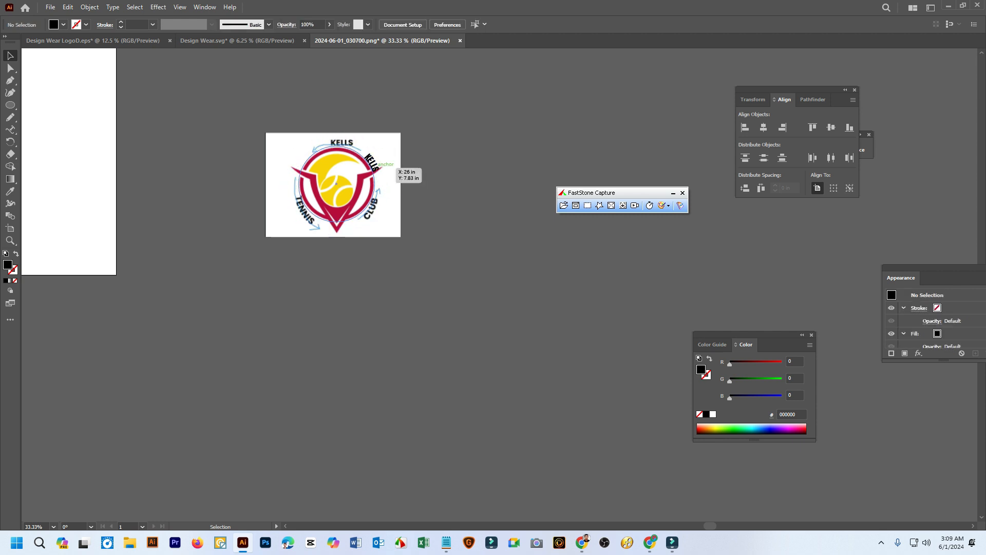
right_click(375, 168)
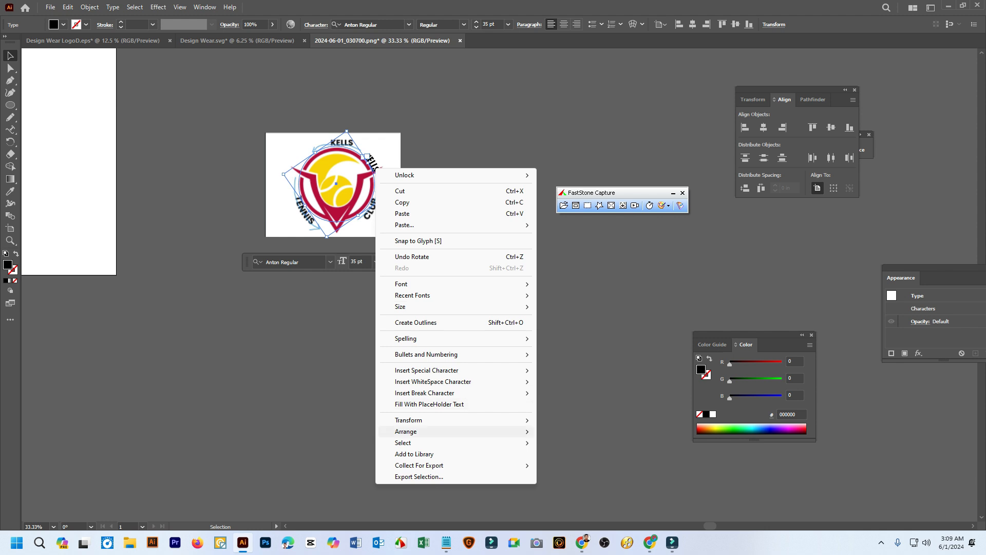
mouse_move(453, 420)
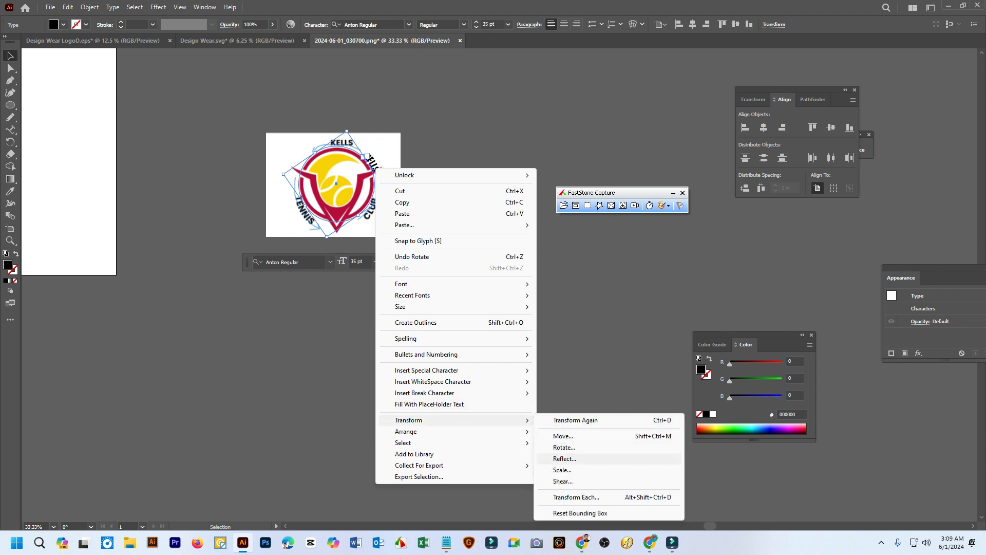
left_click(563, 470)
left_click(559, 349)
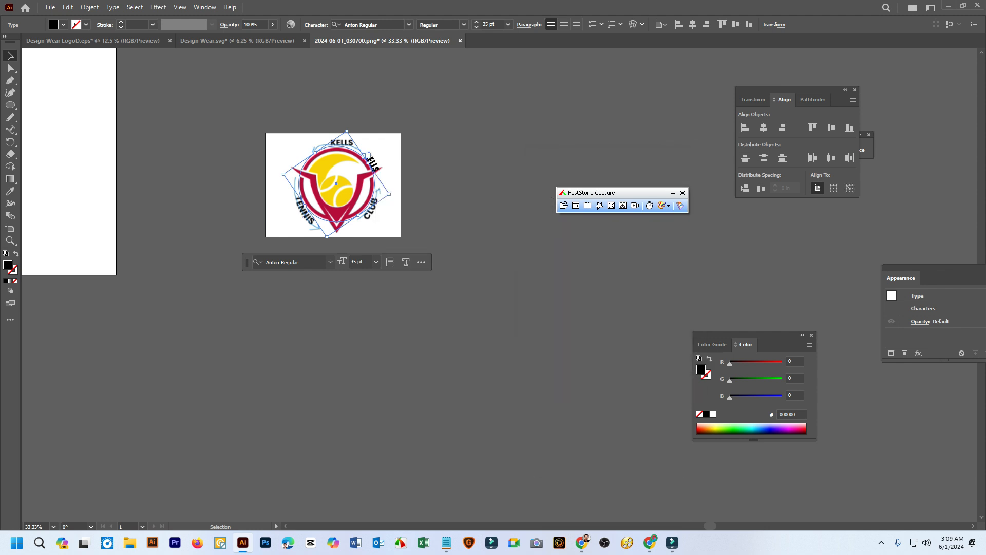
left_click_drag(369, 155, 326, 240)
key("ctrl+shift+a")
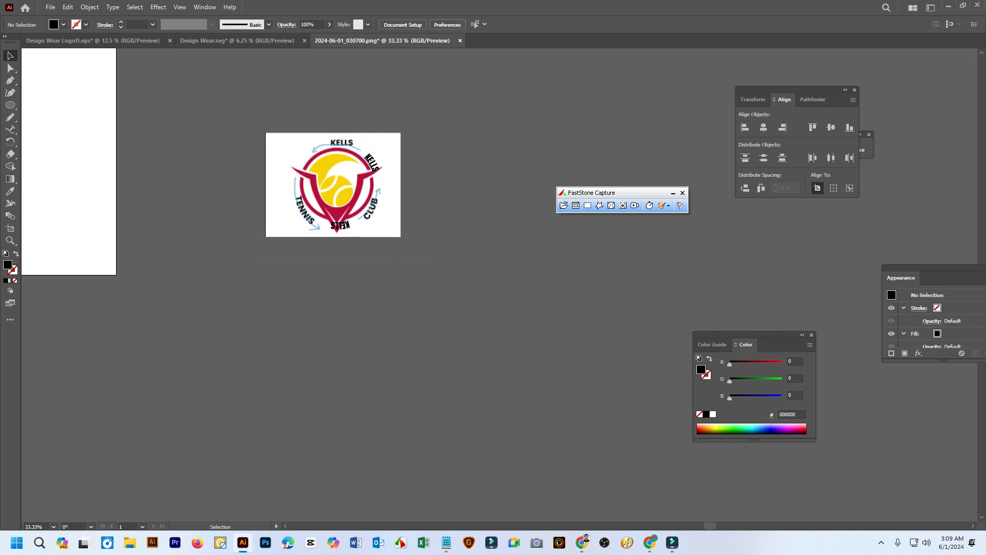
Duplicate the bottom KELLS text circle with a 100% Scale copy and rotate the copy so its word sits at the logo's upper left
right_click(334, 214)
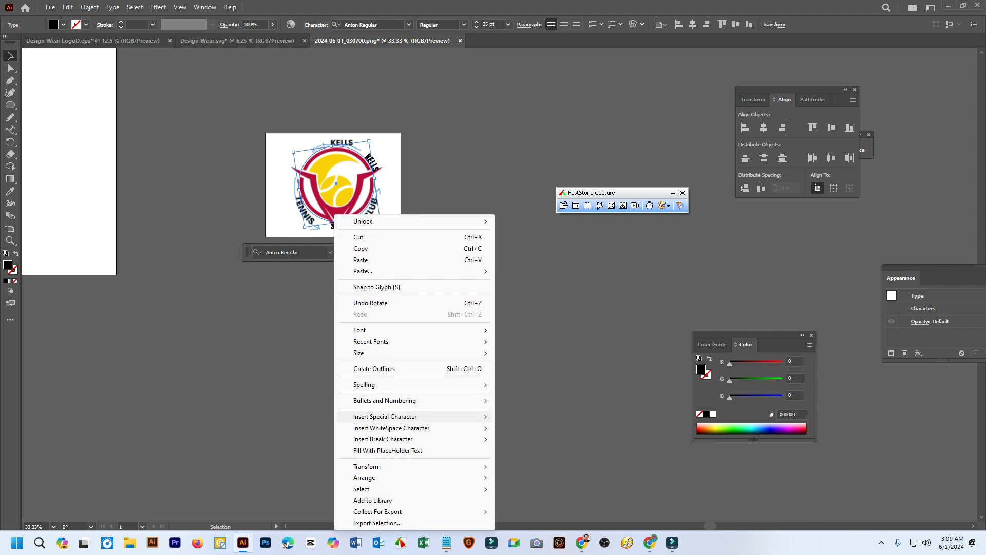
mouse_move(411, 466)
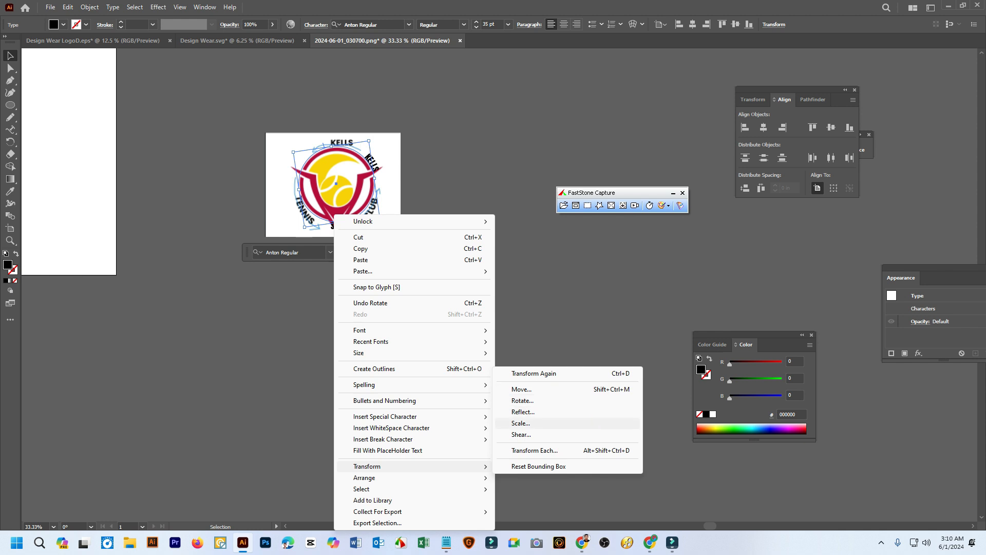
left_click(521, 423)
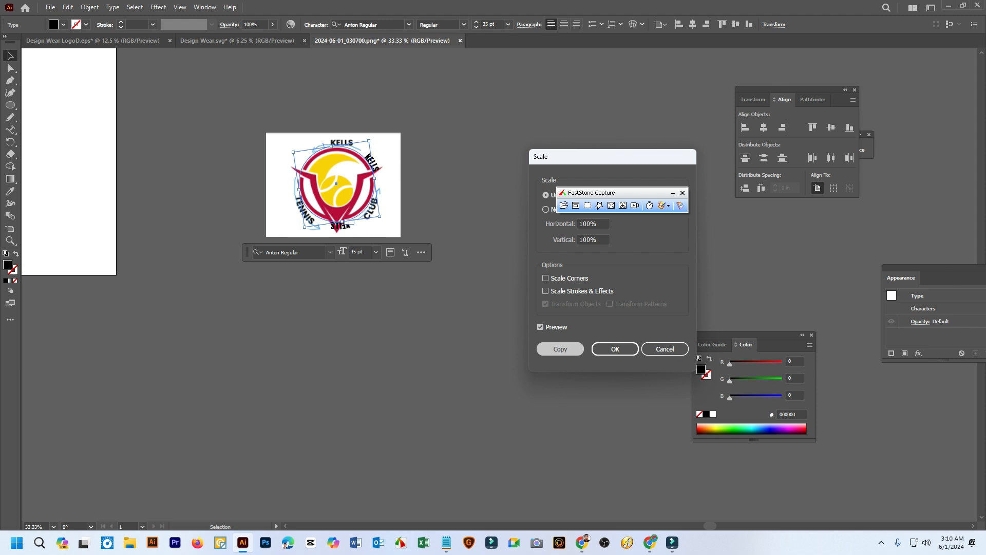
left_click(561, 349)
left_click_drag(350, 223, 227, 183)
left_click(429, 162)
Select all three KELLS text circles and rotate them together slightly clockwise around the logo
scroll(429, 162, "up", 2)
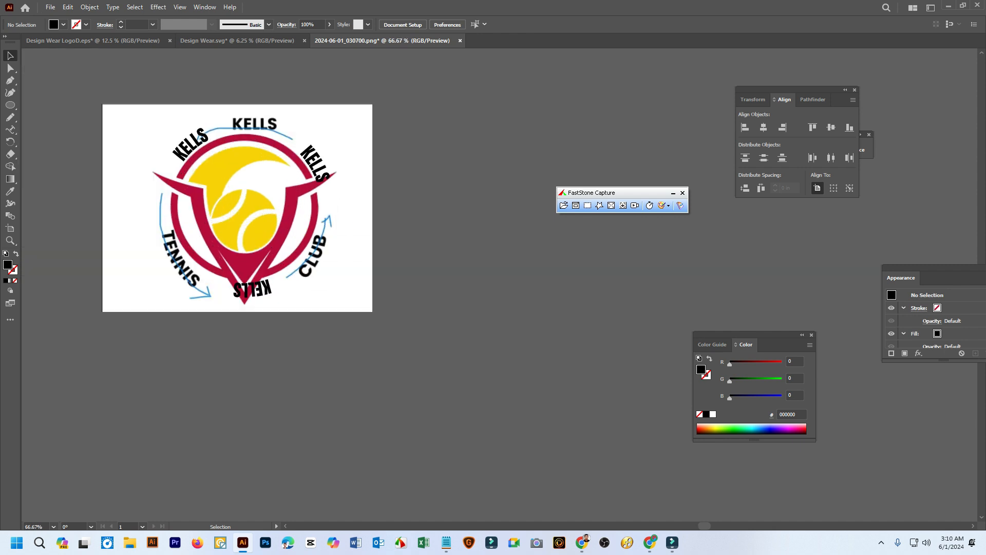
scroll(214, 156, "up", 1)
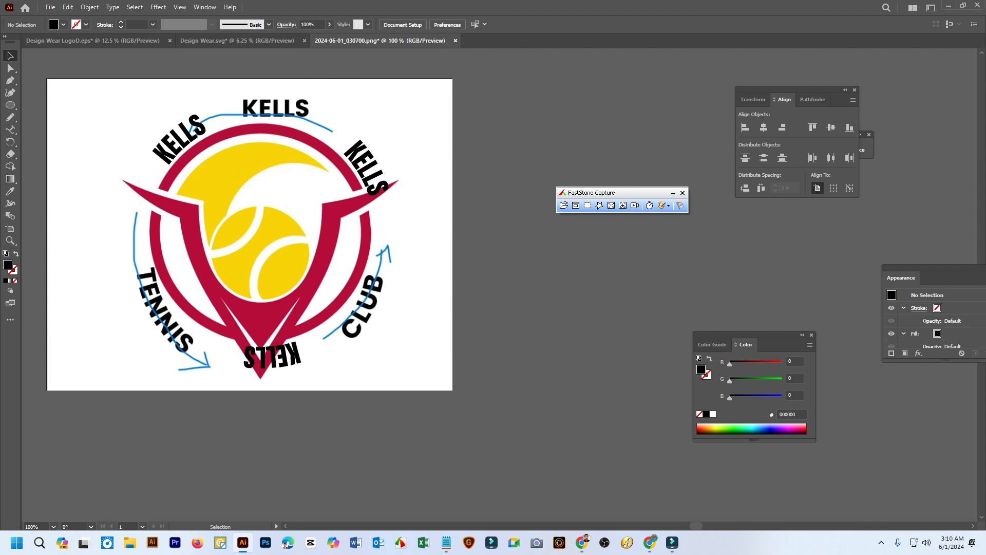
left_click(180, 140)
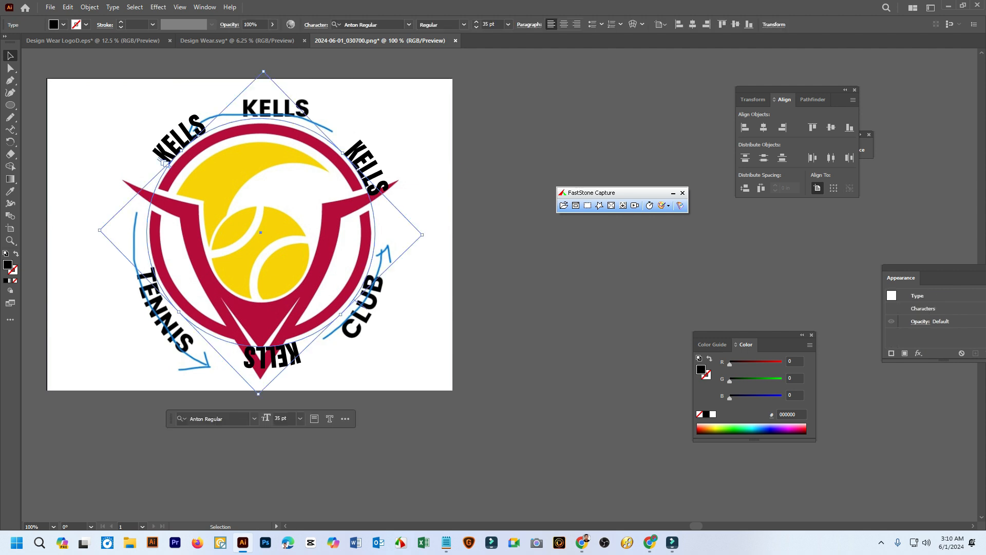
key("ctrl+shift+a")
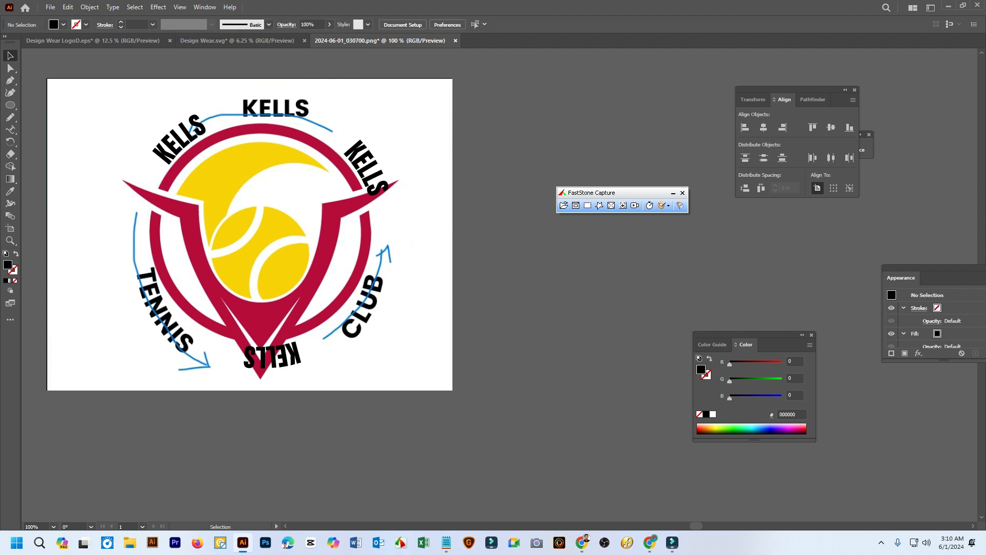
left_click_drag(430, 368, 147, 125)
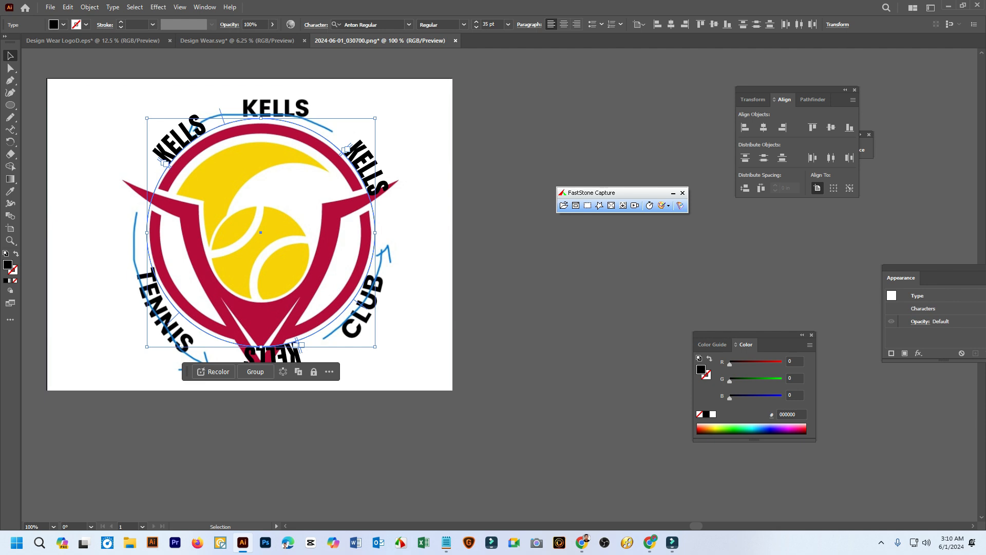
left_click_drag(380, 114, 634, 116)
left_click(634, 116)
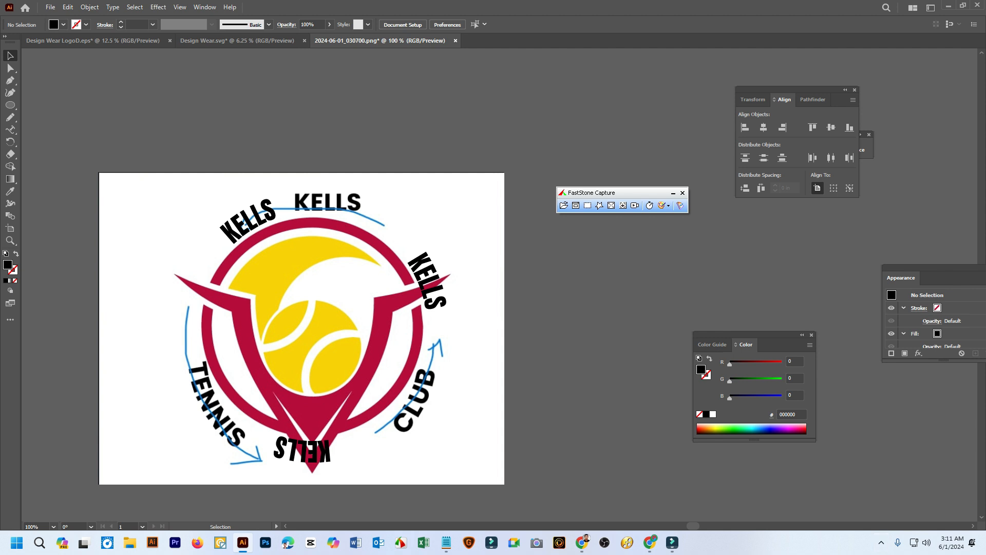
left_click(881, 542)
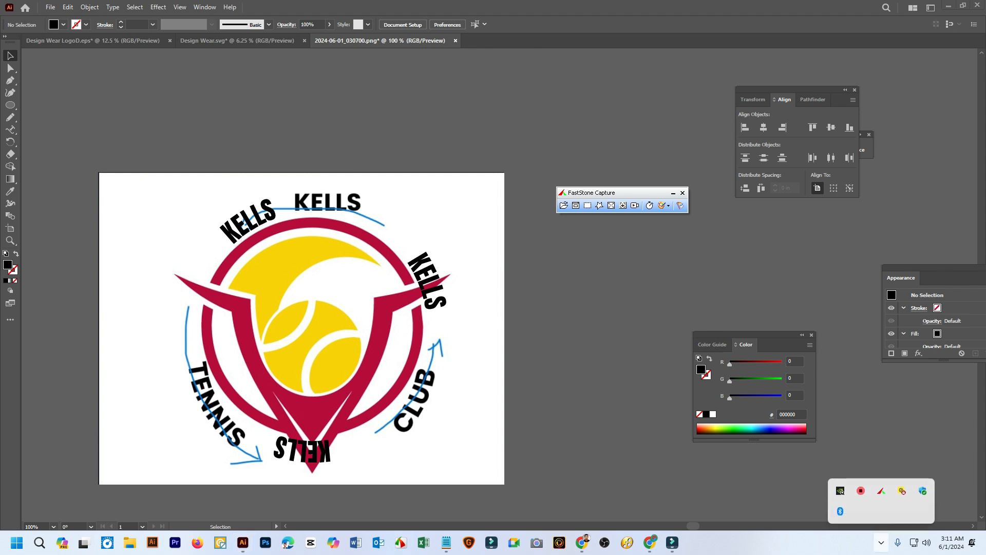
right_click(862, 491)
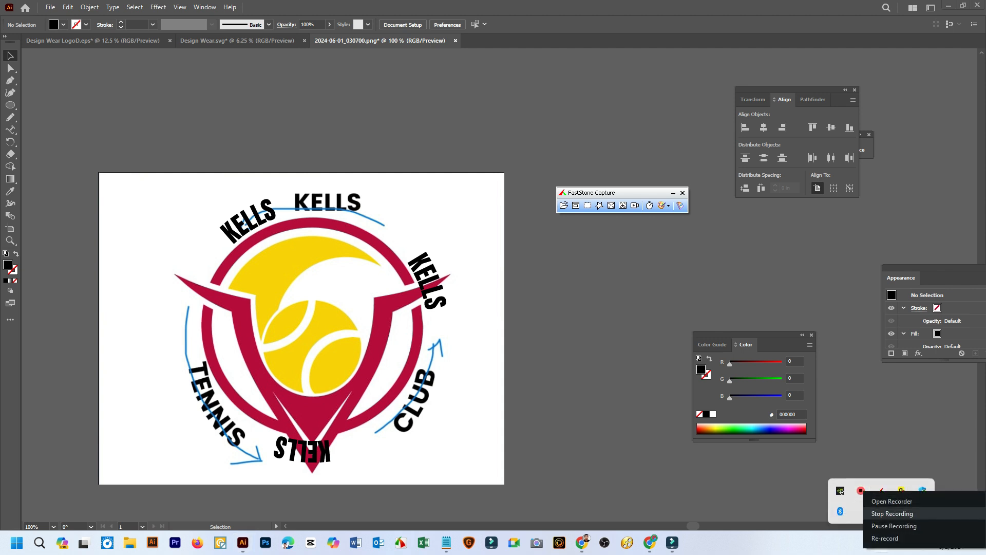